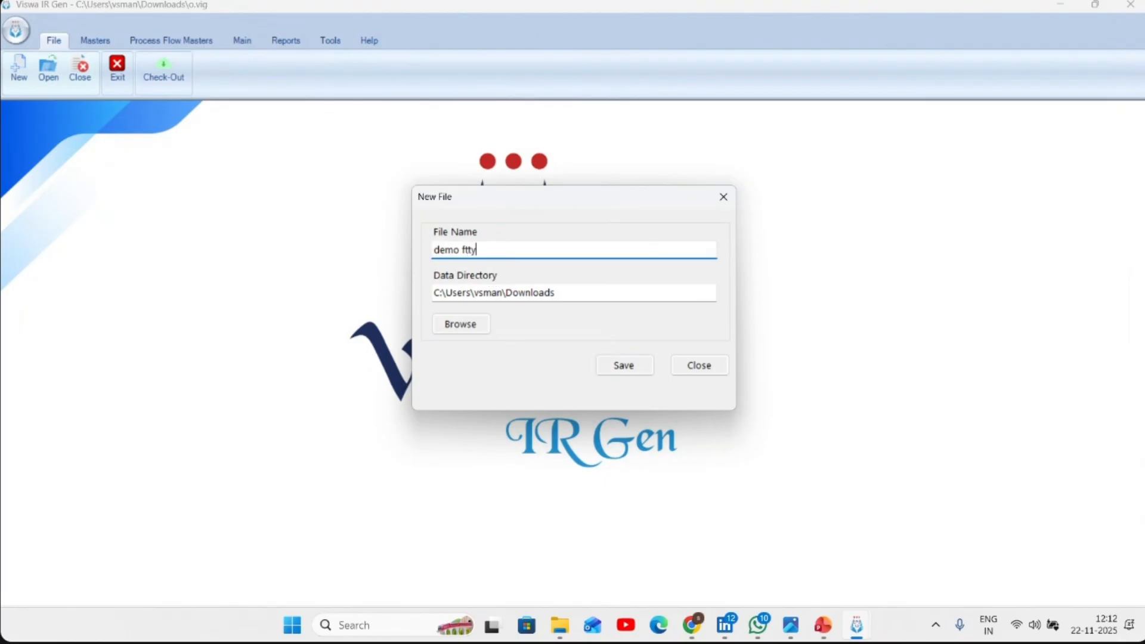
- Save the new data file as demo ftty in the Downloads folder and accept the required data file update
click(620, 369)
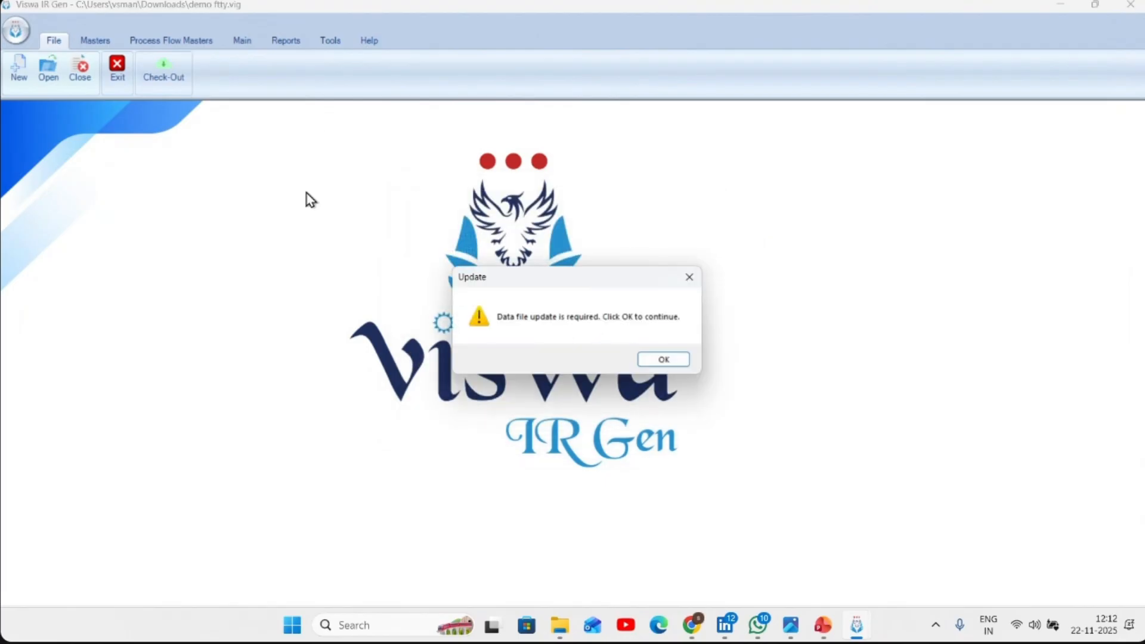
click(653, 365)
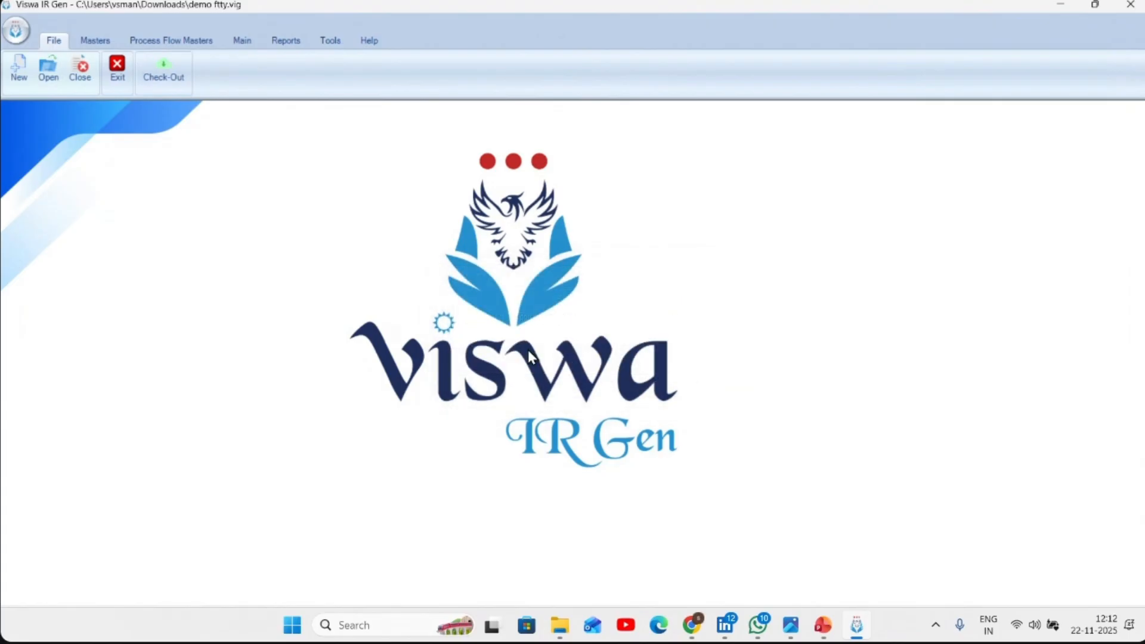
- Load the drawing DEMO VER A.pdf from the customer demo folder into the Drawings window
click(241, 42)
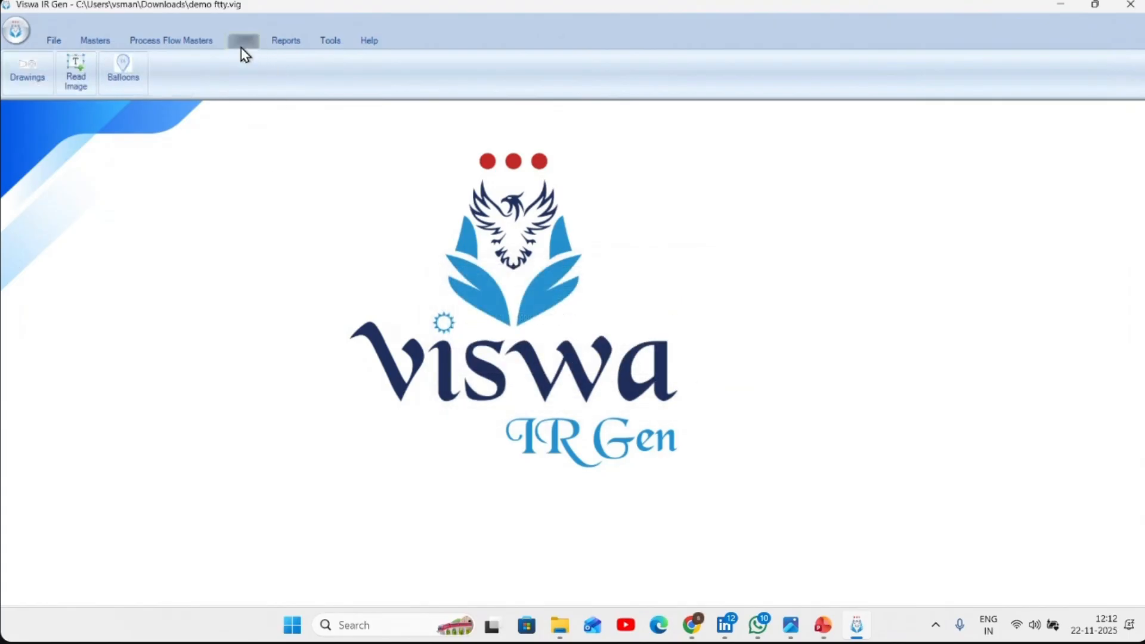
click(49, 93)
click(335, 142)
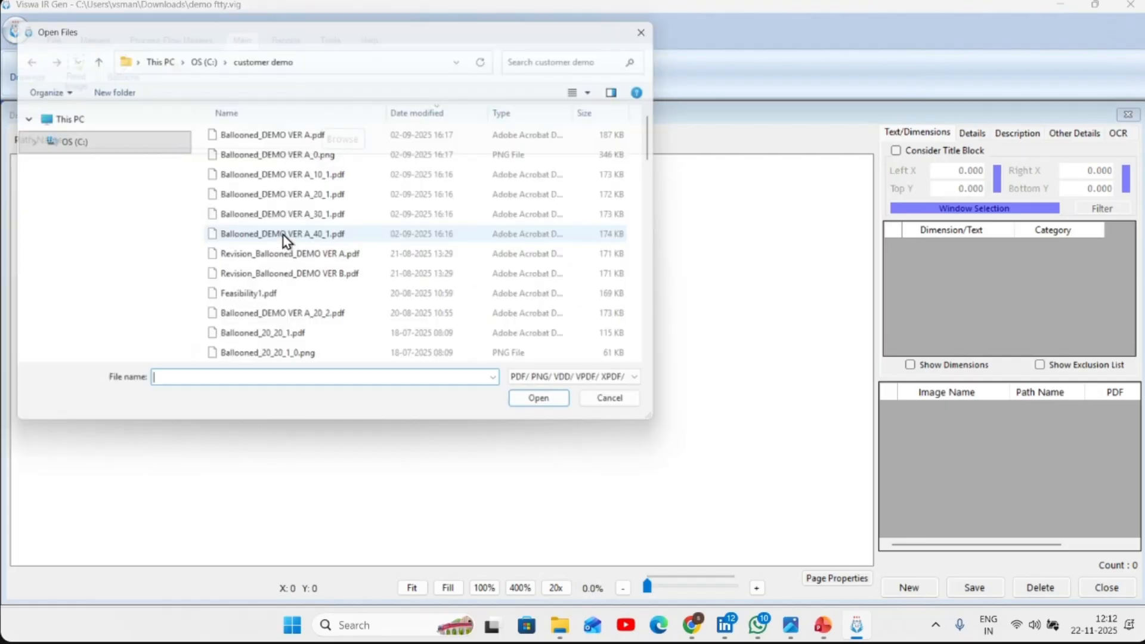
click(284, 260)
key(d)
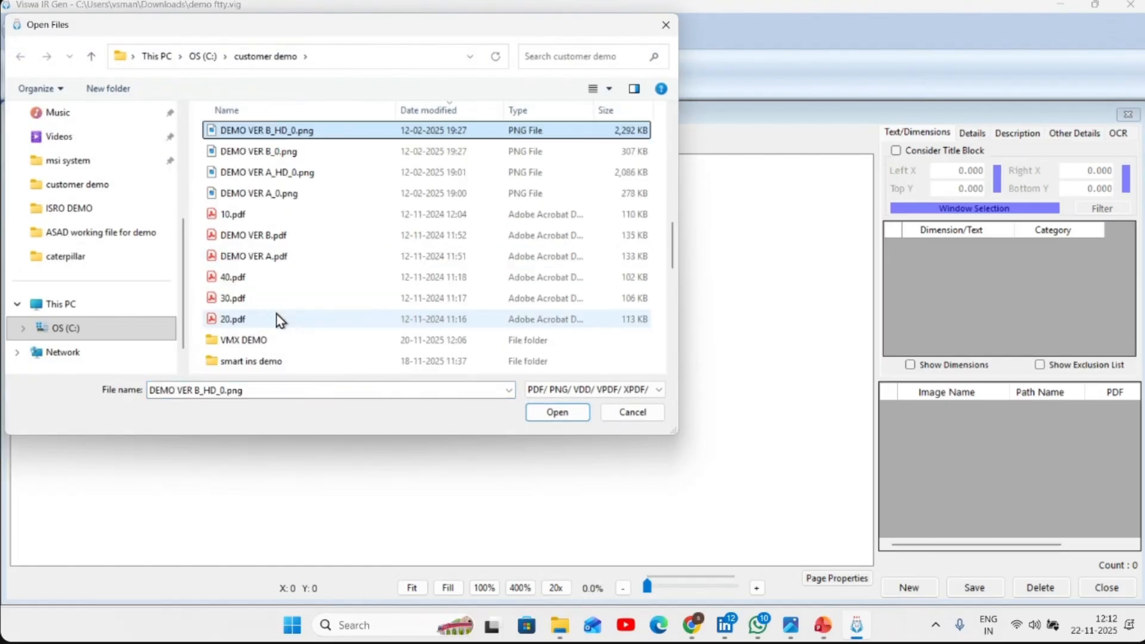
click(292, 255)
click(557, 412)
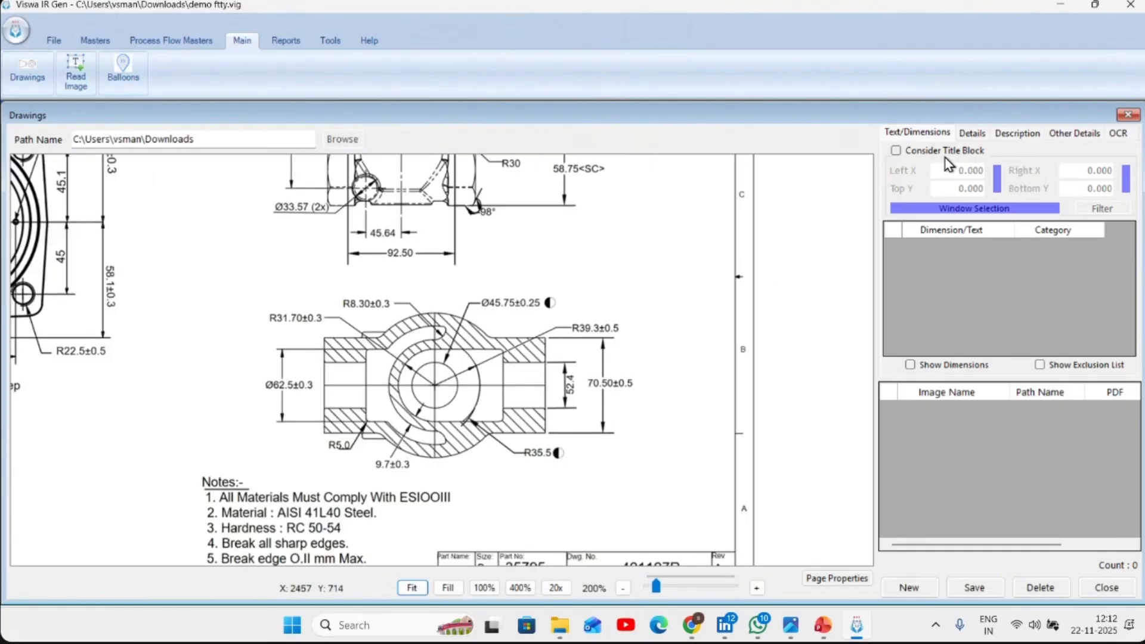
- Set the customer in the drawing's details to Raisunsoft
click(974, 136)
click(985, 156)
click(1000, 173)
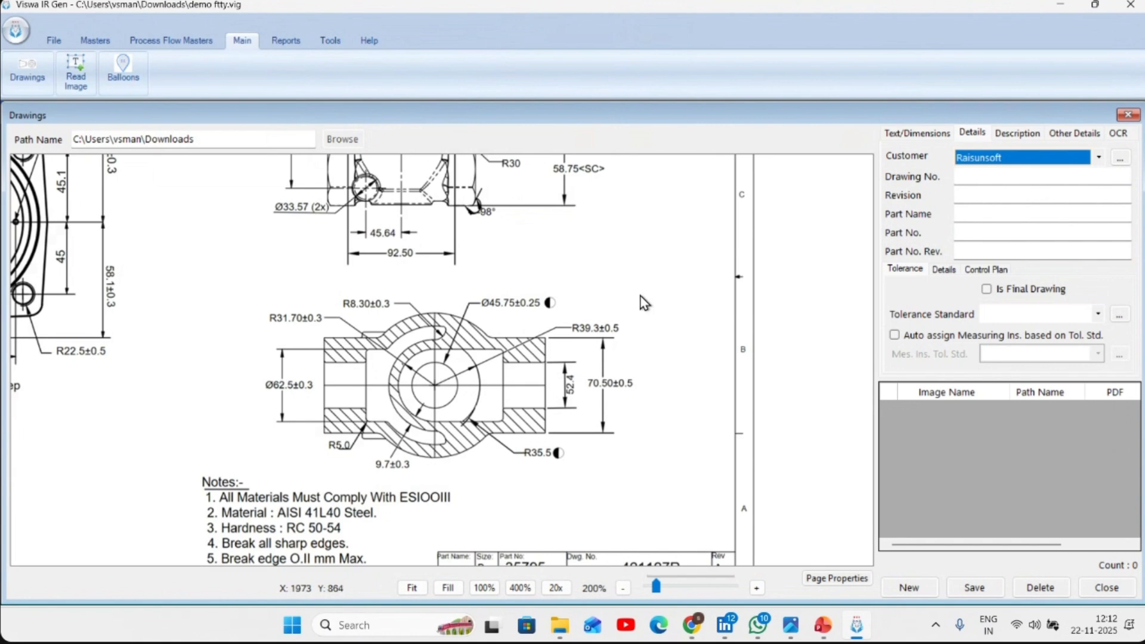
- Mark the drawing as final and set its tolerance standard to ISO 2768-m (D)
scroll(434, 343, up, 1)
scroll(433, 343, up, 5)
click(1030, 290)
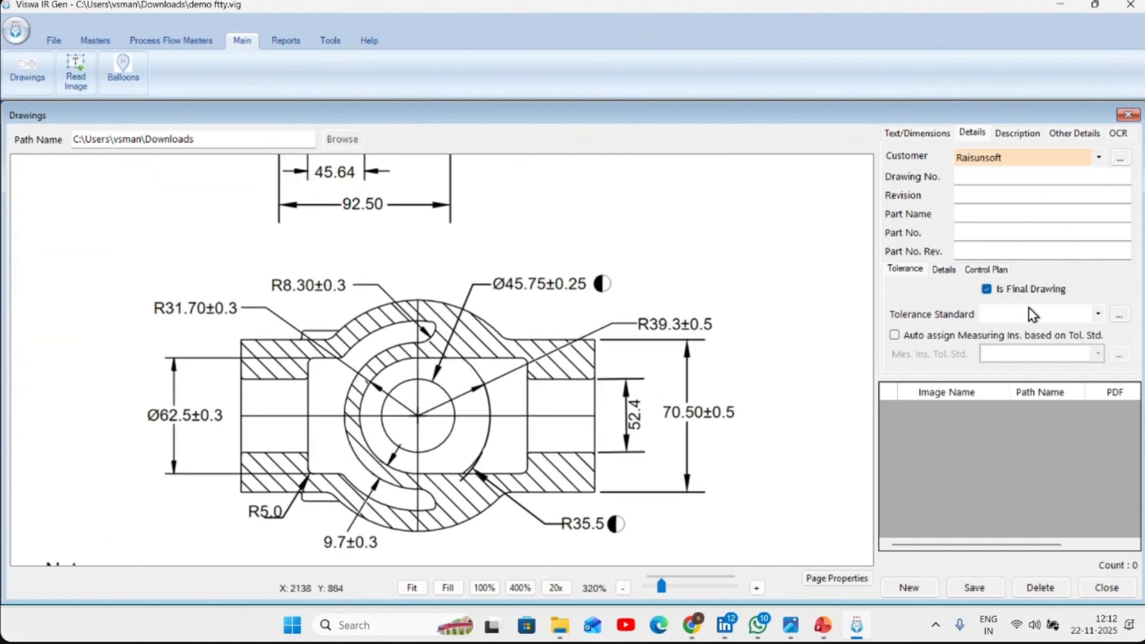
click(1028, 315)
click(1055, 356)
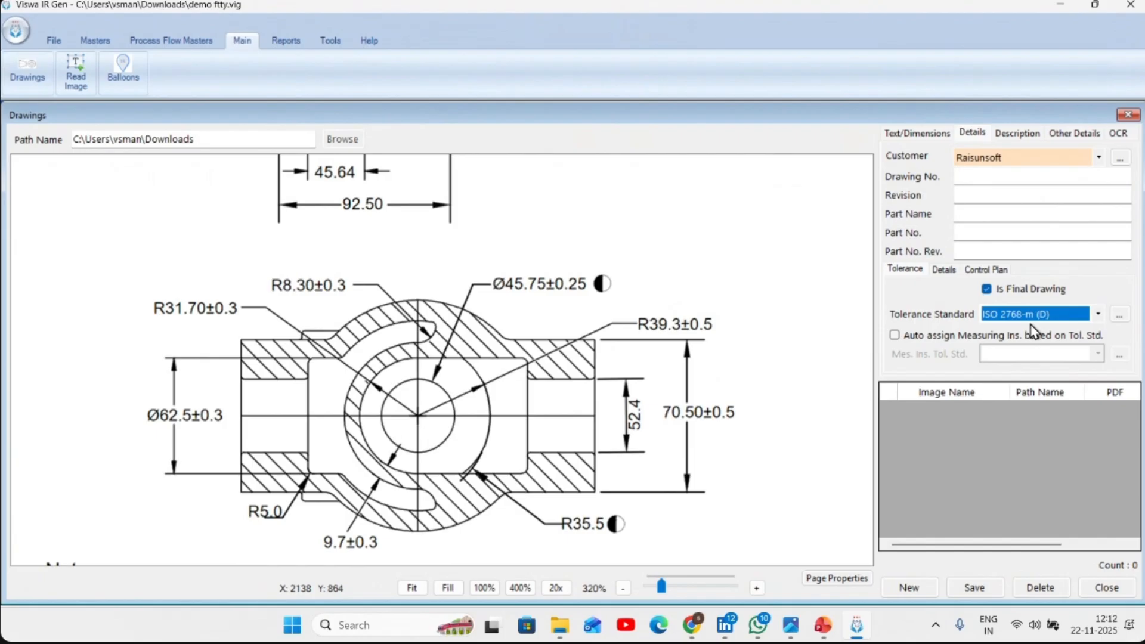
- Enable automatic assignment of measuring instruments with the Automatic instrument tolerance standard, and save the drawing
click(1018, 335)
click(1049, 356)
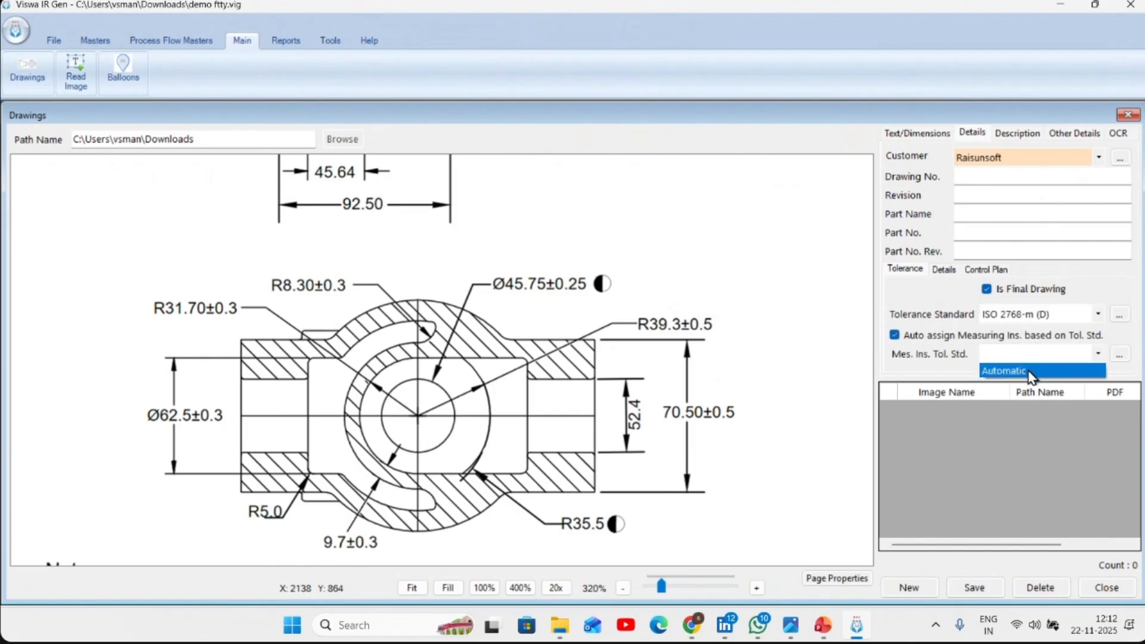
click(1014, 373)
click(978, 585)
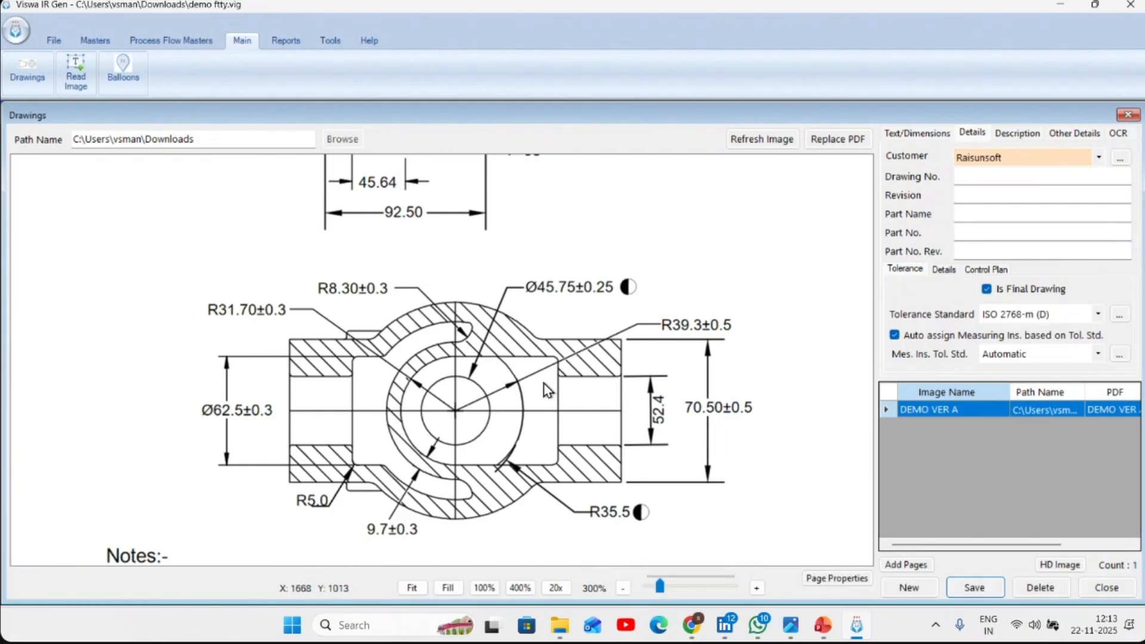
- Enable title block consideration, frame the drawing's title block with a window selection, and filter the text list to it
scroll(550, 365, down, 2)
scroll(567, 358, down, 3)
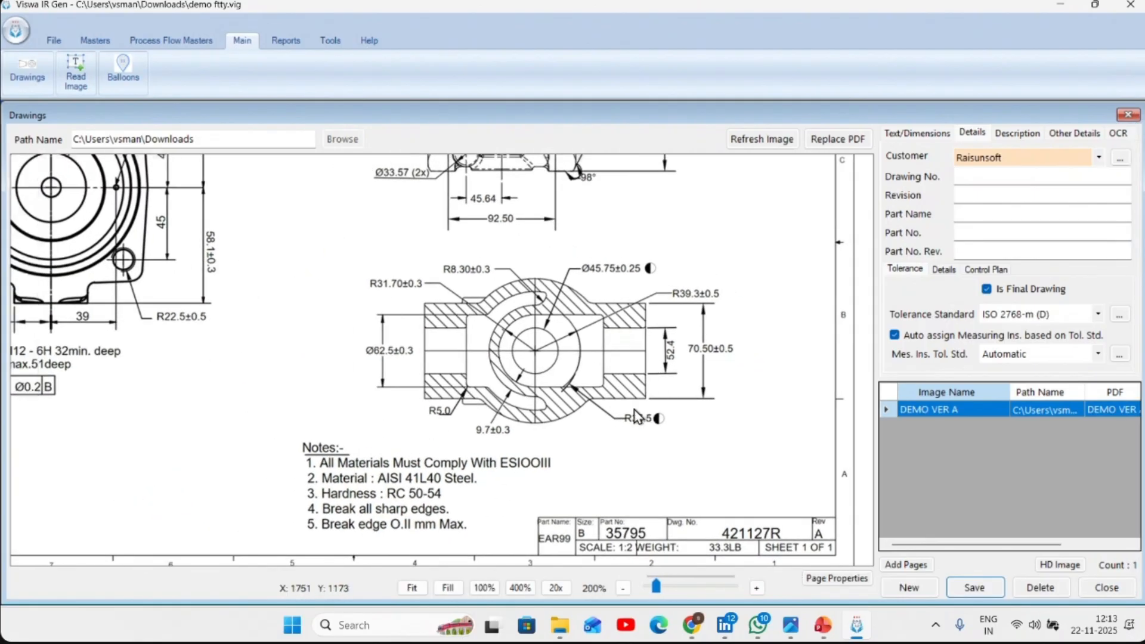
scroll(530, 322, up, 4)
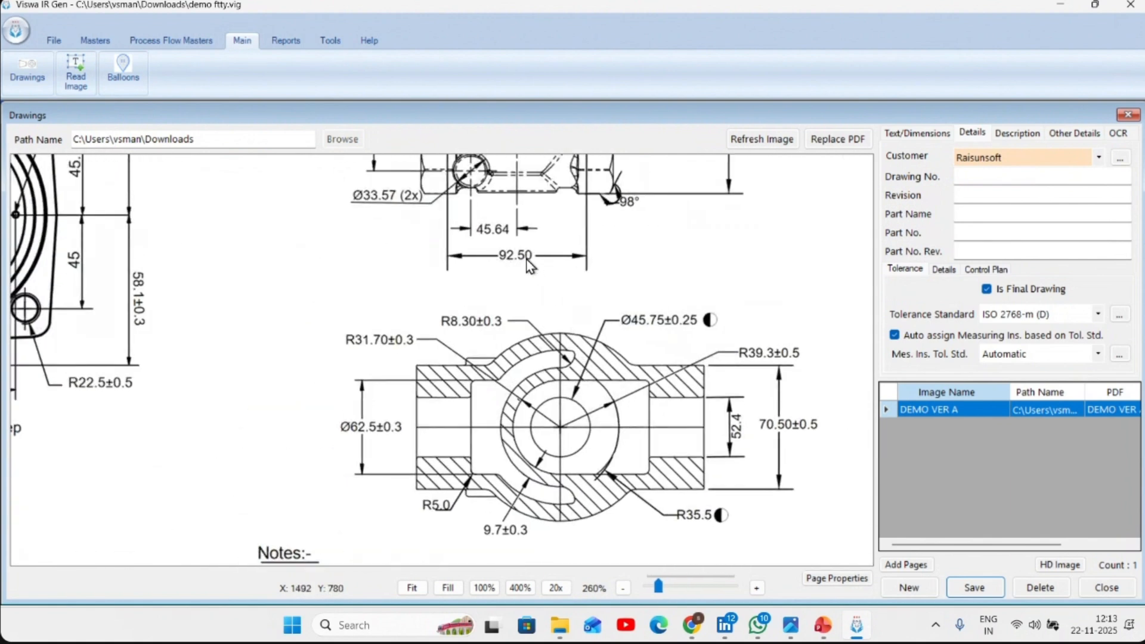
scroll(519, 367, down, 3)
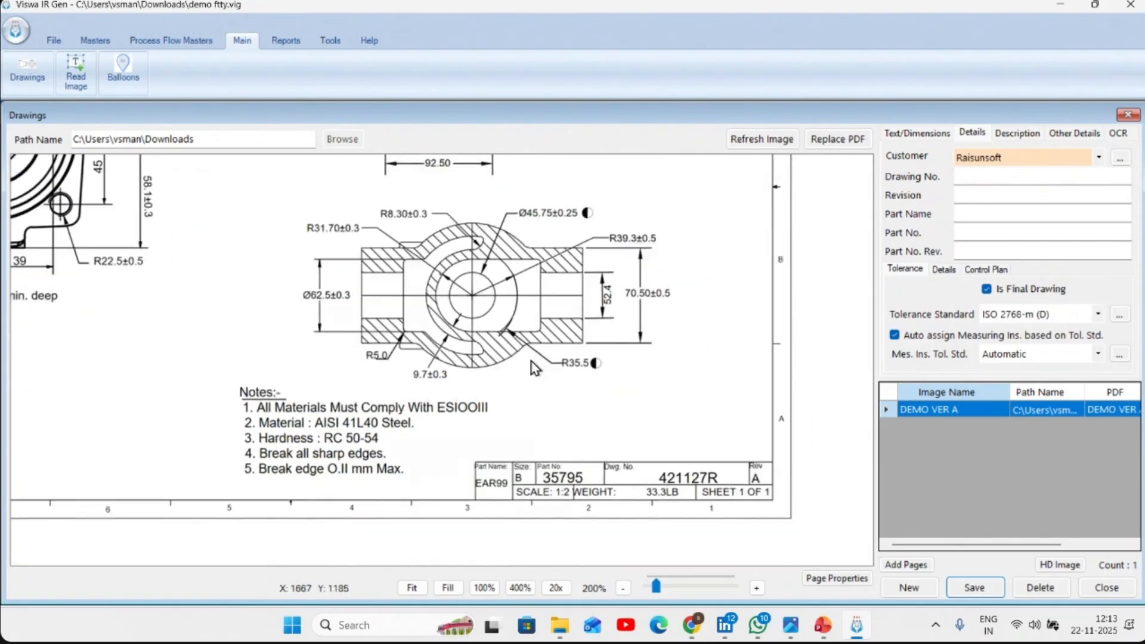
scroll(533, 367, up, 6)
click(918, 134)
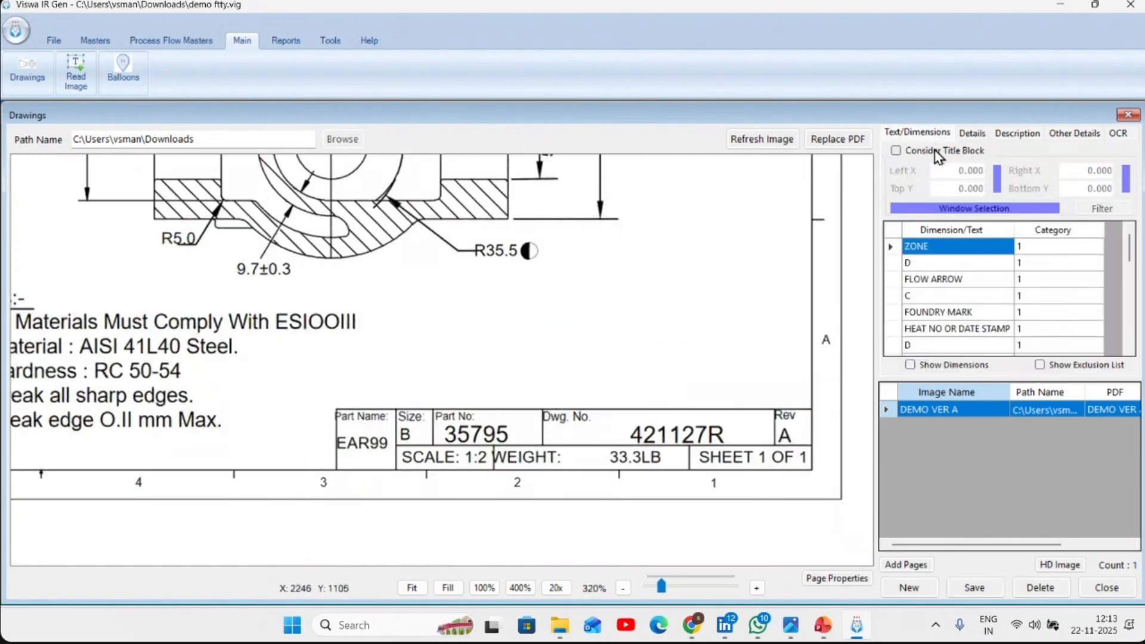
click(935, 151)
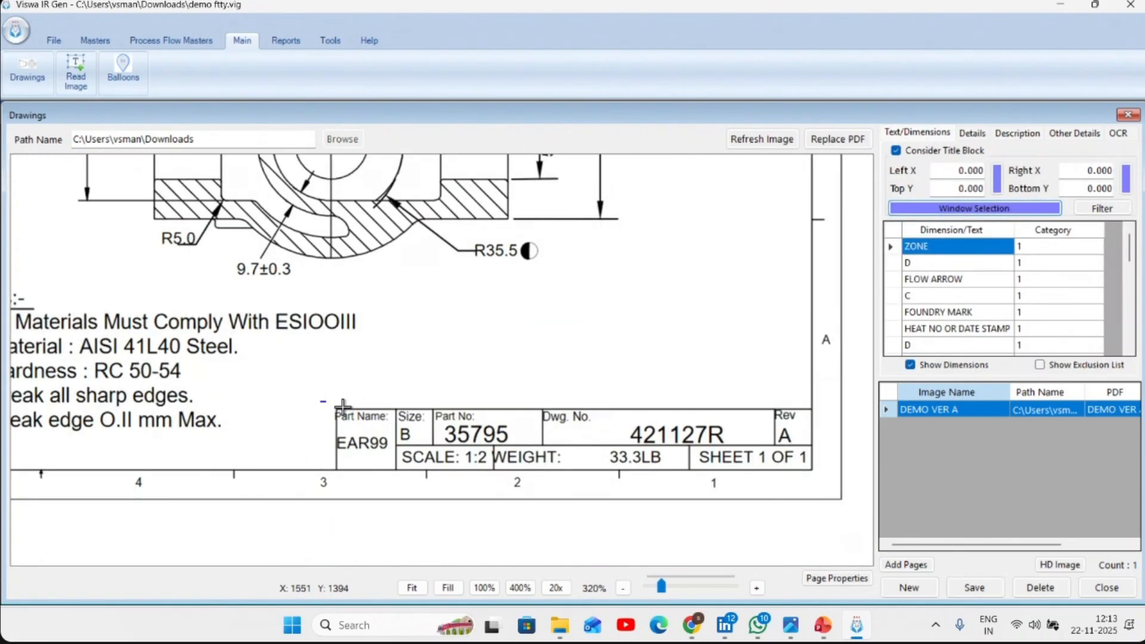
mouse_move(322, 402)
mouse_down()
mouse_move(869, 481)
mouse_move(825, 481)
mouse_up()
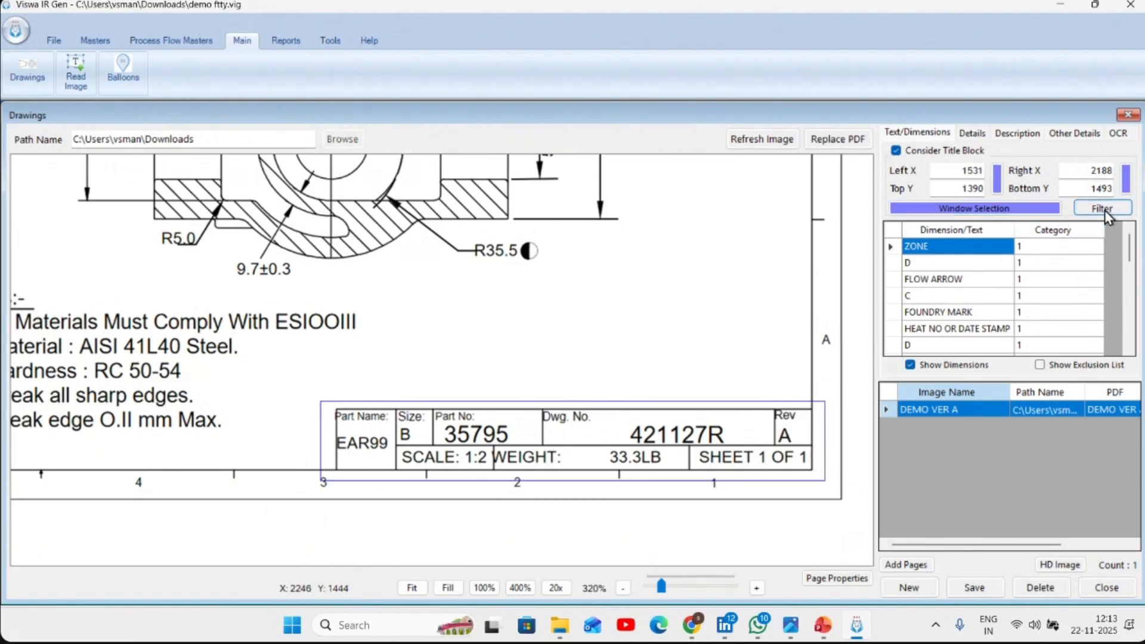
click(1105, 213)
- Assign the extracted title block text EAR99 as the part name and 35795 as the part number
click(932, 263)
right_click(933, 263)
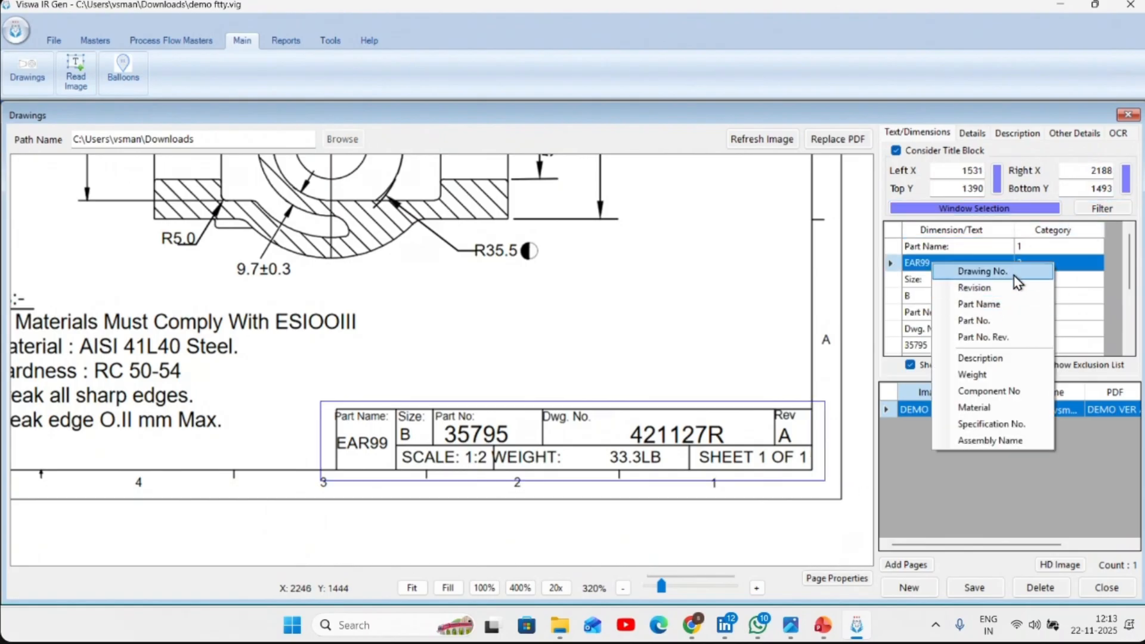
click(1008, 306)
click(948, 347)
right_click(947, 347)
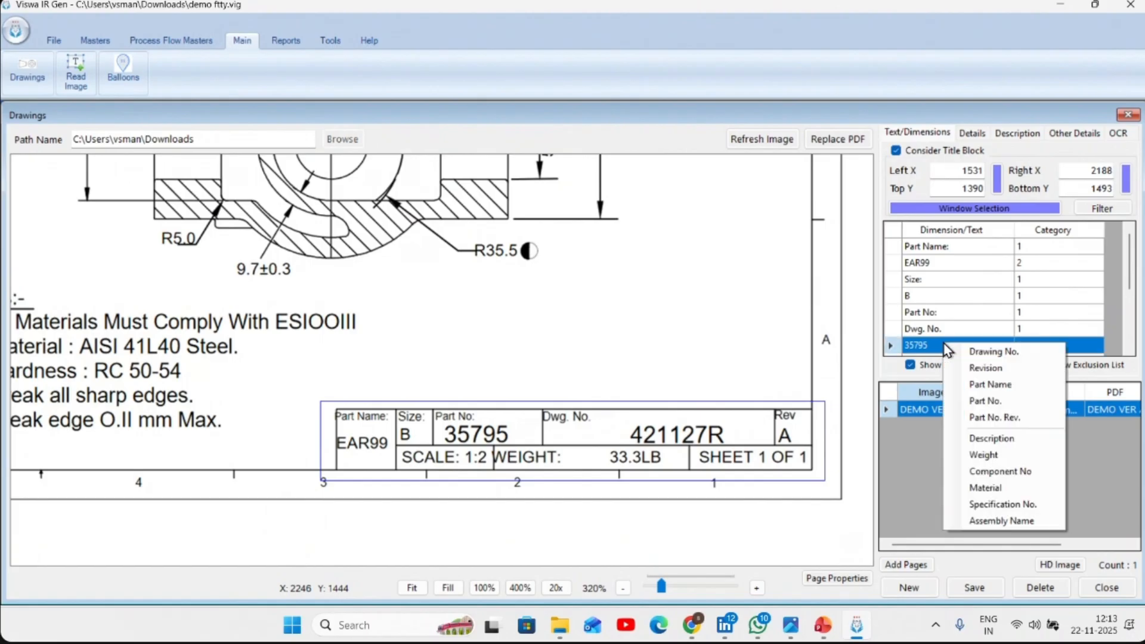
click(1006, 401)
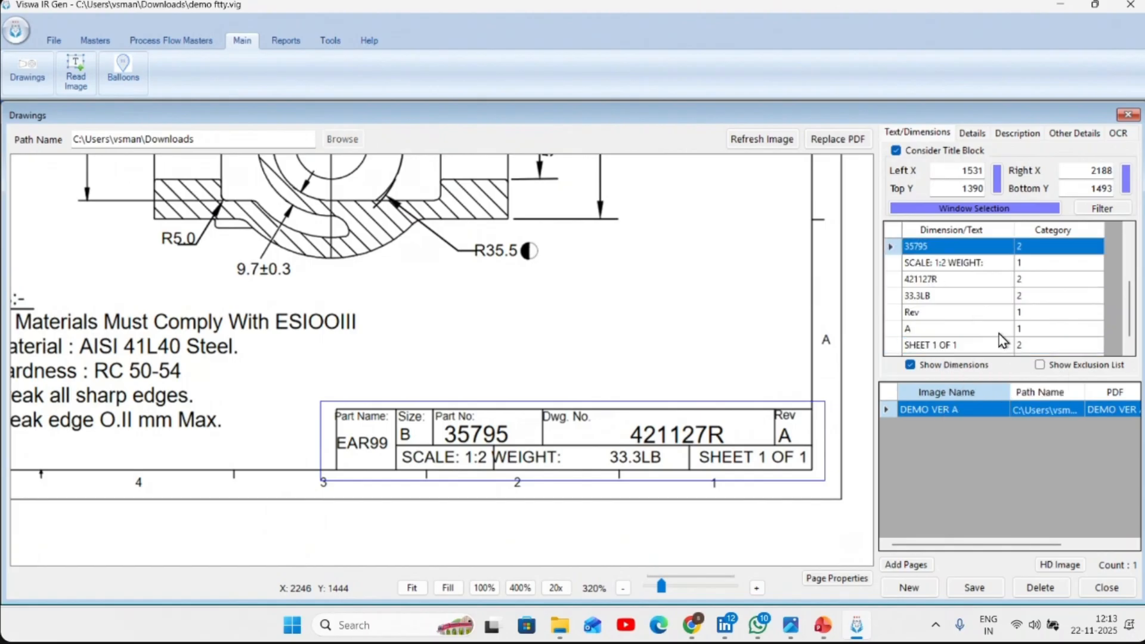
- Assign 421127R as the drawing number and A as the revision, then save the drawing and show its details
click(958, 280)
right_click(958, 280)
click(990, 290)
click(950, 329)
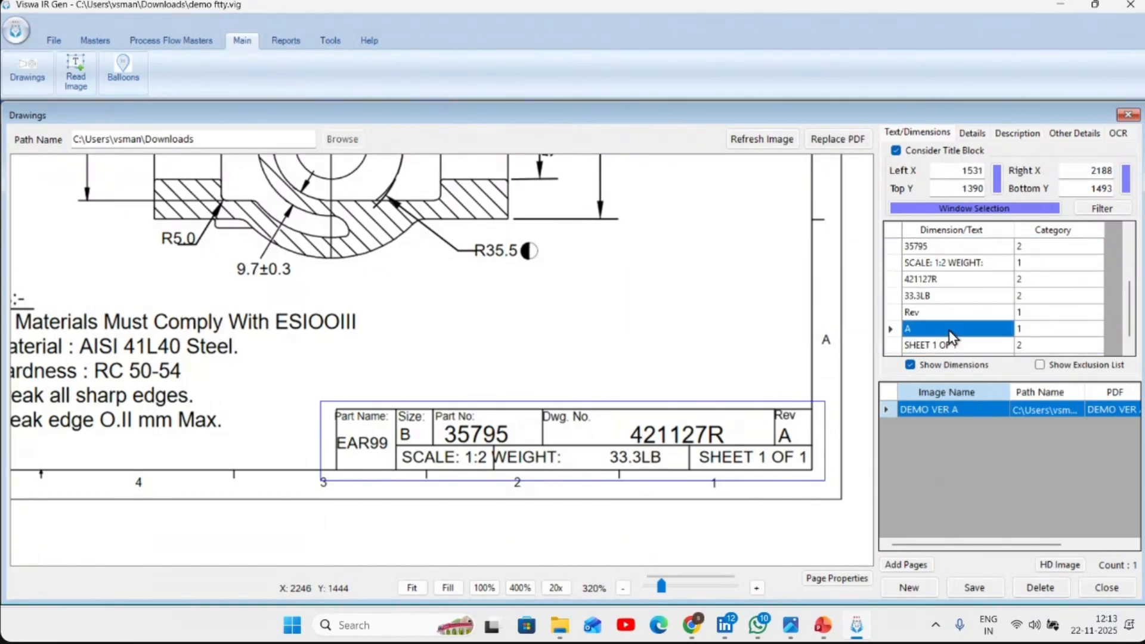
right_click(950, 329)
click(991, 355)
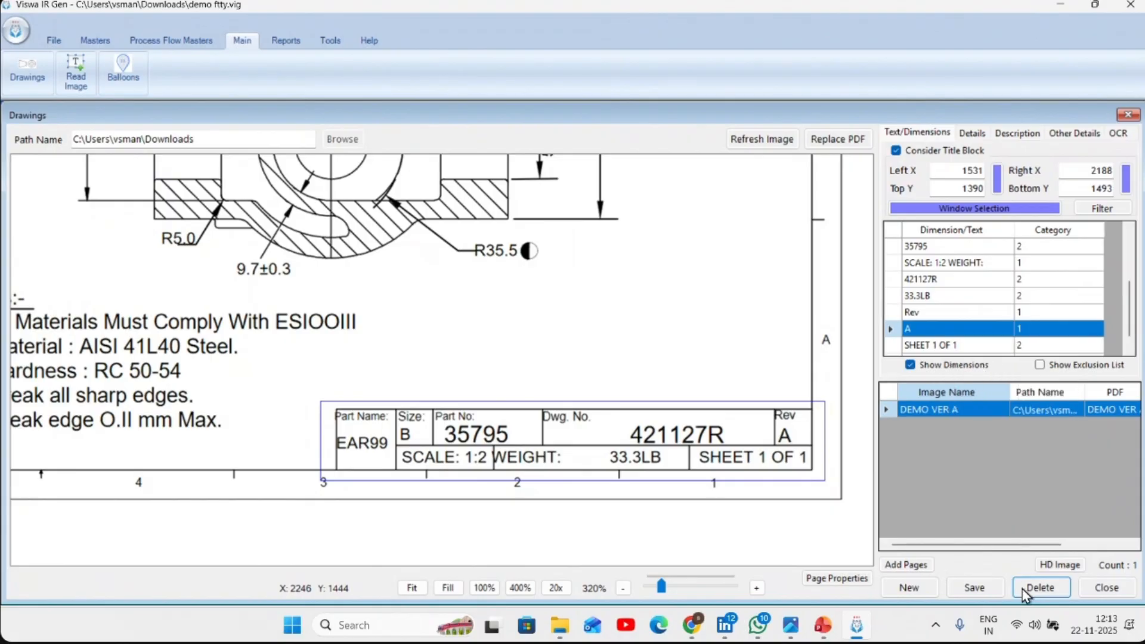
click(974, 588)
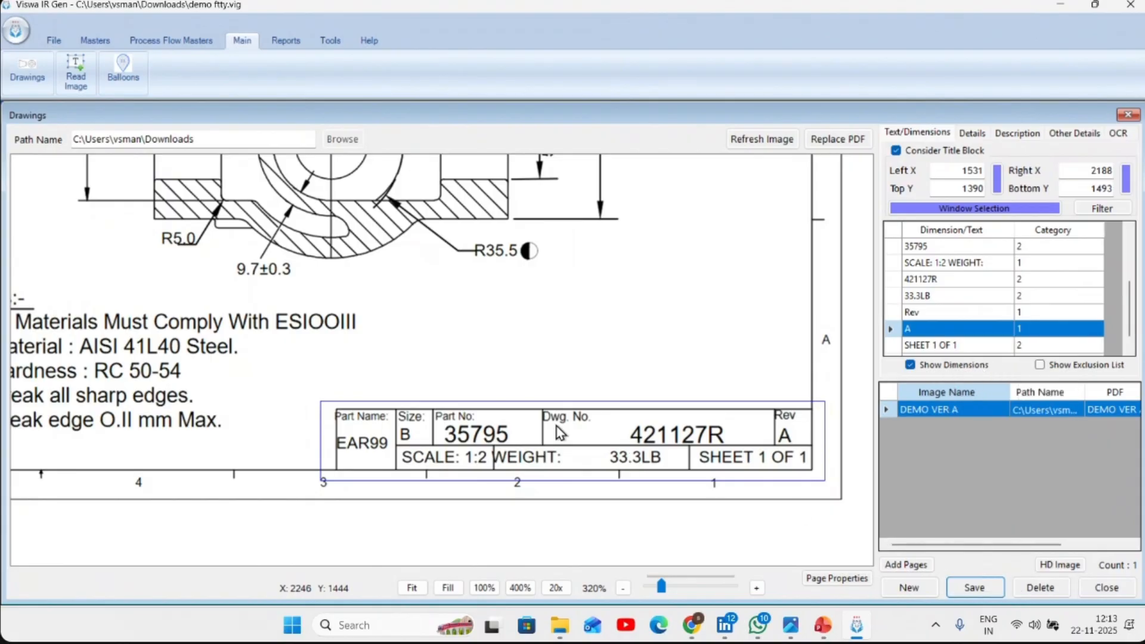
click(972, 134)
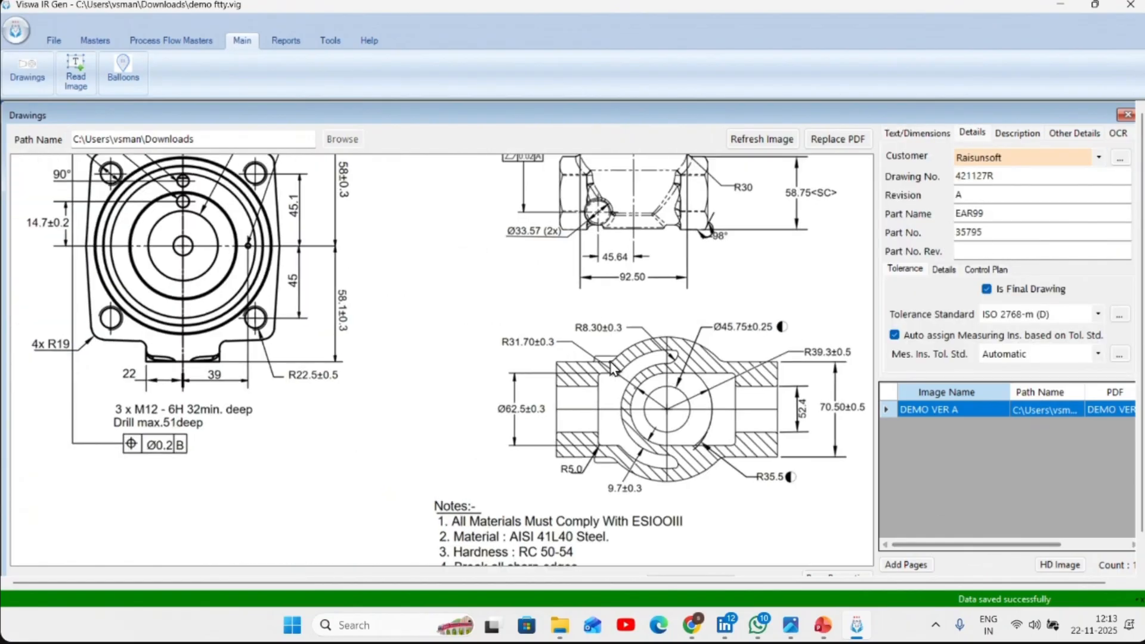
- Open the drawing for image reading and add a view named VIEW1 around the circular flange view with its dimensions
click(76, 75)
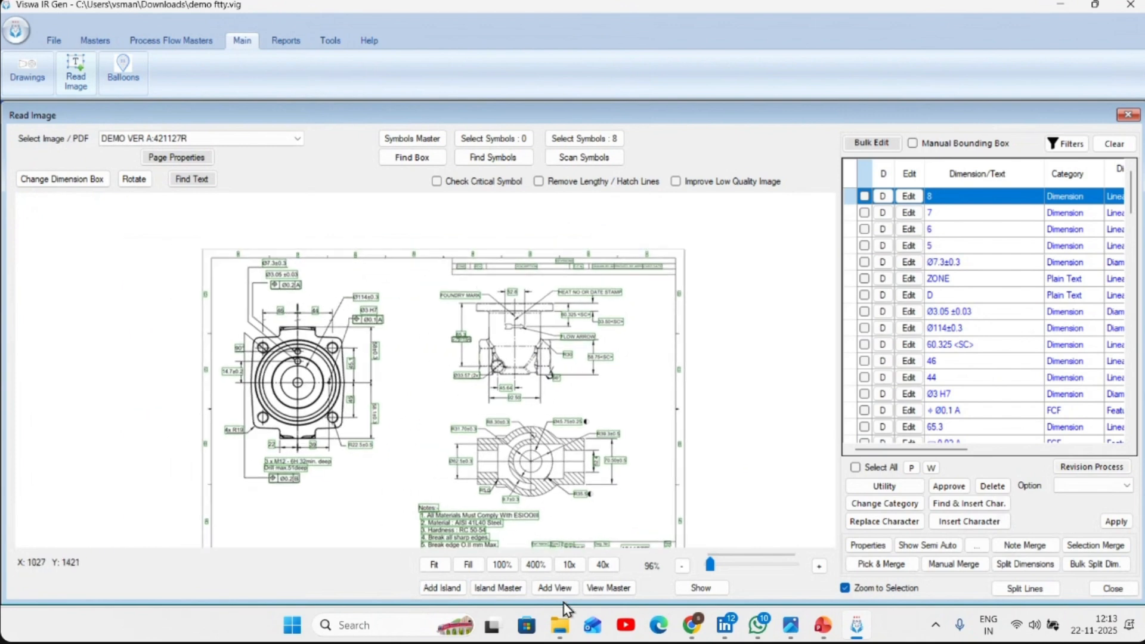
click(555, 588)
mouse_move(219, 259)
mouse_down()
mouse_move(384, 455)
mouse_move(394, 497)
mouse_up()
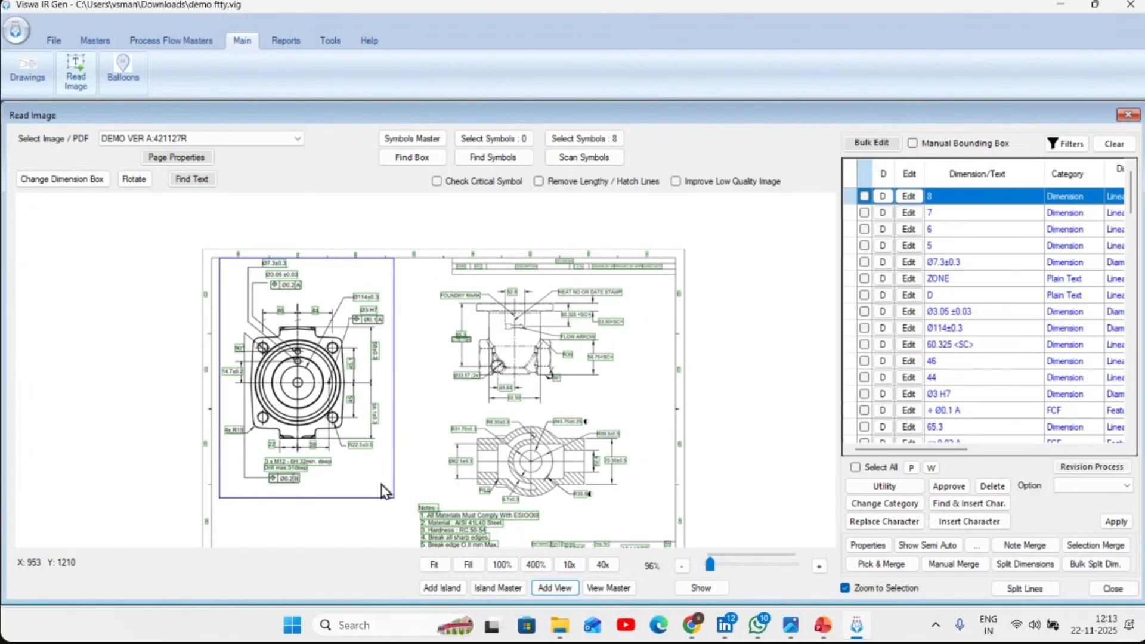
key(Caps_Lock)
text(V)
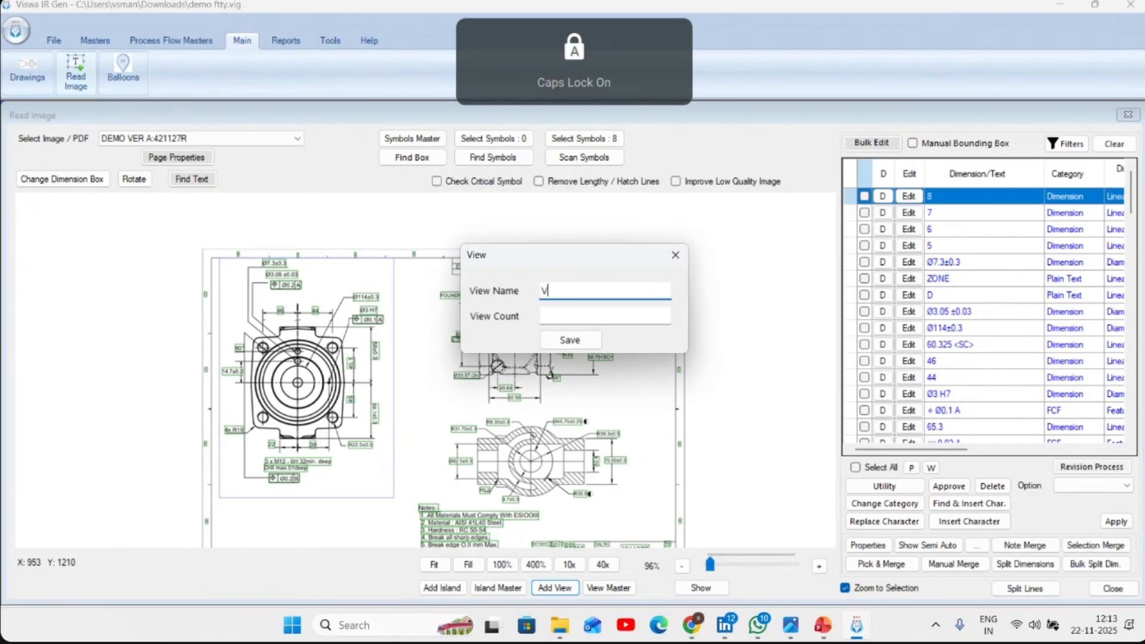
text(IEW1)
click(573, 342)
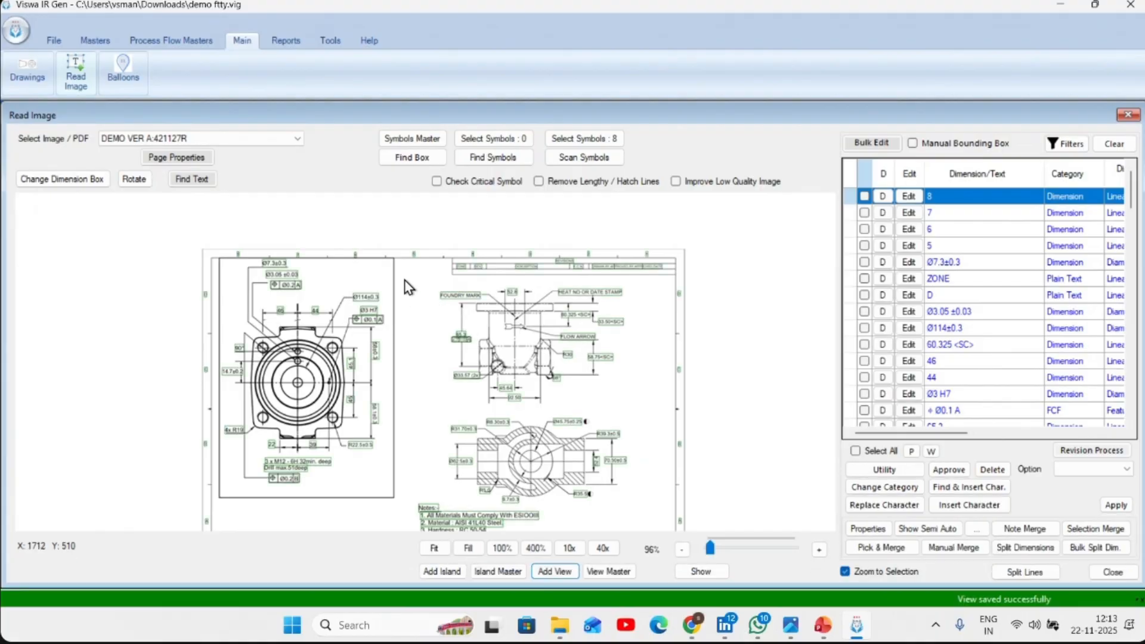
- Add VIEW2 around the upper side view and VIEW3 around the sectional view beneath it, saving both
mouse_move(415, 276)
mouse_down()
mouse_move(642, 373)
mouse_move(654, 412)
mouse_up()
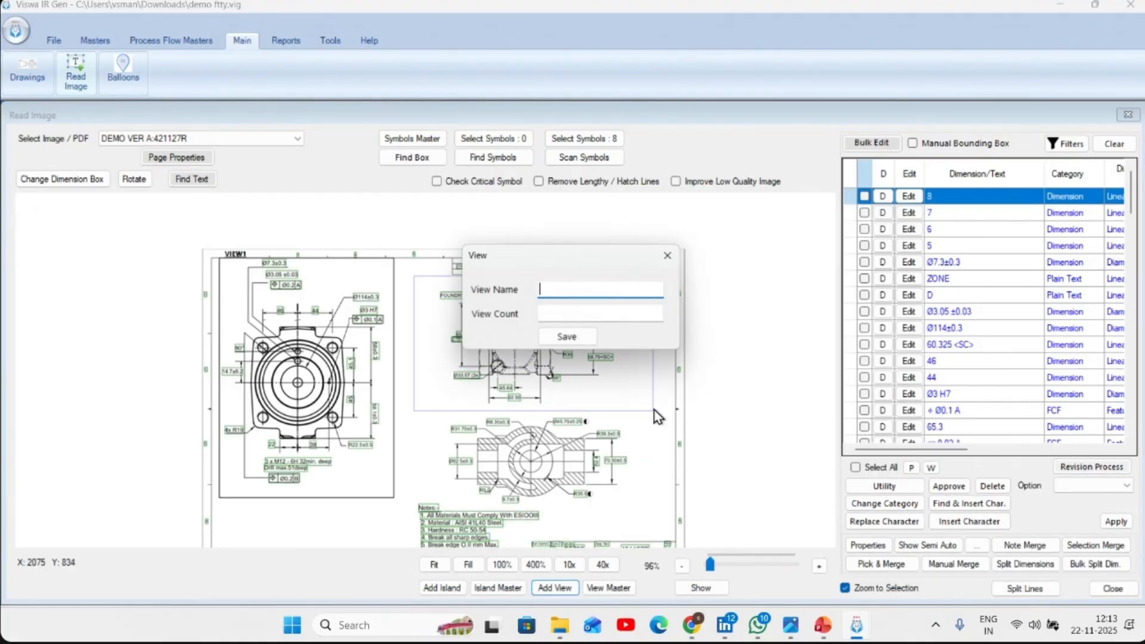
click(584, 343)
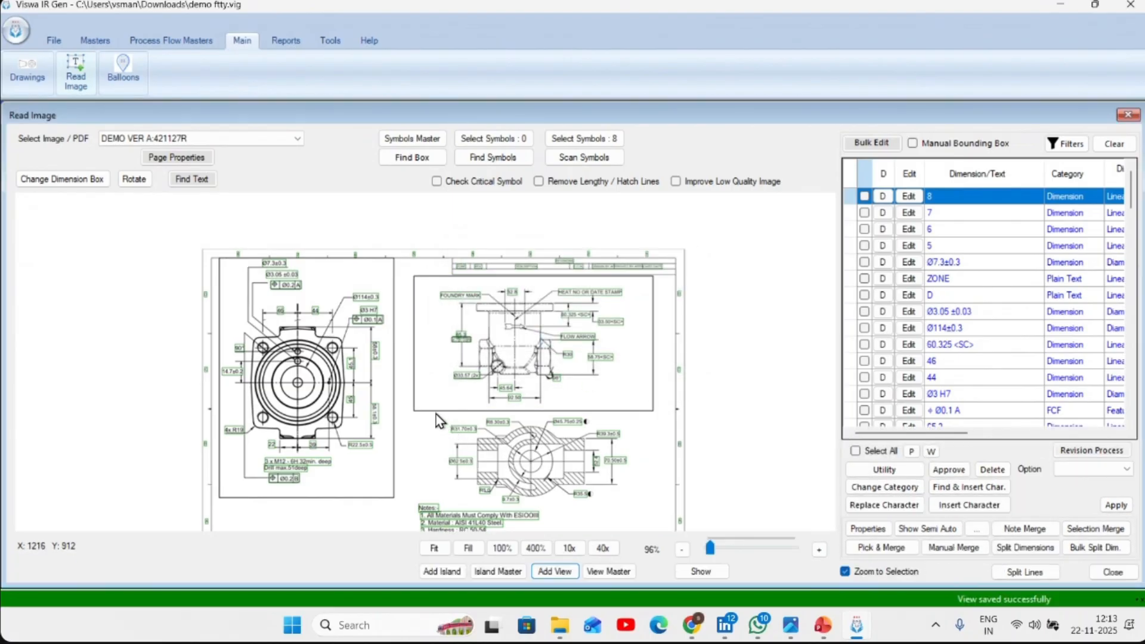
drag(428, 410, 646, 506)
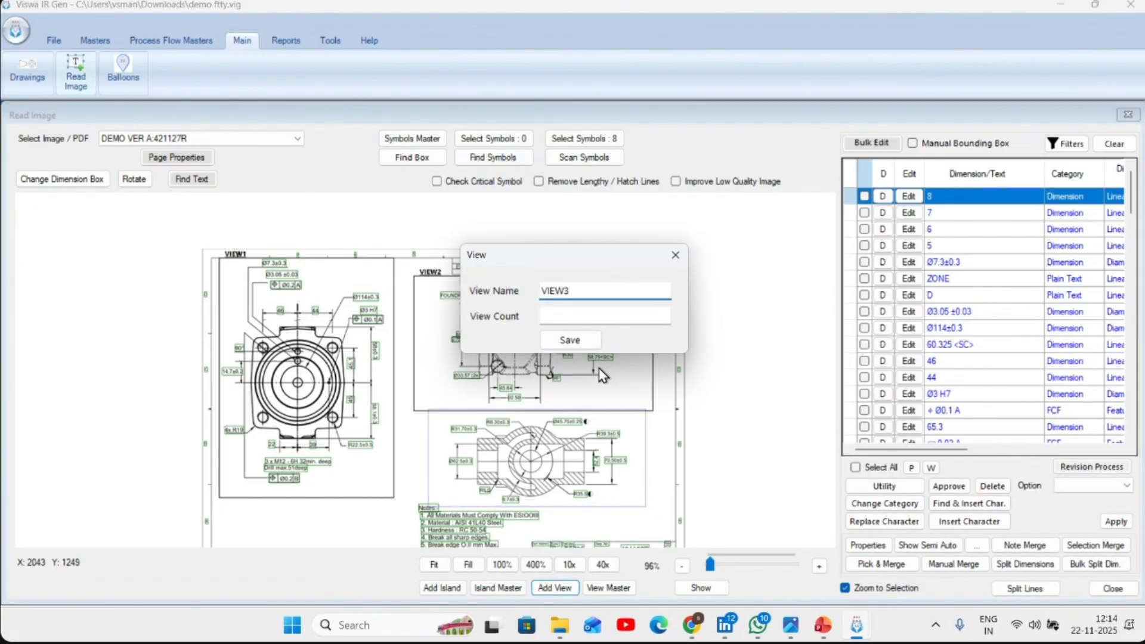
click(587, 342)
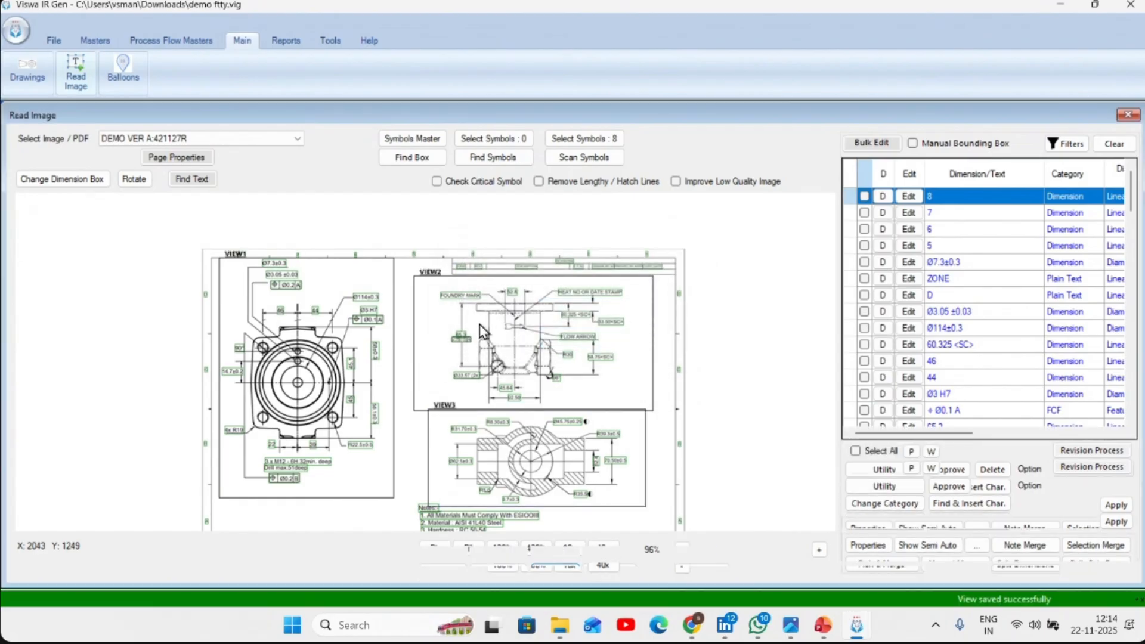
- Add a freehand view named NOTES around the notes block beneath the sectional view and save it
mouse_move(493, 522)
mouse_down()
mouse_move(482, 382)
mouse_move(464, 440)
mouse_up()
scroll(482, 416, up, 4)
scroll(465, 432, down, 2)
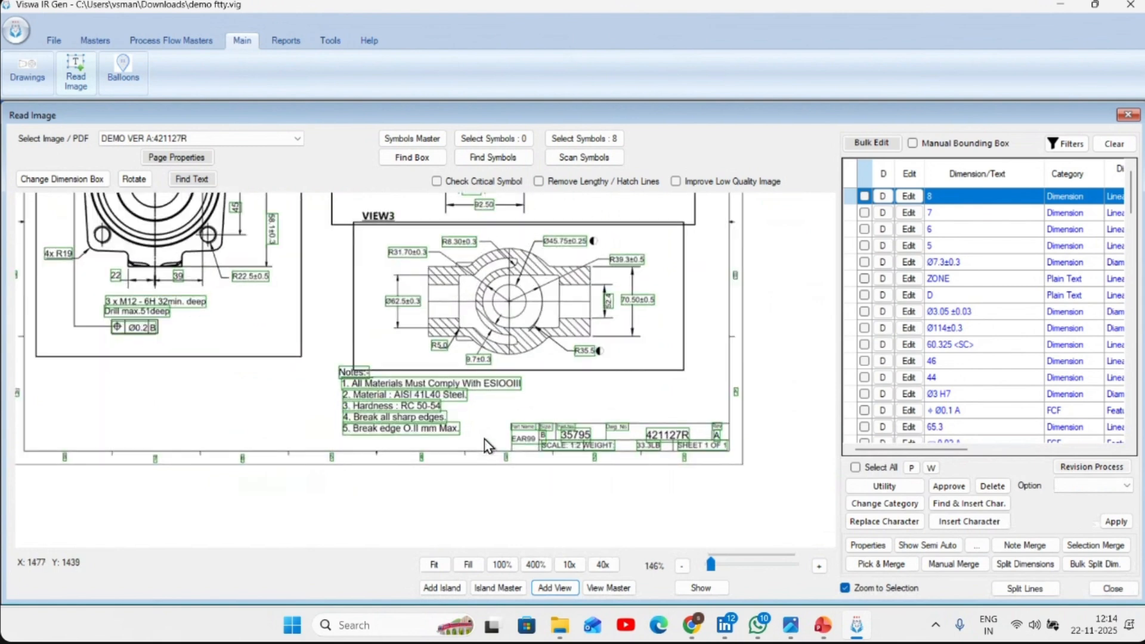
scroll(484, 439, up, 2)
click(555, 588)
right_click(467, 439)
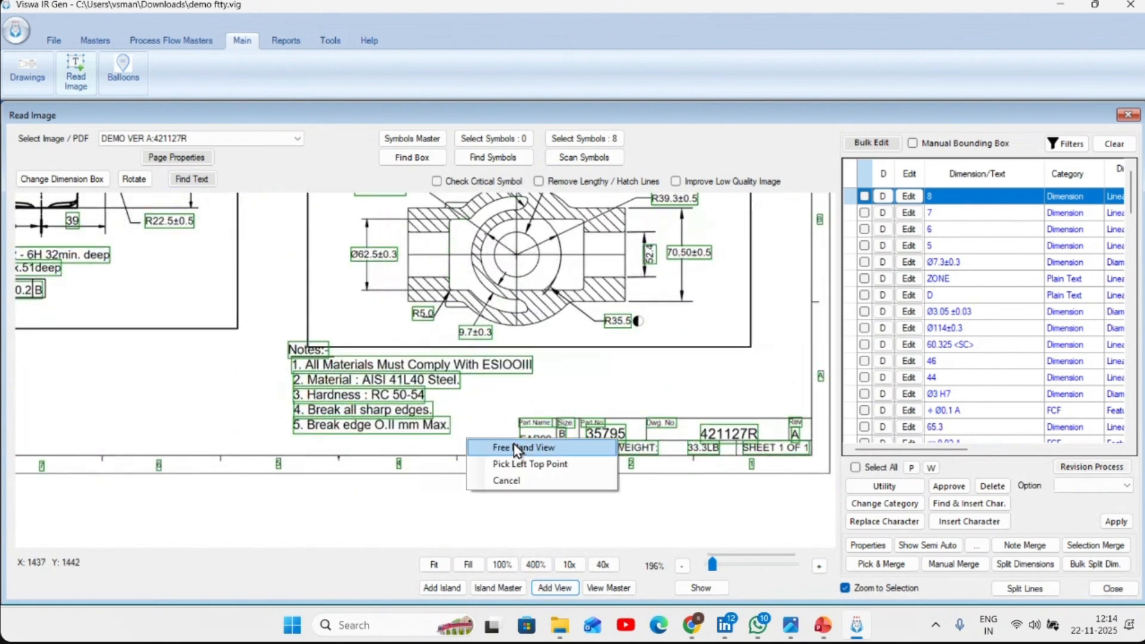
click(518, 448)
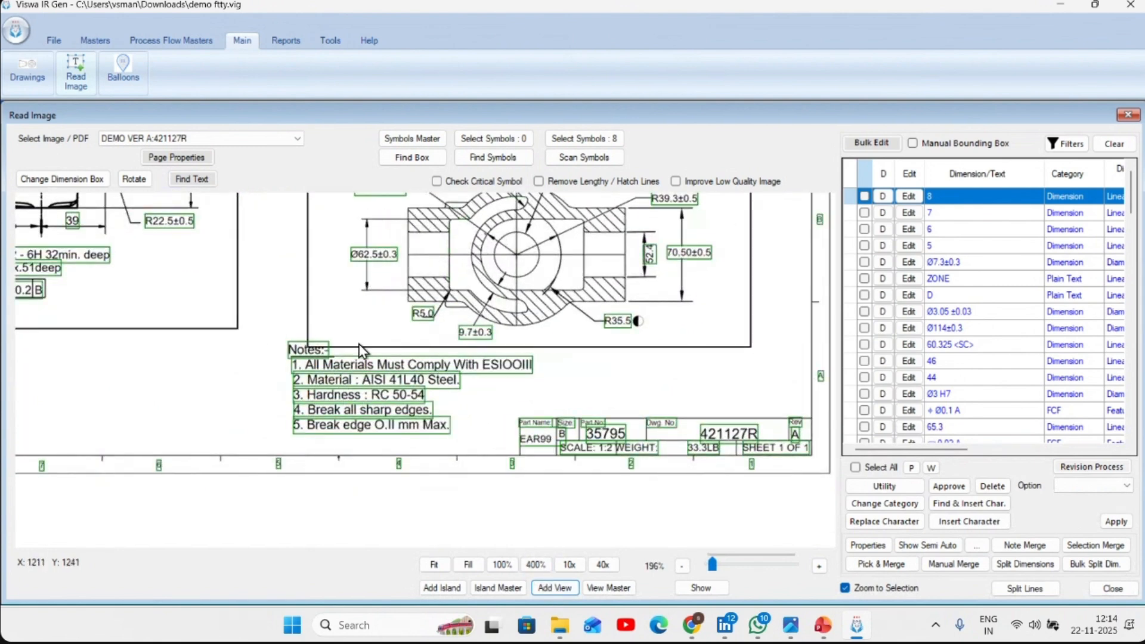
mouse_move(359, 349)
mouse_down()
mouse_move(542, 350)
mouse_move(540, 389)
mouse_move(499, 409)
mouse_move(468, 444)
mouse_move(292, 445)
mouse_up()
right_click(349, 426)
click(385, 436)
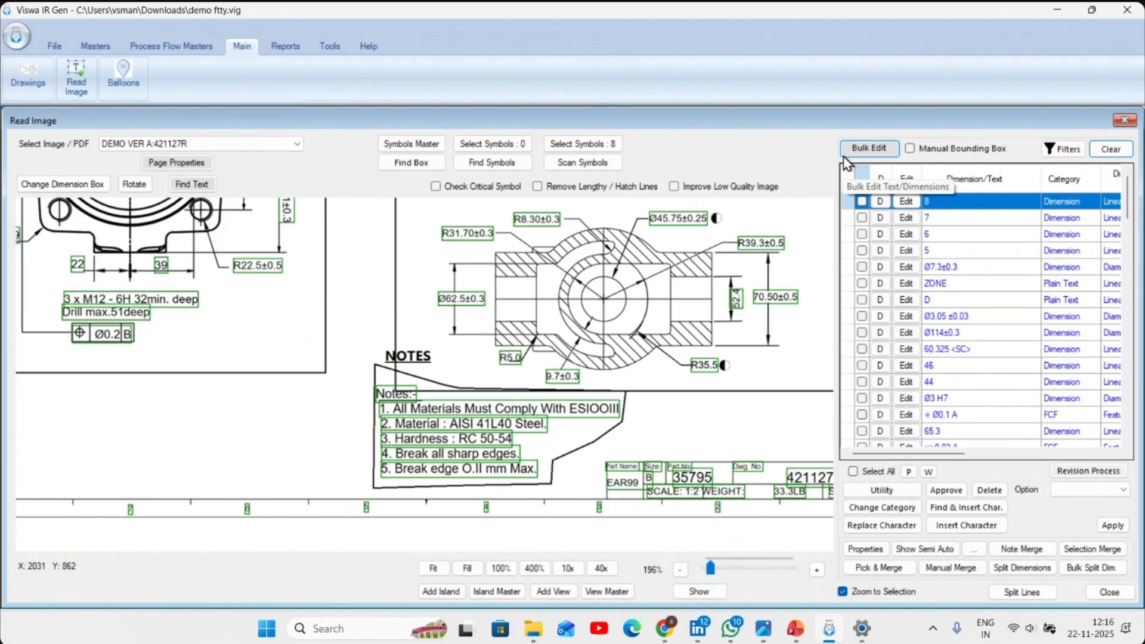
- Start splitting the "3 x M12 - 6H 32min. deep" dimension in VIEW1, separating characters 1 to 8 as 3xM12-6H
scroll(377, 412, down, 4)
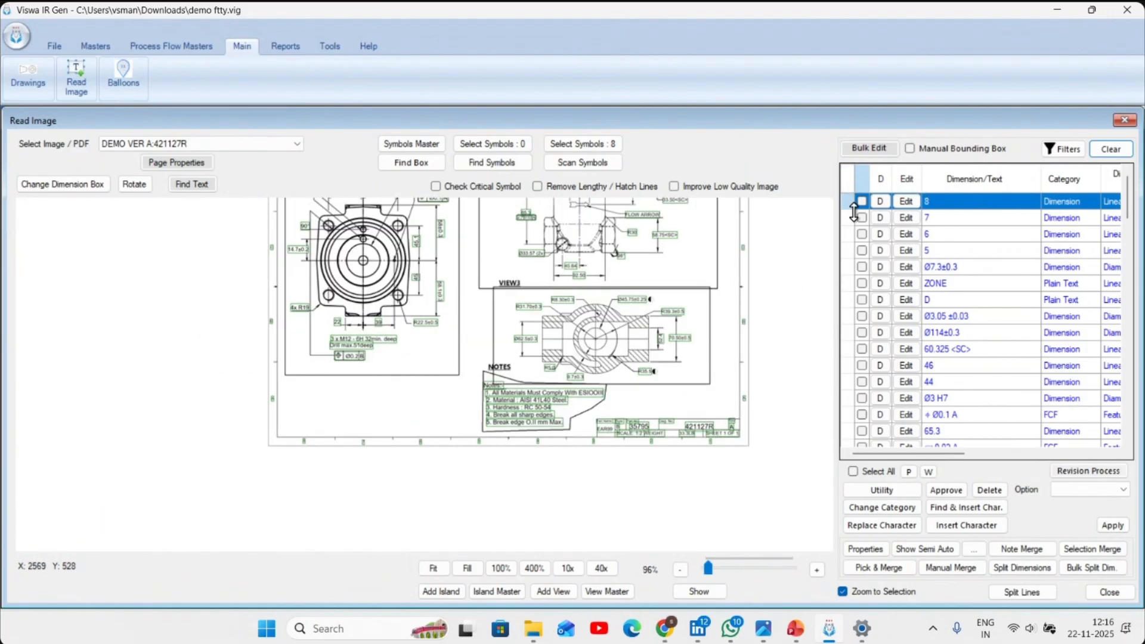
scroll(450, 314, up, 5)
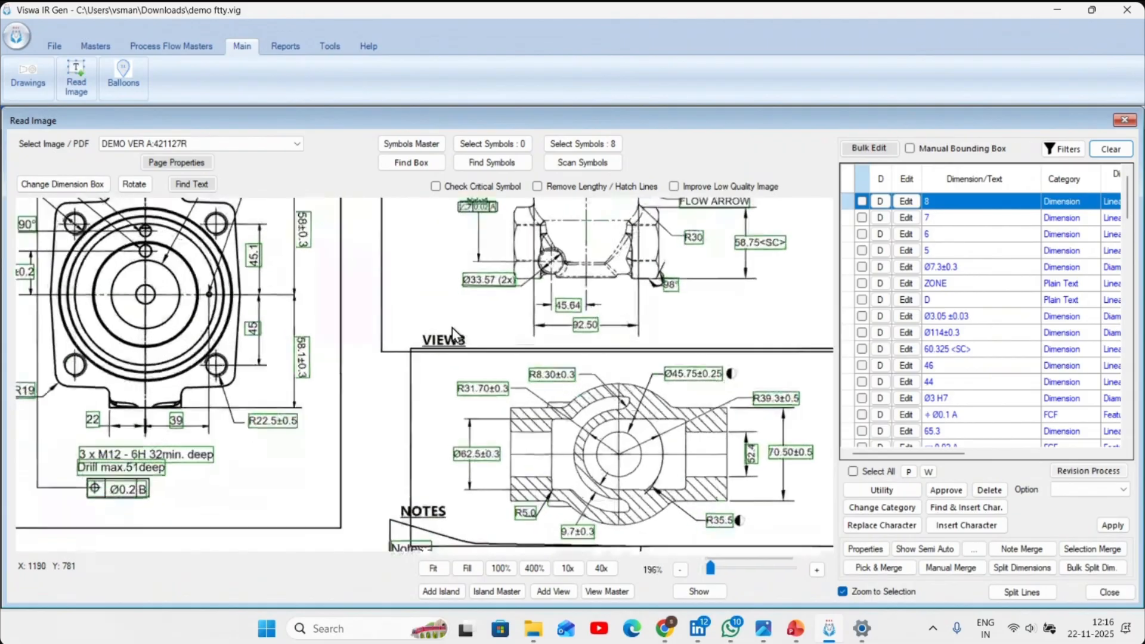
scroll(340, 380, down, 2)
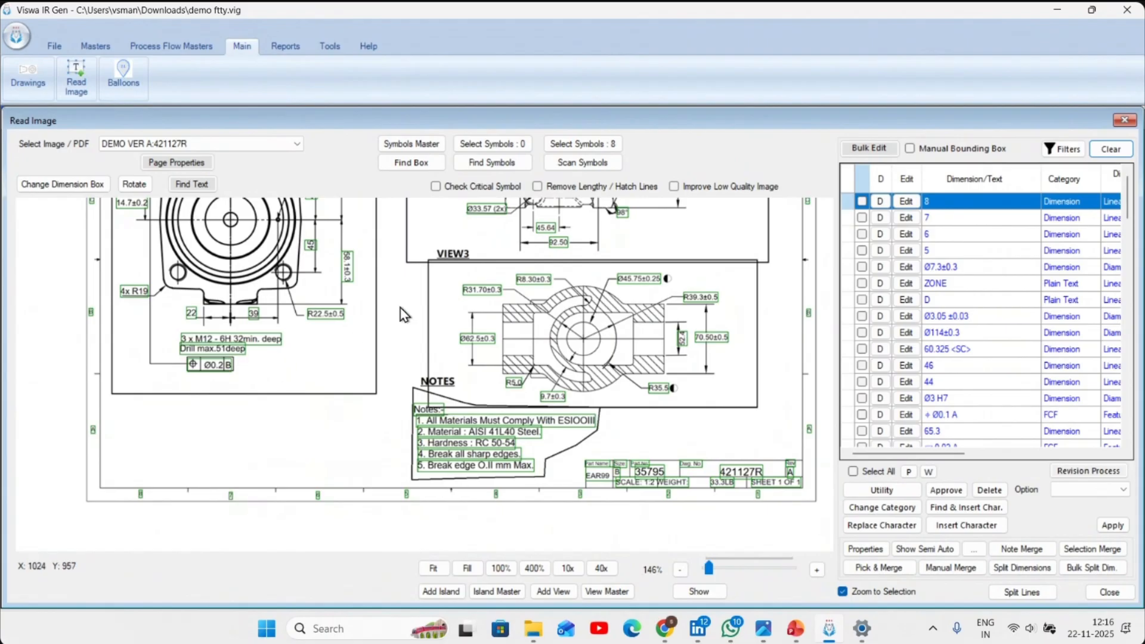
scroll(276, 365, up, 1)
scroll(275, 361, up, 3)
click(264, 332)
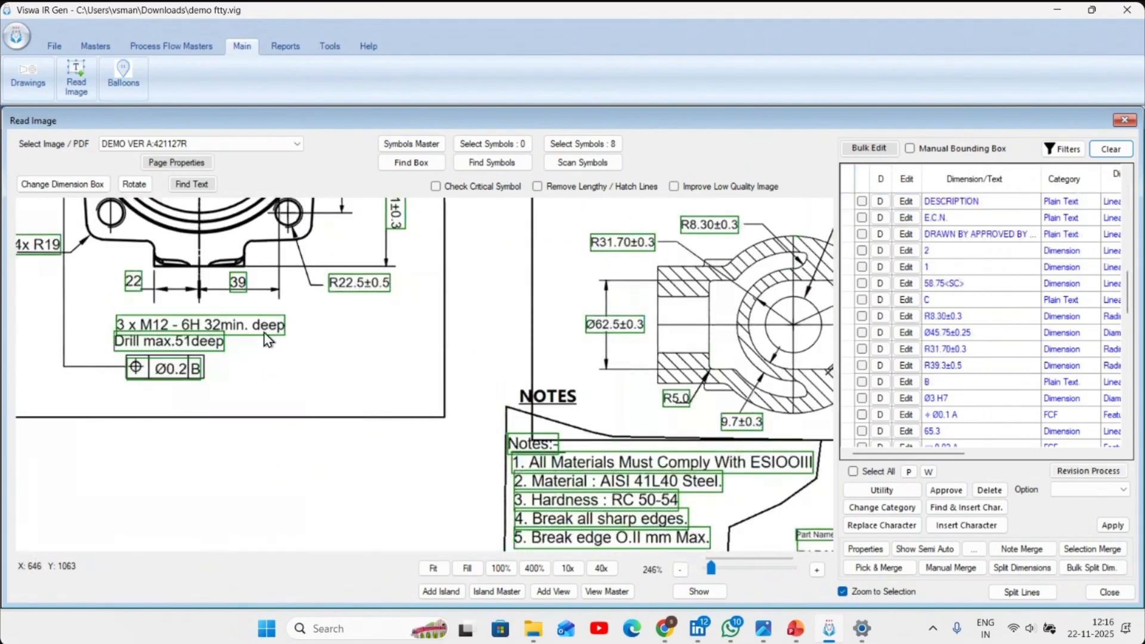
click(863, 431)
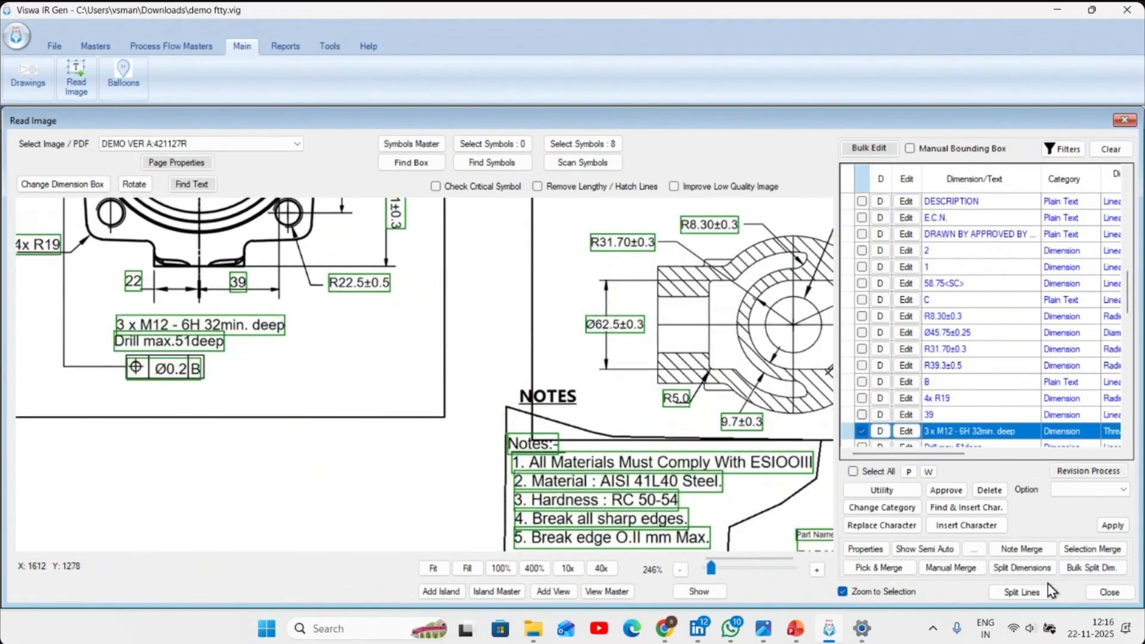
click(1022, 567)
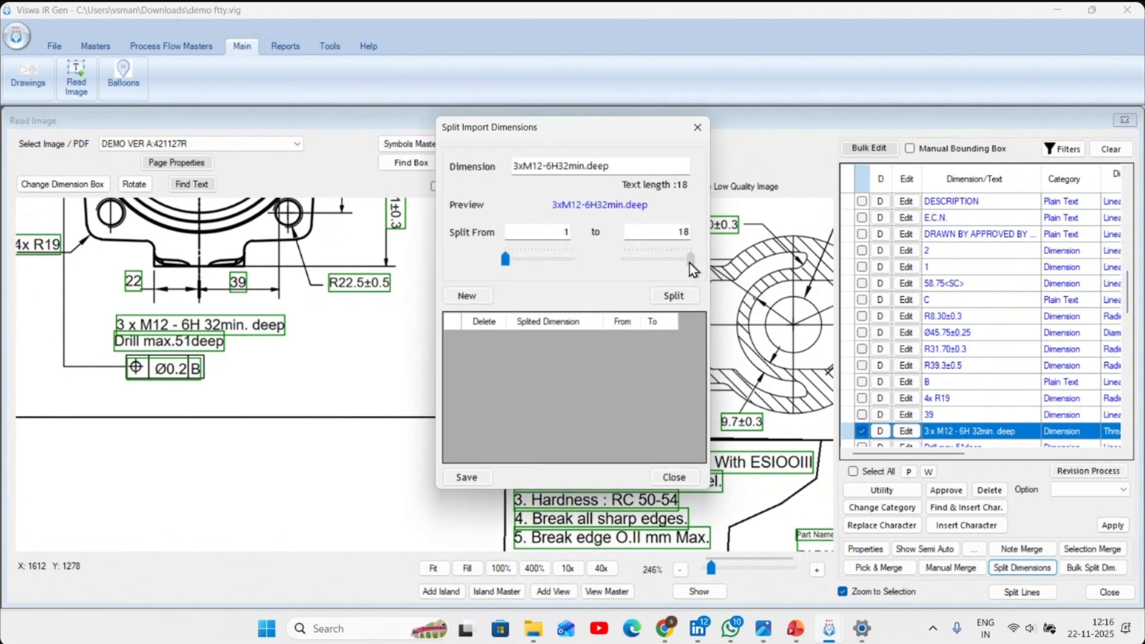
drag(692, 268, 656, 266)
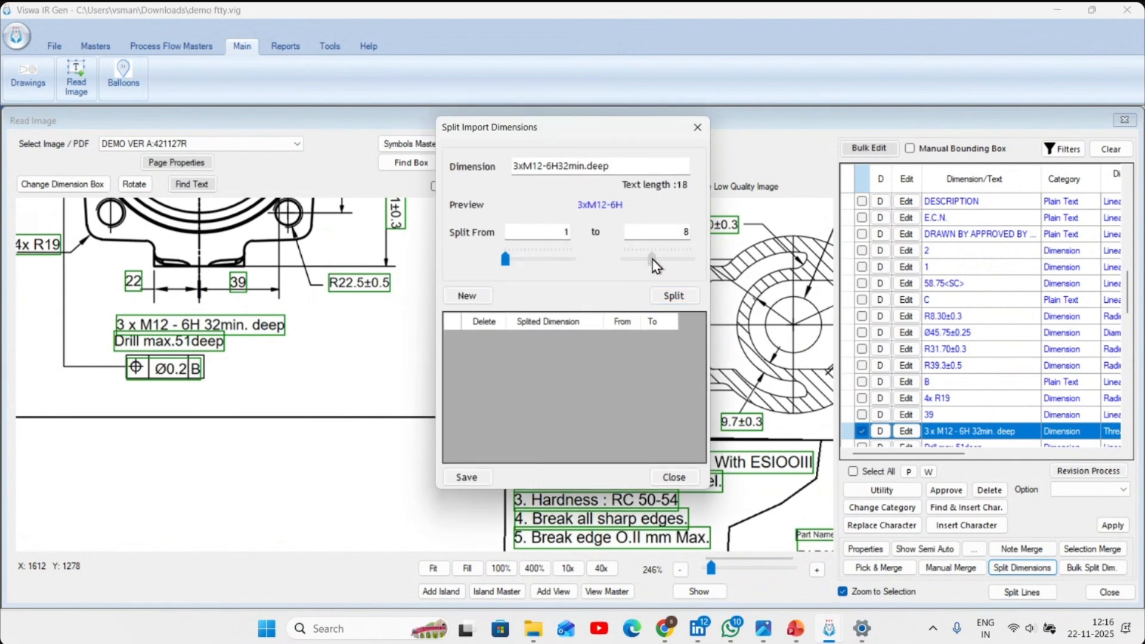
click(675, 299)
- Split off characters 9 to 18 as 32min.deep and save the split dimensions
drag(661, 270, 714, 277)
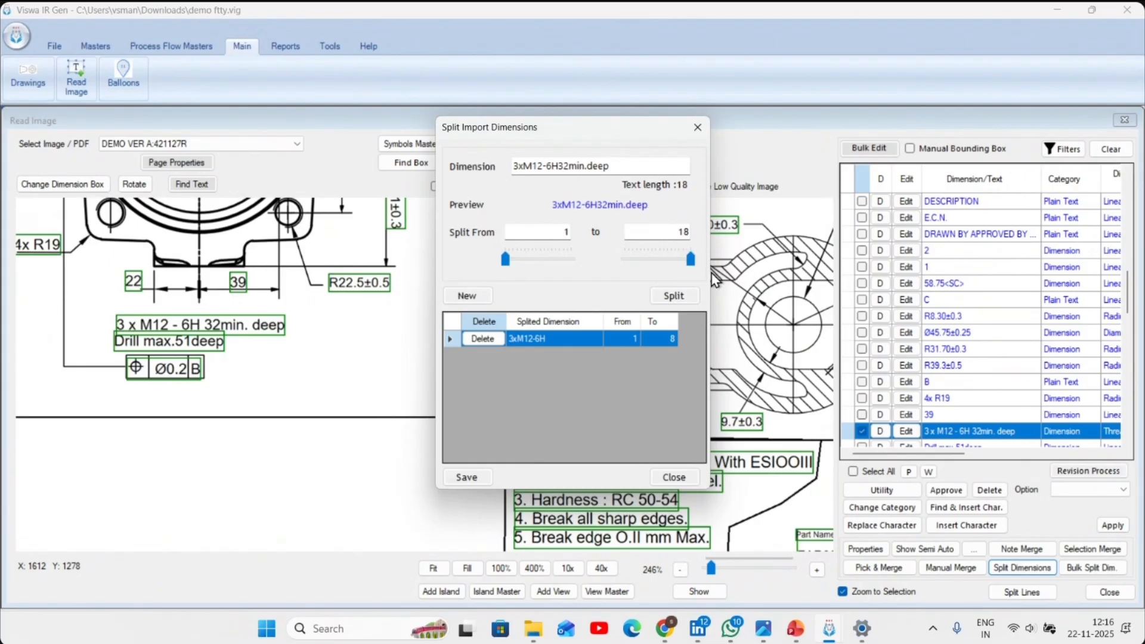
drag(505, 260, 536, 260)
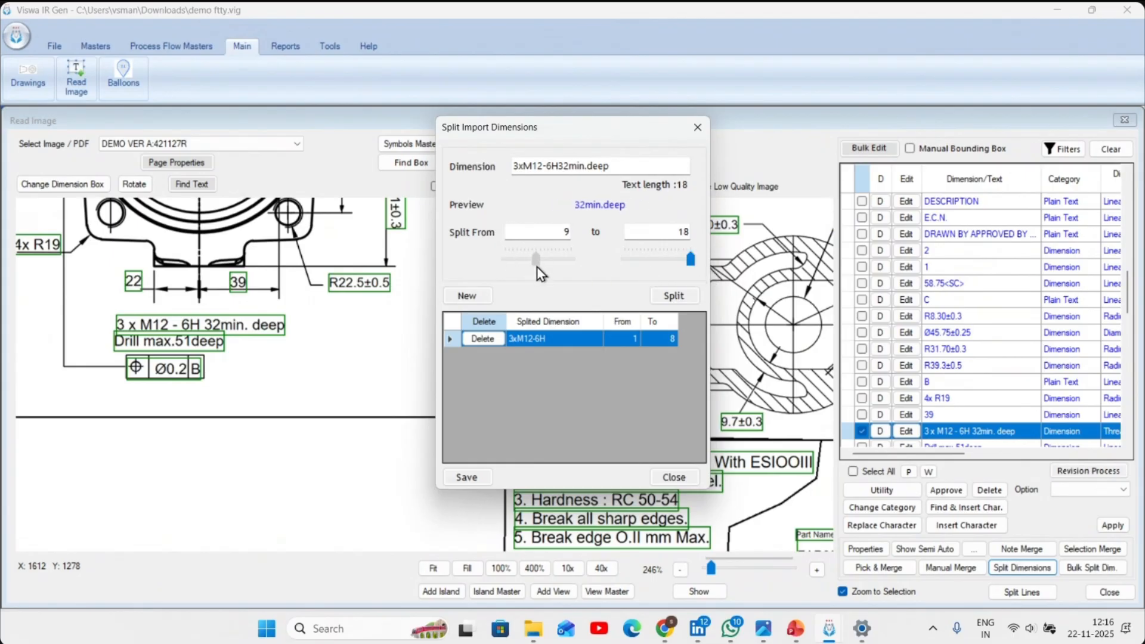
click(677, 299)
click(470, 481)
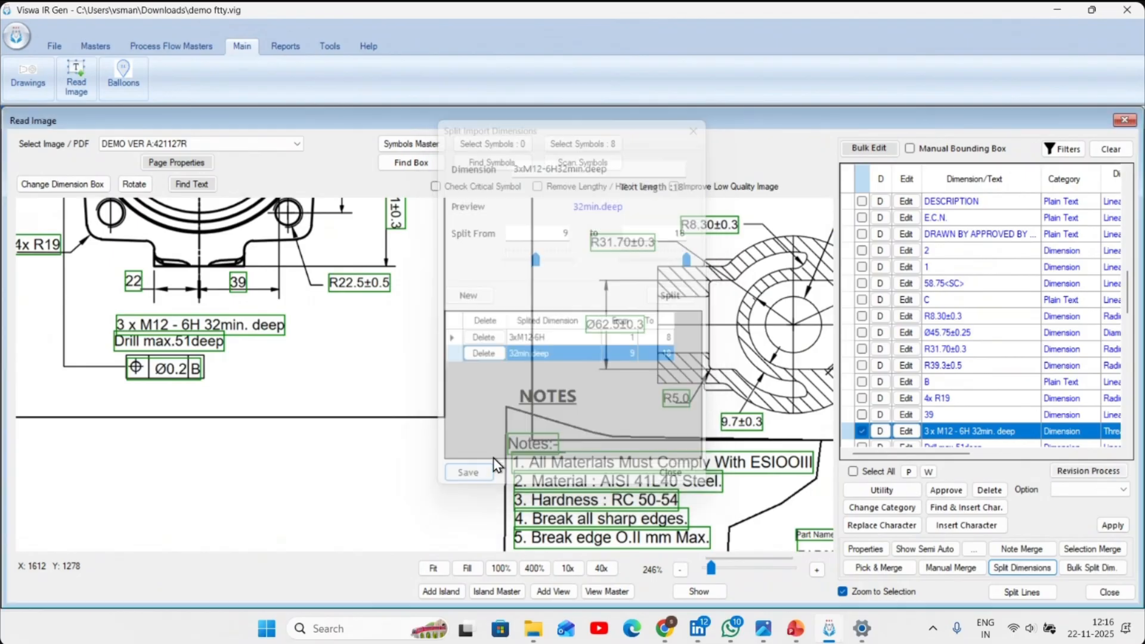
- Filter the dimension list to entries whose text contains <SC>
scroll(491, 466, down, 3)
drag(406, 370, 297, 386)
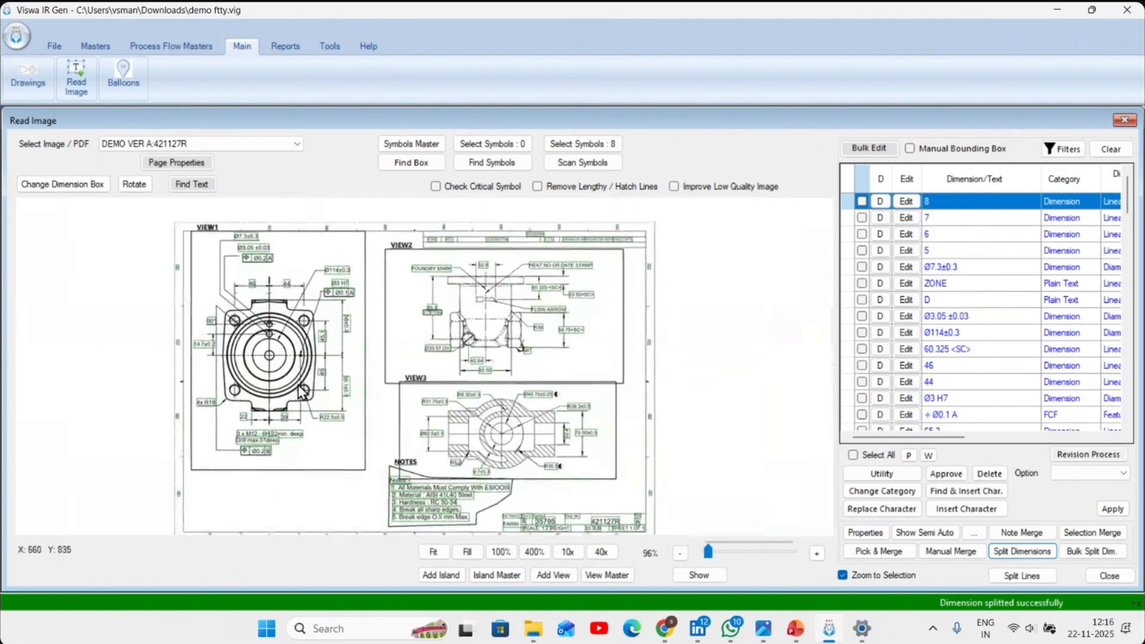
scroll(318, 439, up, 3)
scroll(322, 456, down, 3)
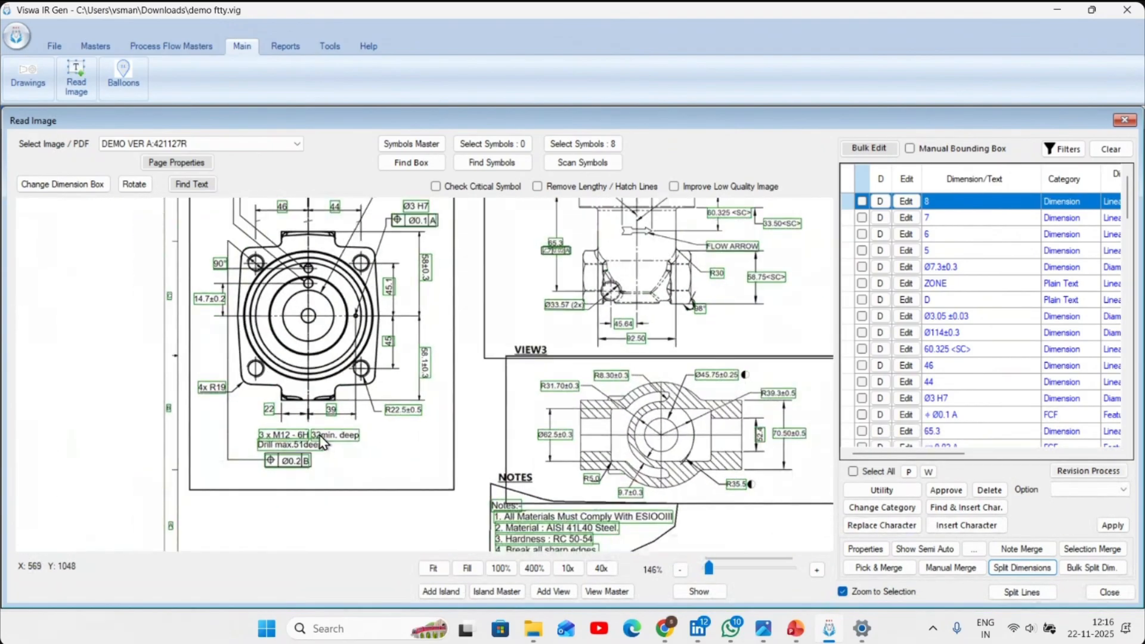
scroll(322, 443, up, 4)
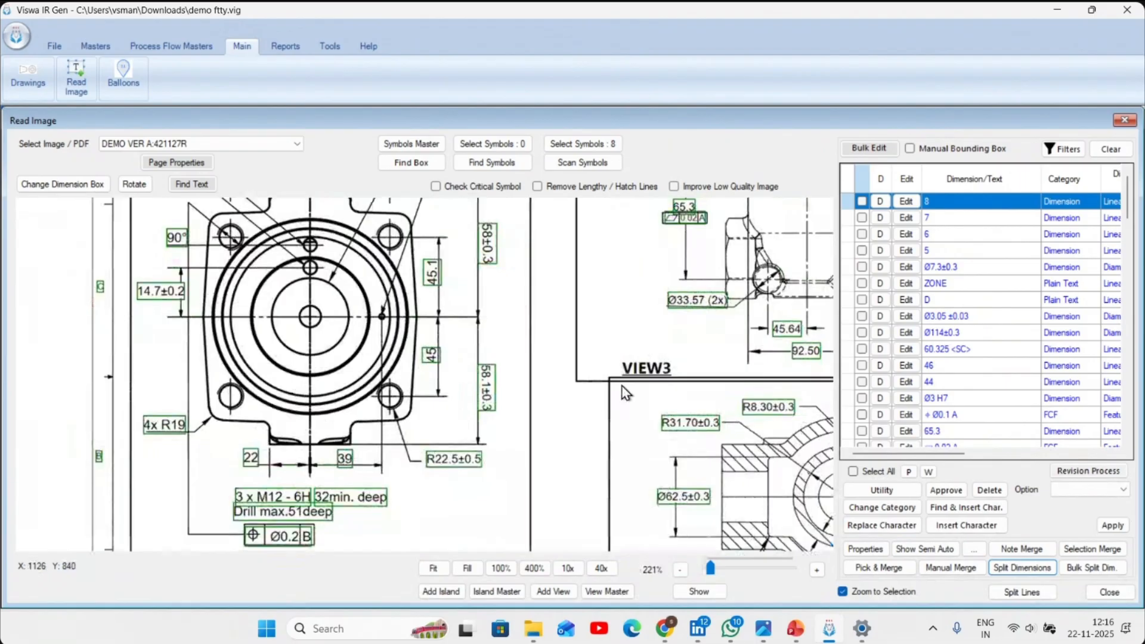
drag(622, 386, 379, 426)
scroll(379, 424, down, 2)
drag(660, 232, 553, 326)
scroll(552, 326, up, 4)
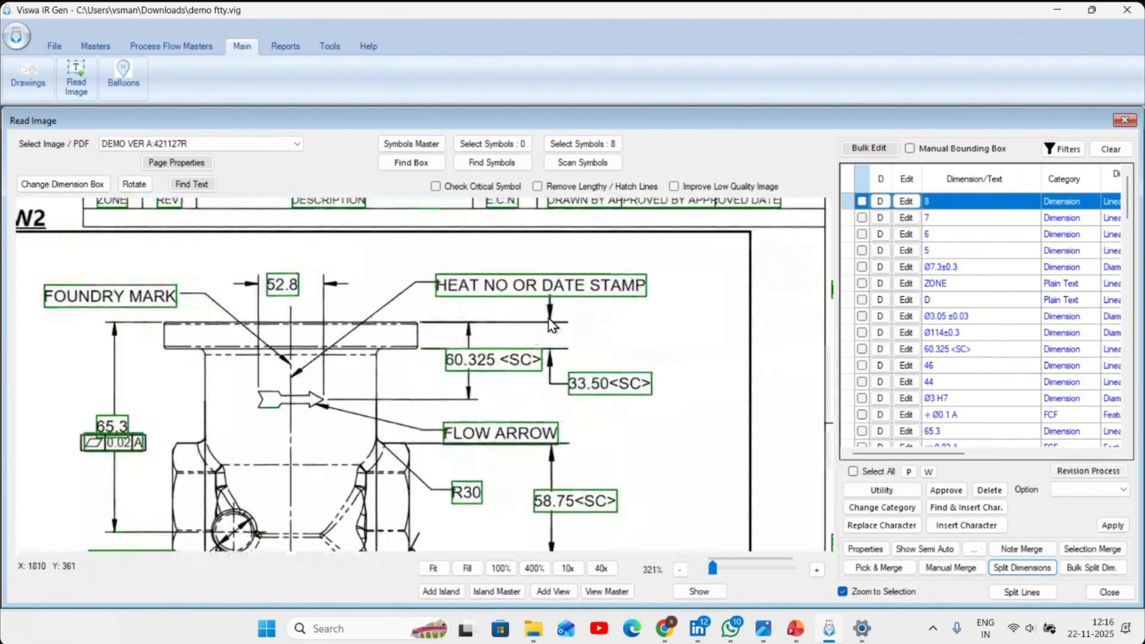
click(1078, 152)
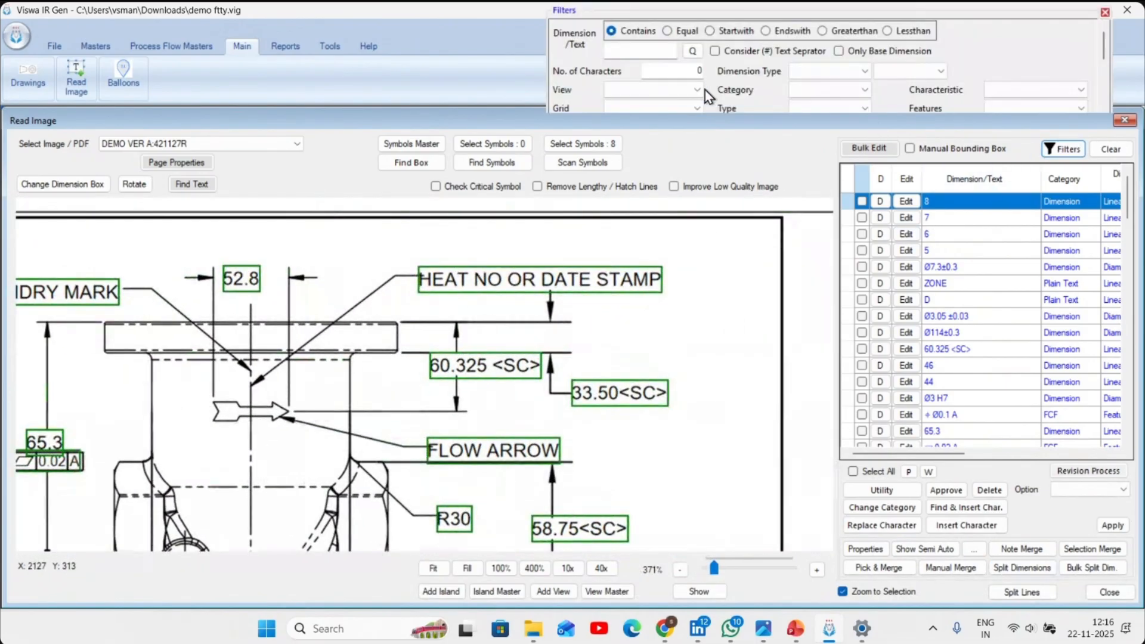
click(670, 58)
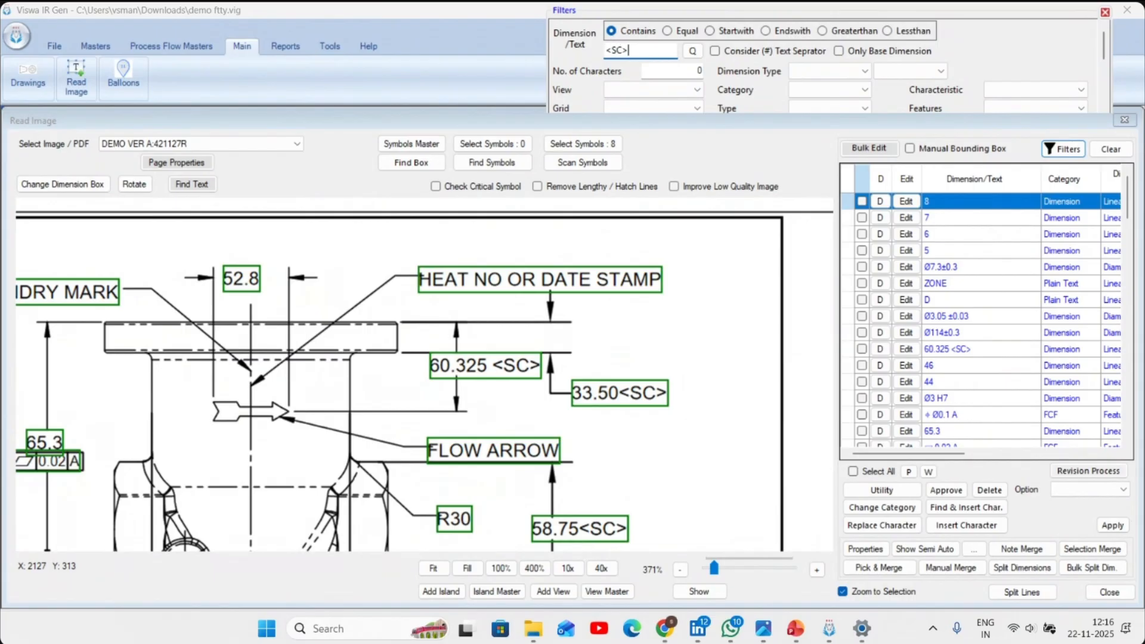
click(1059, 149)
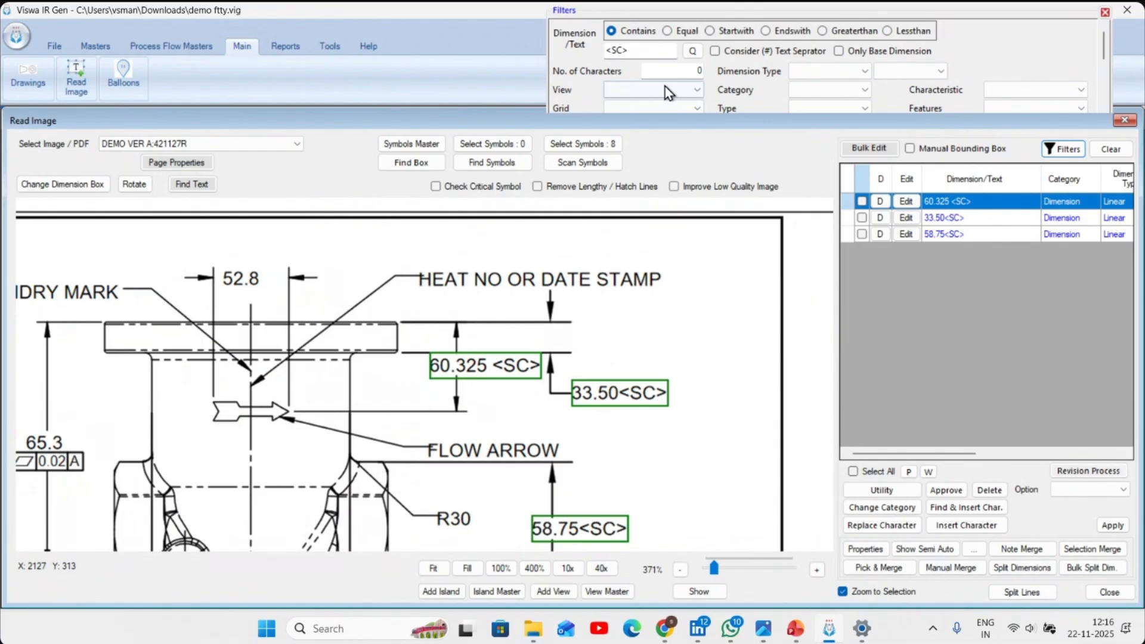
- Copy the <SC> filter text and select all the filtered dimensions
double_click(628, 50)
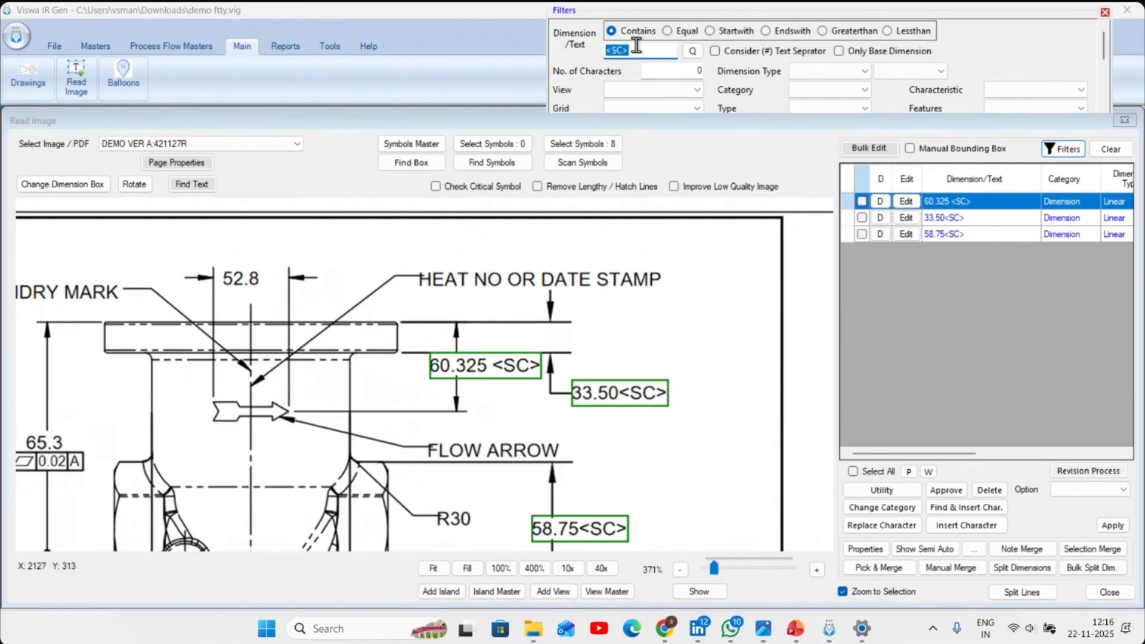
right_click(637, 45)
click(659, 98)
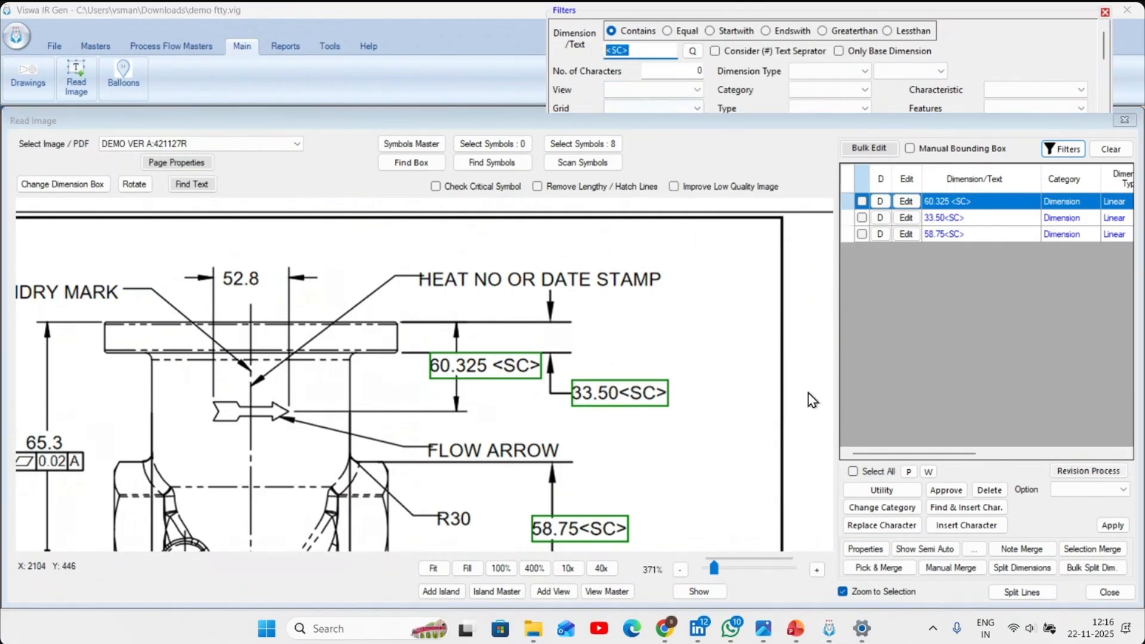
click(906, 491)
click(879, 474)
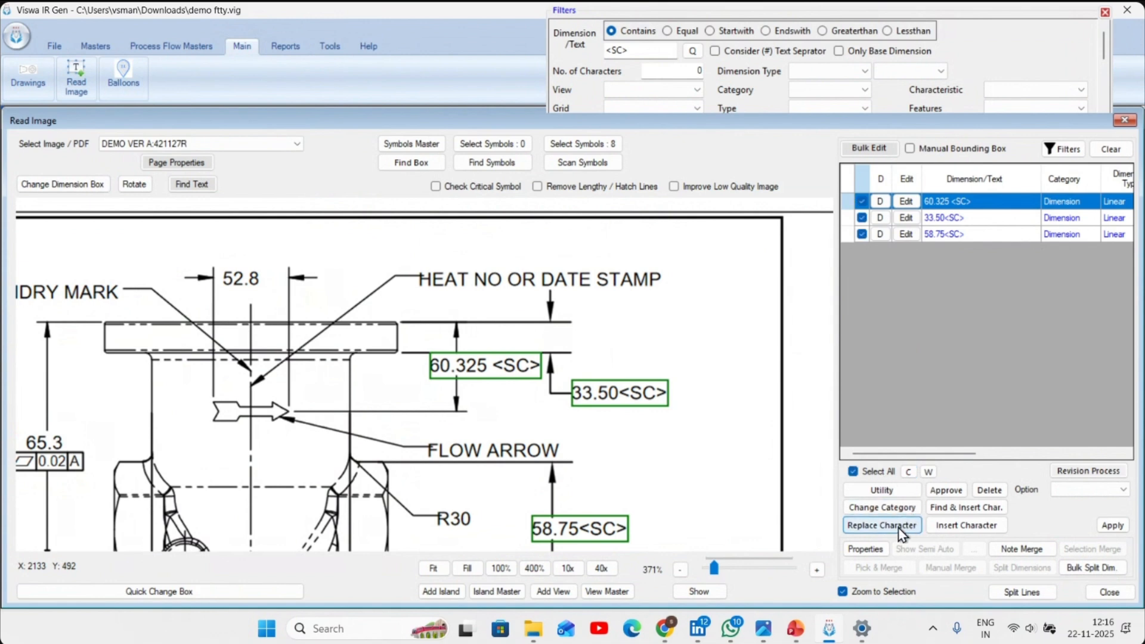
- Run a character replacement from <SC> to <SC> with Is CTQ enabled on the selected dimensions, save it and clear the filter
click(881, 525)
right_click(575, 283)
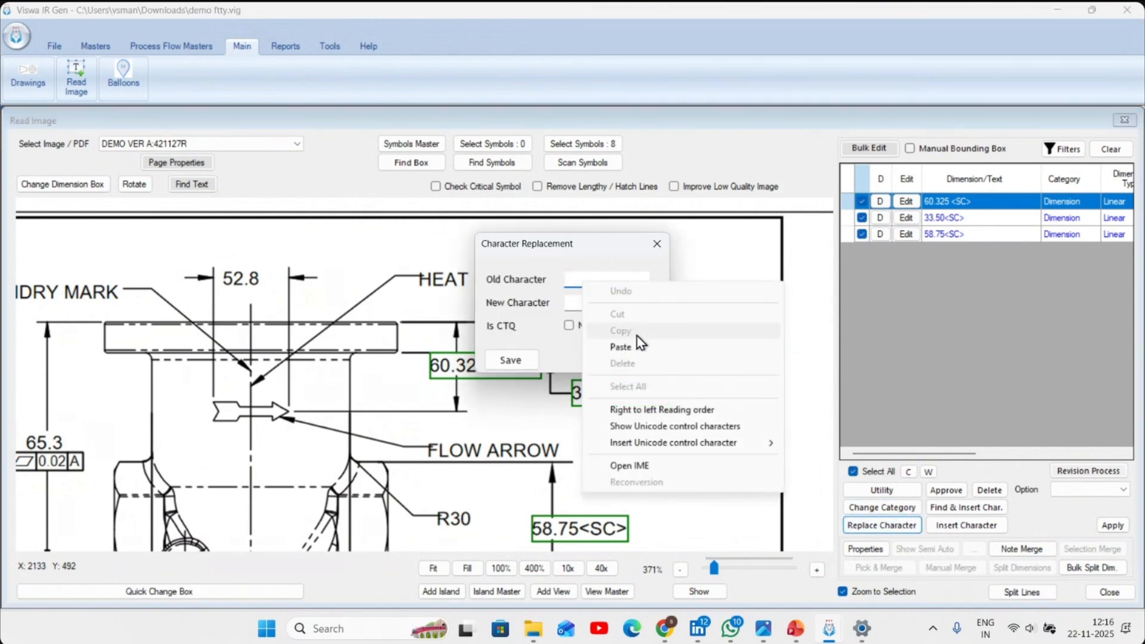
click(636, 340)
click(599, 300)
right_click(599, 301)
click(640, 354)
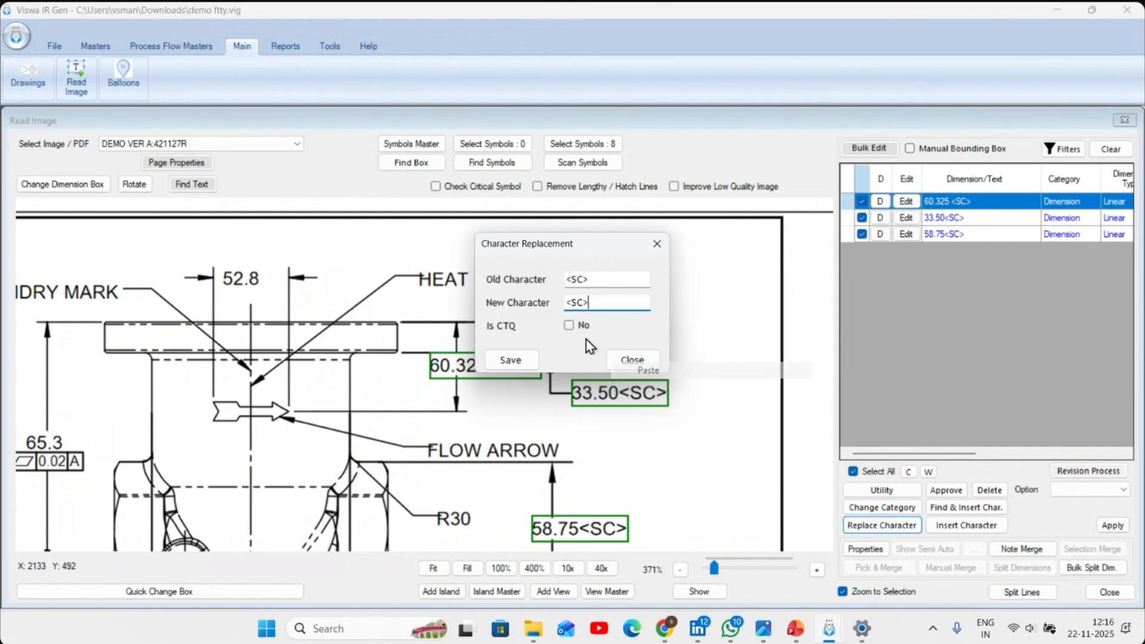
click(568, 325)
click(528, 364)
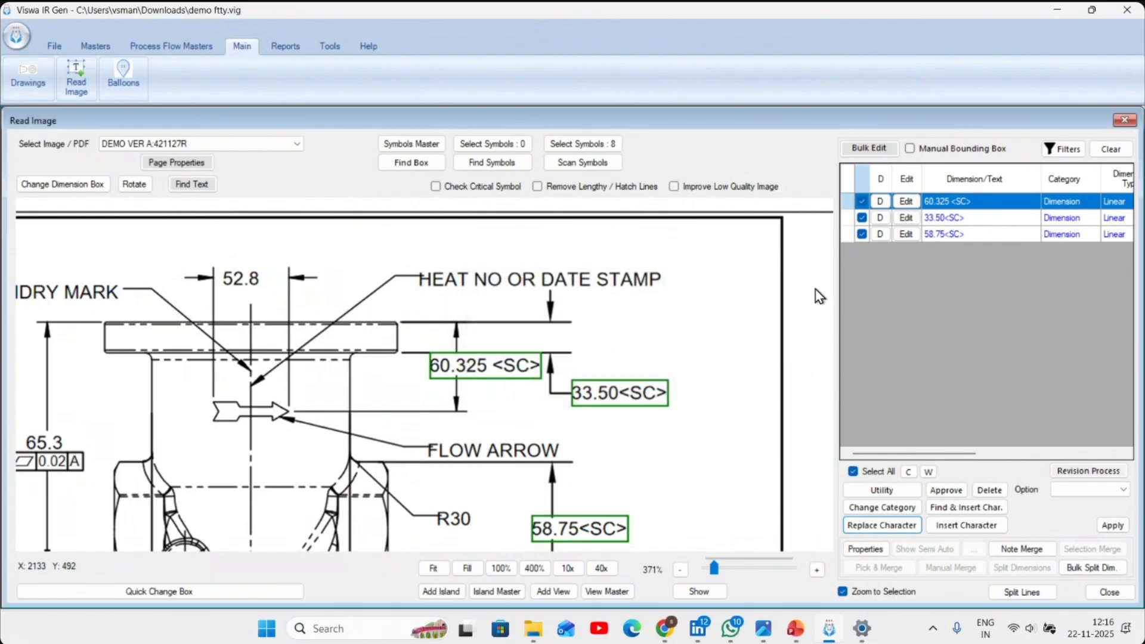
click(1115, 150)
- Whitelist the CTQ SYM image symbol, save the selection and run the symbol search on the drawing
scroll(595, 364, down, 2)
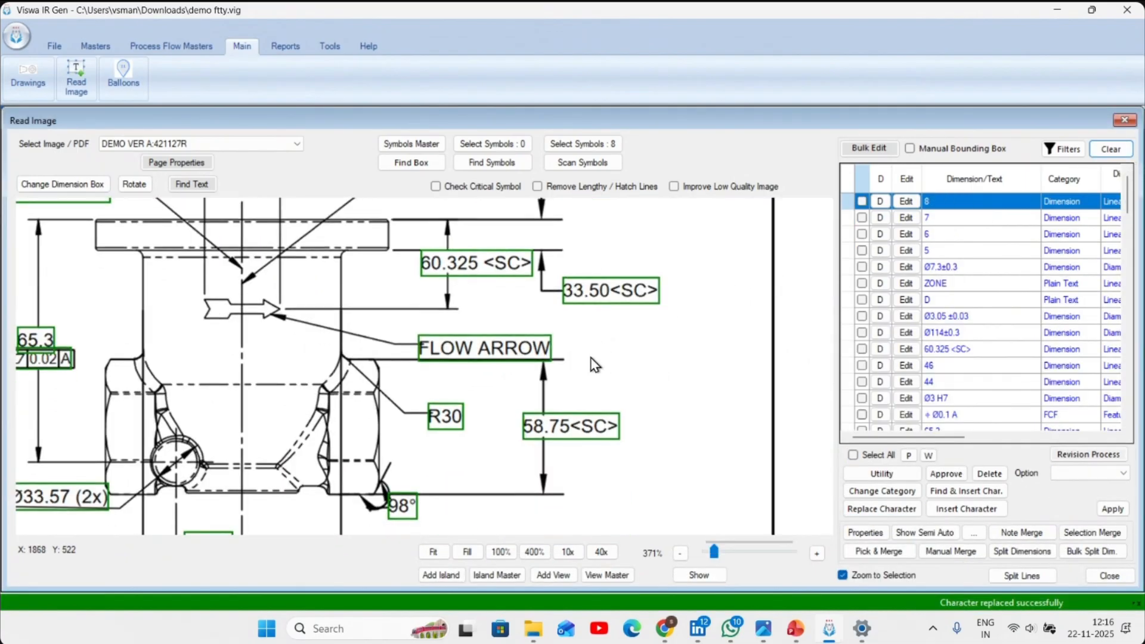
scroll(591, 359, down, 1)
drag(525, 540, 565, 396)
scroll(557, 523, up, 5)
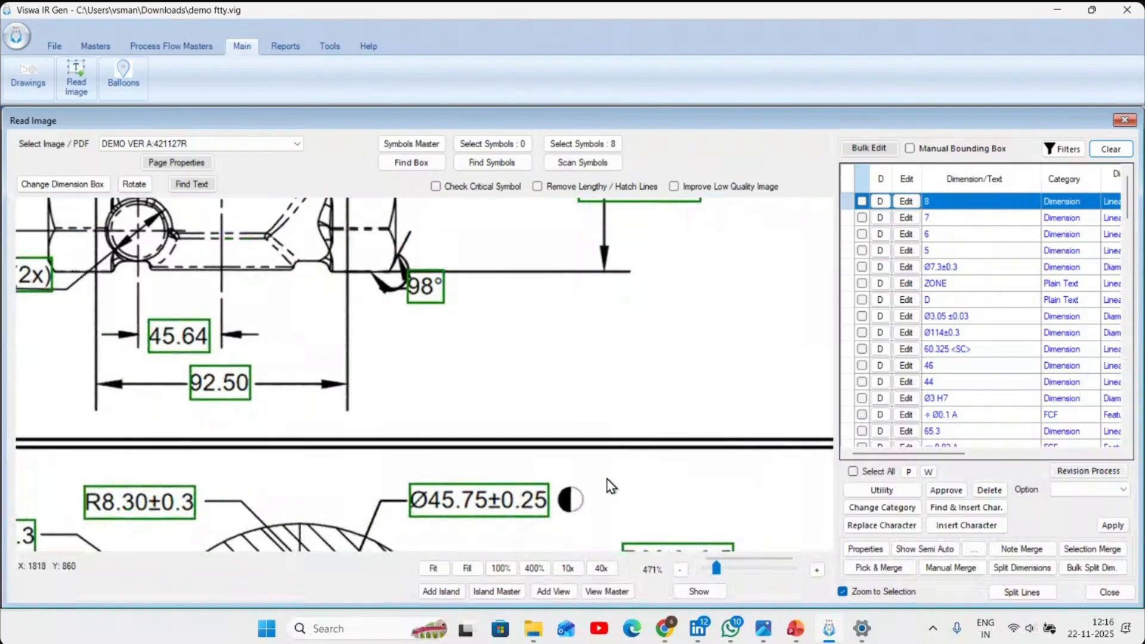
drag(608, 479, 586, 357)
click(514, 146)
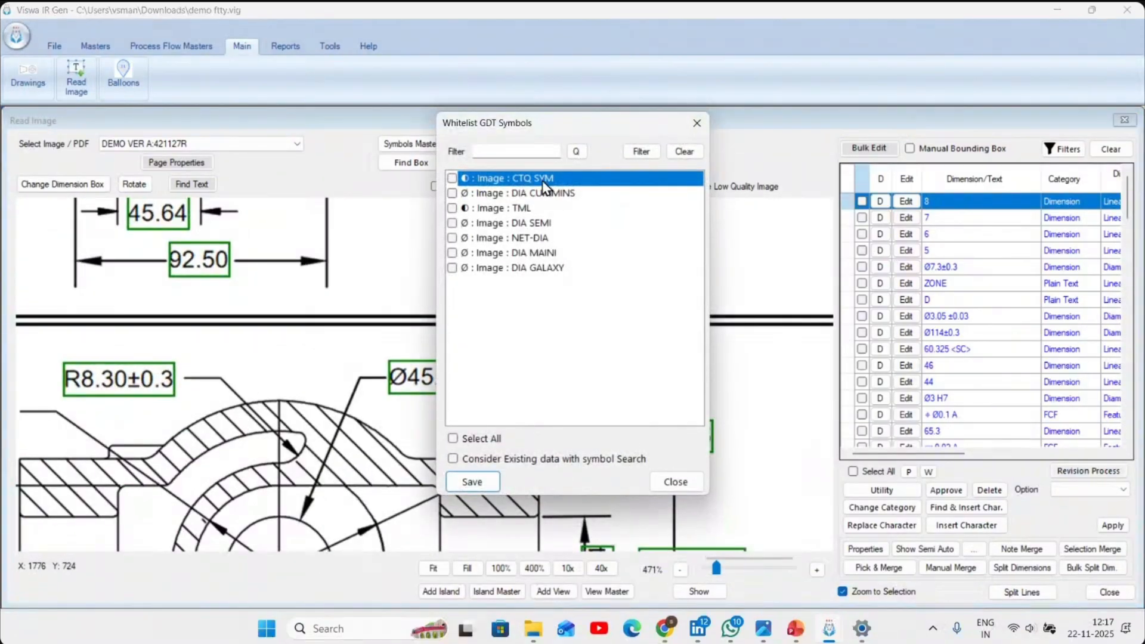
click(544, 180)
click(482, 480)
click(675, 481)
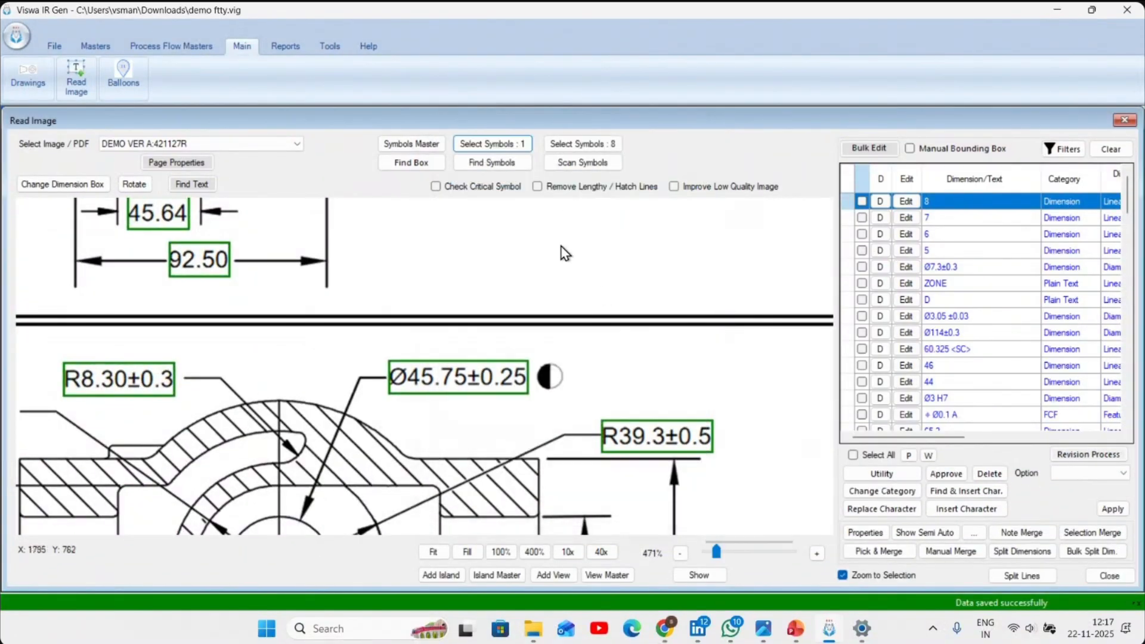
click(495, 164)
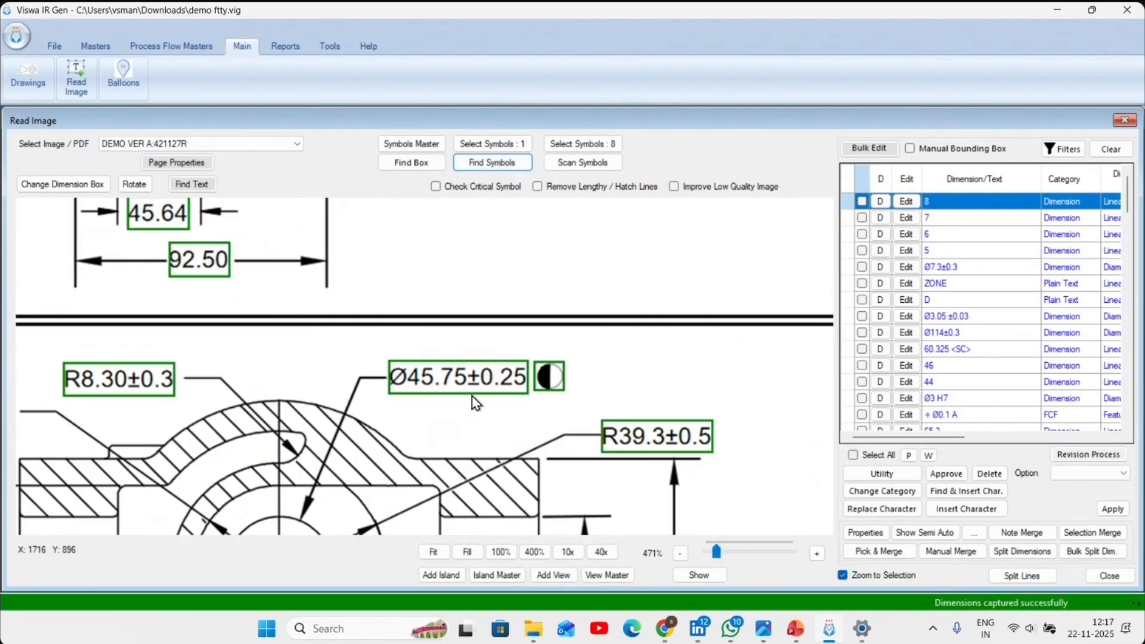
- Copy the ◐ symbol text from its captured dimension entry and close the entry without changing it
click(906, 431)
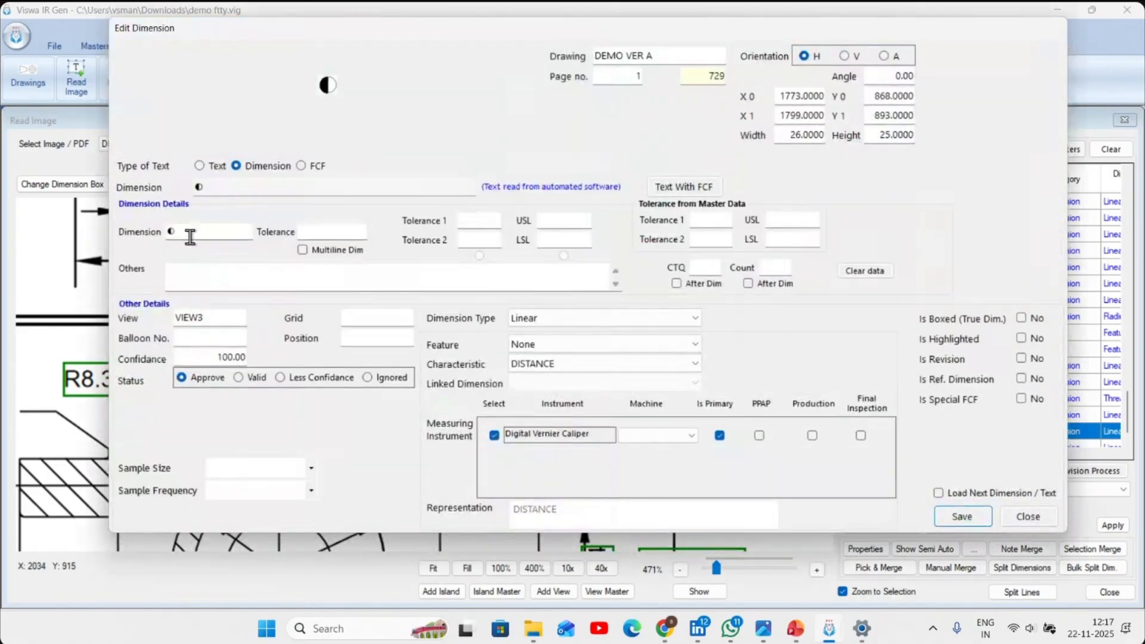
double_click(190, 237)
right_click(179, 237)
click(244, 289)
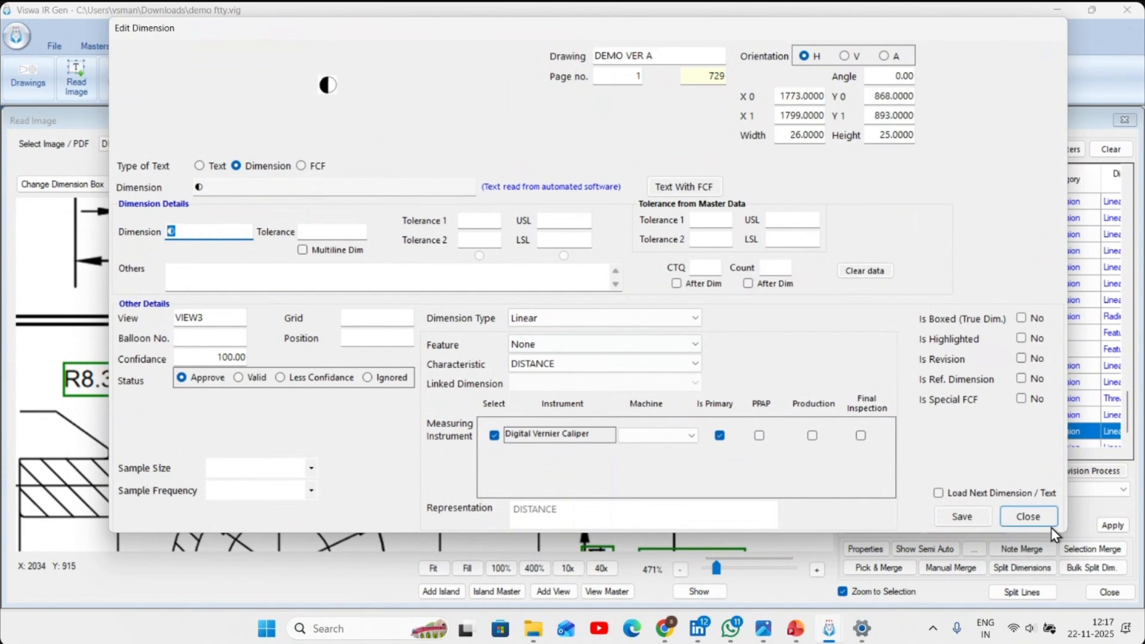
click(1028, 518)
- Filter the dimension list to entries whose text contains the copied ◐ symbol
click(1061, 149)
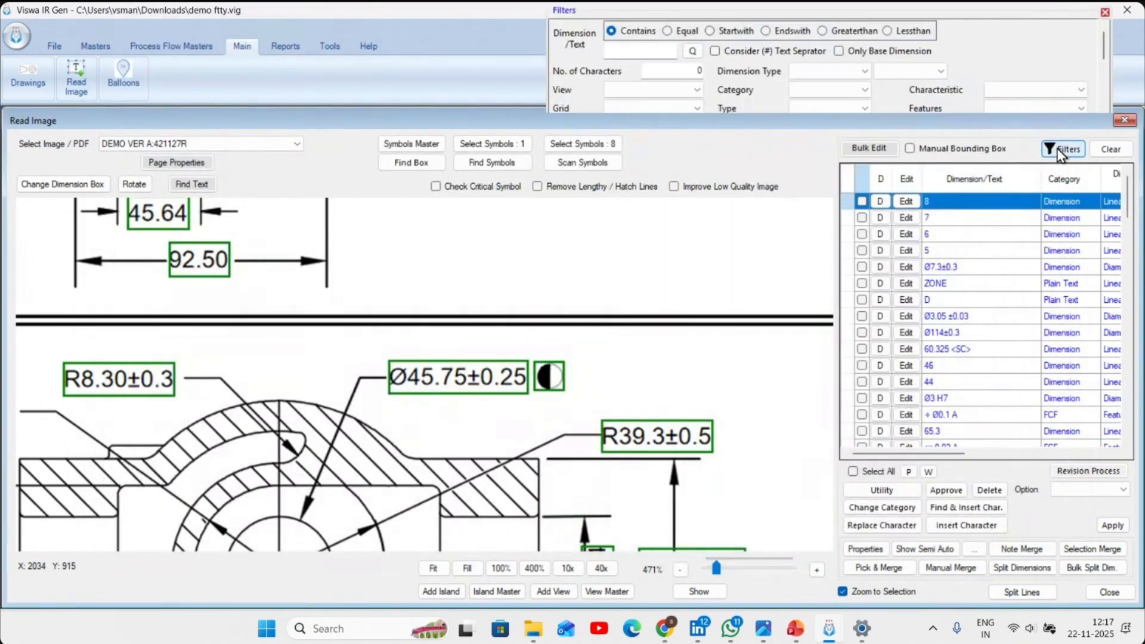
click(638, 51)
right_click(643, 53)
click(680, 120)
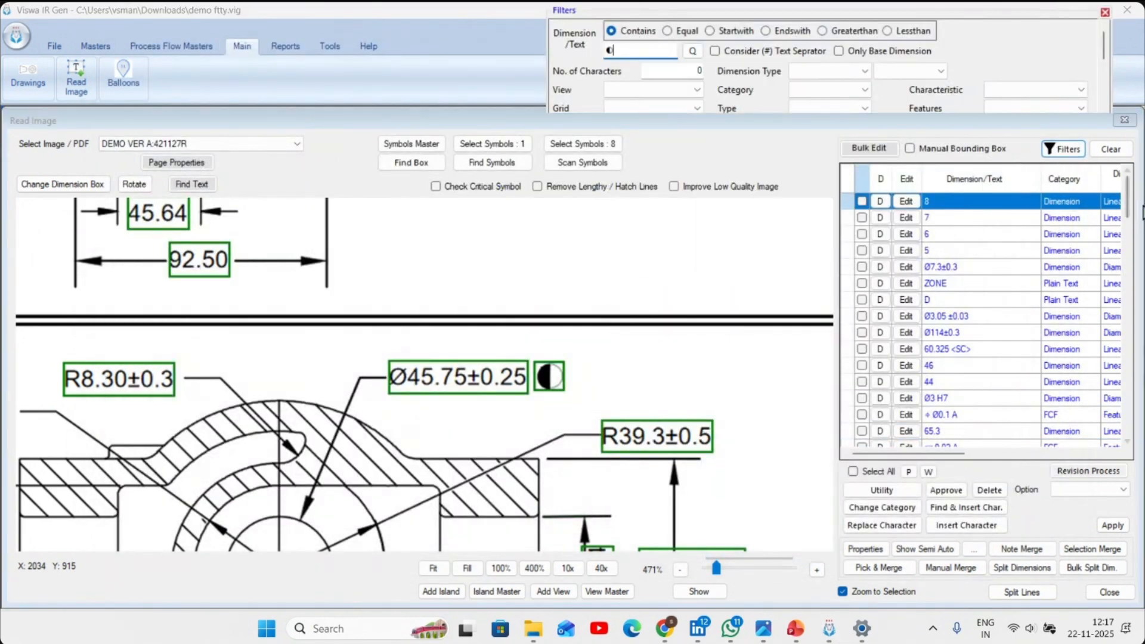
click(1062, 149)
- Select all the filtered ◐ entries, apply the Mark as CTQ option to them and clear the filter
click(853, 471)
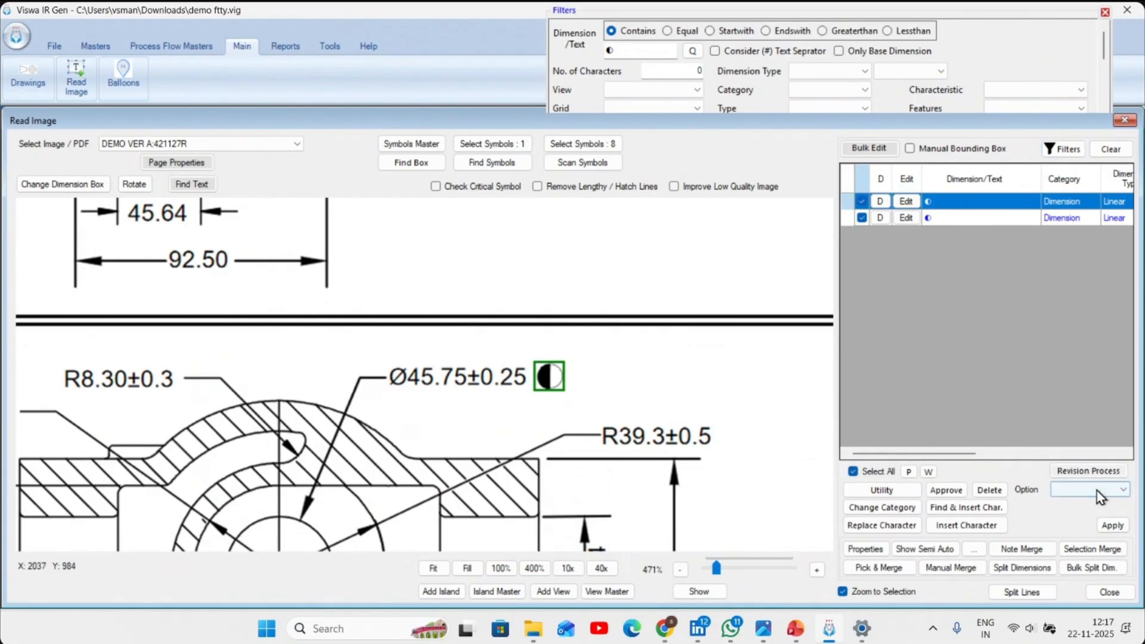
click(1097, 492)
click(1100, 303)
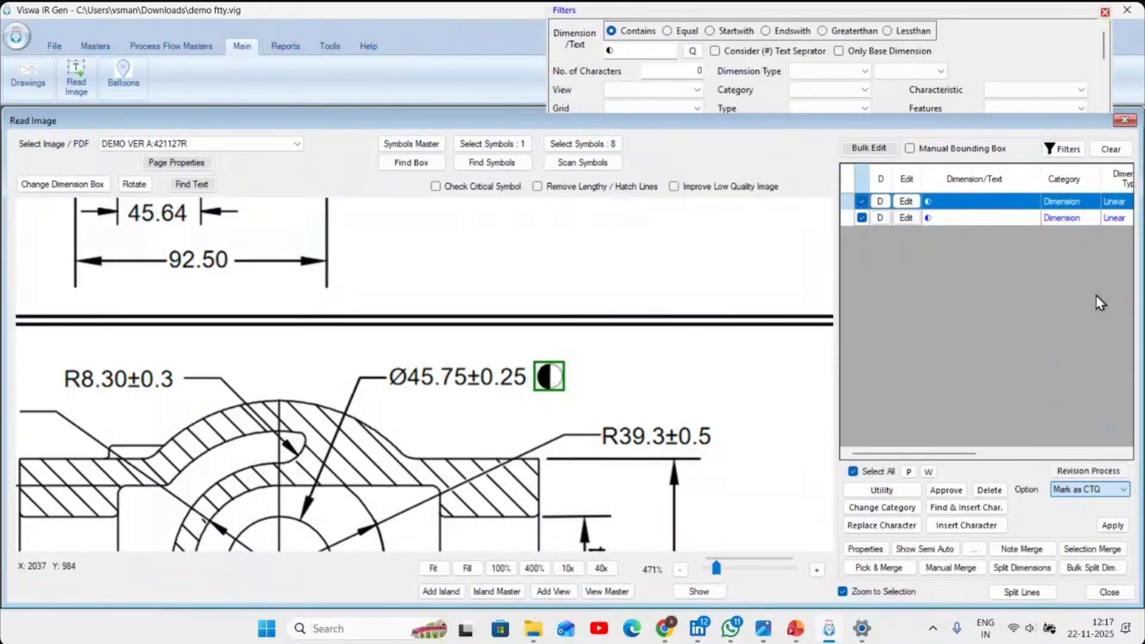
click(1113, 525)
click(1111, 149)
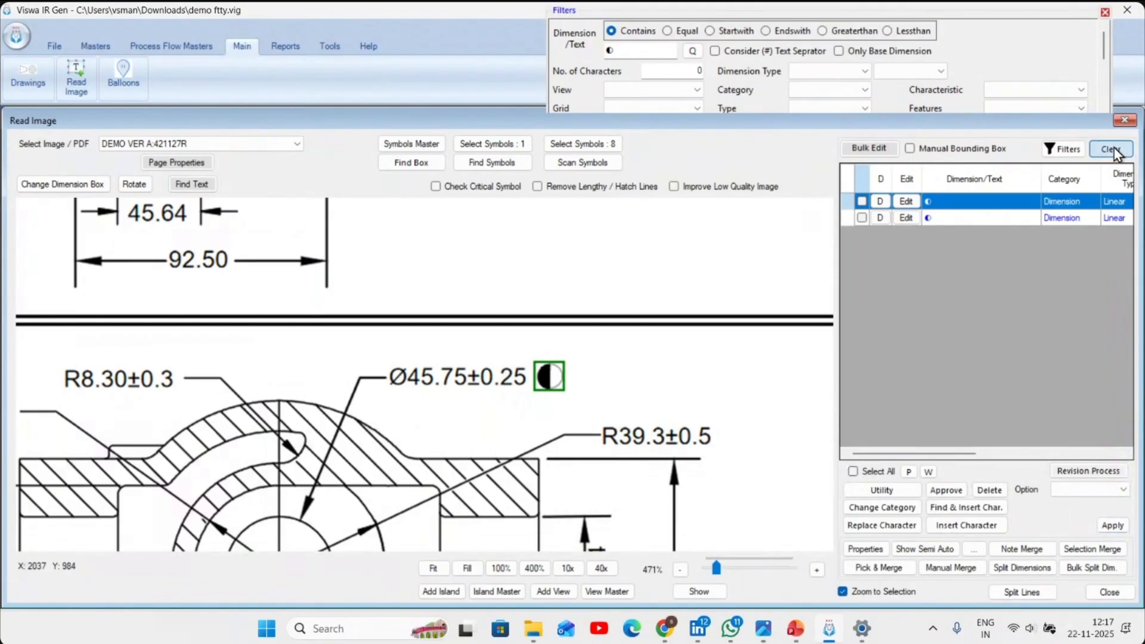
- Limit the suggested dimension merges to those containing ◐, and merge and save them
click(976, 549)
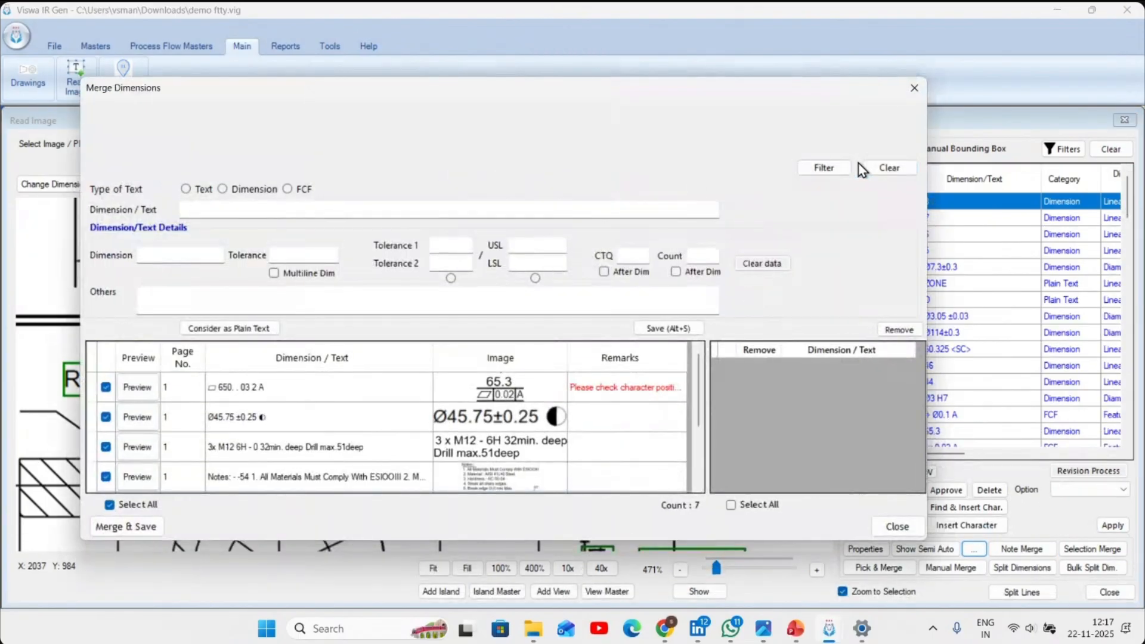
click(823, 167)
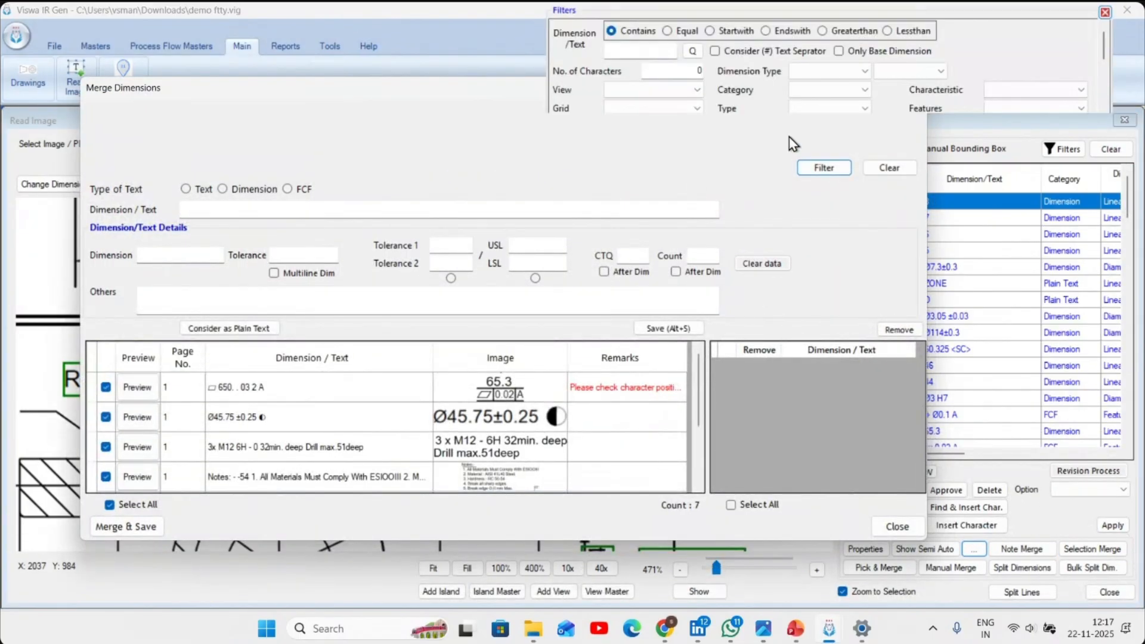
click(628, 51)
right_click(628, 51)
click(666, 114)
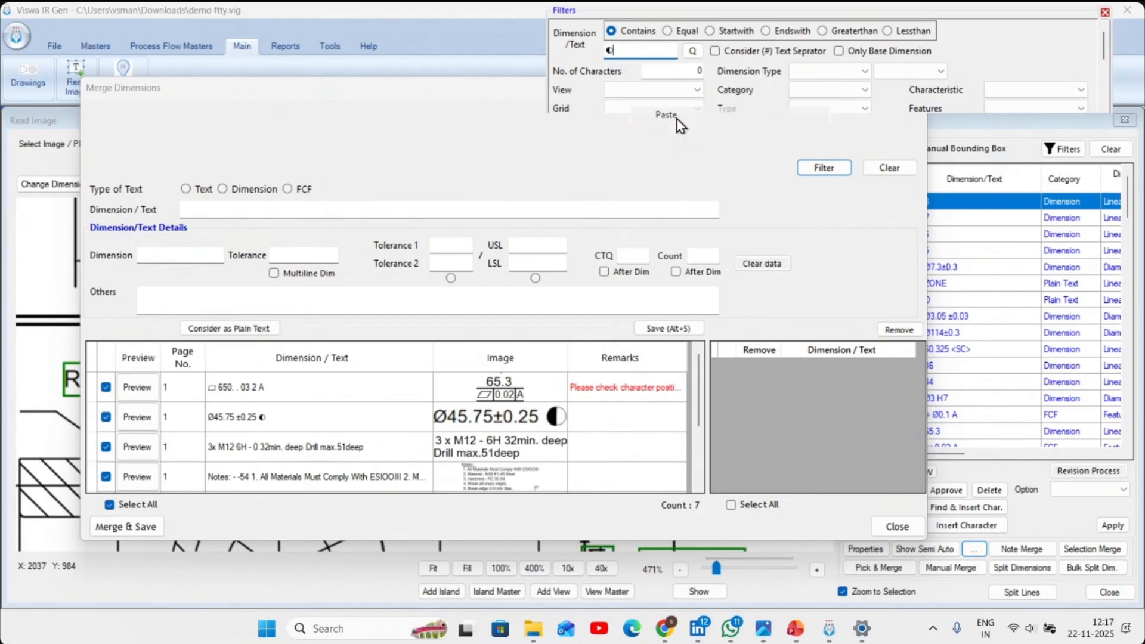
click(841, 173)
click(120, 526)
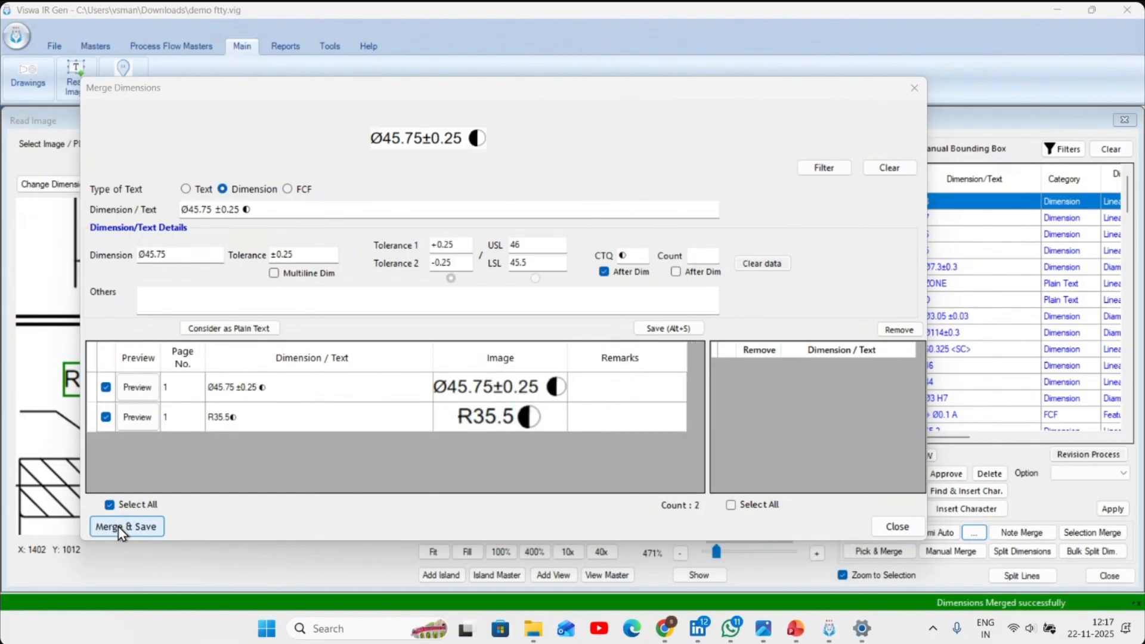
- In the Balloons window, filter the imported dimensions by text 45.1, locate that dimension on the drawing and clear the filter
scroll(249, 458, down, 5)
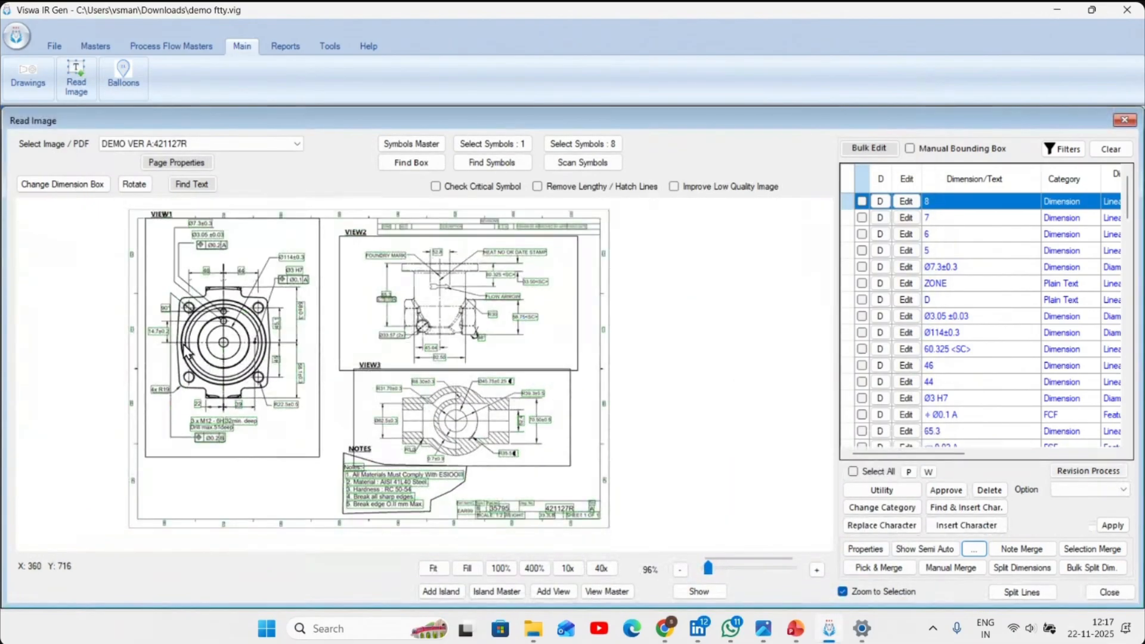
scroll(182, 343, up, 4)
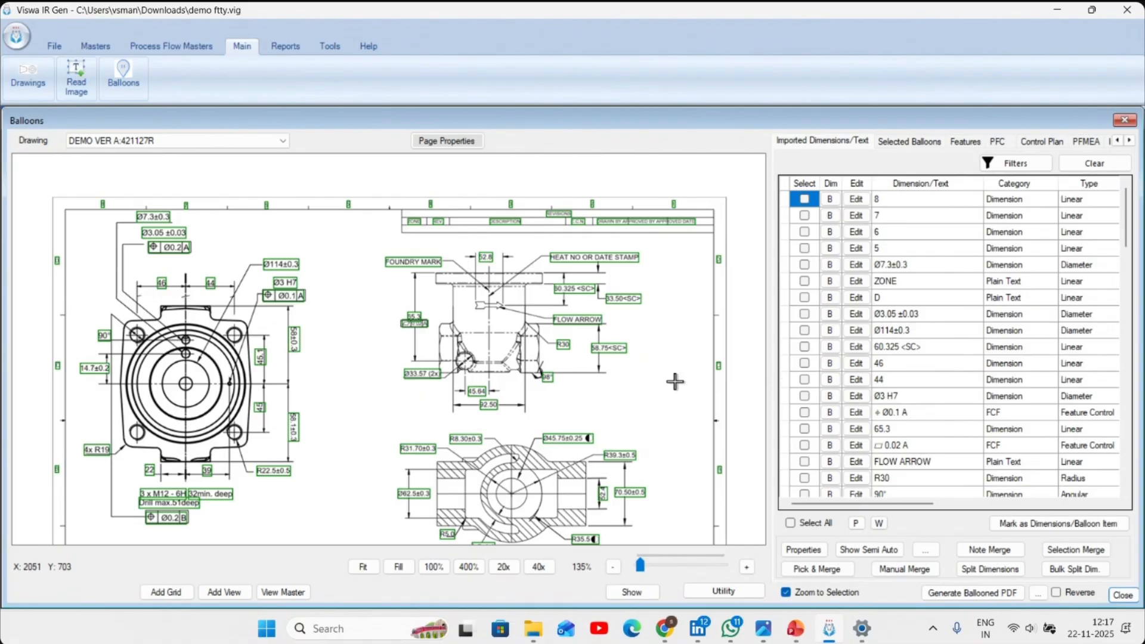
click(1013, 163)
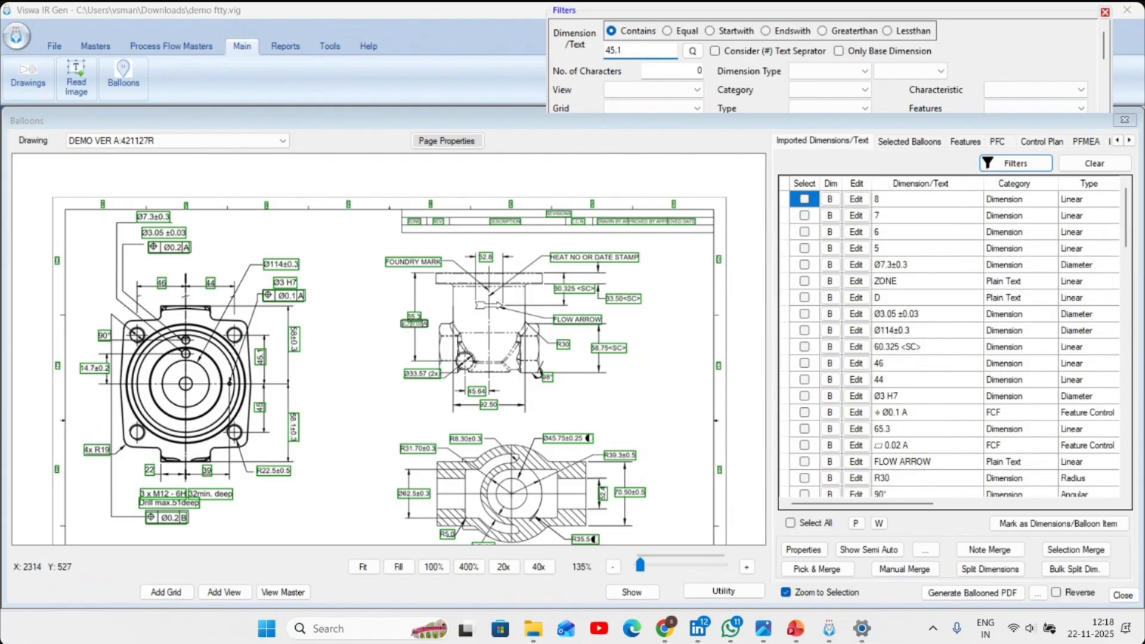
click(993, 144)
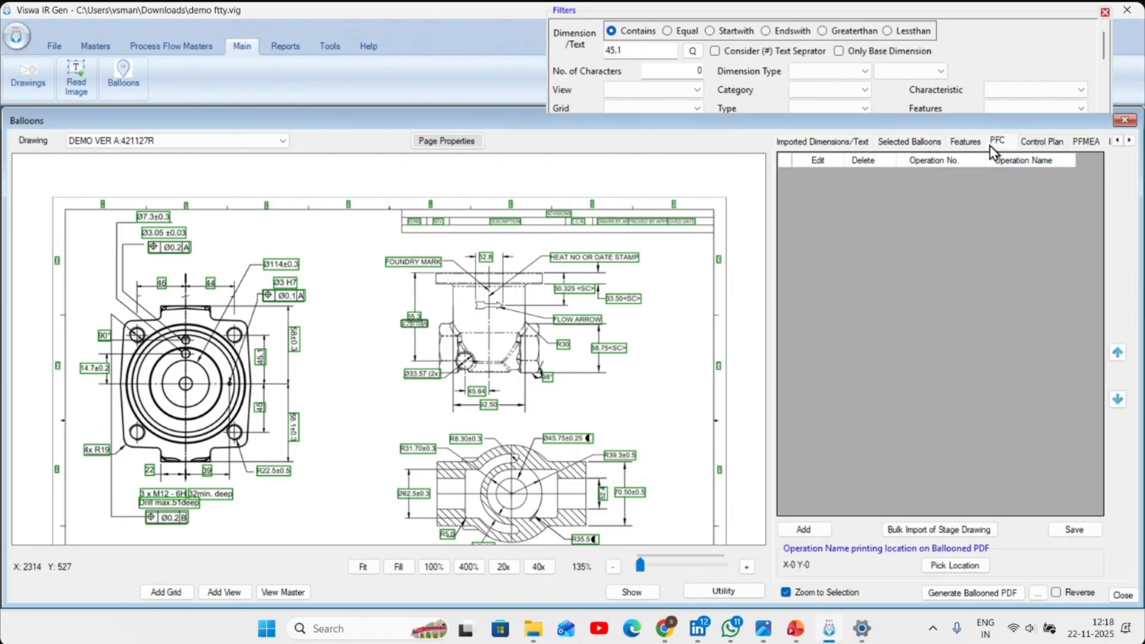
click(891, 144)
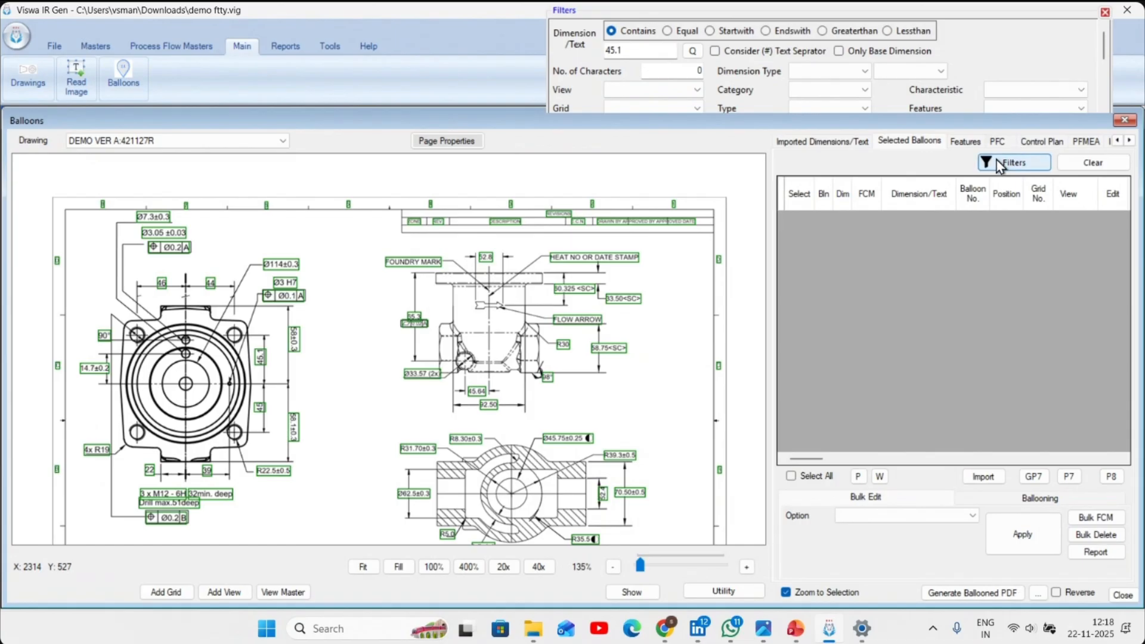
click(844, 143)
click(1014, 163)
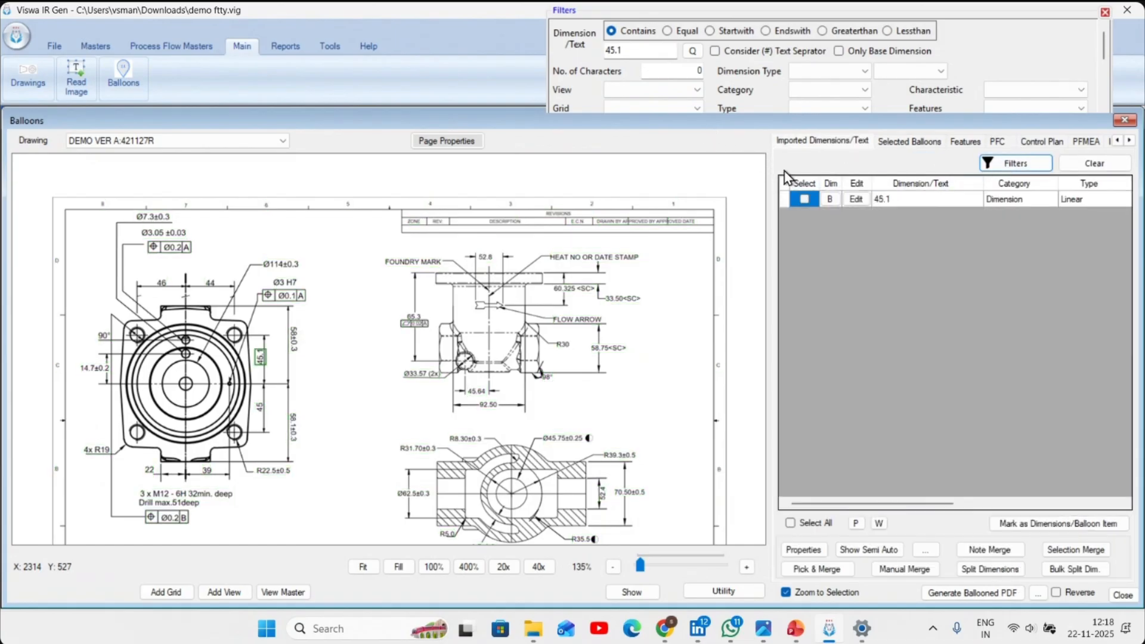
click(830, 200)
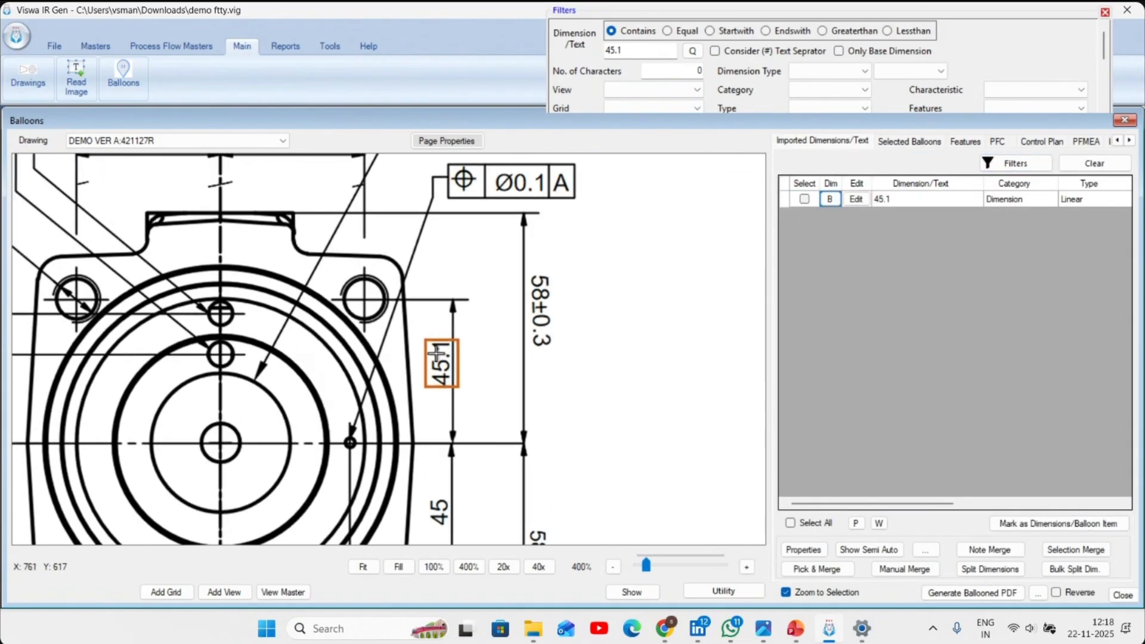
click(1104, 165)
- Filter the imported dimensions to the Diameter dimension type
scroll(567, 367, down, 3)
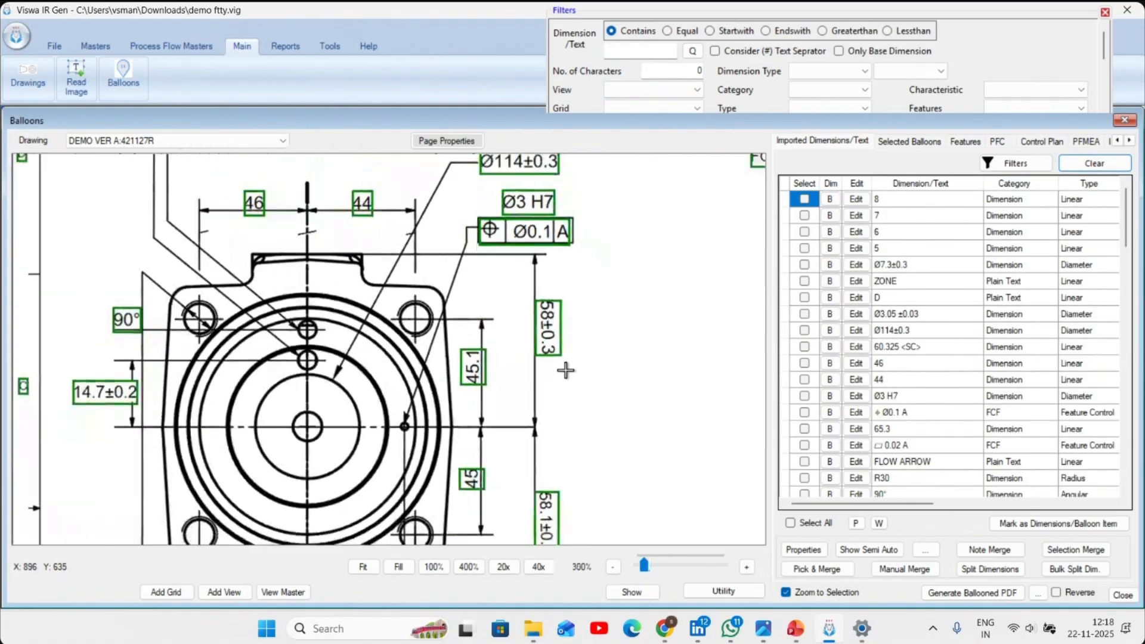
click(822, 90)
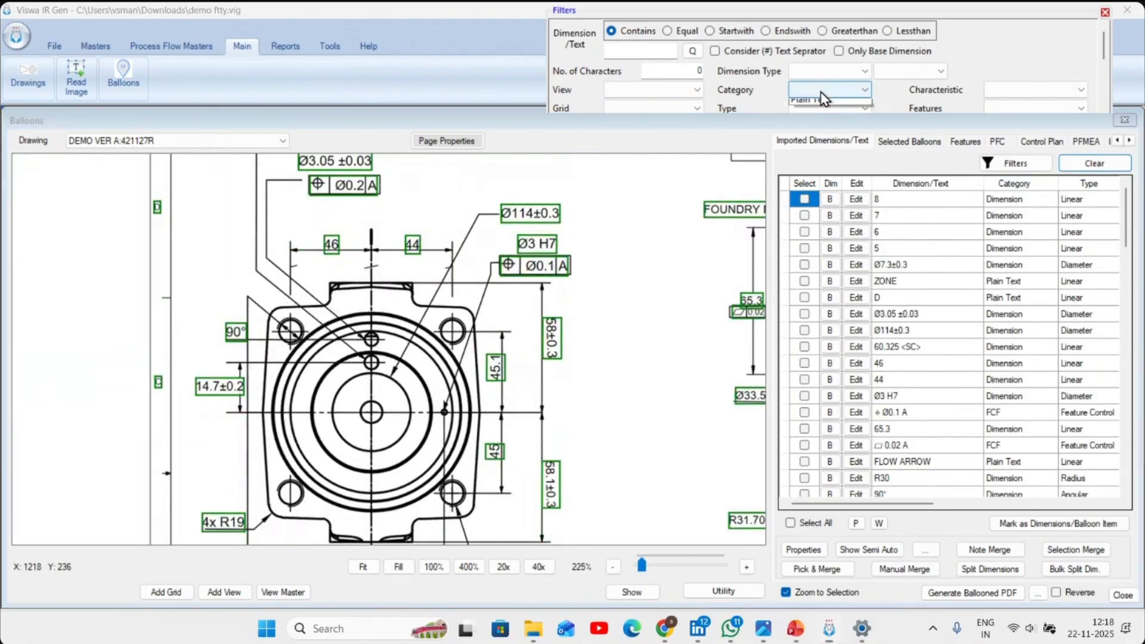
click(825, 107)
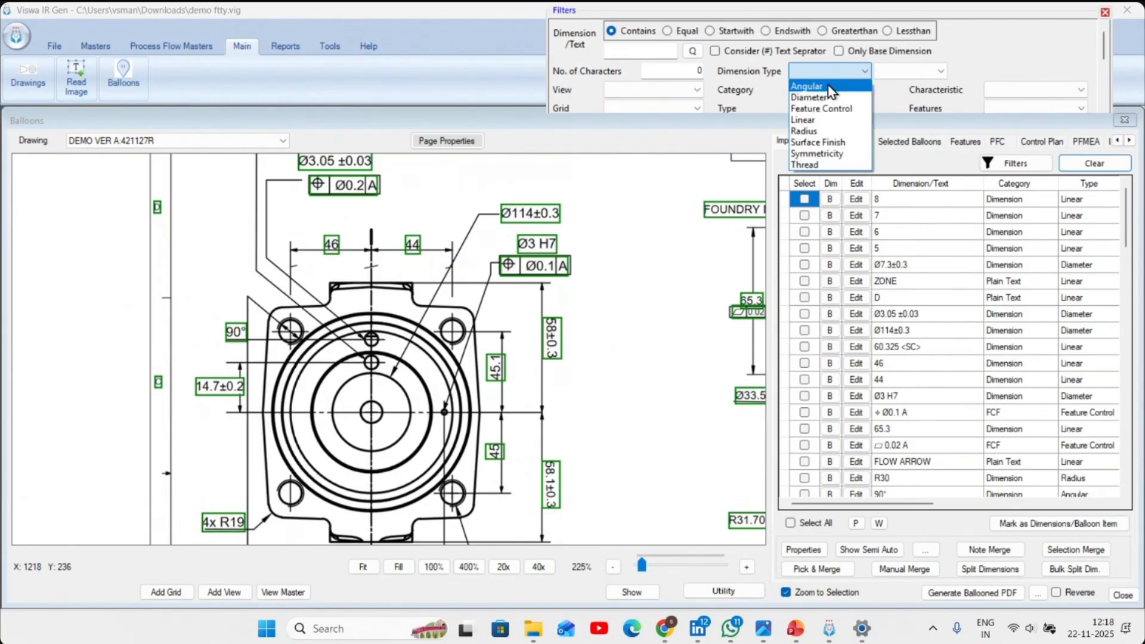
click(828, 90)
click(838, 74)
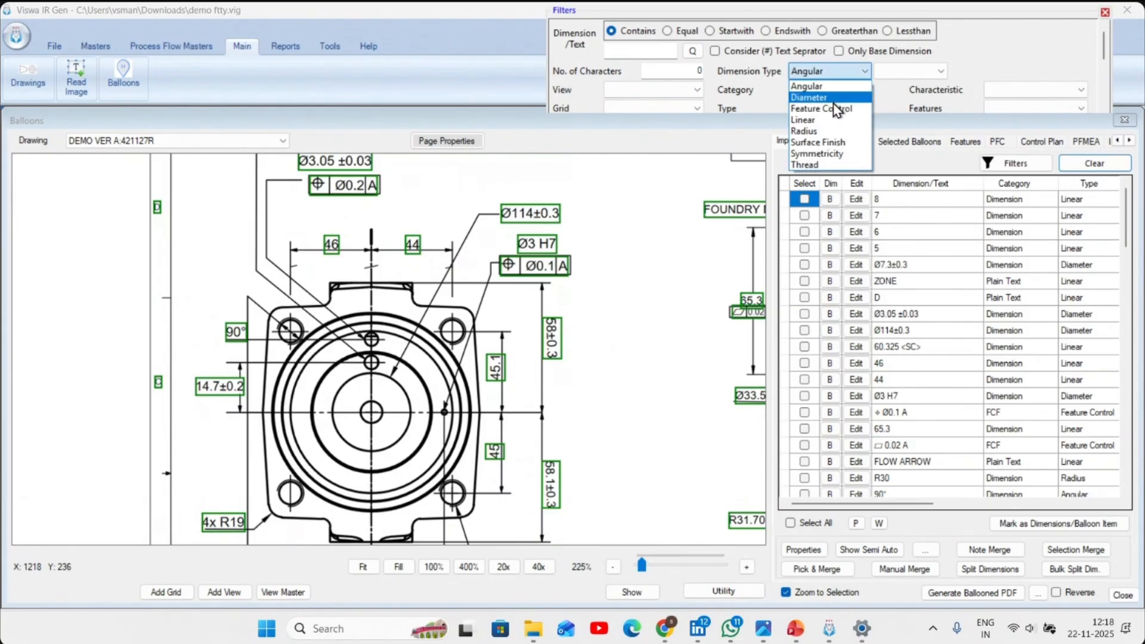
click(836, 99)
click(1014, 163)
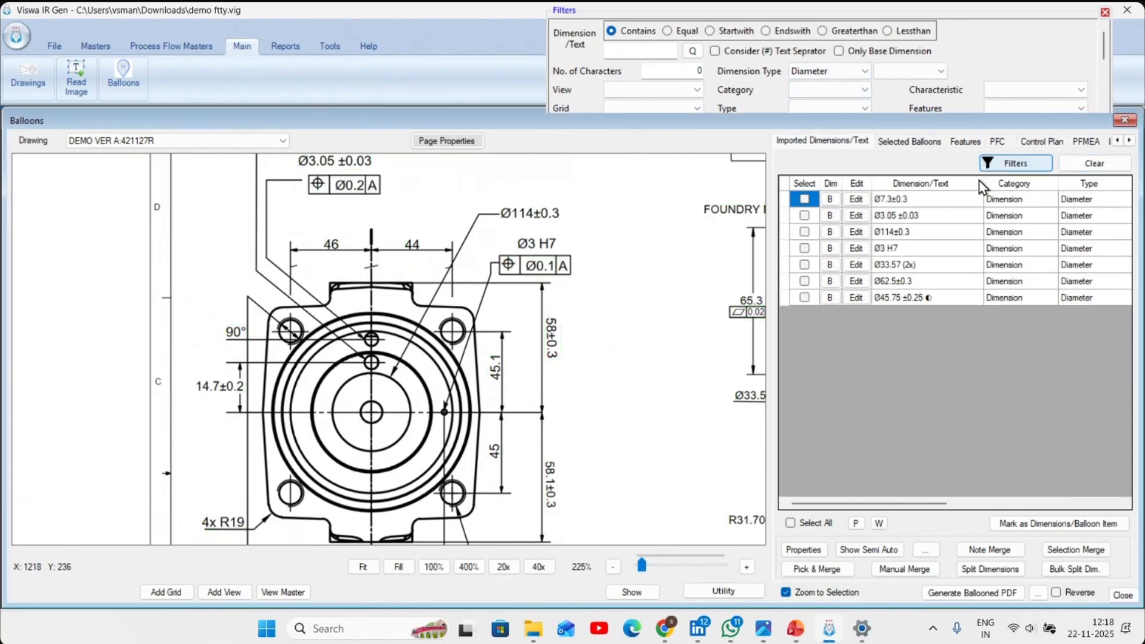
- Locate several of the filtered diameter dimensions on the drawing, ending with Ø45.75 ±0.25 ◐, and clear the filter
click(832, 202)
click(834, 219)
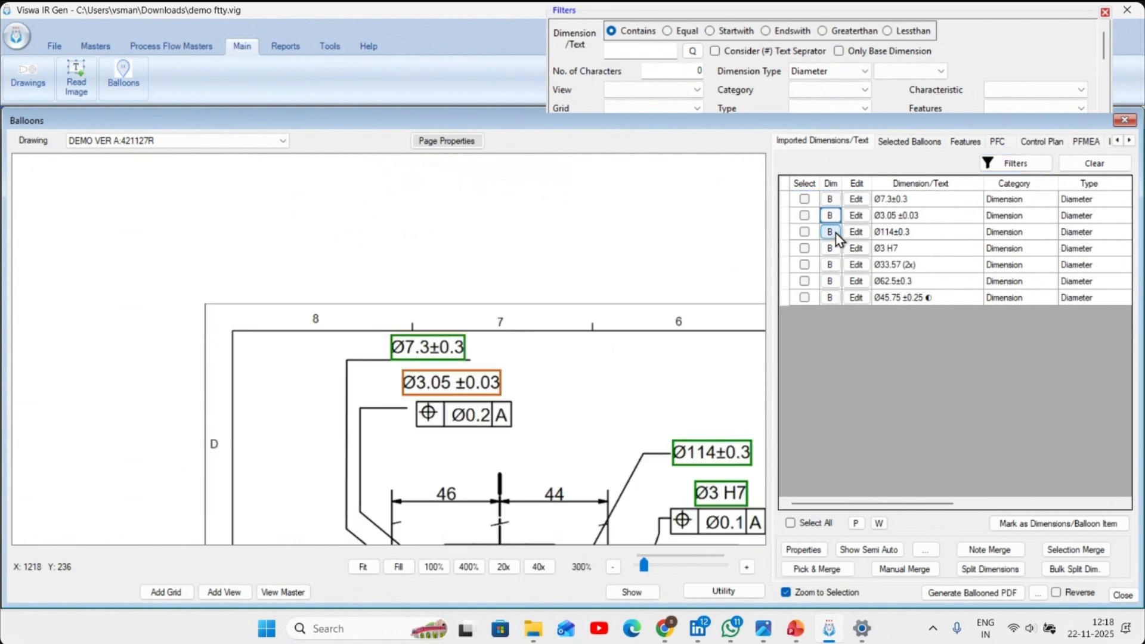
click(835, 252)
click(830, 281)
click(836, 297)
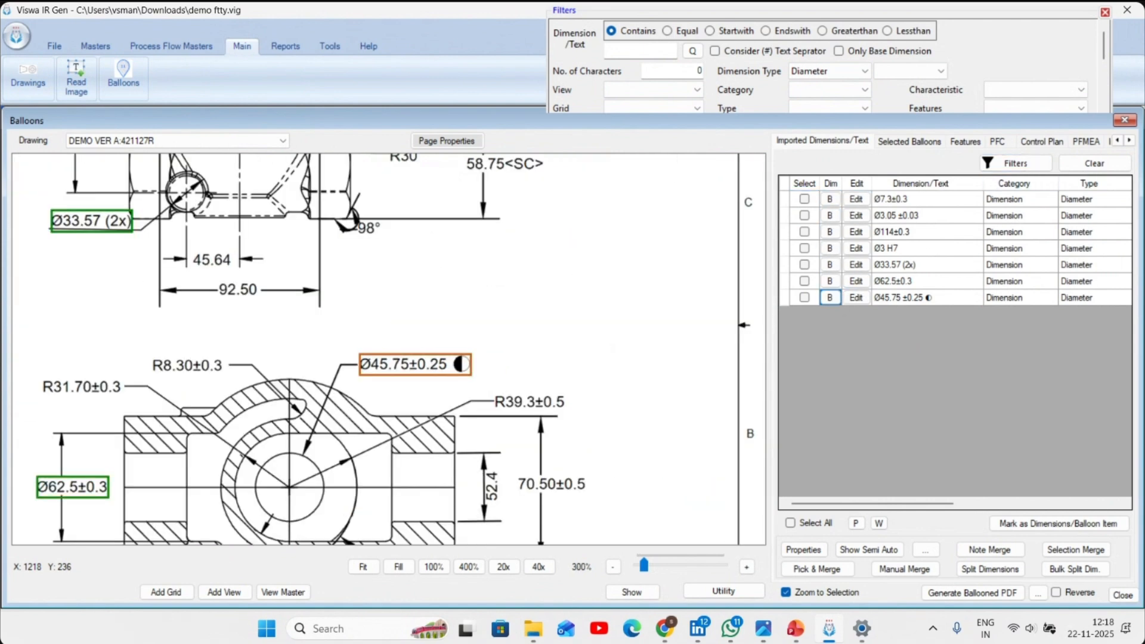
click(1090, 165)
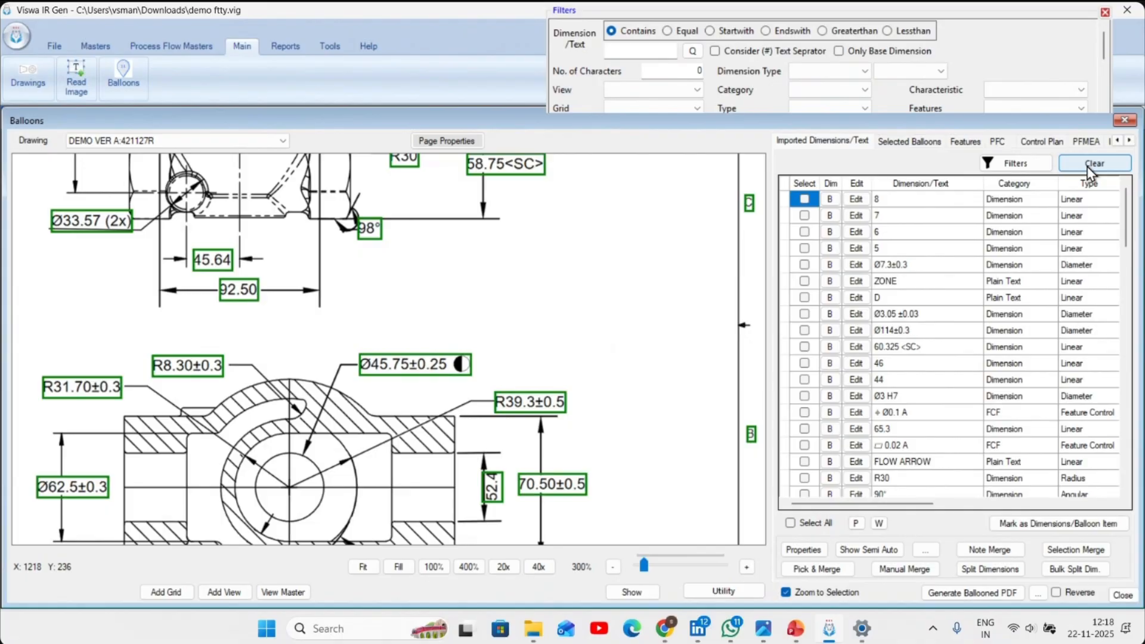
- Filter the imported dimensions by view, with View set to All
click(941, 144)
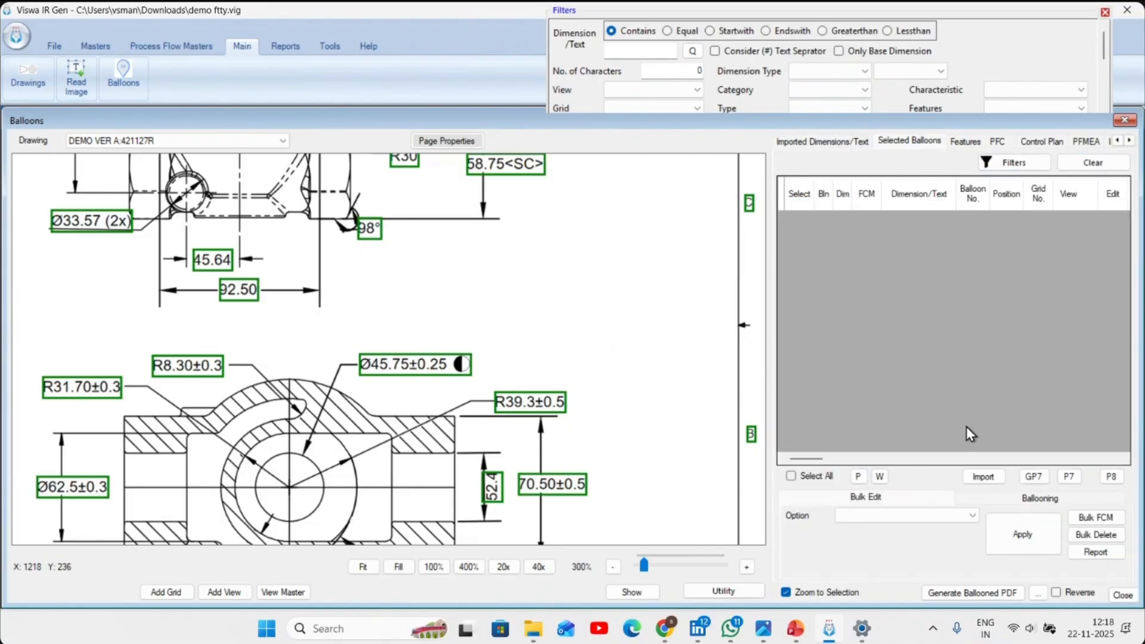
click(842, 142)
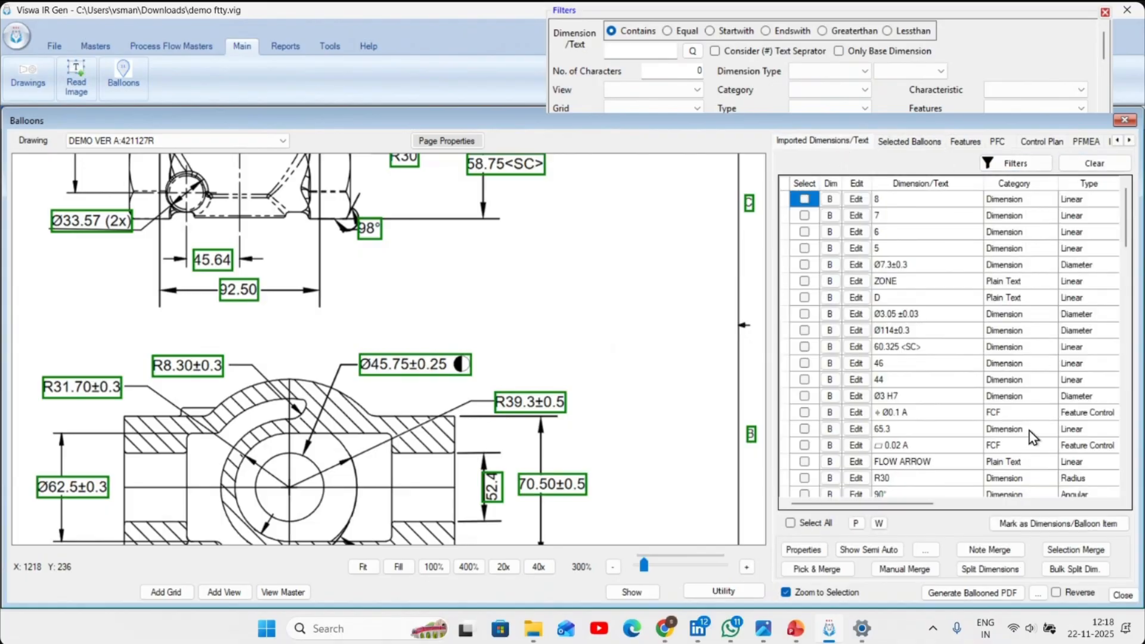
click(1016, 163)
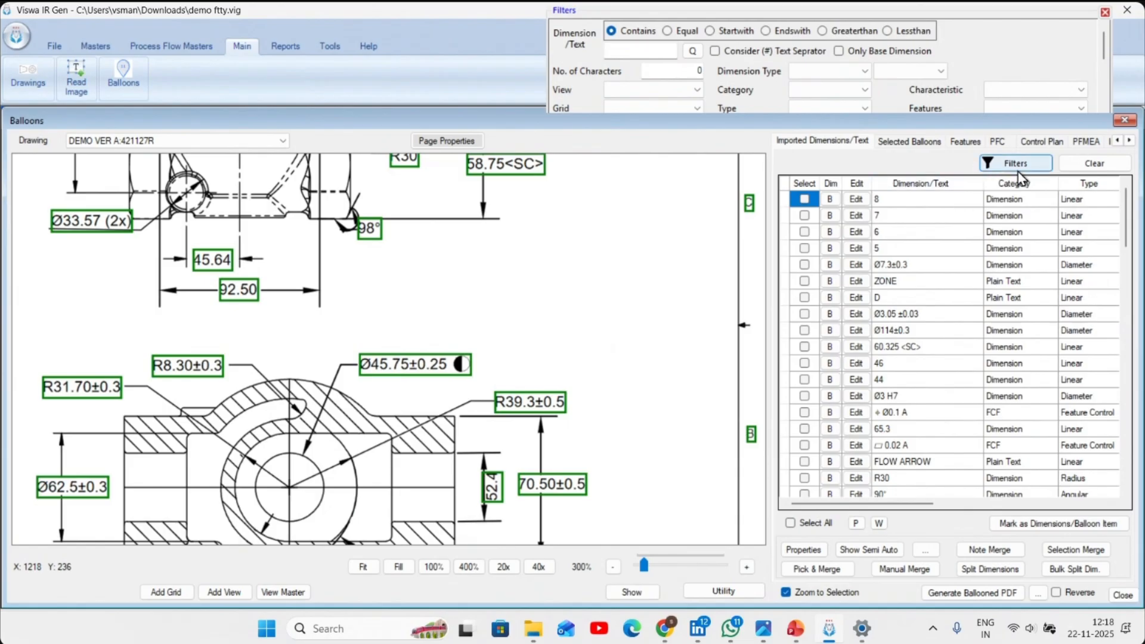
click(644, 90)
click(646, 105)
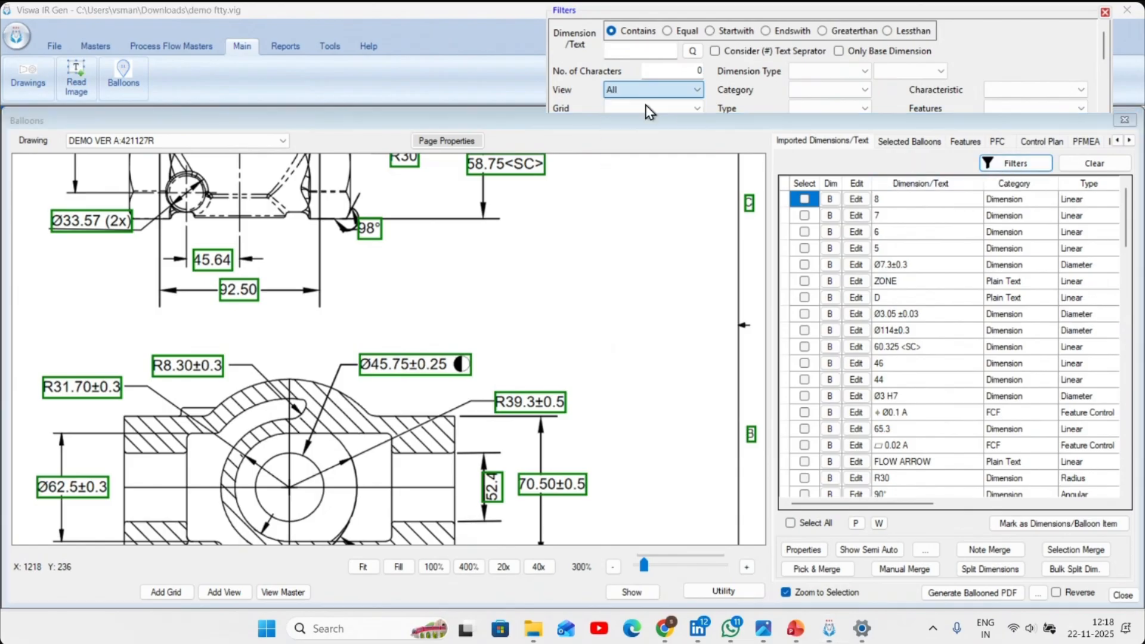
click(1015, 163)
- Narrow the filter to the Dimension category, select all the listed entries and mark them as balloon items
click(805, 90)
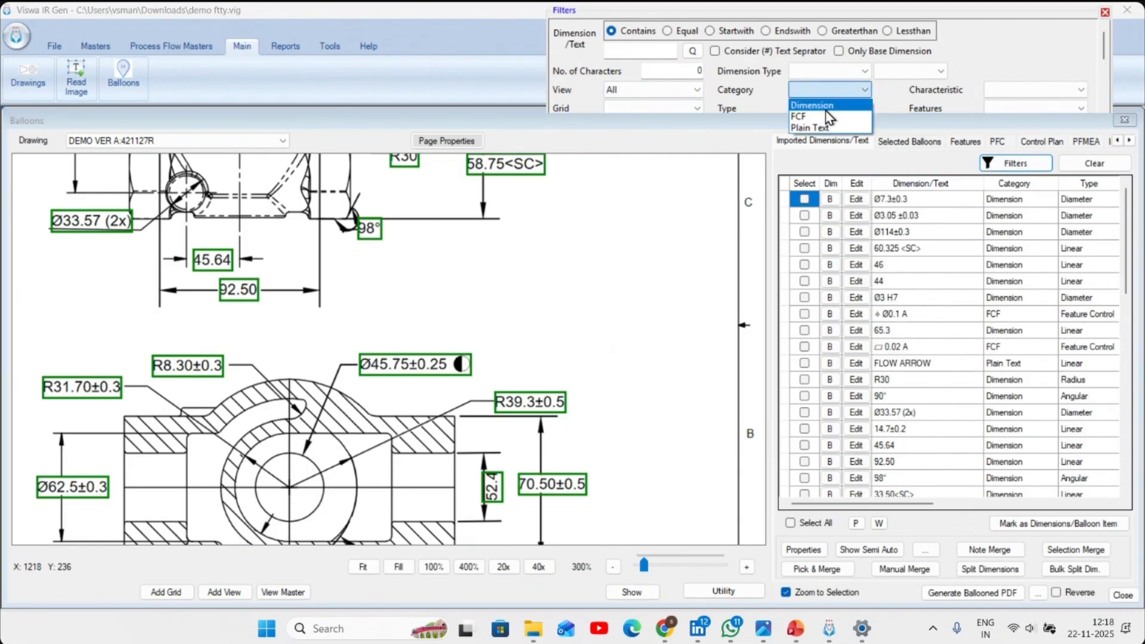
click(825, 106)
click(1016, 163)
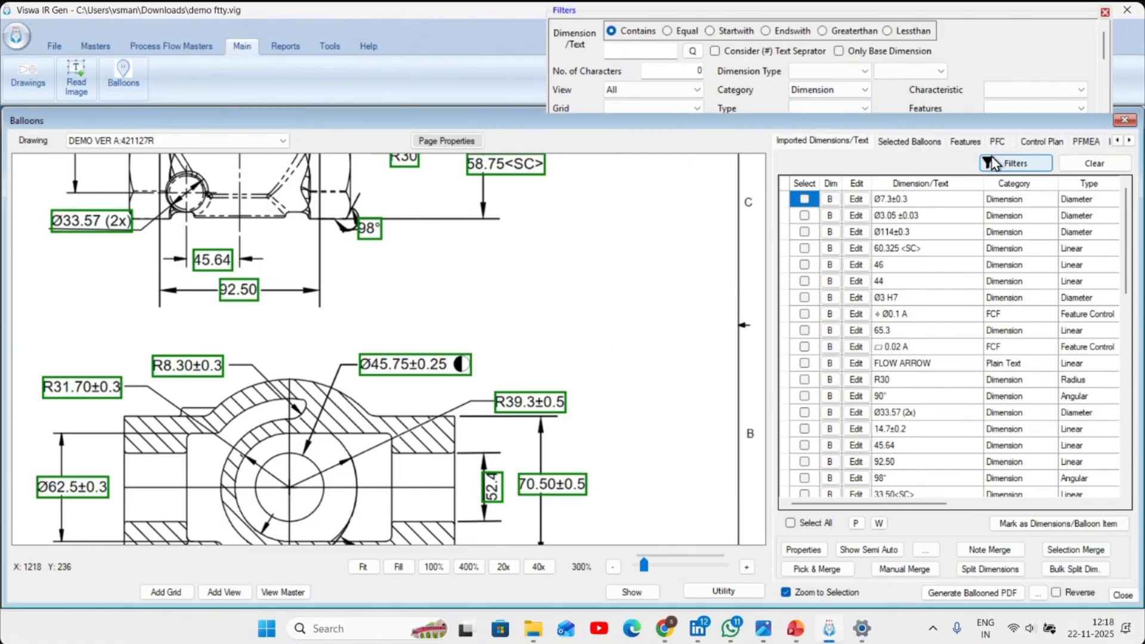
click(821, 523)
click(1014, 524)
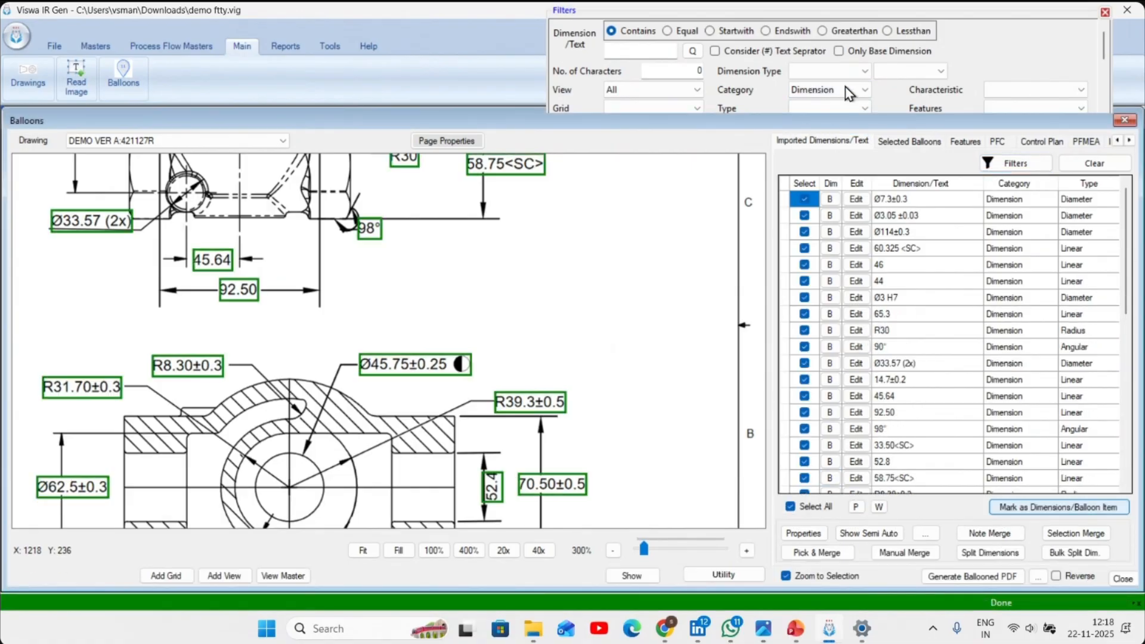
- Filter the imported dimensions to the FCF category, select all listed entries, mark them as balloon items and clear the filter
click(846, 88)
click(847, 119)
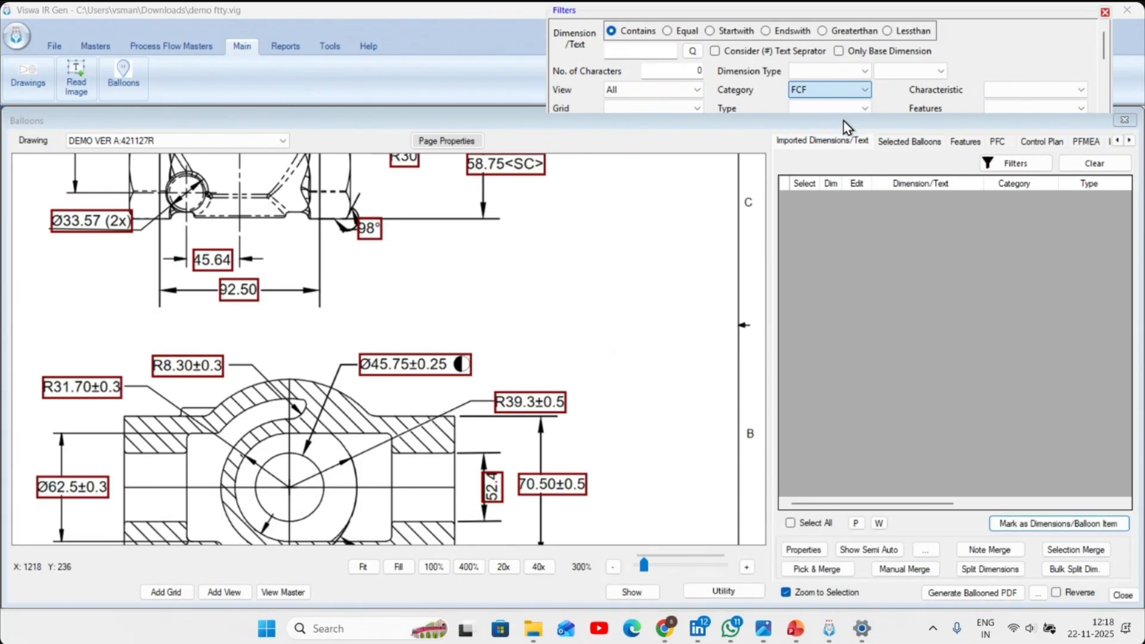
click(1016, 163)
click(791, 523)
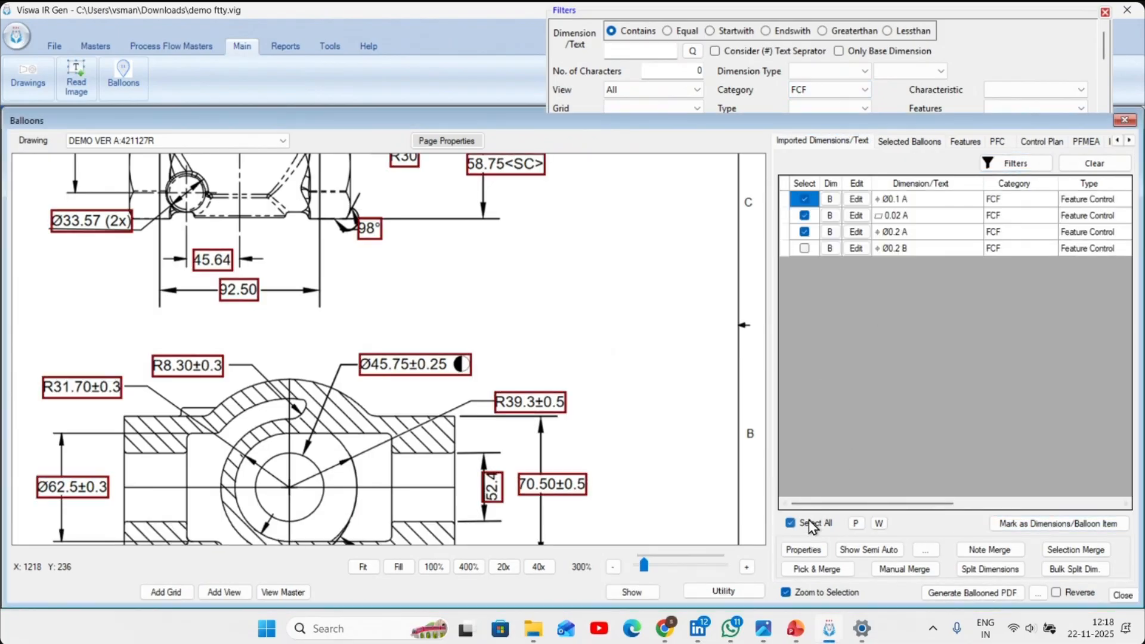
click(1095, 163)
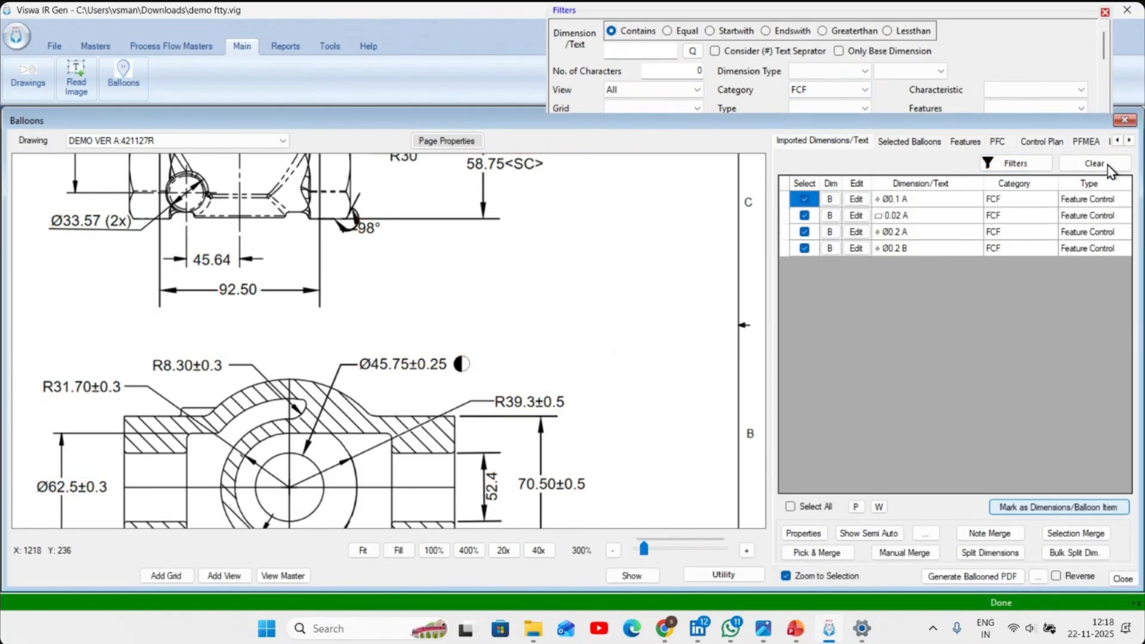
- Filter the imported text to the NOTES view, mark the five numbered notes without the "Notes:-" heading as balloon items, and close the cleared filter
click(645, 92)
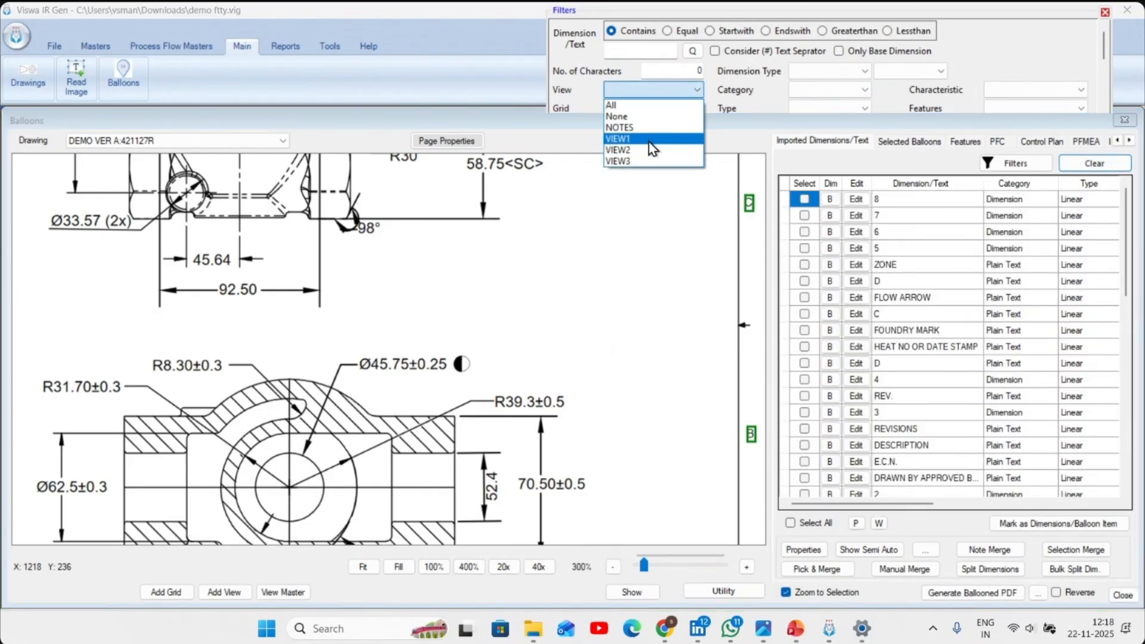
click(620, 128)
click(1016, 163)
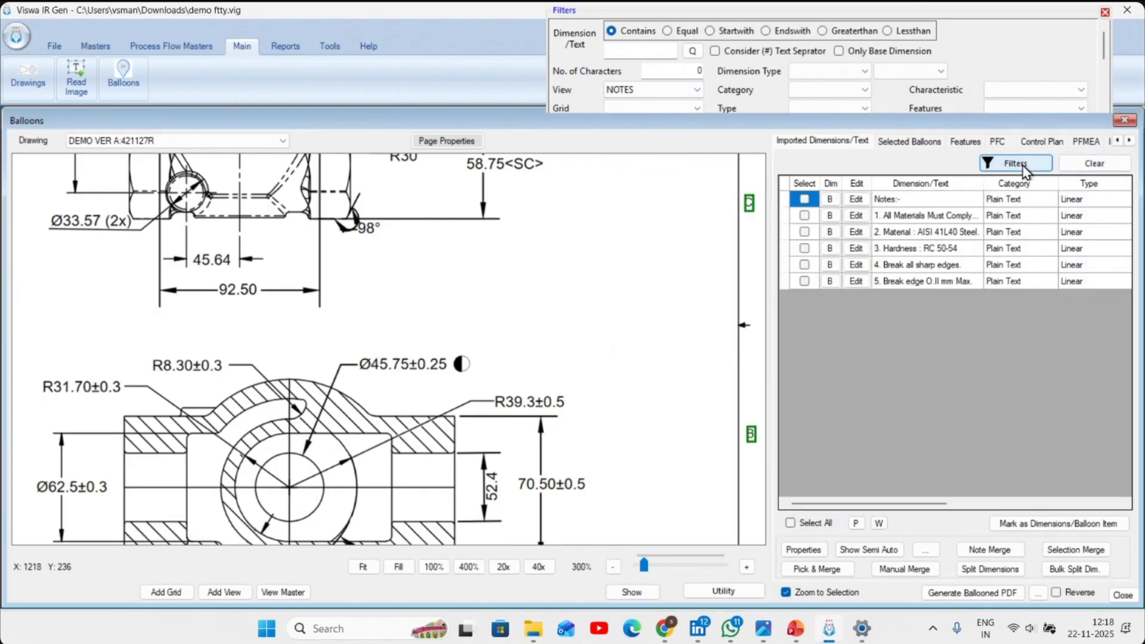
click(791, 523)
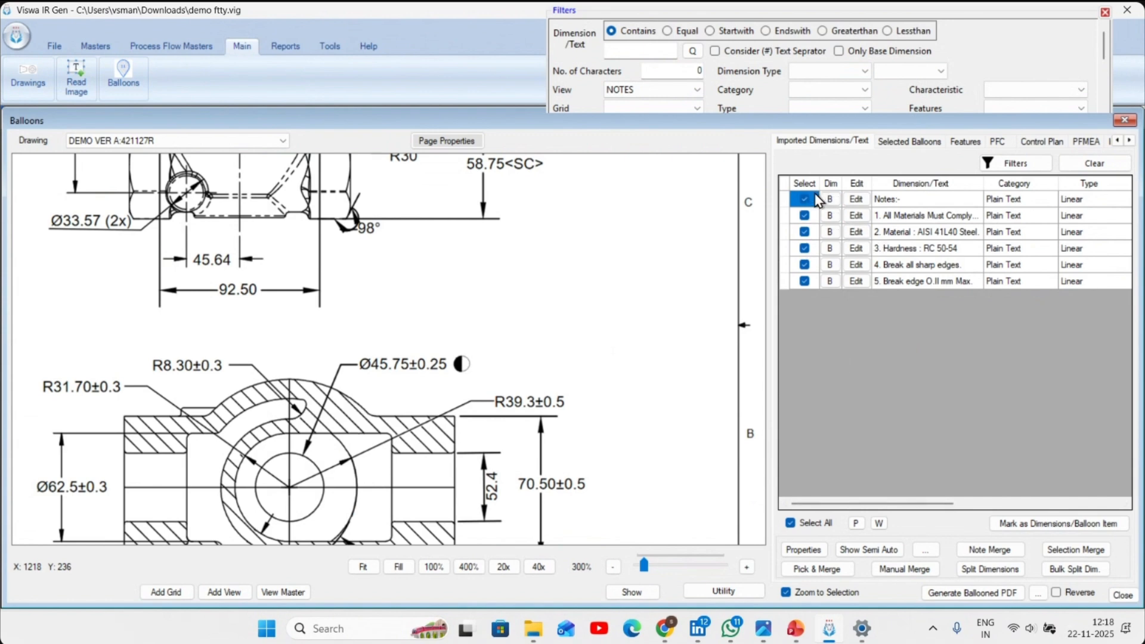
click(1062, 525)
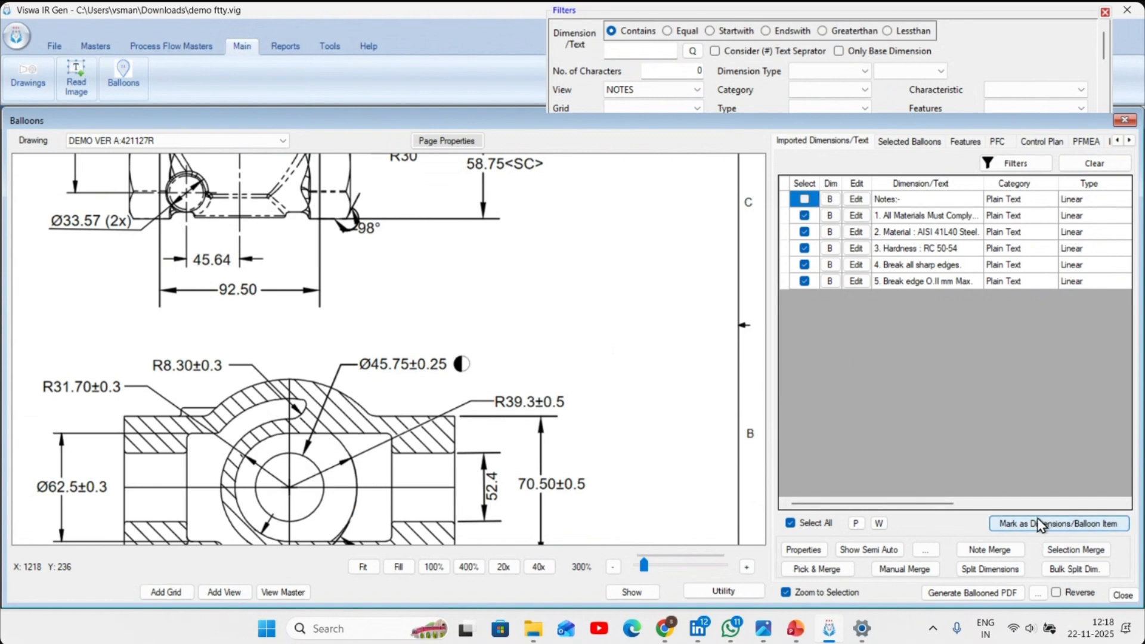
click(1103, 165)
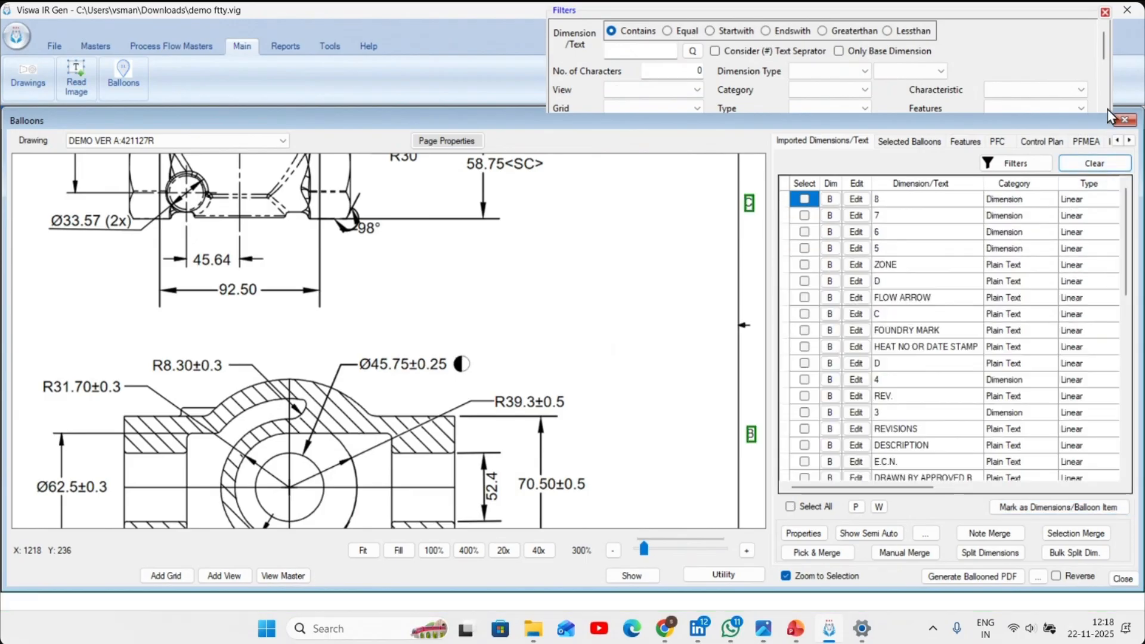
click(1105, 12)
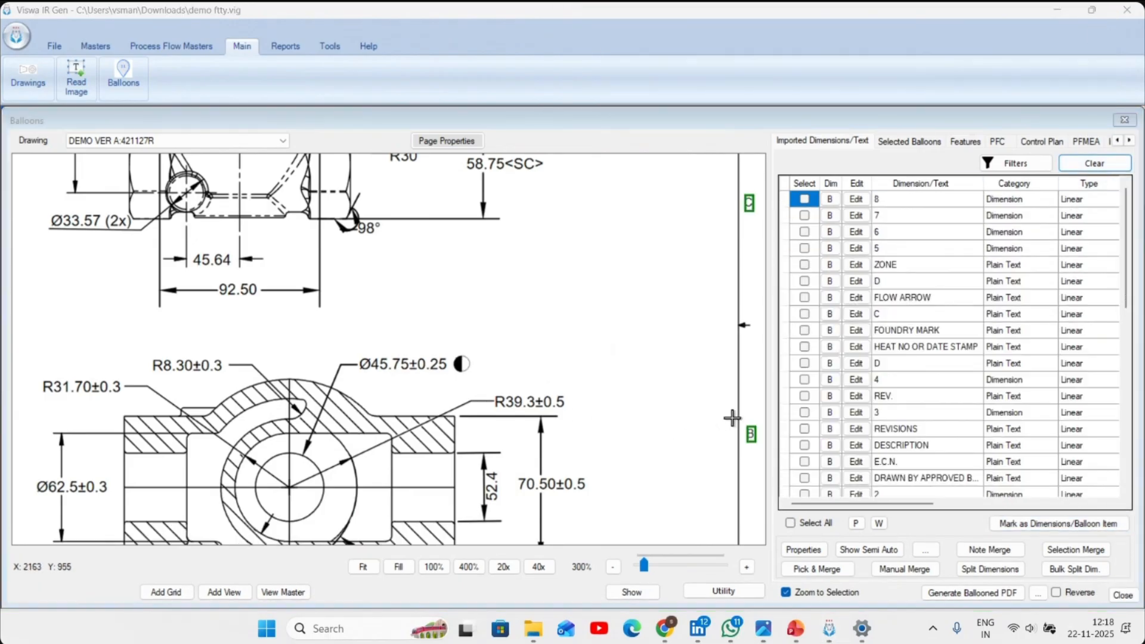
- Show the unfiltered list of selected balloons and review the marked dimensions and notes across the drawing
click(895, 144)
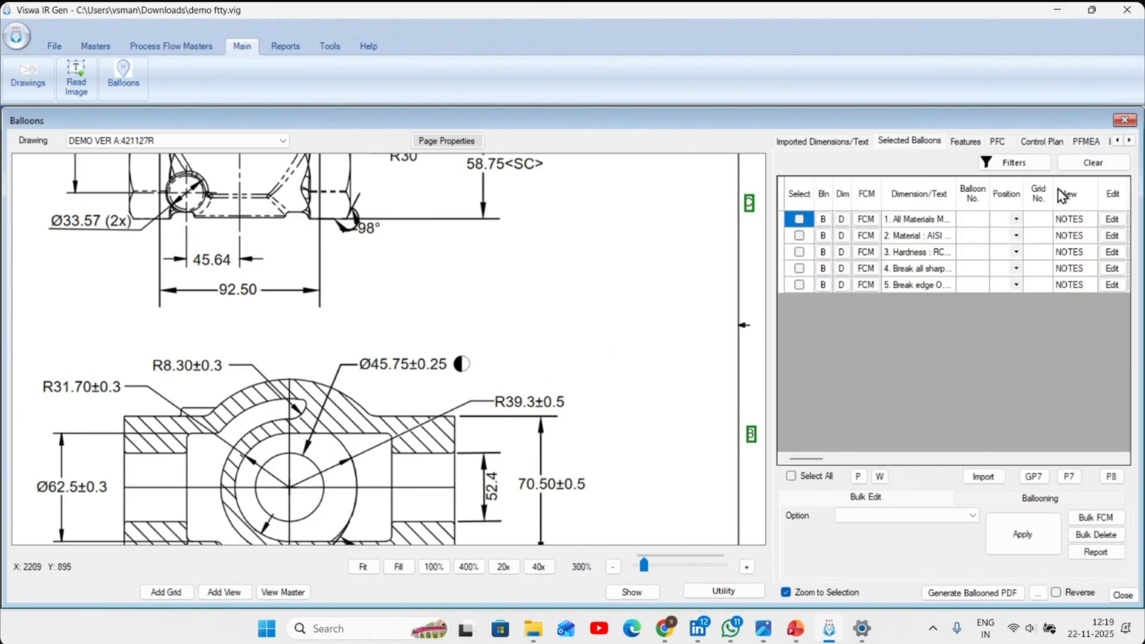
click(1095, 163)
scroll(334, 390, down, 2)
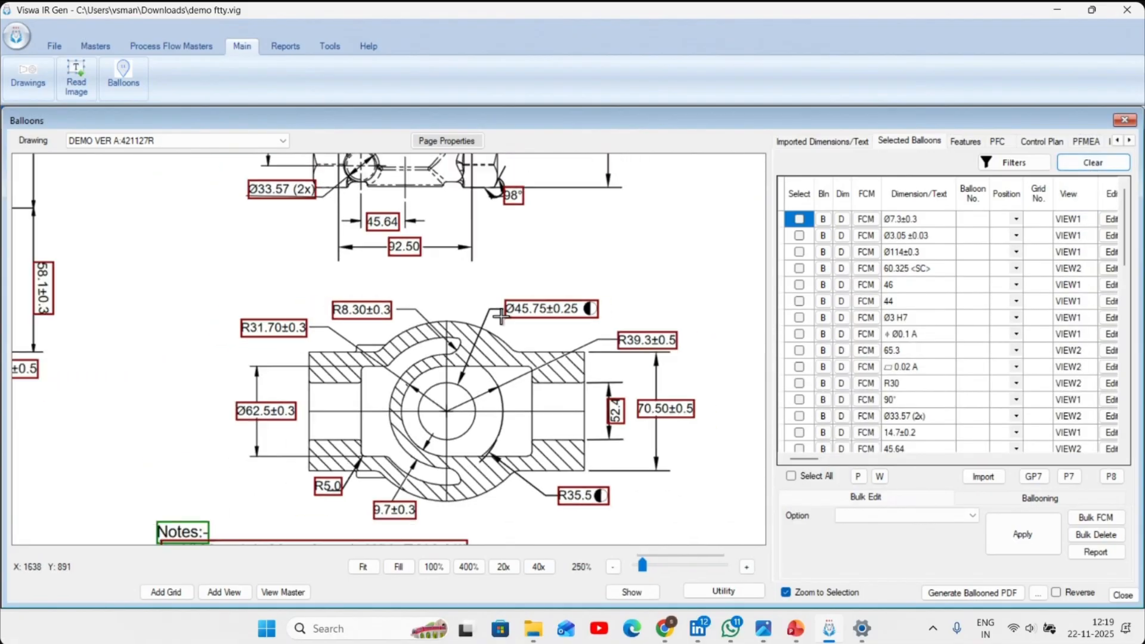
drag(334, 390, 379, 352)
drag(255, 379, 367, 398)
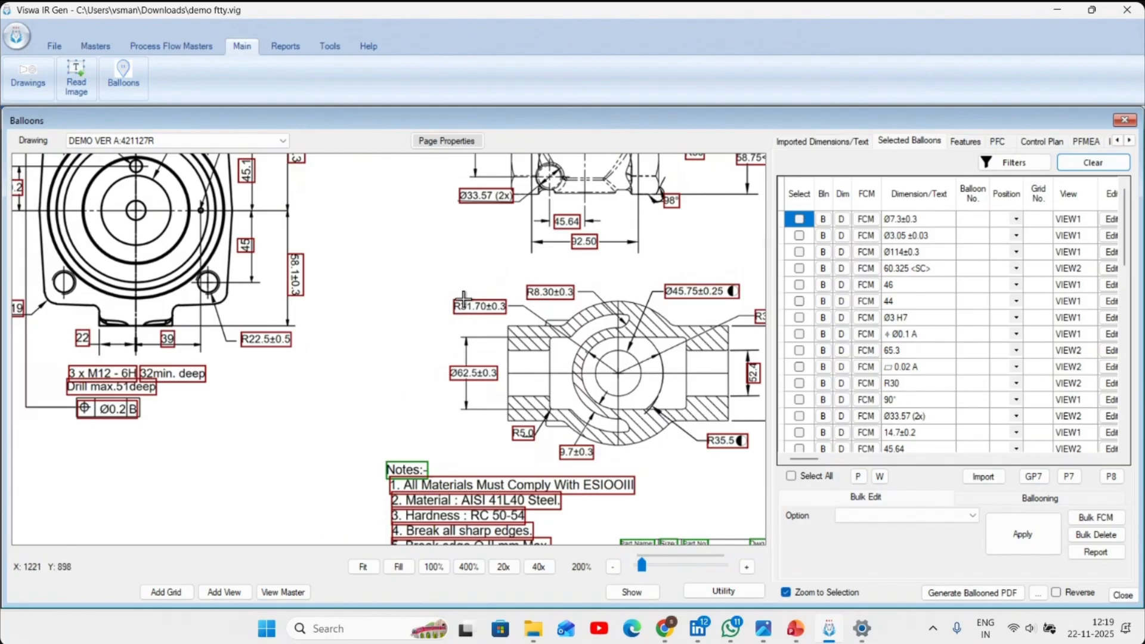
scroll(464, 298, down, 4)
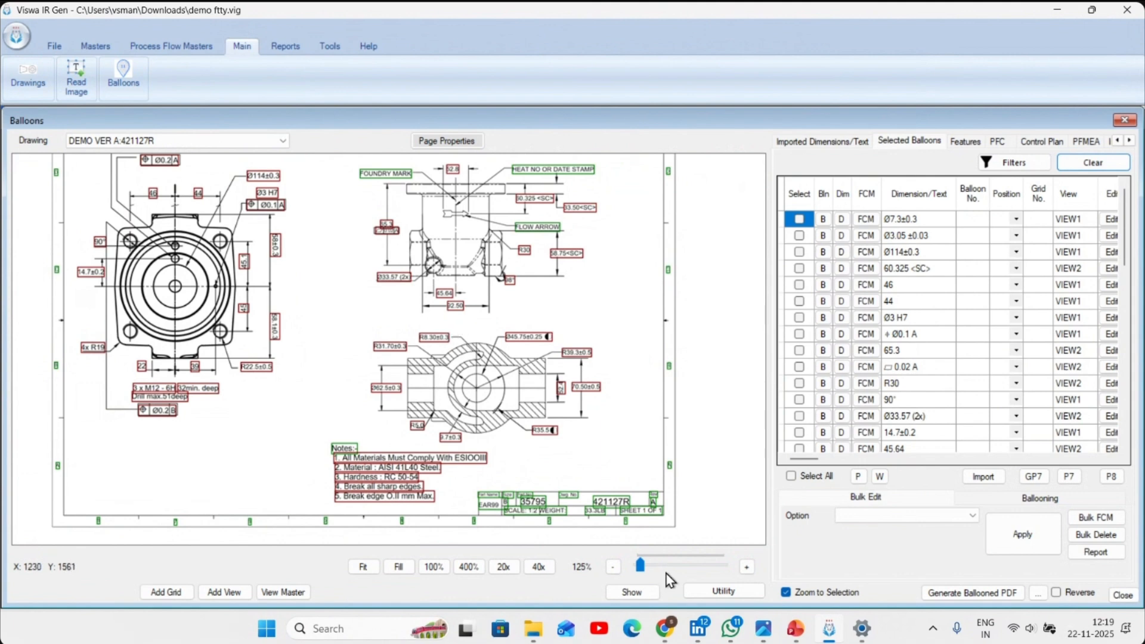
- Hide the selected dimension text in the drawing display and refresh it
click(614, 592)
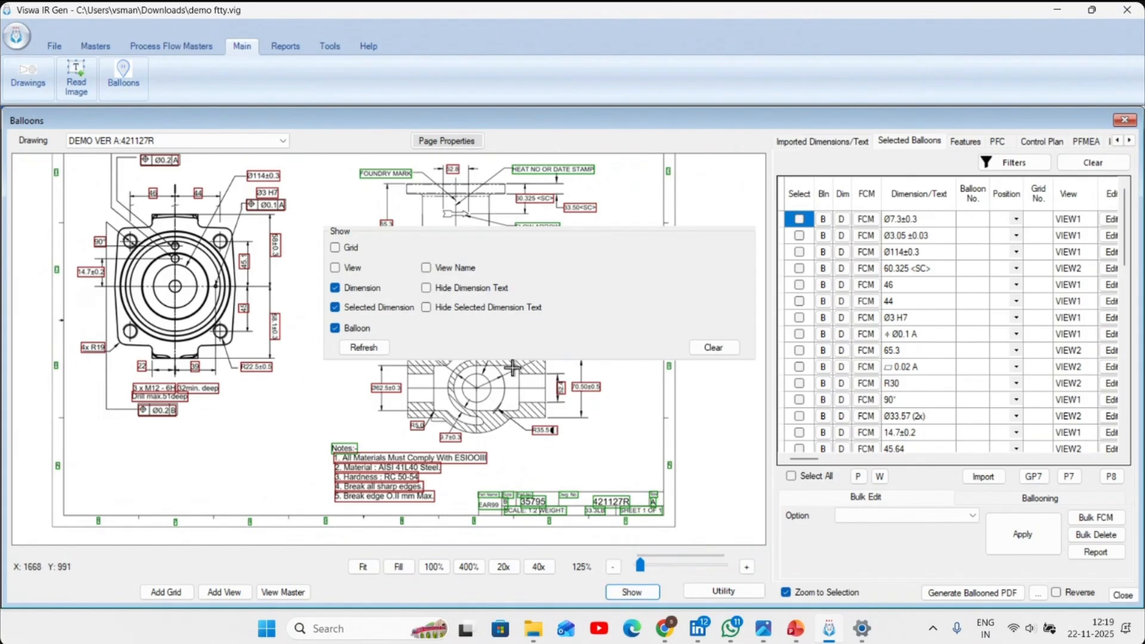
click(460, 306)
click(375, 346)
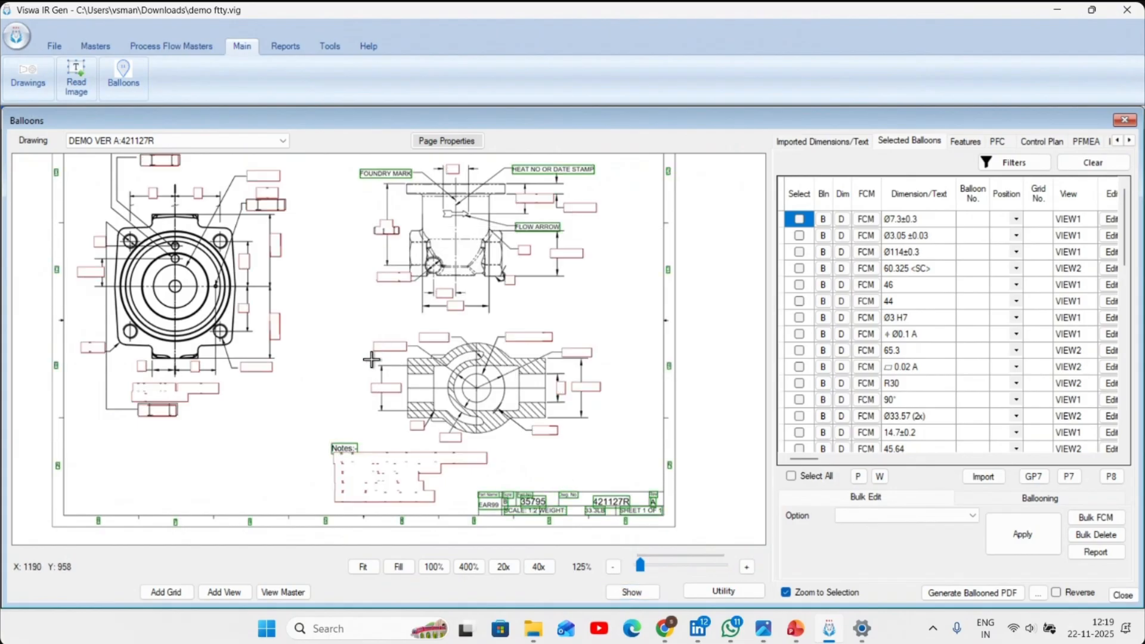
- Examine the drawing's views and notes with the selected dimension text hidden, checking for unmarked items
scroll(209, 210, up, 1)
scroll(209, 210, up, 4)
drag(245, 244, 275, 407)
scroll(282, 378, down, 2)
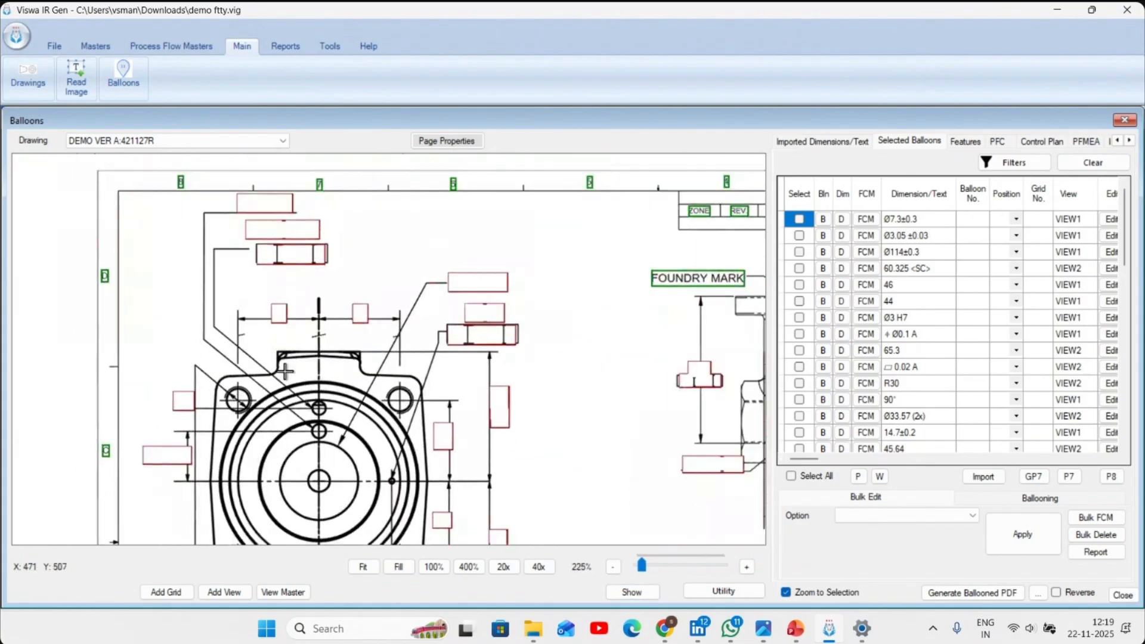
drag(461, 295, 235, 260)
scroll(408, 365, down, 4)
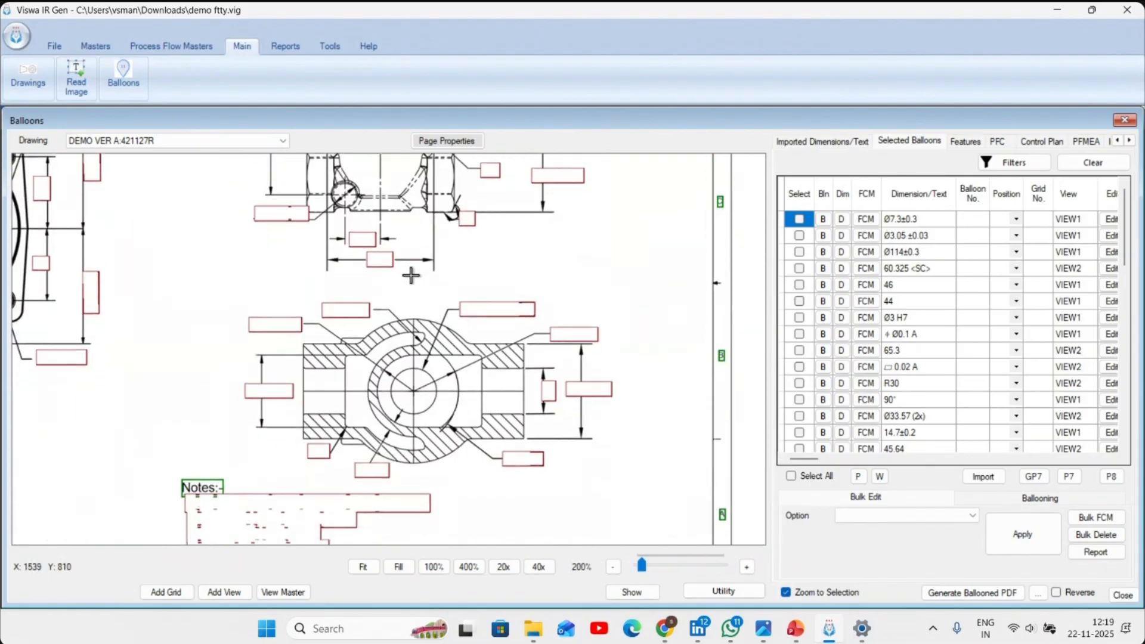
scroll(408, 365, down, 1)
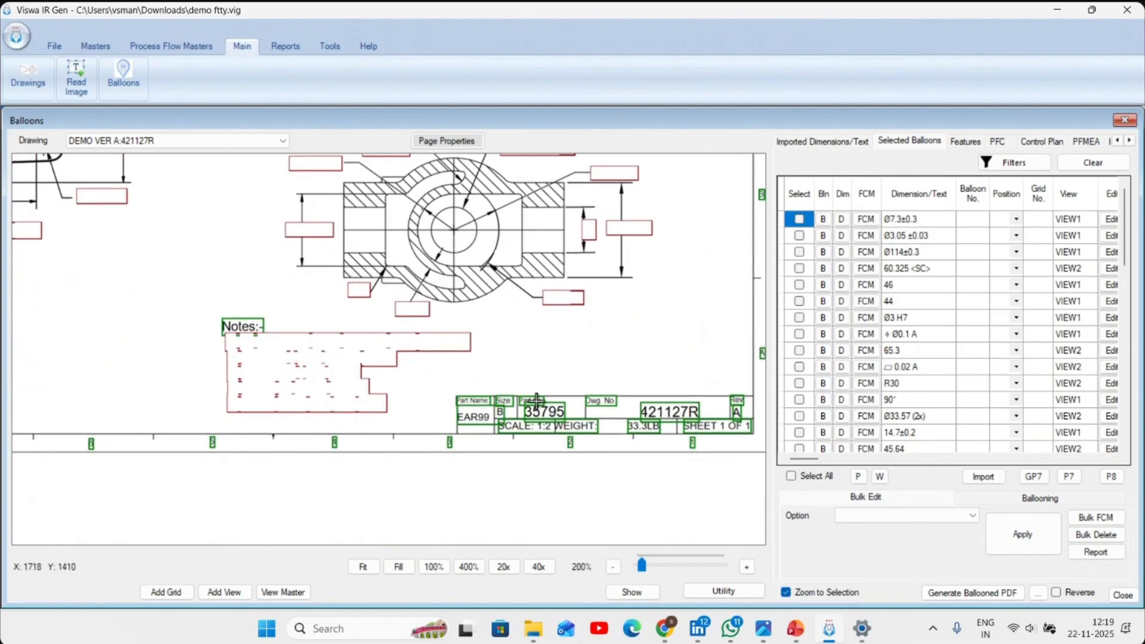
scroll(507, 349, up, 2)
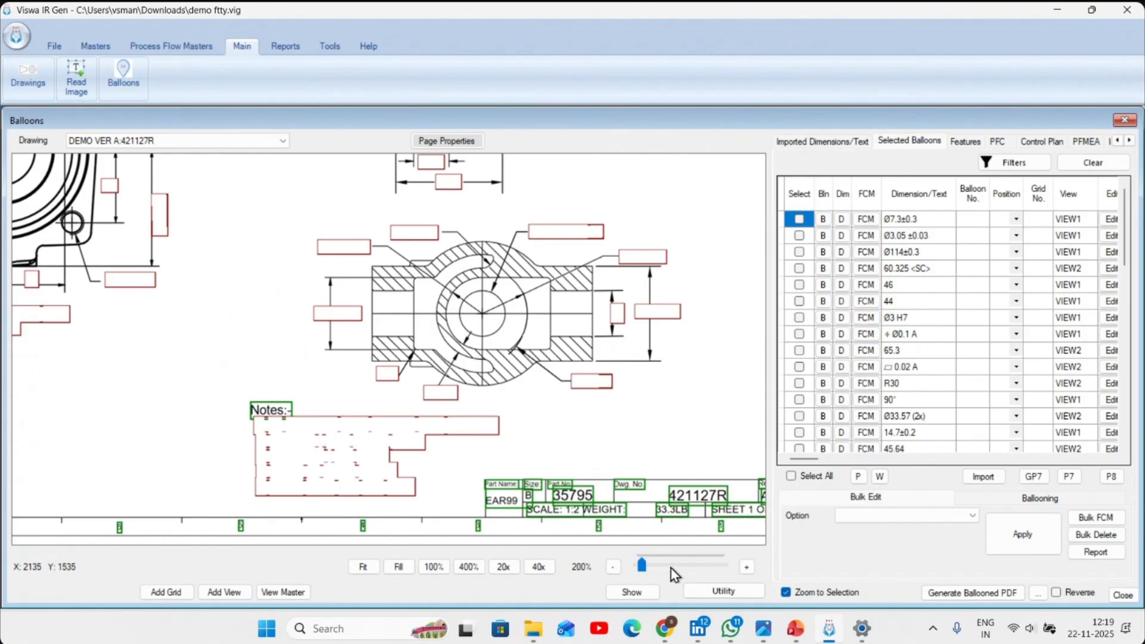
- Restore the display of the selected dimension text on the drawing
click(647, 592)
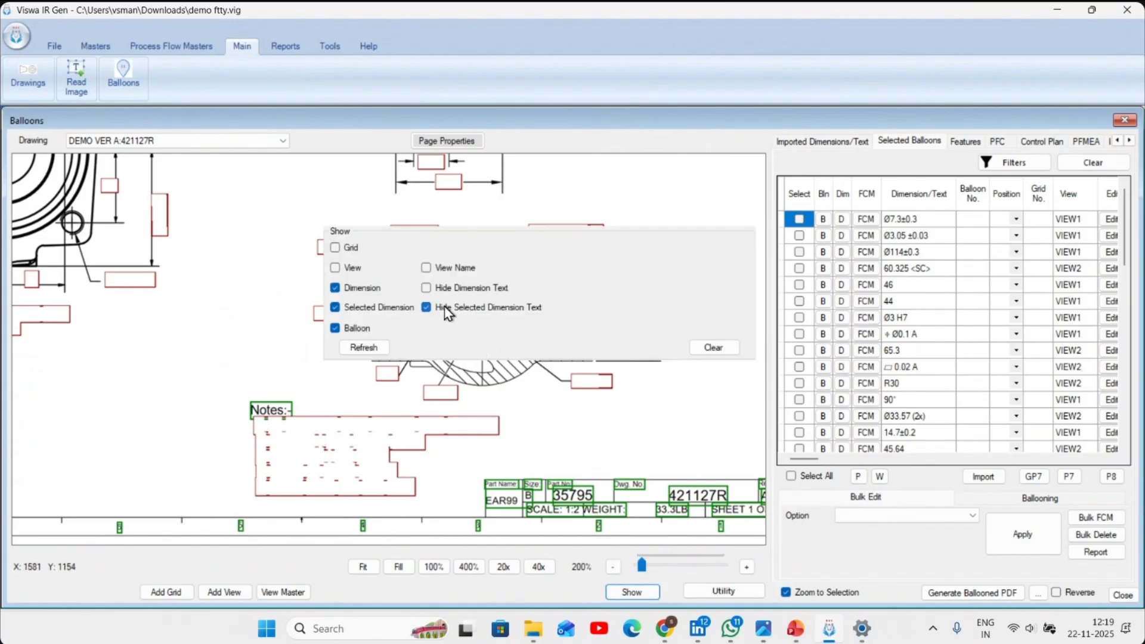
click(385, 349)
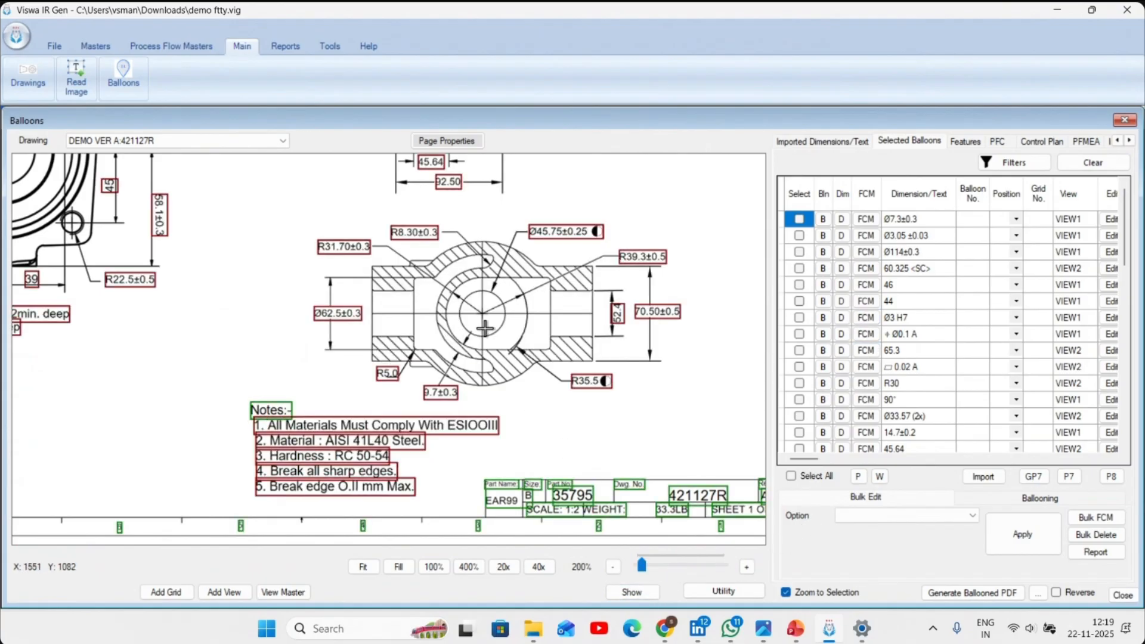
- Automatically re-number the balloons for all views, starting from balloon number 1
click(1034, 504)
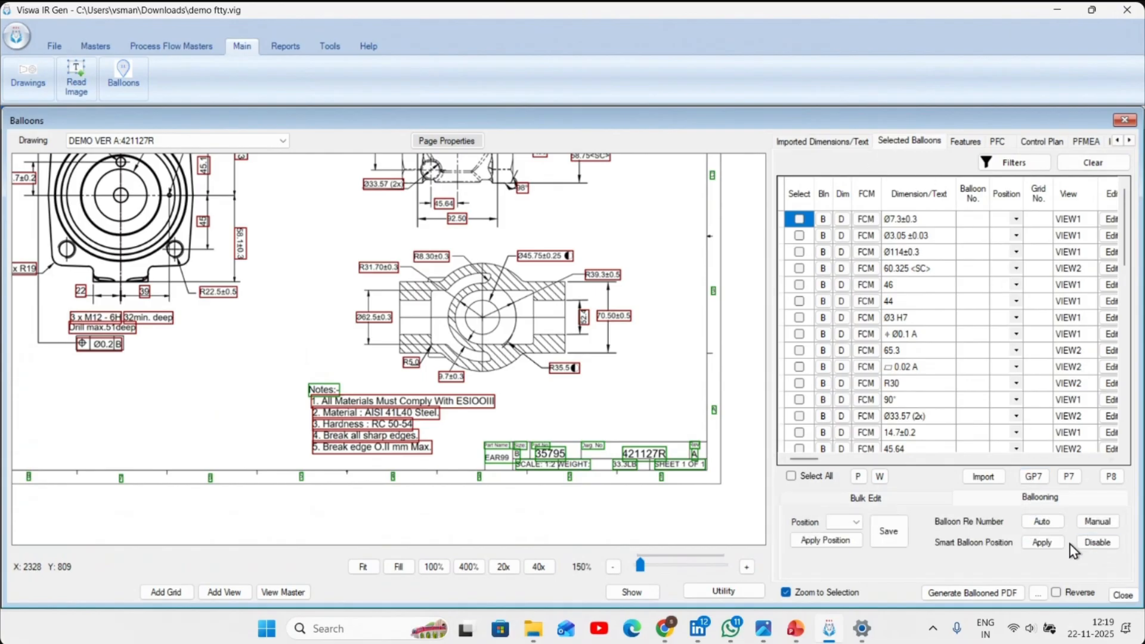
click(1044, 525)
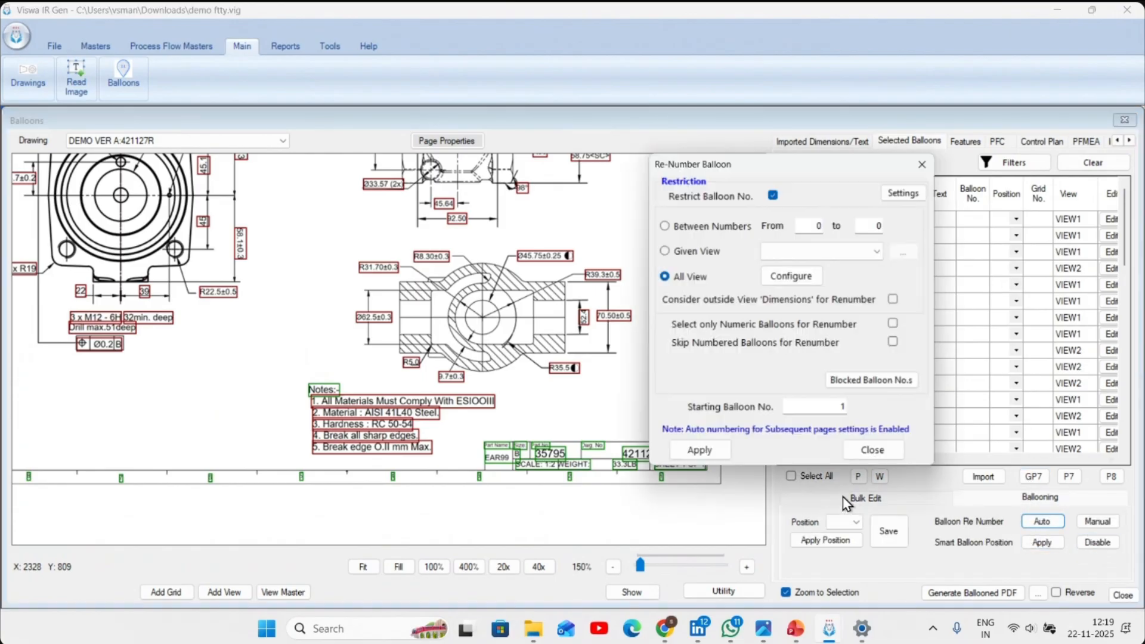
click(727, 458)
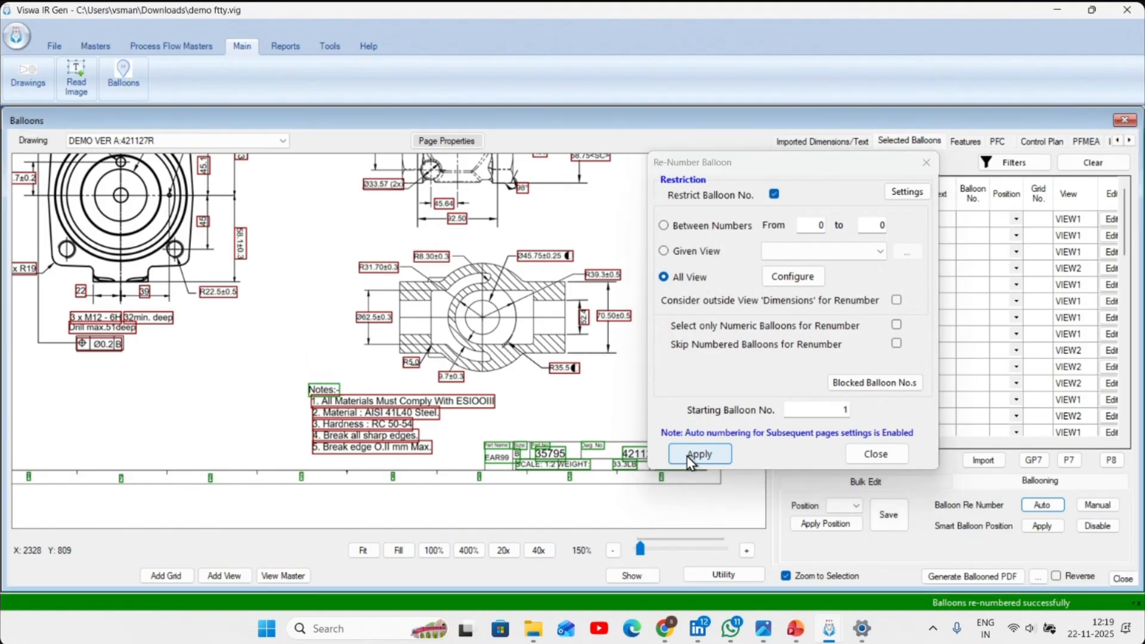
scroll(393, 430, up, 2)
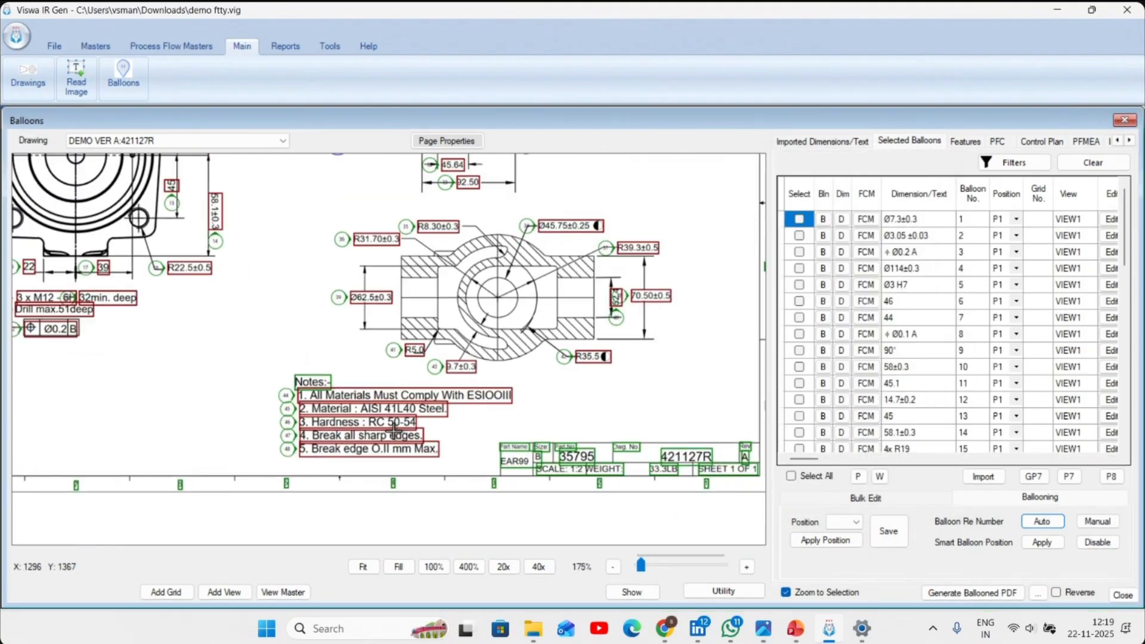
scroll(394, 430, up, 1)
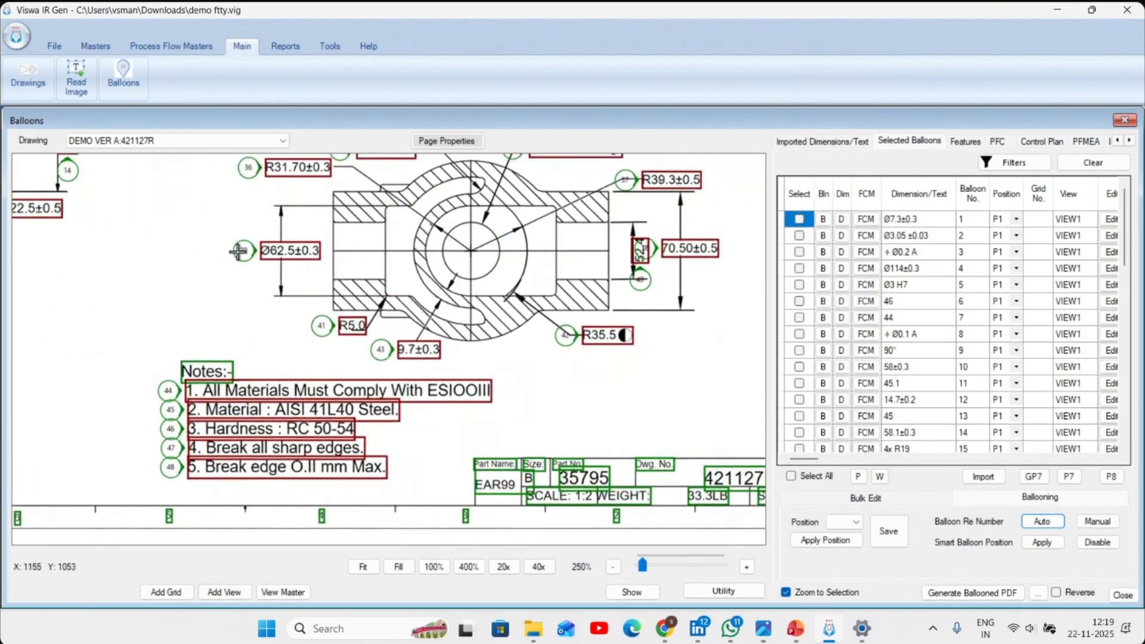
- Apply smart balloon positioning, acknowledge the overlap note and check the new balloon placement around the sectioned view and notes
click(1039, 544)
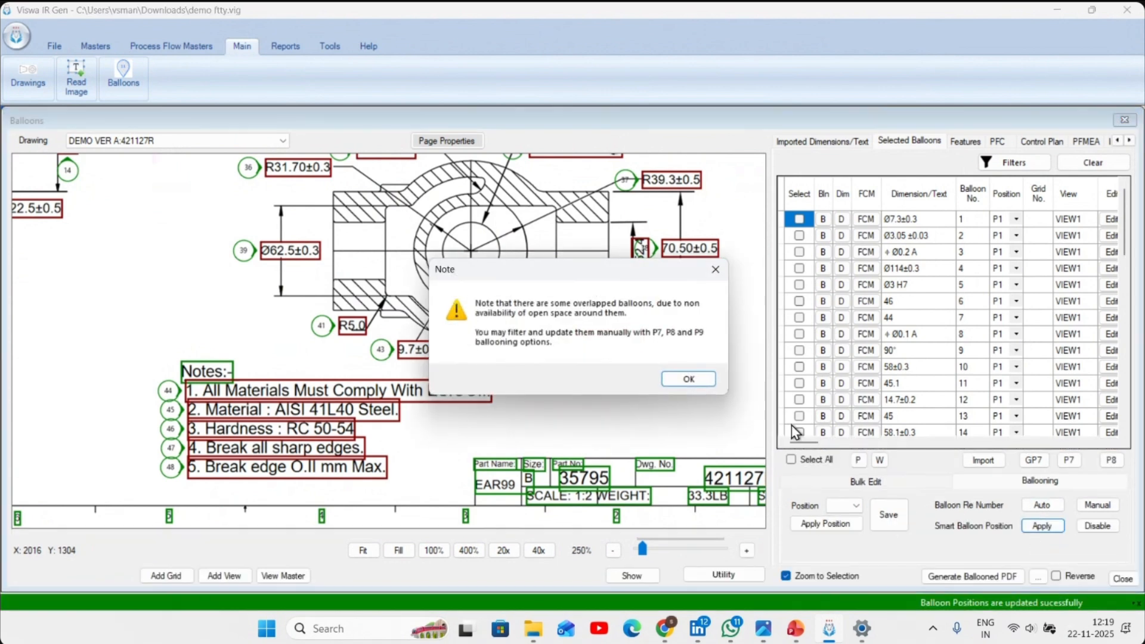
click(664, 381)
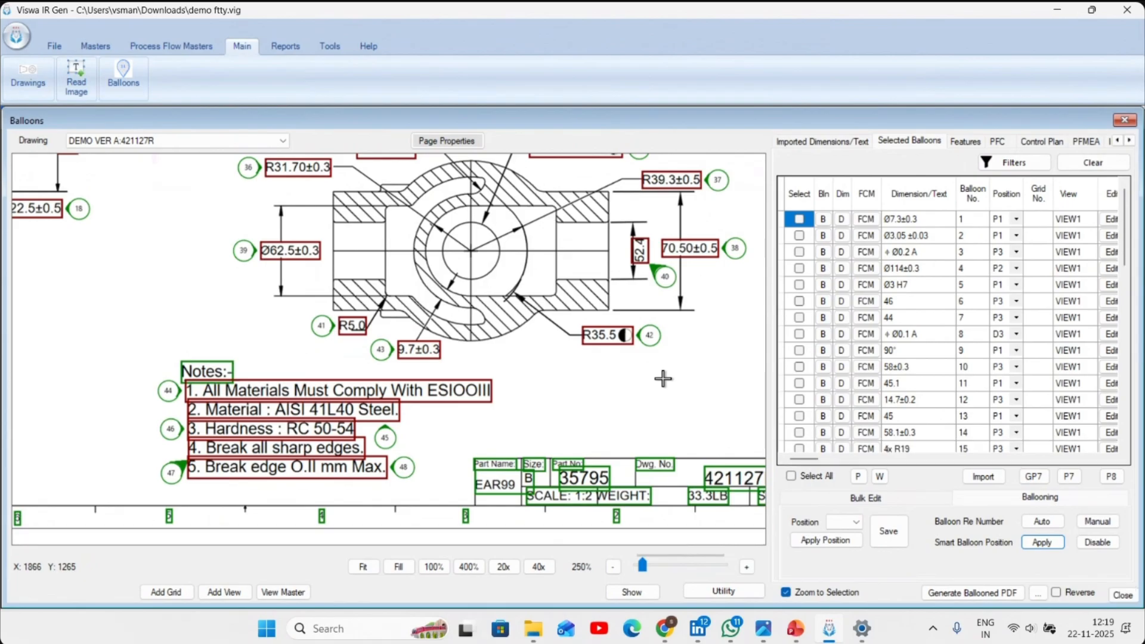
scroll(619, 382, down, 1)
drag(588, 382, 523, 459)
drag(567, 340, 616, 457)
drag(526, 317, 489, 141)
scroll(542, 352, up, 3)
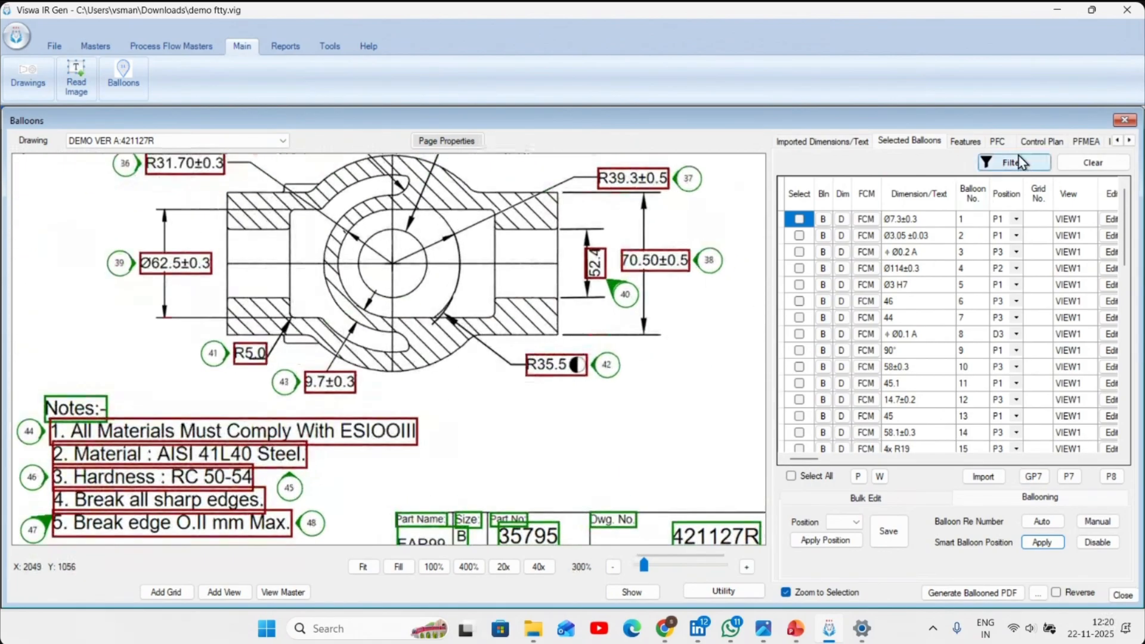
- Filter the selected balloons by balloon position, set to Overlapped
click(1040, 161)
drag(1104, 44, 1105, 60)
click(864, 82)
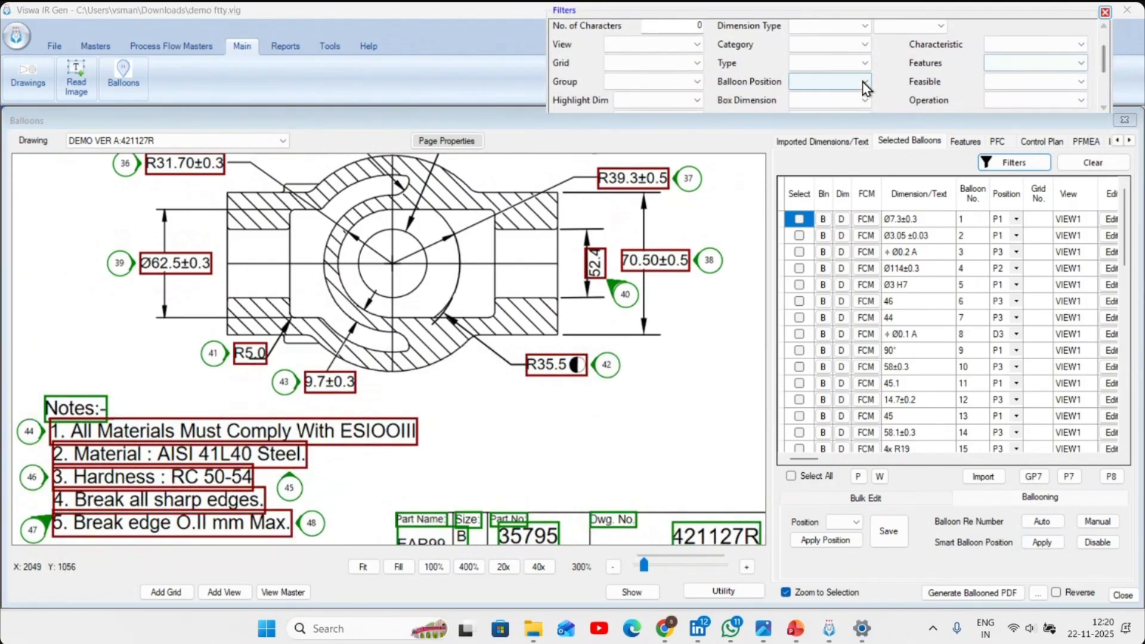
click(814, 231)
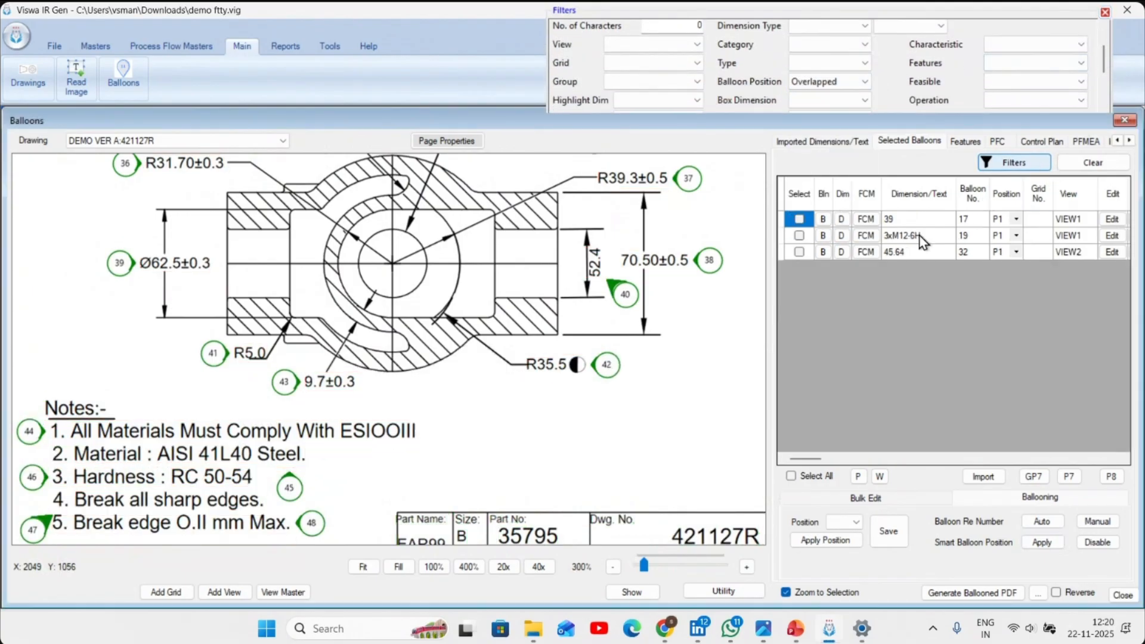
- Select all overlapped balloons and use GP7 to place the 39 balloon below its dimension and the 3xM12-6H balloon above and left of its text
click(814, 476)
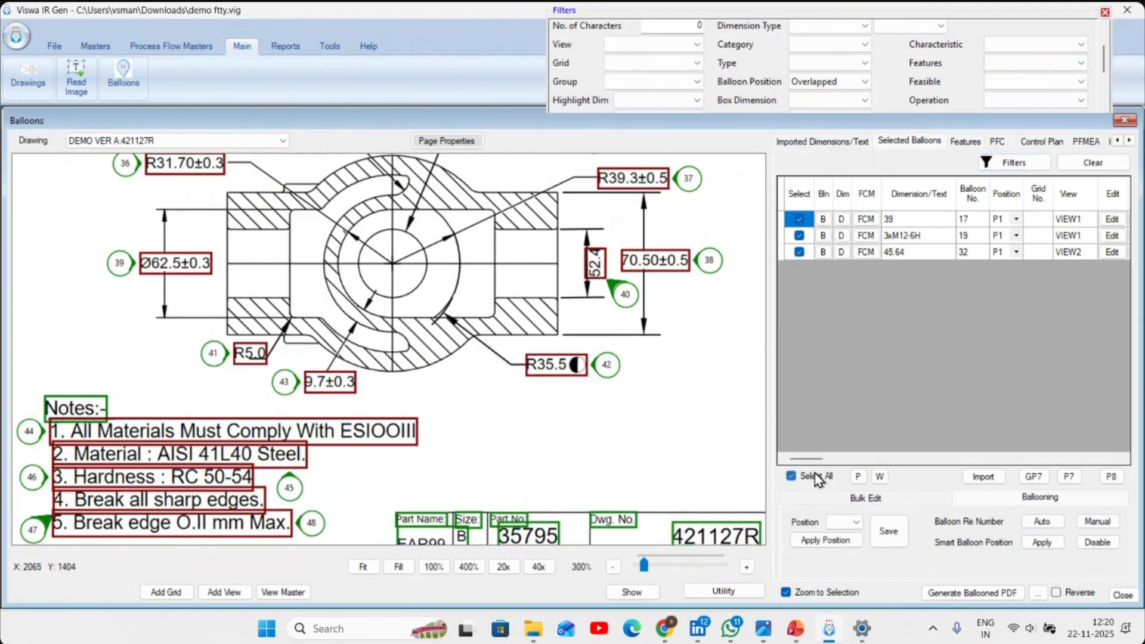
click(1044, 481)
right_click(408, 358)
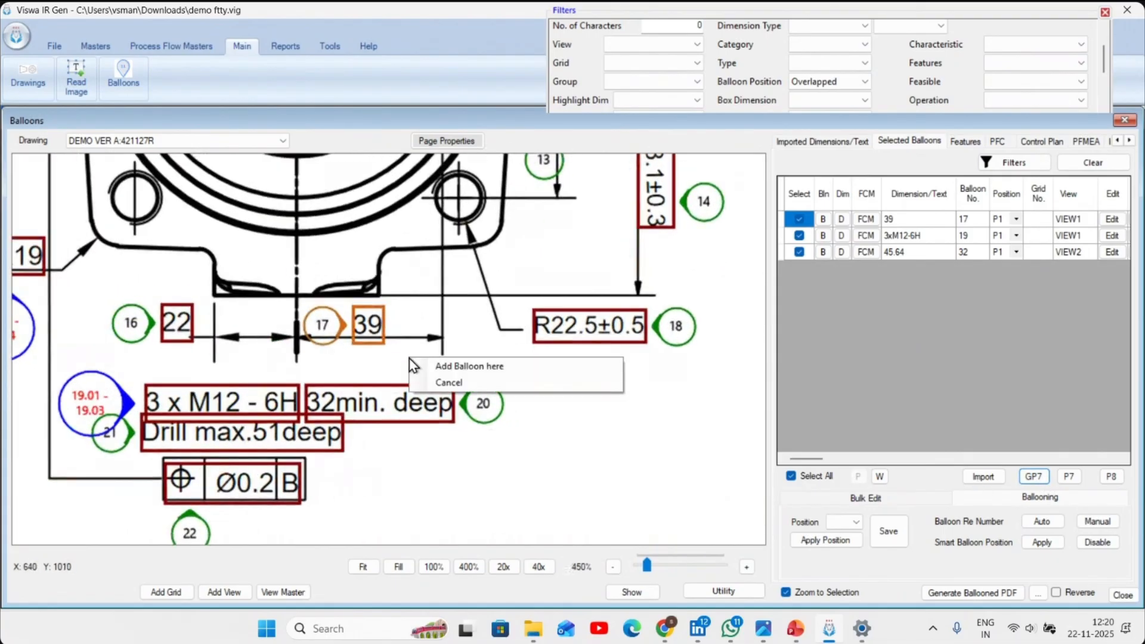
click(420, 364)
scroll(431, 372, up, 3)
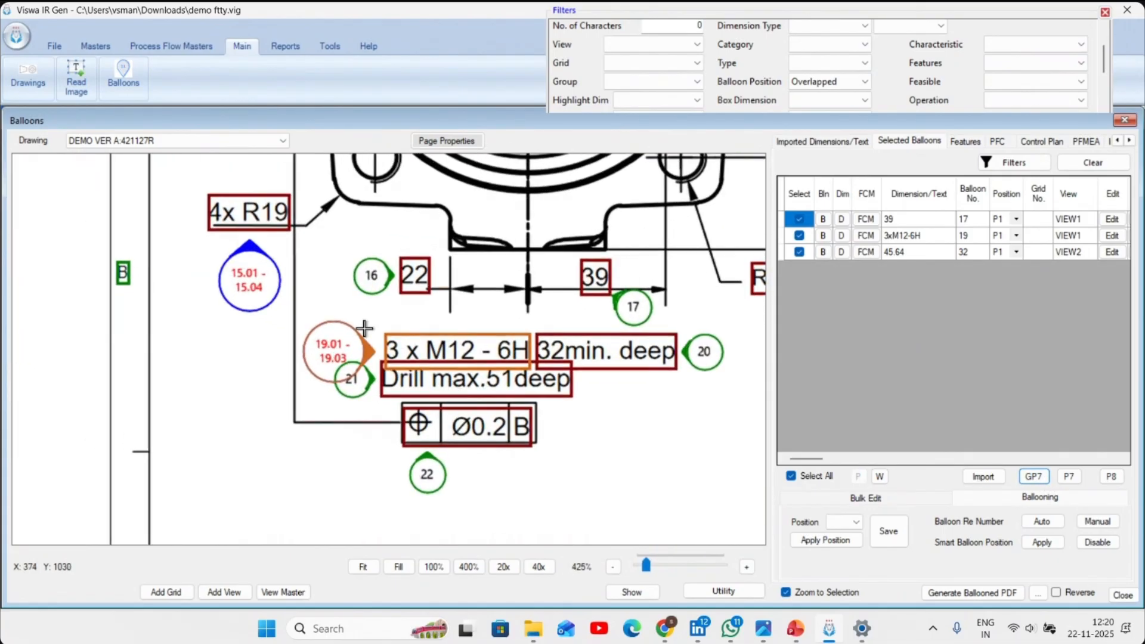
right_click(322, 308)
click(341, 319)
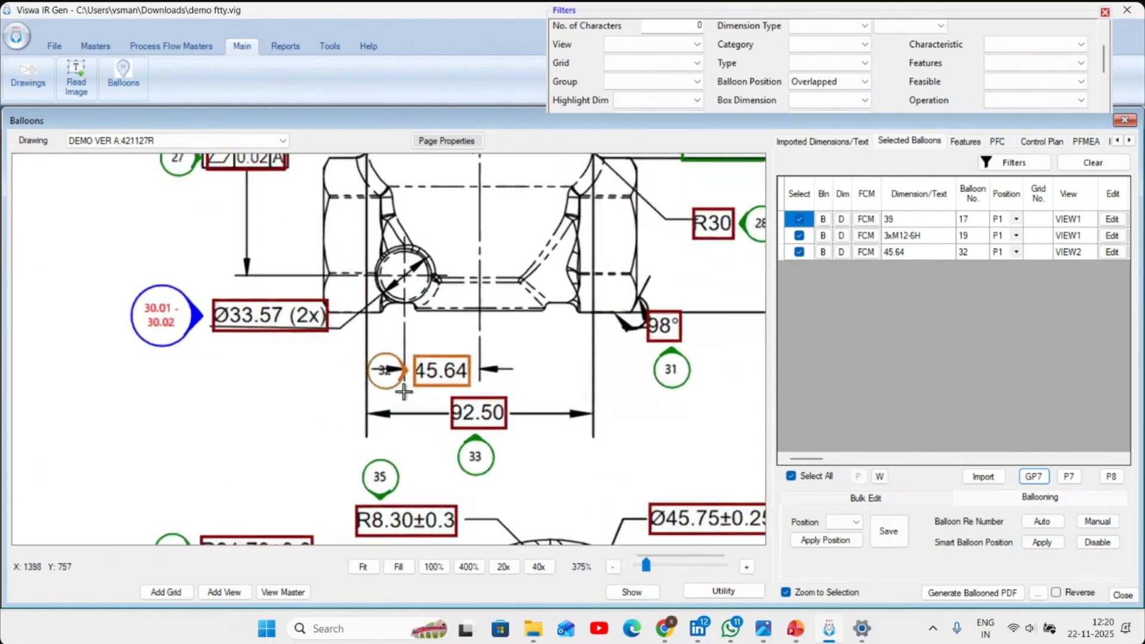
- Place the 45.64 balloon above and to the right of its dimension and clear the overlapped balloon filter
right_click(530, 322)
click(554, 331)
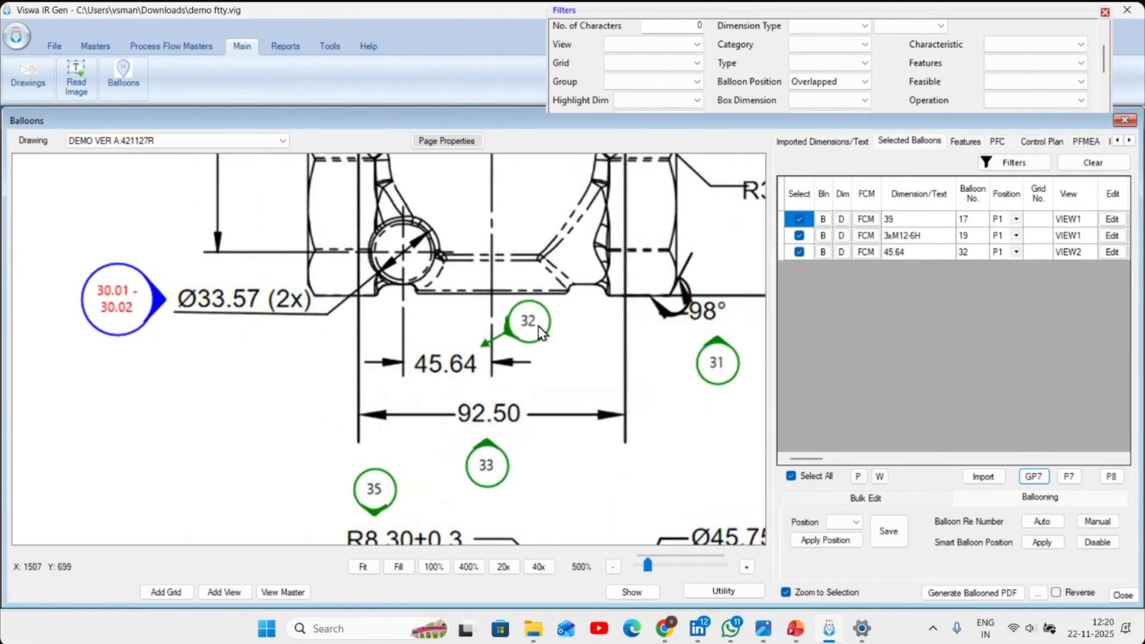
click(1092, 162)
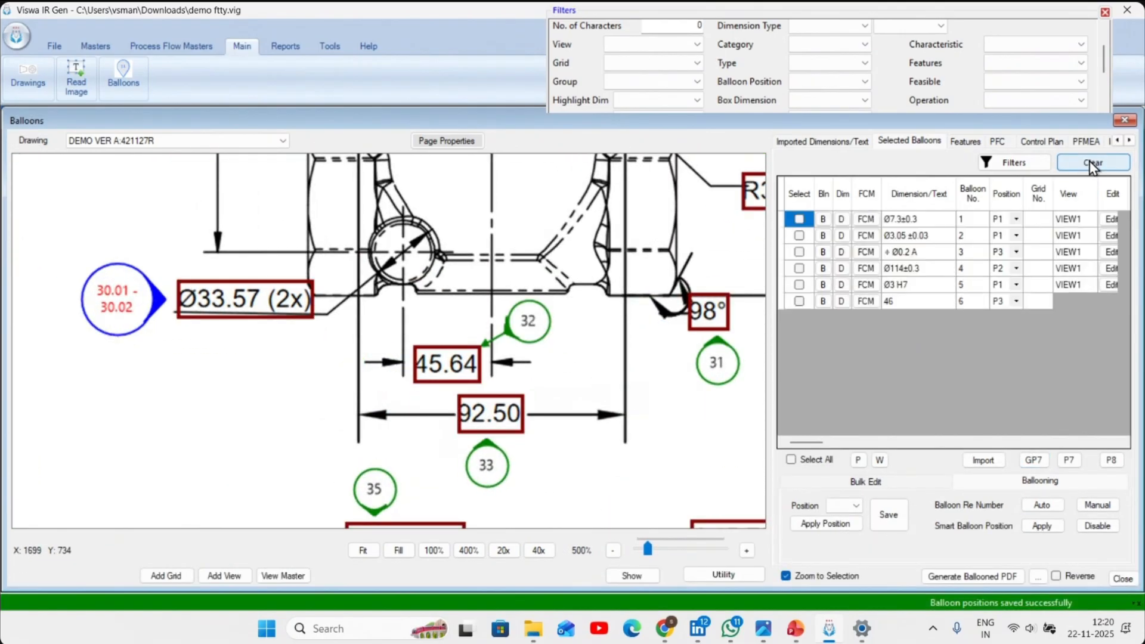
- Generate the ballooned PDF of DEMO VER A, open it and enlarge the drawing view without the side panes
click(989, 576)
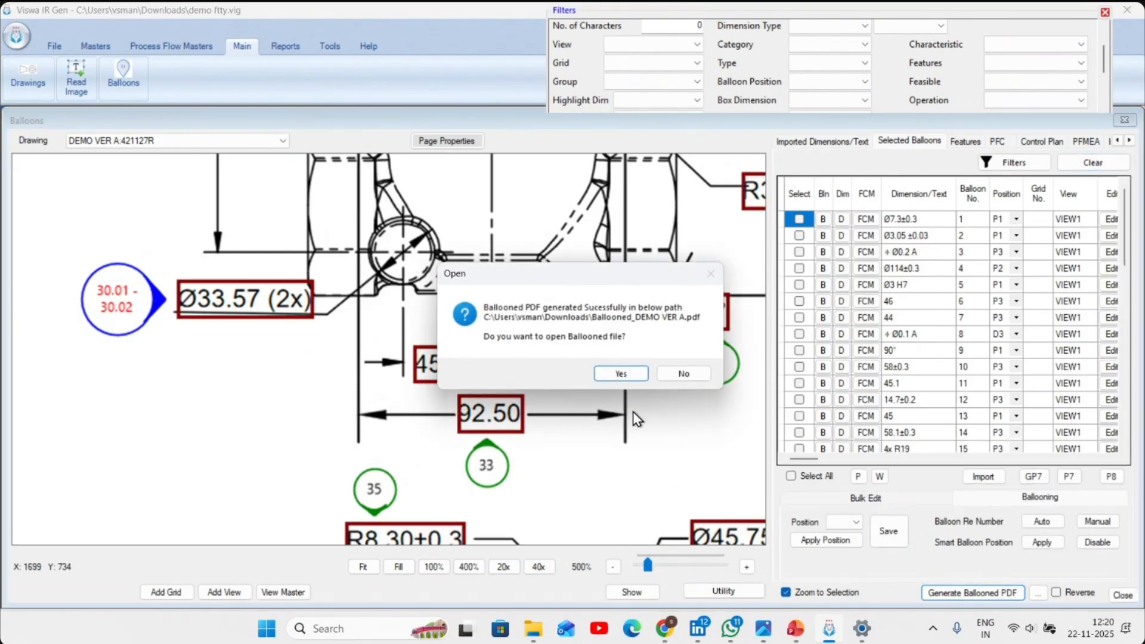
click(617, 374)
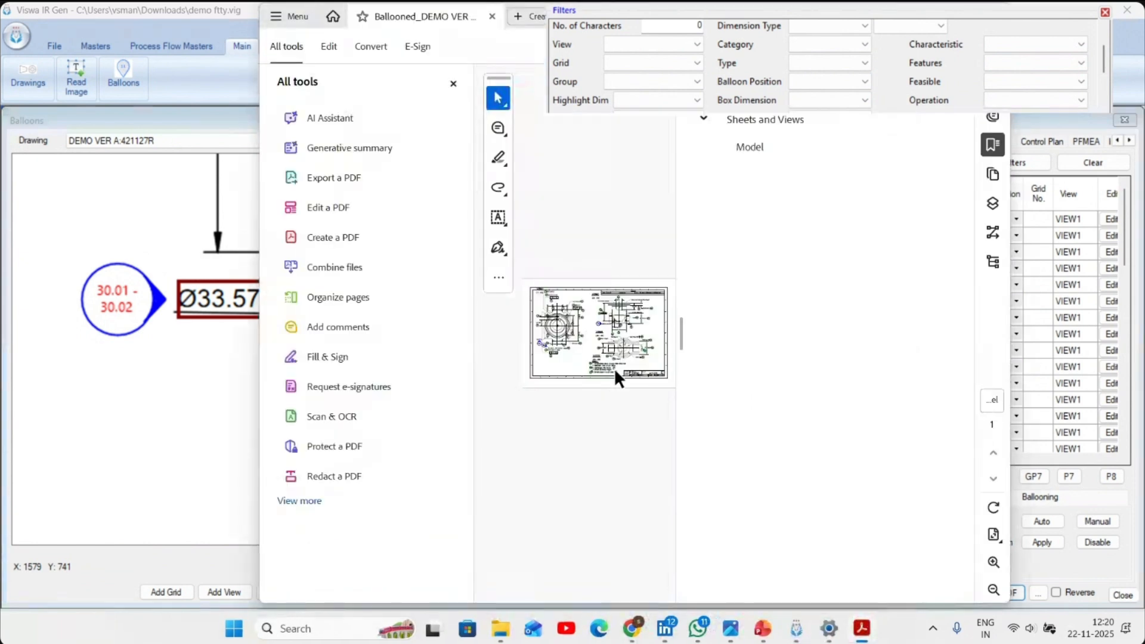
click(452, 83)
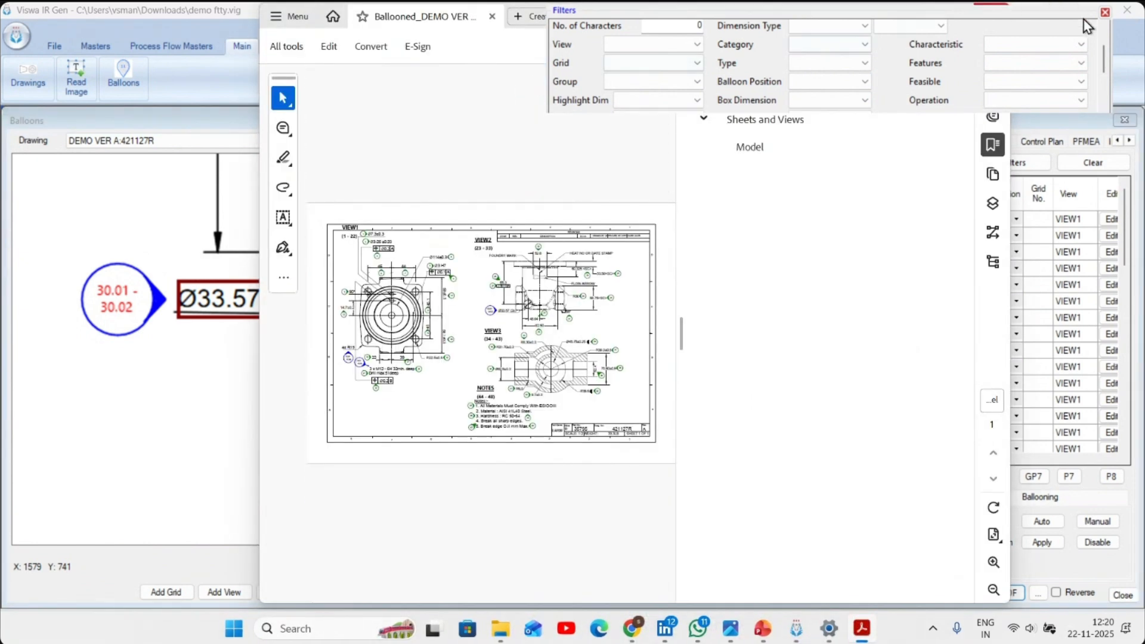
click(1105, 13)
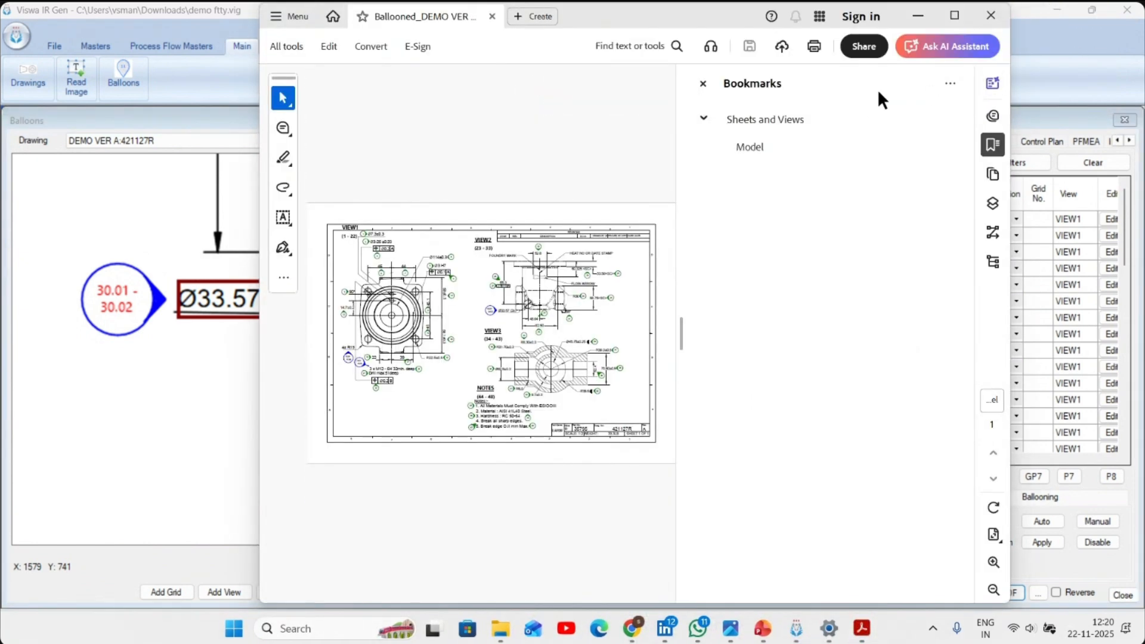
click(703, 84)
click(955, 17)
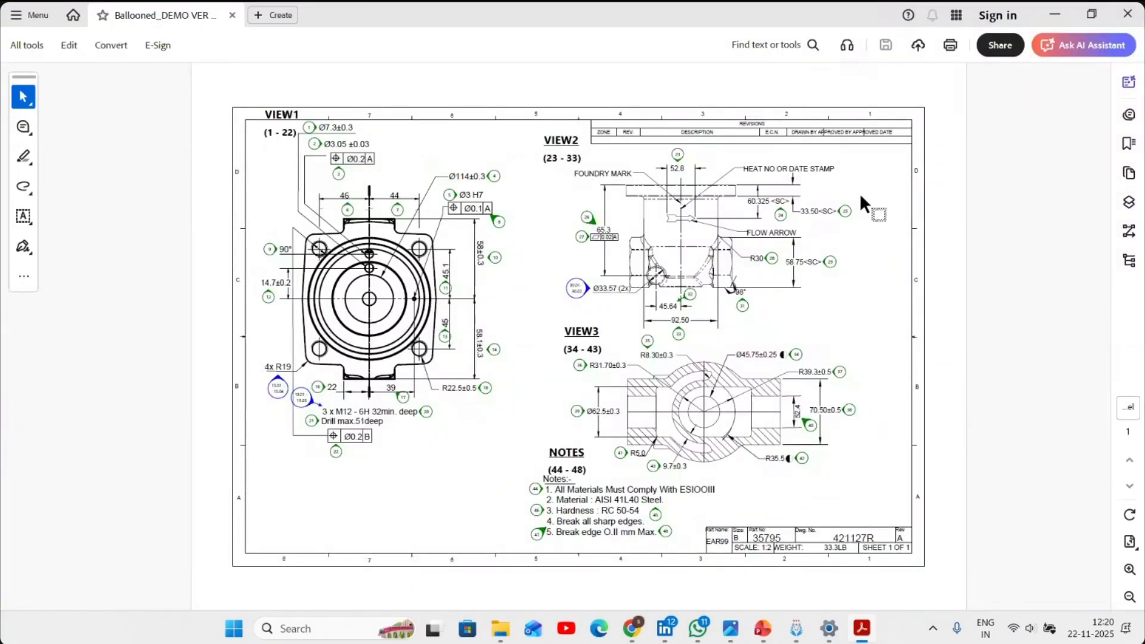
- Return to Viswa IR Gen, show views and view names on the drawing, and check the view labels with their balloon ranges
click(1054, 15)
scroll(662, 299, down, 3)
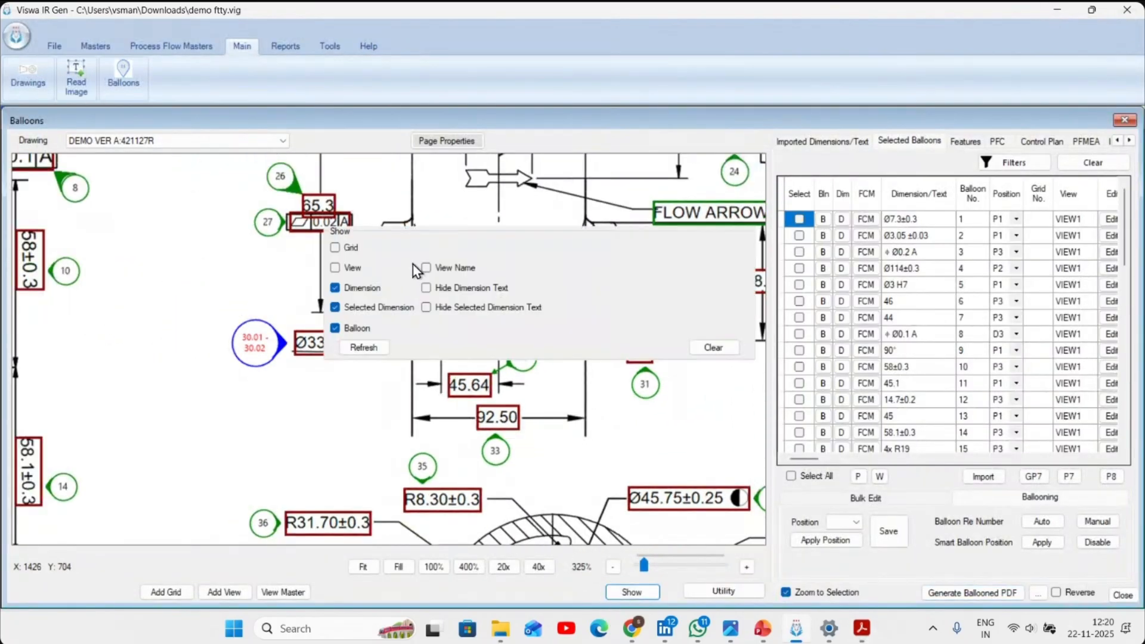
click(360, 269)
click(439, 271)
click(363, 348)
scroll(428, 360, down, 2)
drag(400, 340, 455, 468)
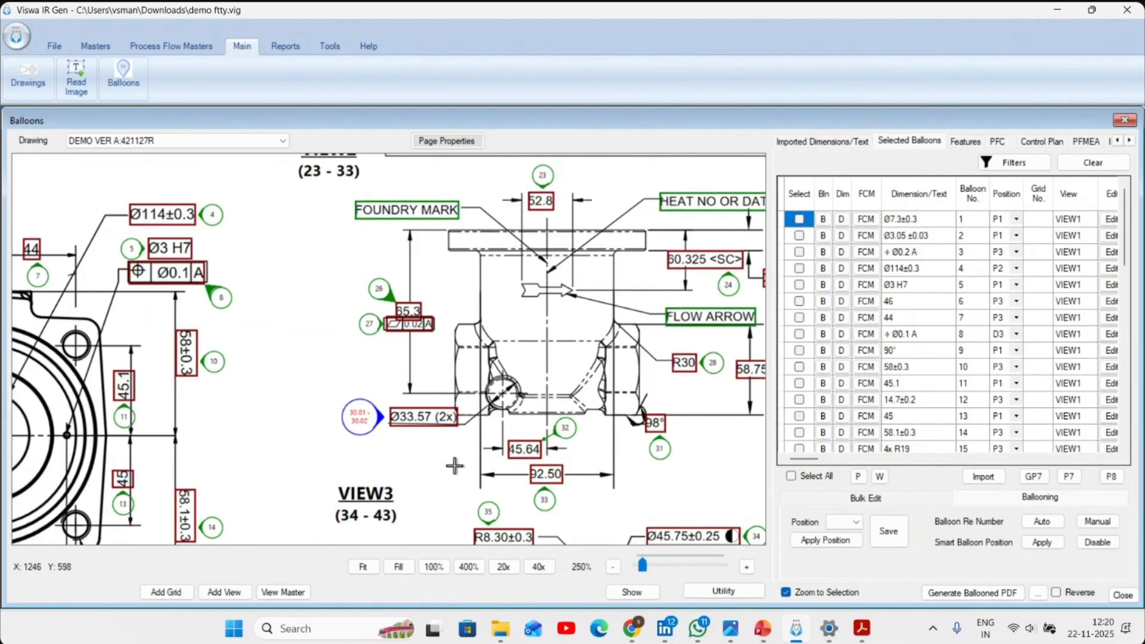
scroll(453, 464, down, 2)
drag(225, 347, 403, 336)
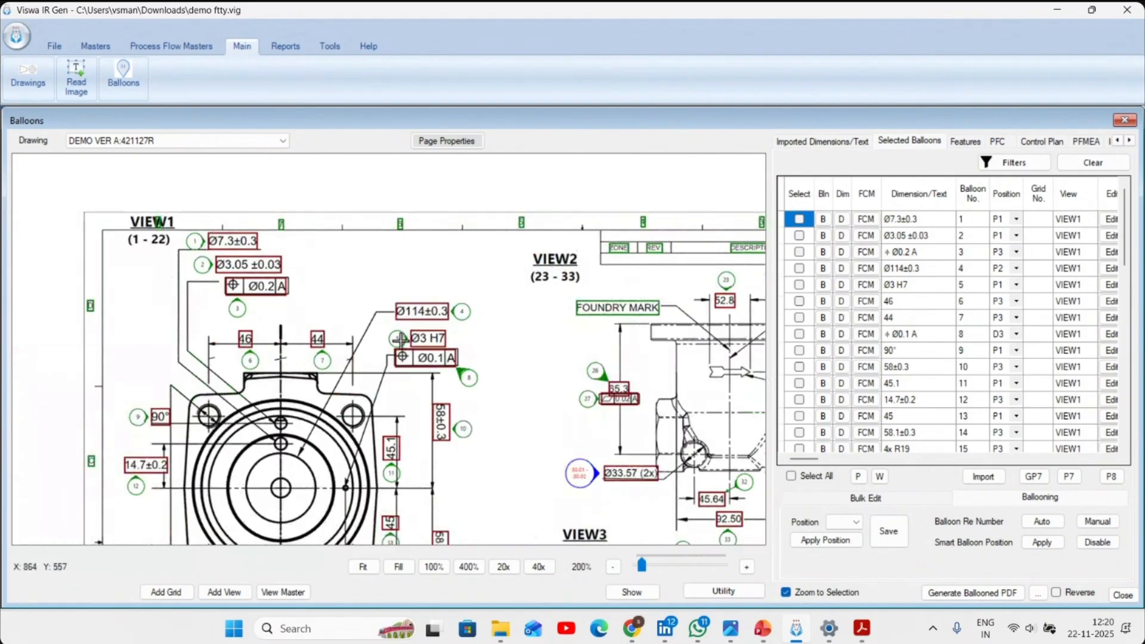
mouse_move(531, 530)
mouse_down()
mouse_move(463, 363)
mouse_move(455, 251)
mouse_up()
drag(606, 508, 370, 492)
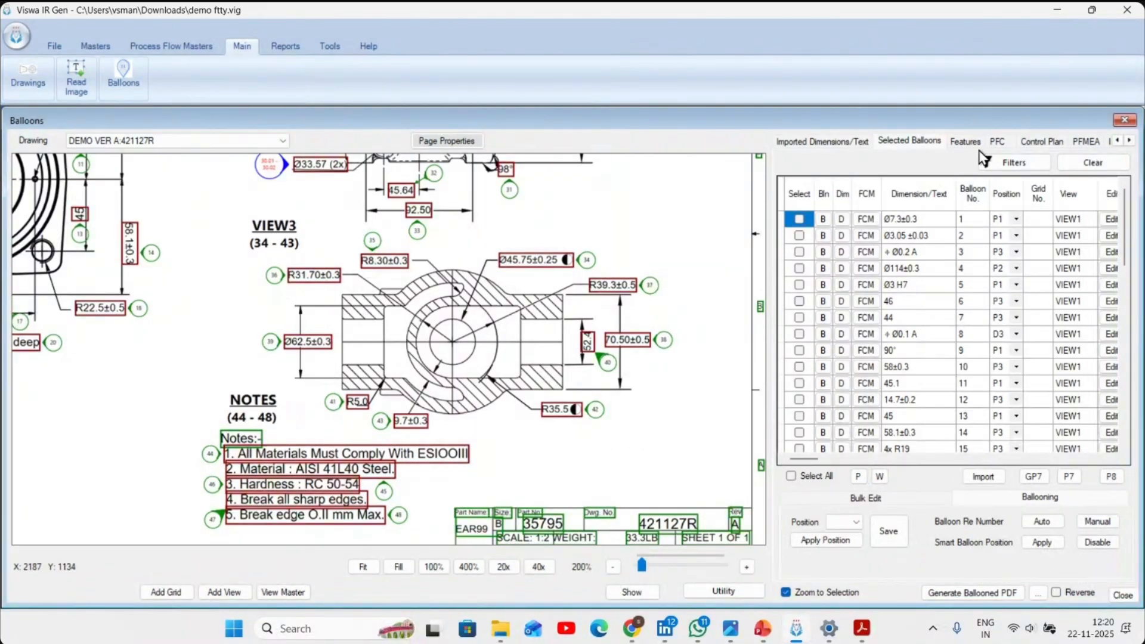
- Open the Utility and filter its text and dimension list by type Ballooned
click(1019, 167)
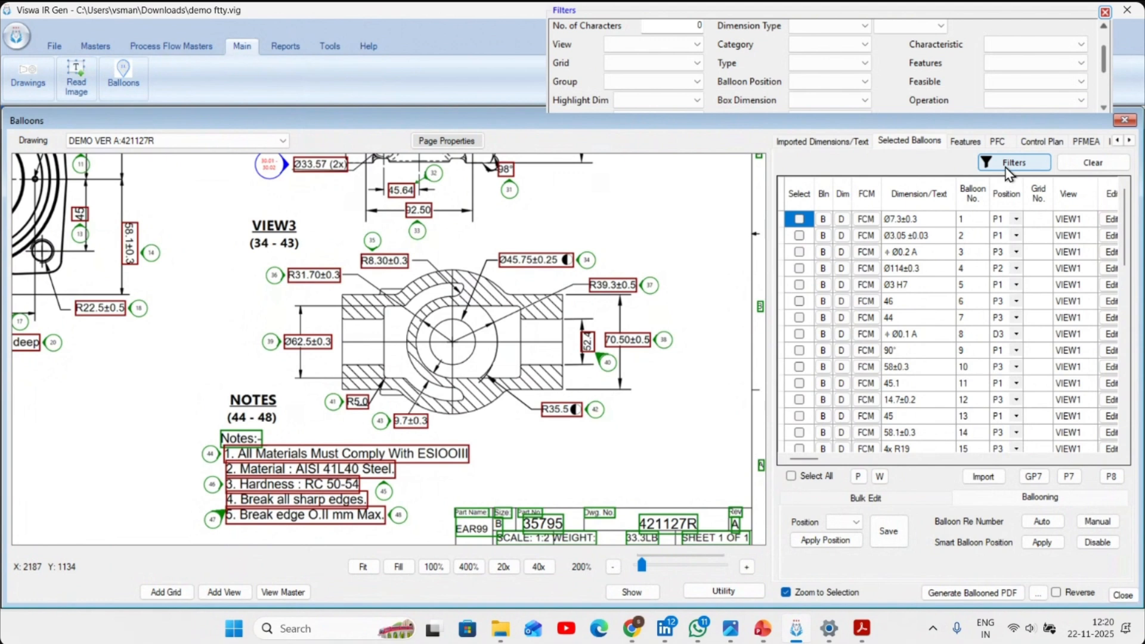
click(1105, 12)
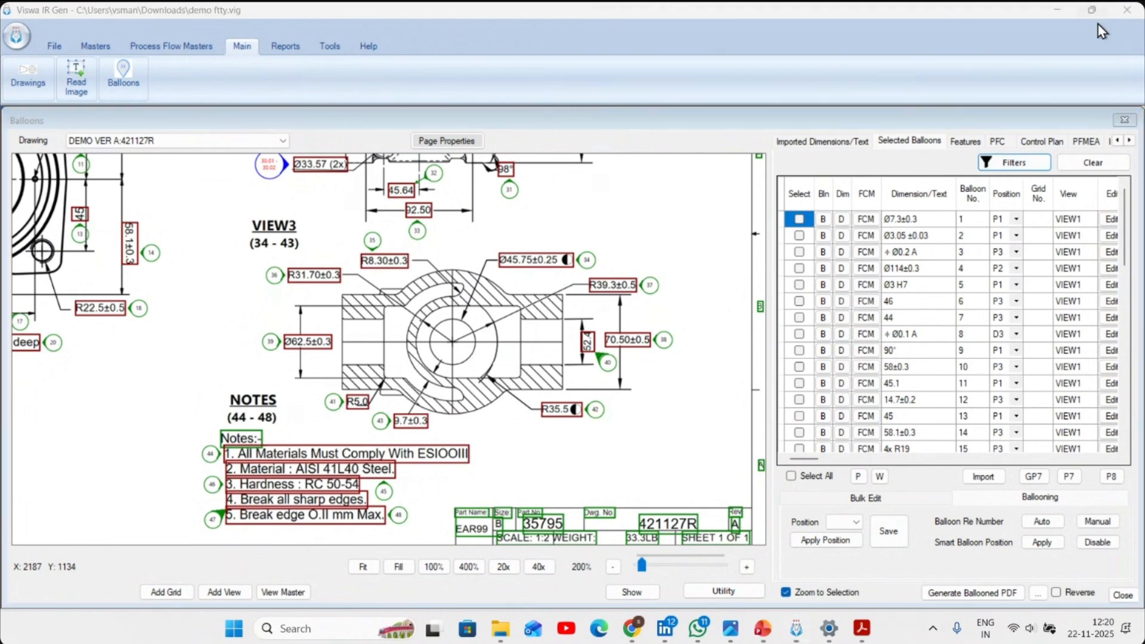
click(714, 592)
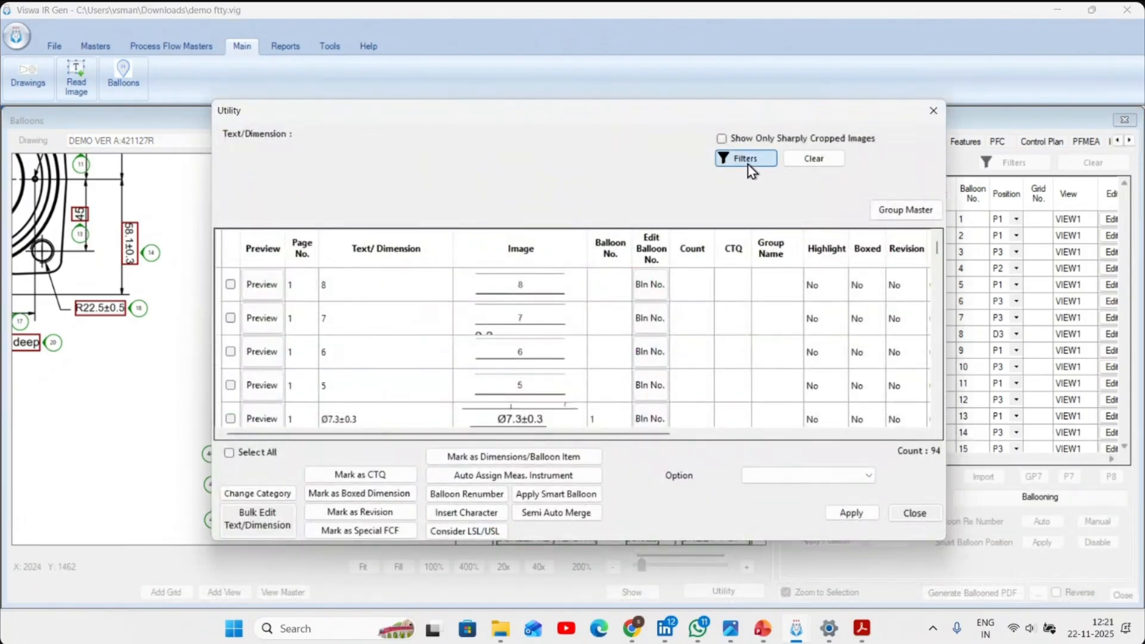
click(738, 160)
click(811, 109)
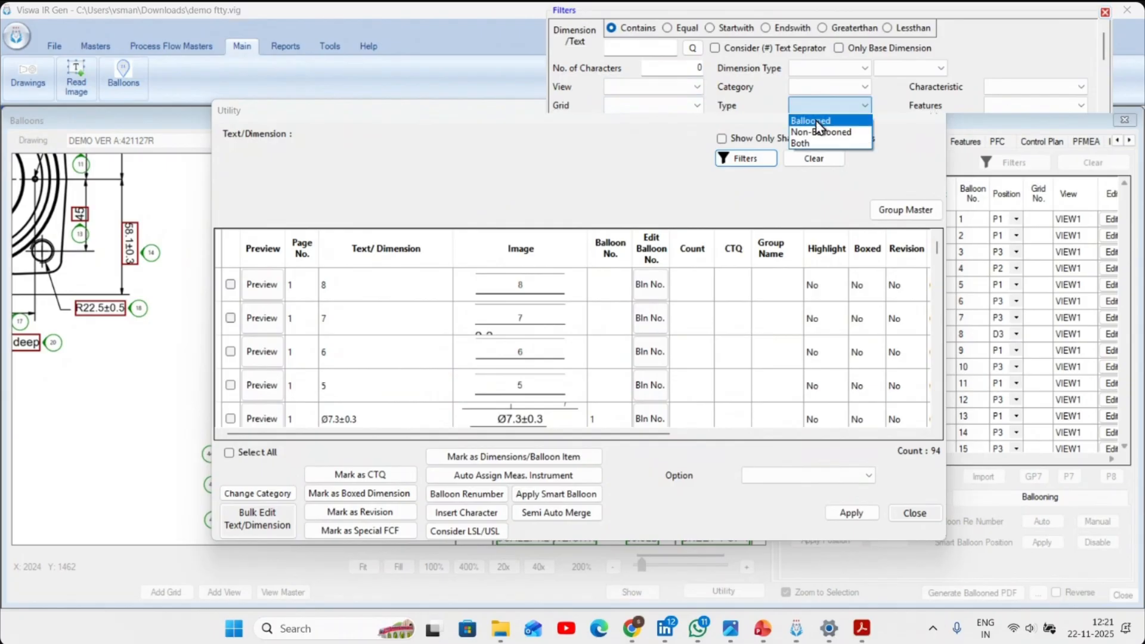
click(811, 120)
click(745, 158)
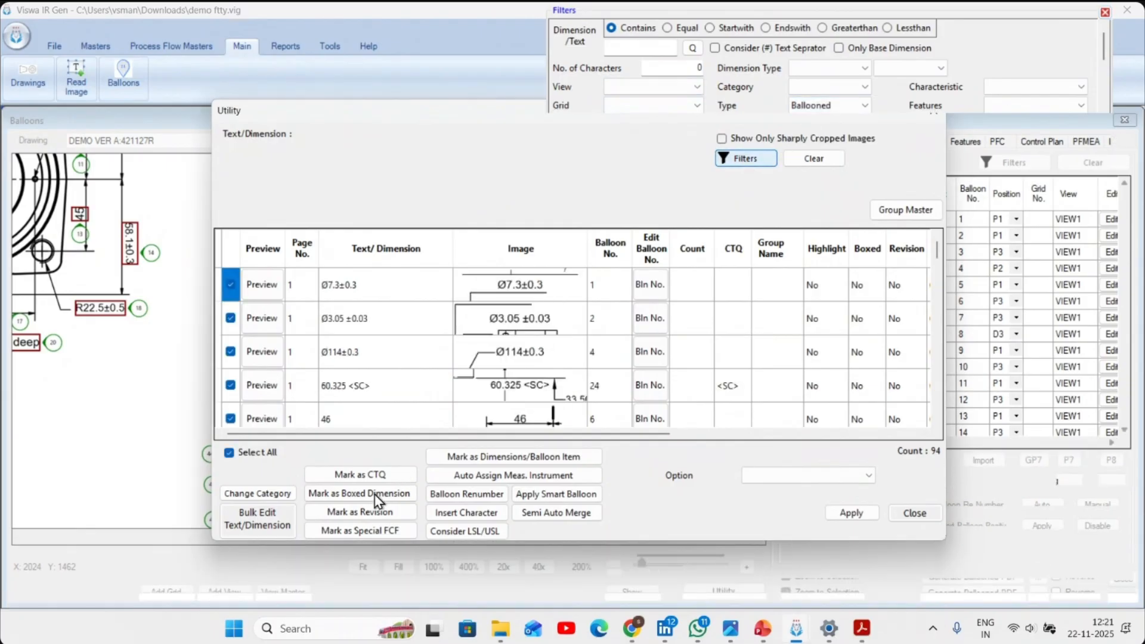
- Select all ballooned dimensions, automatically assign measuring instruments to them and close the Utility
click(230, 453)
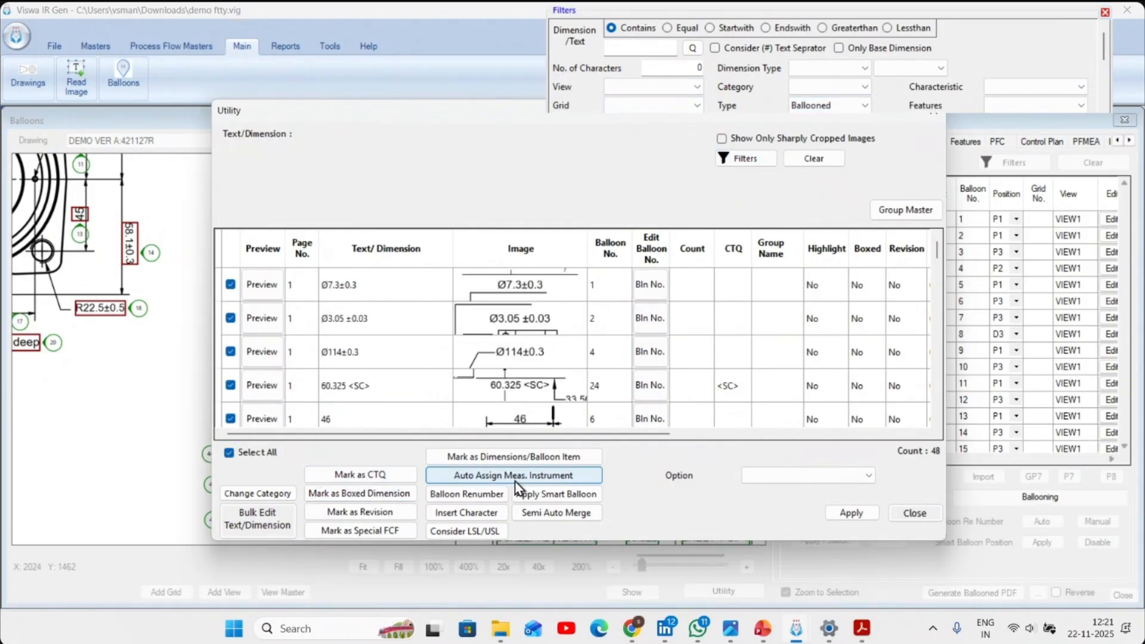
click(516, 481)
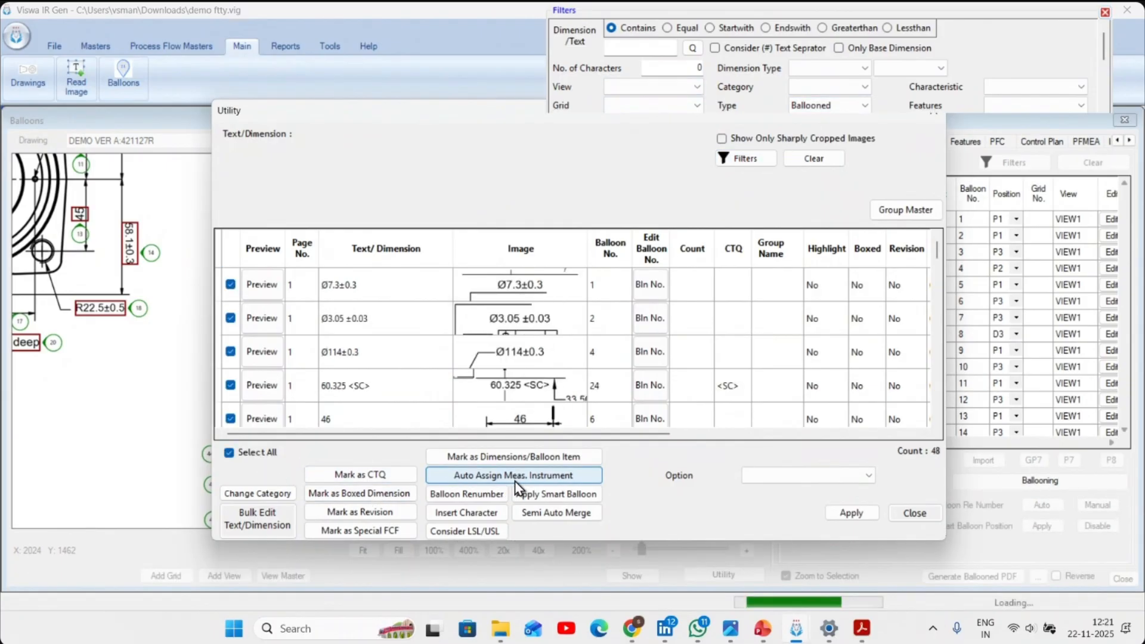
click(914, 514)
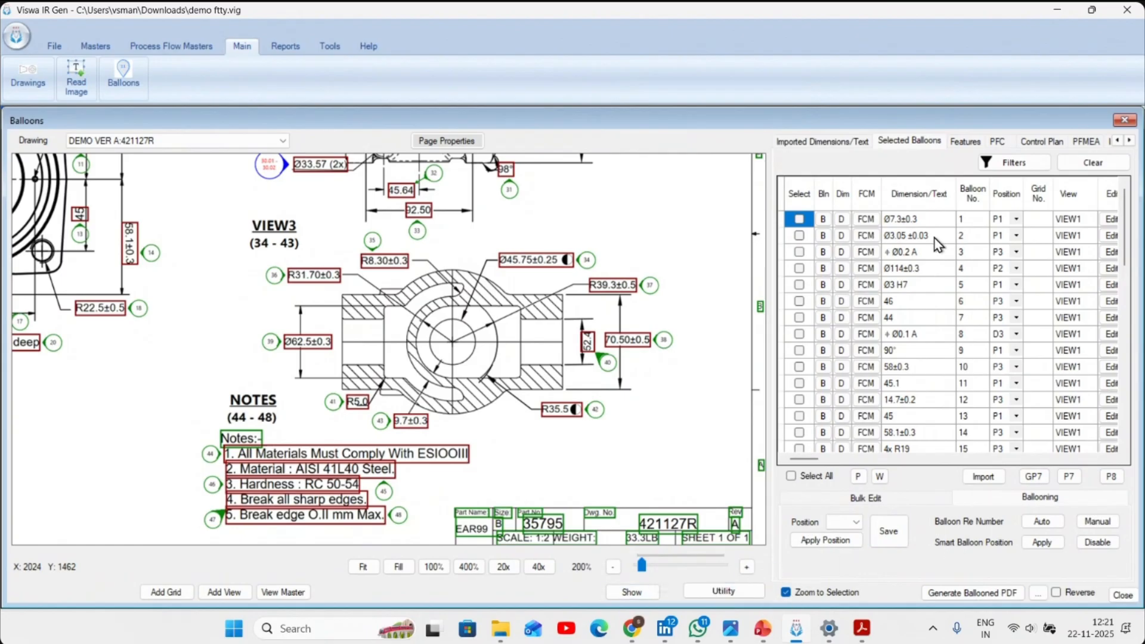
- Filter the selected balloons by dimension type Angular
click(1014, 162)
click(859, 28)
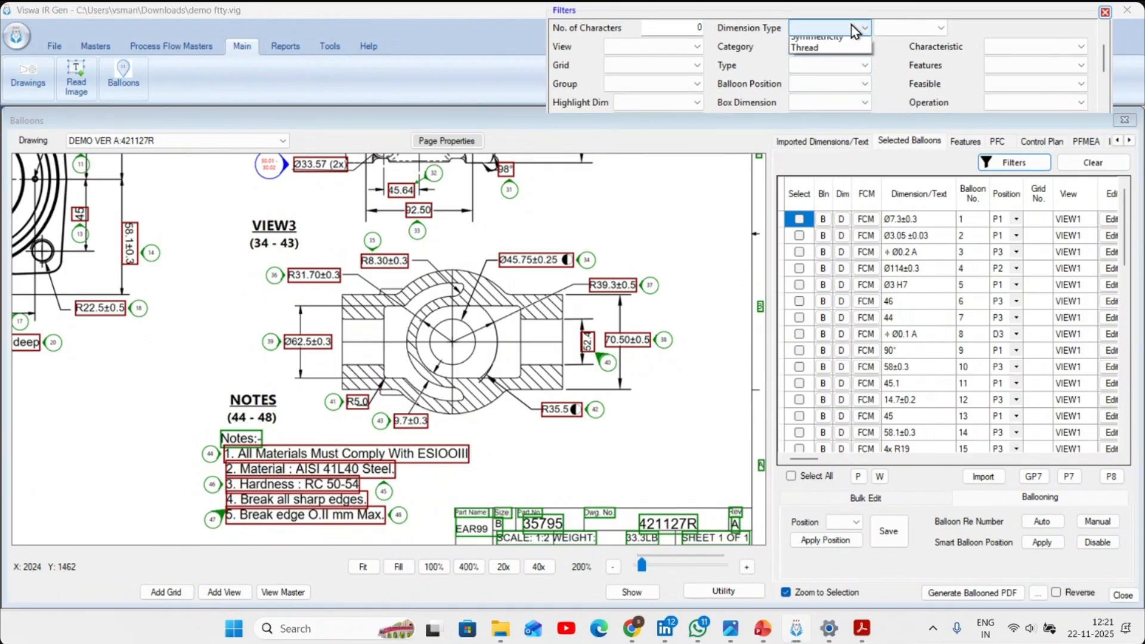
click(835, 37)
click(1014, 162)
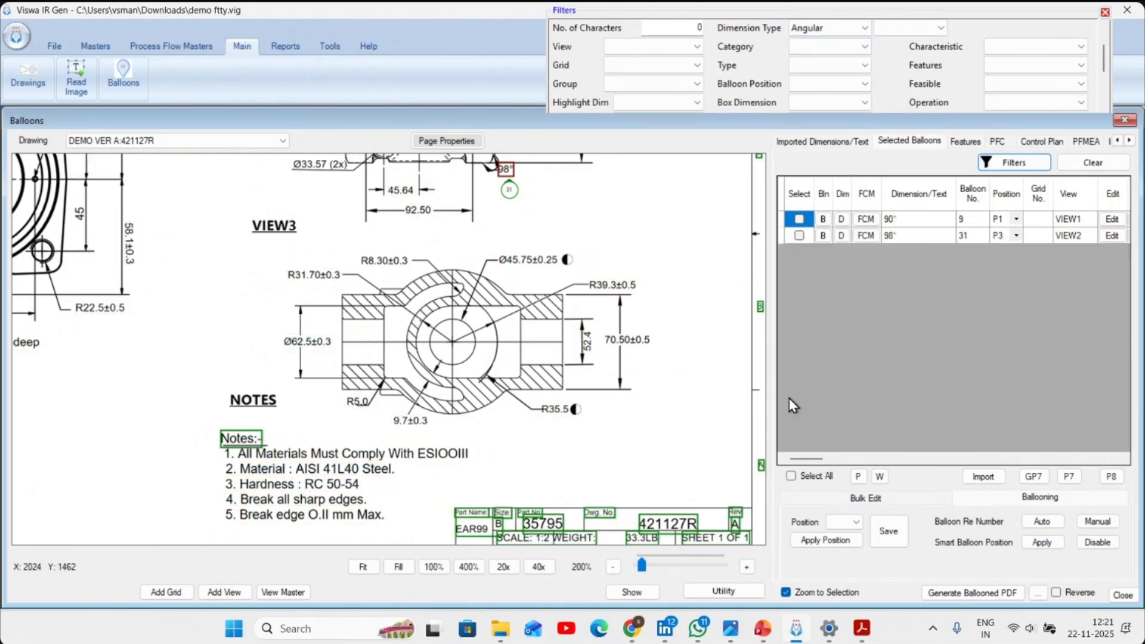
- Save bulk FCM for all angular dimensions with characteristic ANGLE and Bevel Protractor as primary instrument, and clear the filter
click(882, 499)
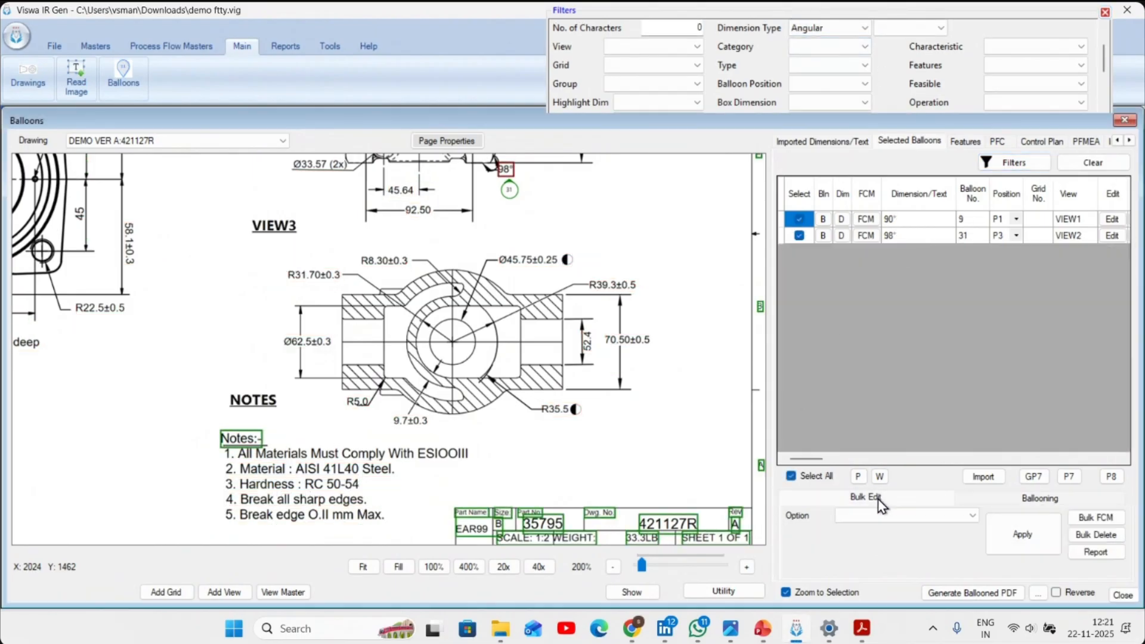
click(1097, 517)
click(510, 385)
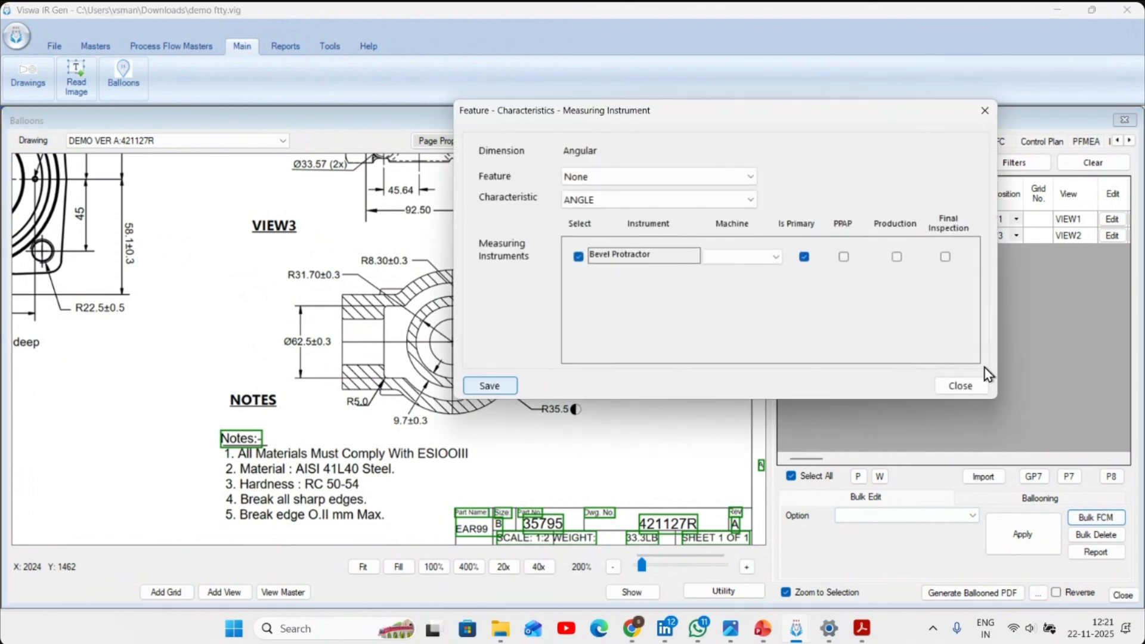
click(979, 386)
click(1107, 170)
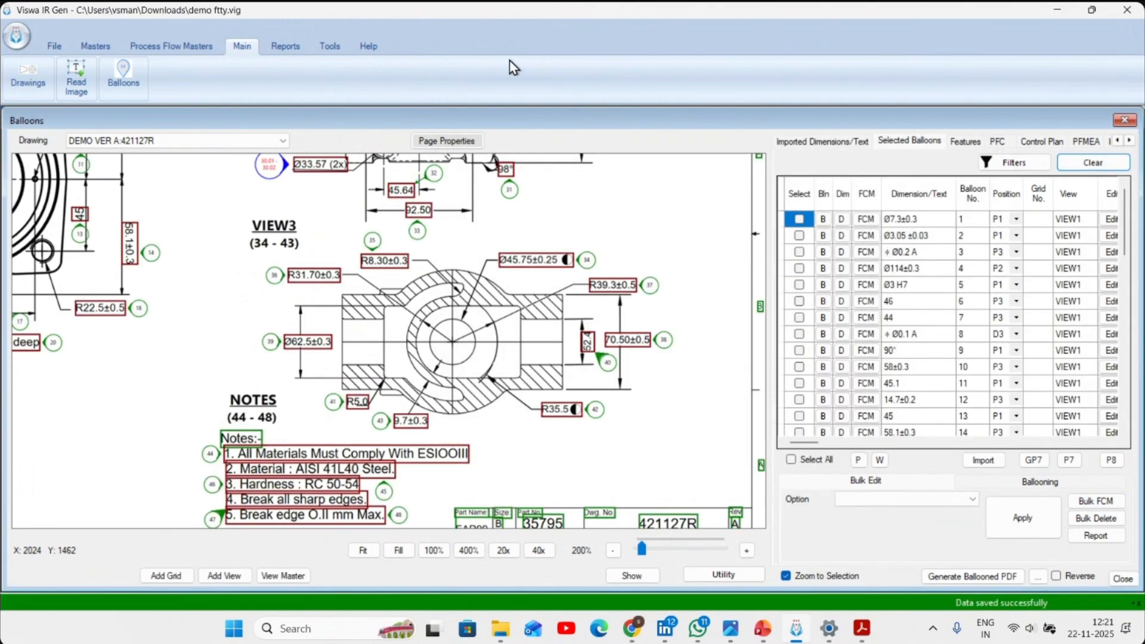
- Generate the ISIR report and open it in Excel at a readable size
click(285, 46)
click(75, 76)
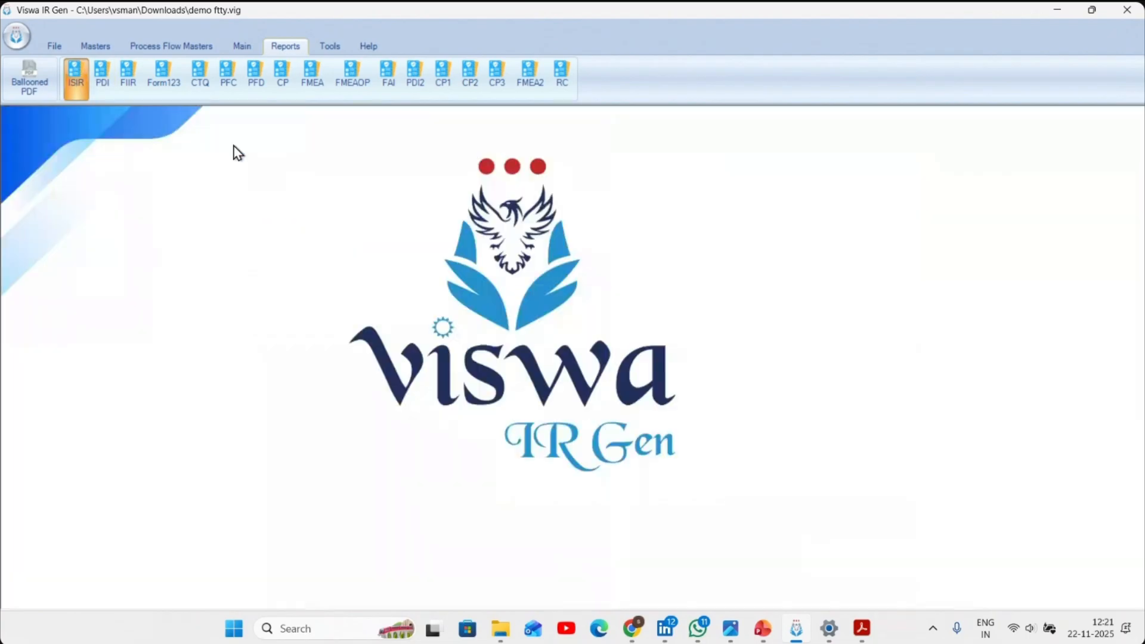
click(499, 435)
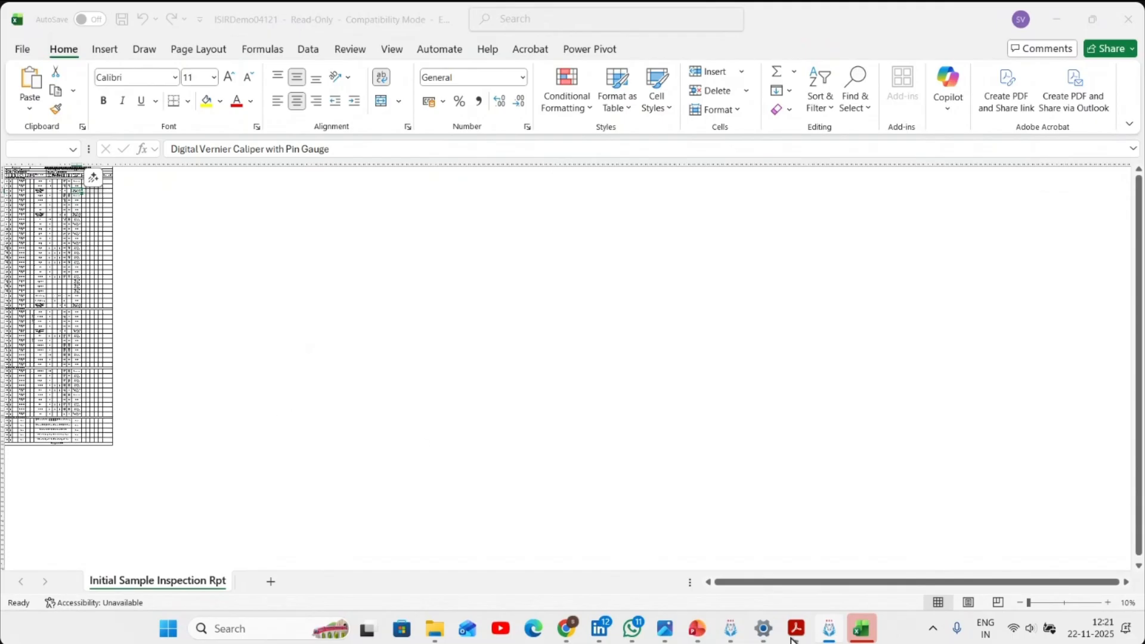
click(674, 434)
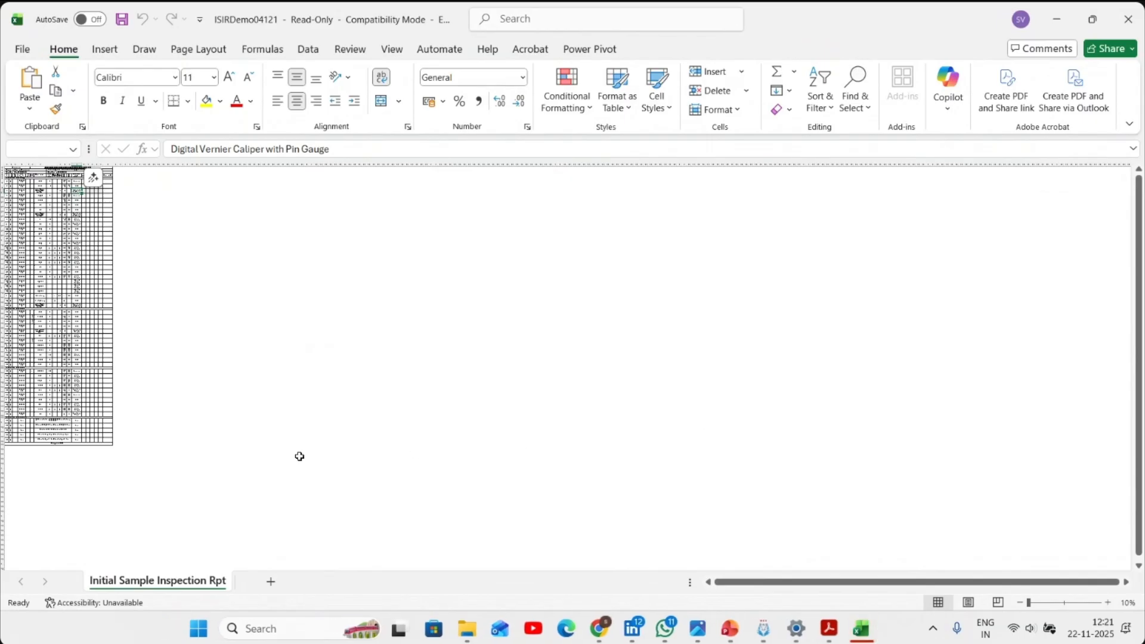
ctrl+scroll(56, 385, up, 3)
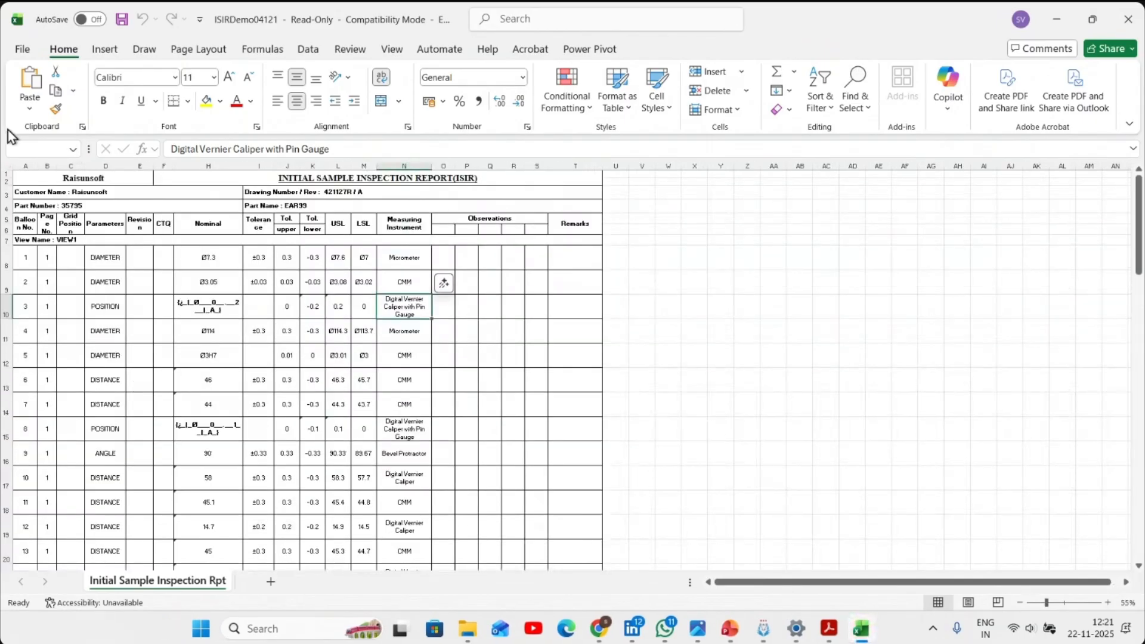
- Save the inspection report as a PDF named ISIRDemo04121.pdf on the Desktop
click(21, 51)
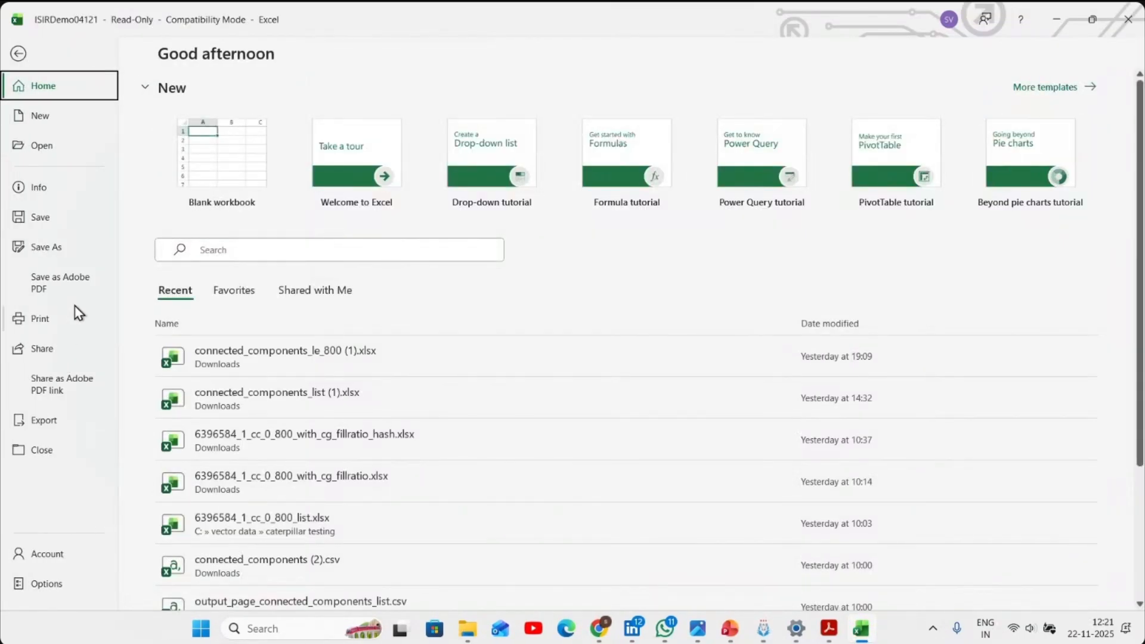
click(82, 246)
click(263, 365)
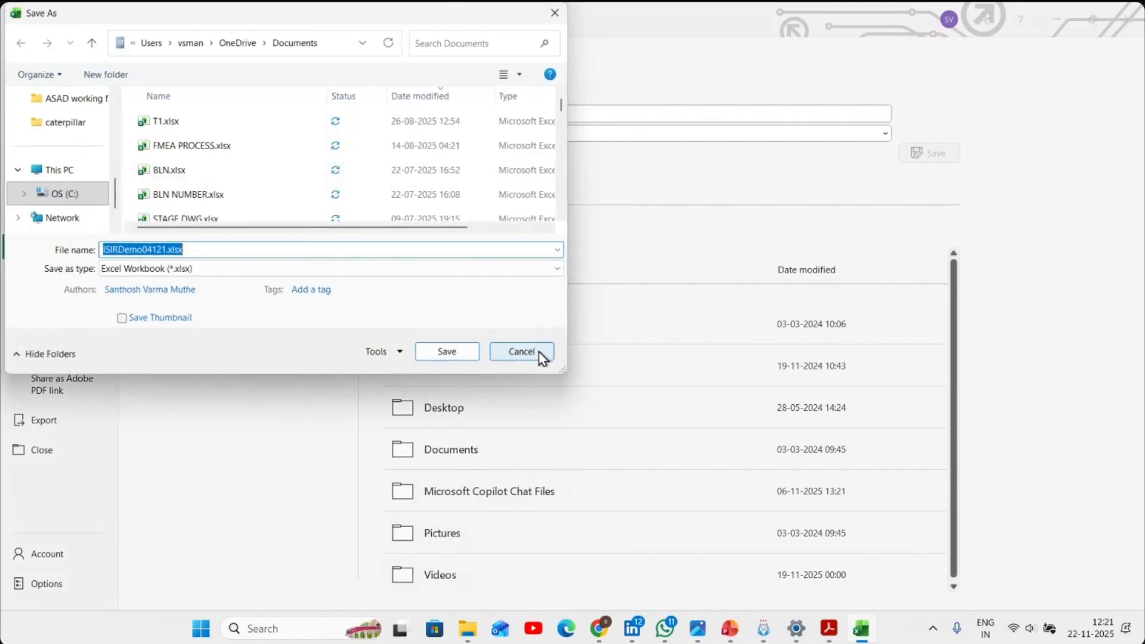
click(231, 268)
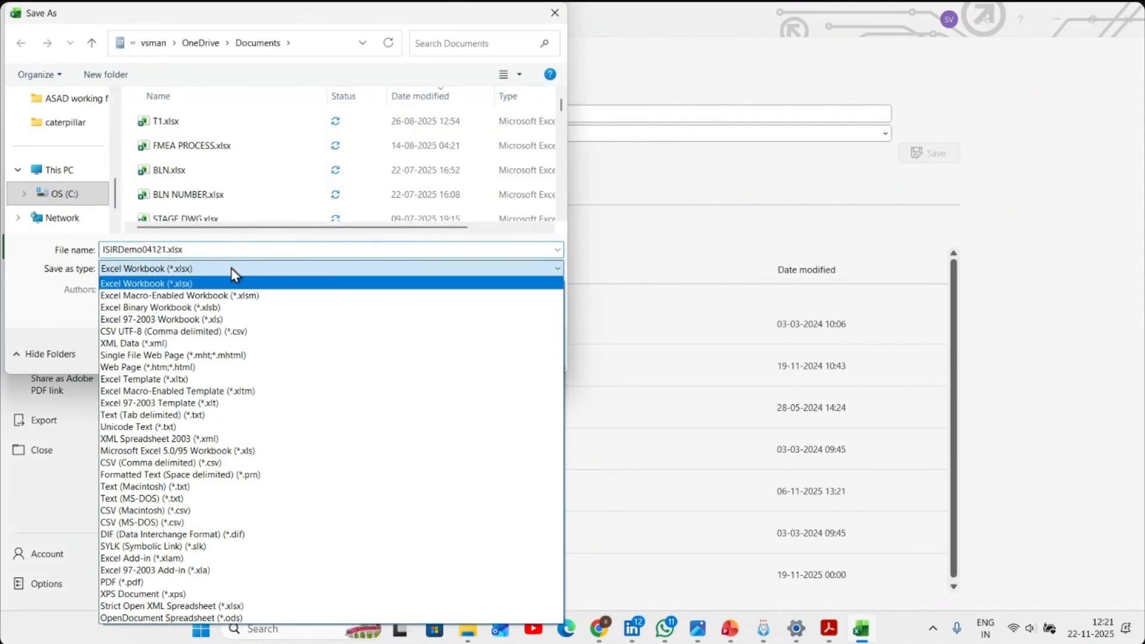
click(137, 581)
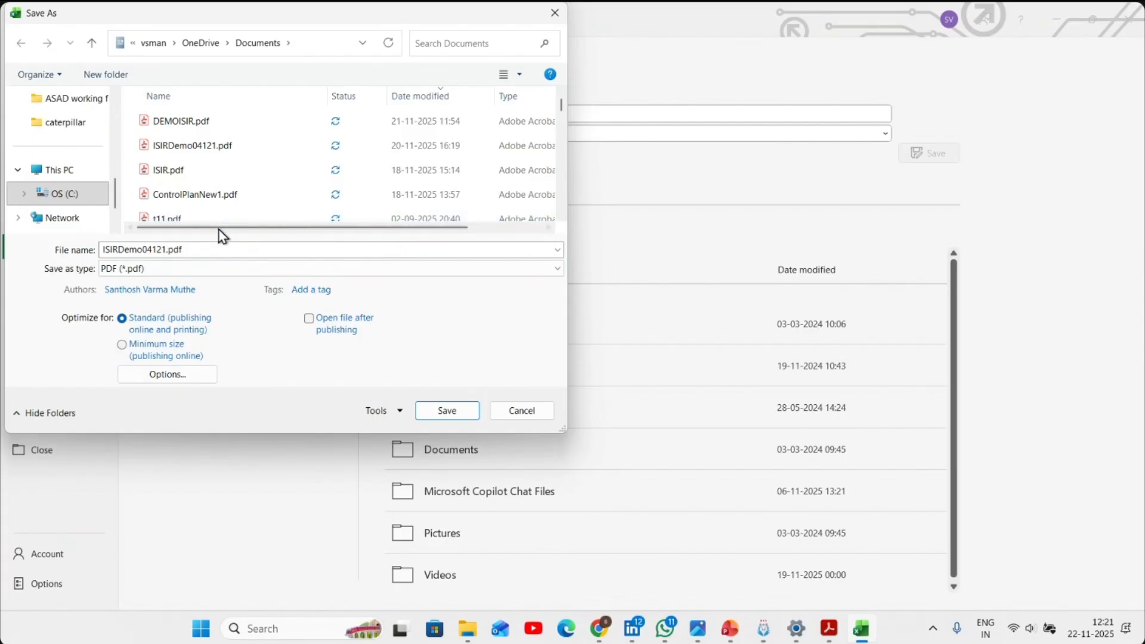
scroll(86, 173, up, 5)
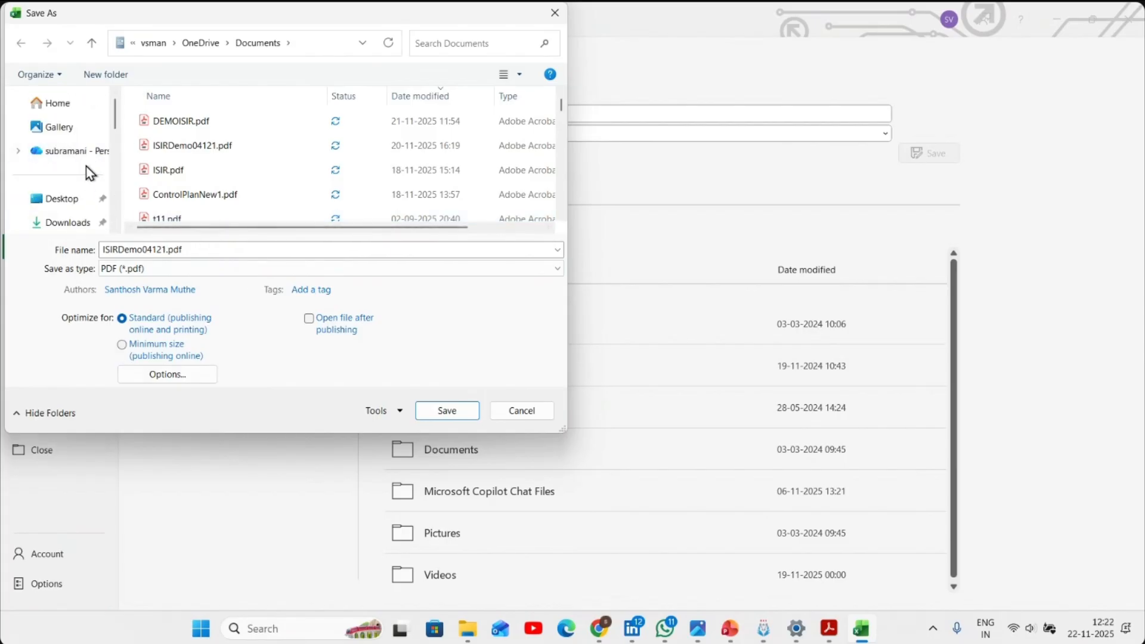
click(62, 198)
double_click(226, 248)
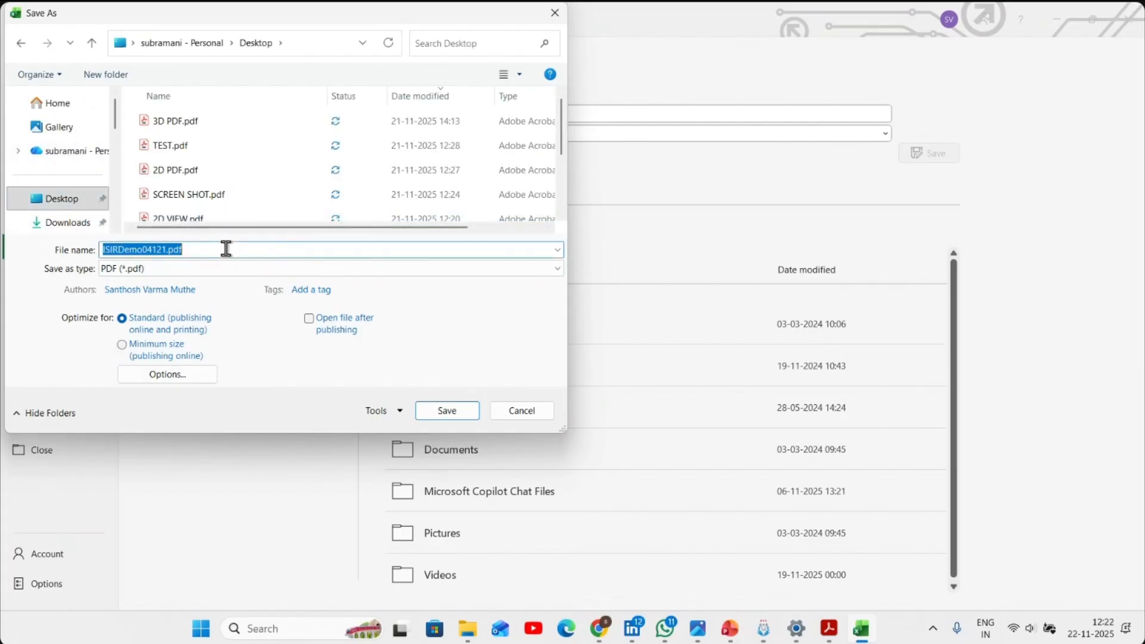
click(463, 408)
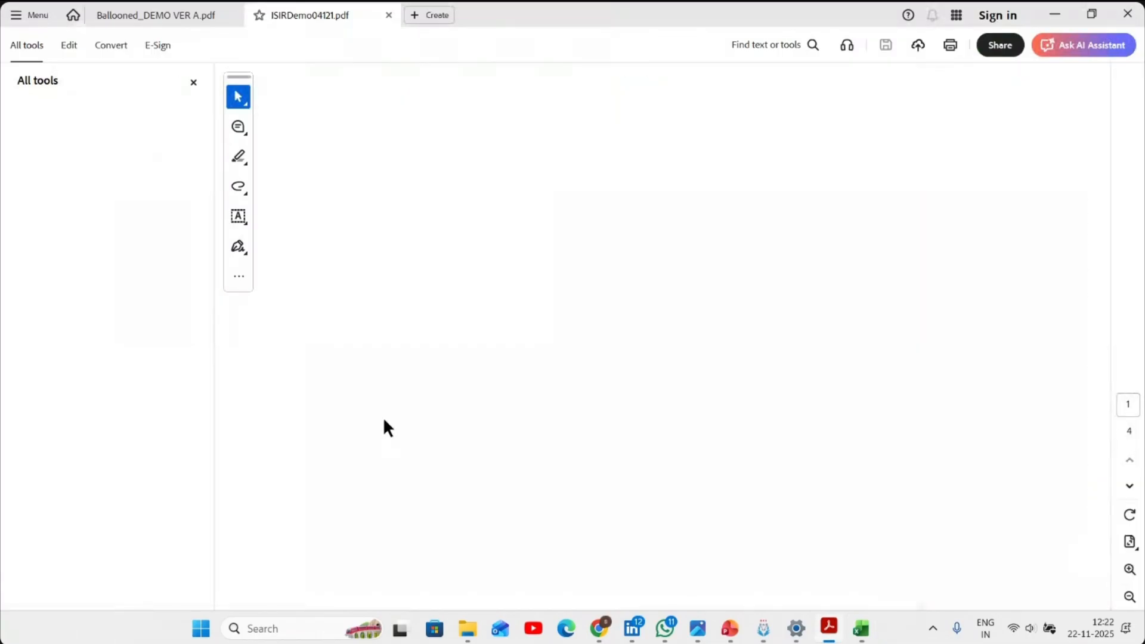
- Examine the pages of the exported ISIR PDF, checking the balloon numbers, nominals, tolerances and measuring instruments
click(193, 82)
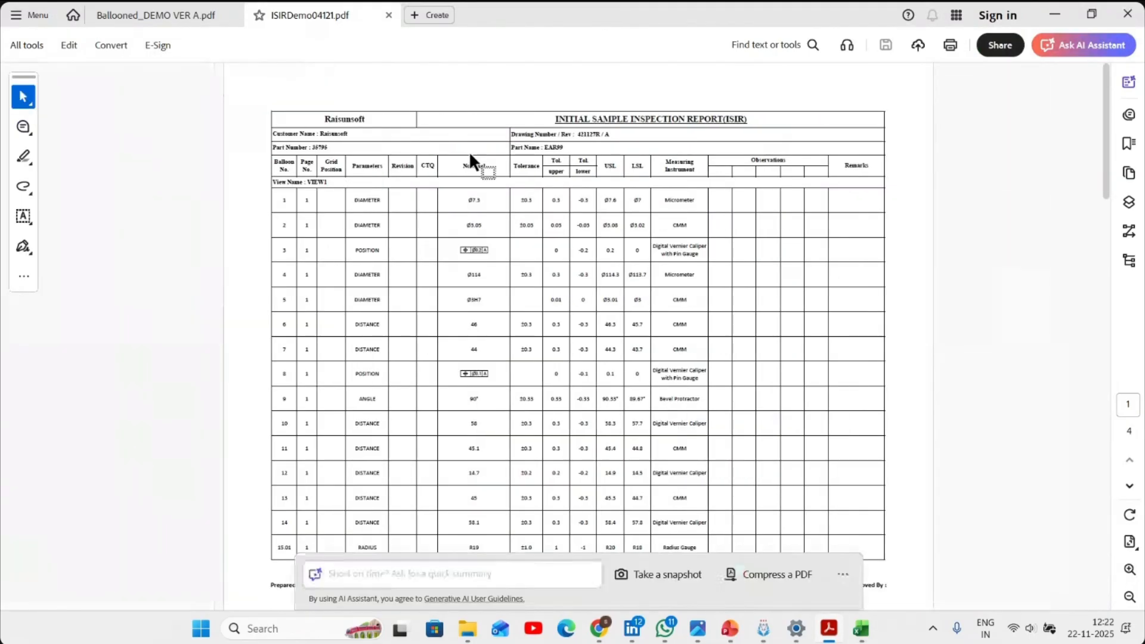
scroll(754, 365, up, 1)
scroll(744, 369, down, 1)
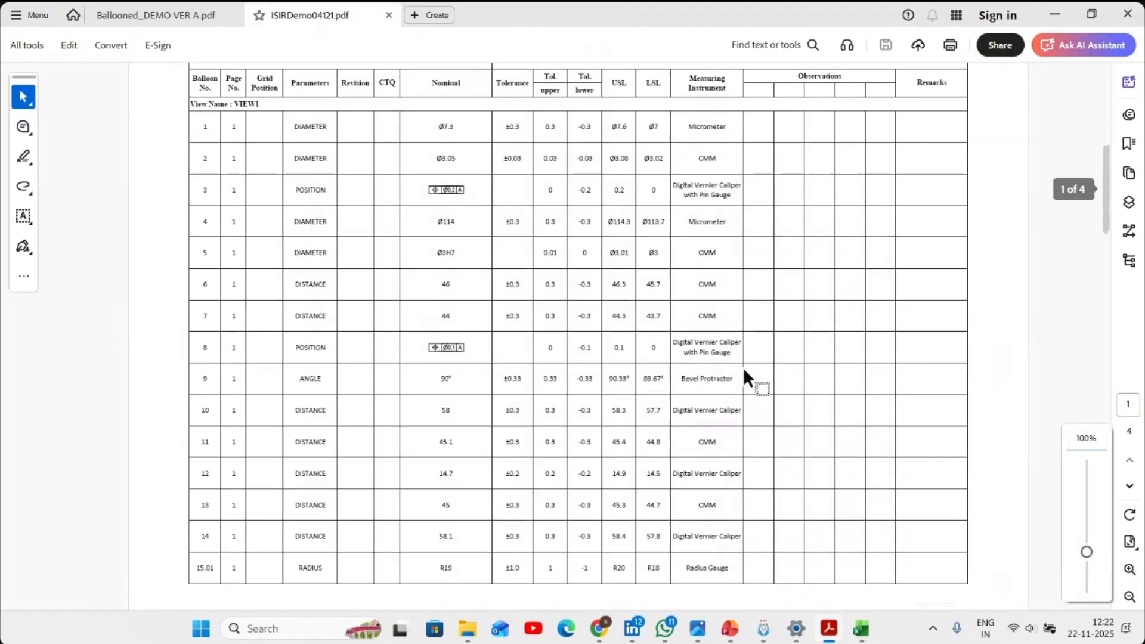
scroll(743, 369, up, 3)
scroll(742, 367, down, 15)
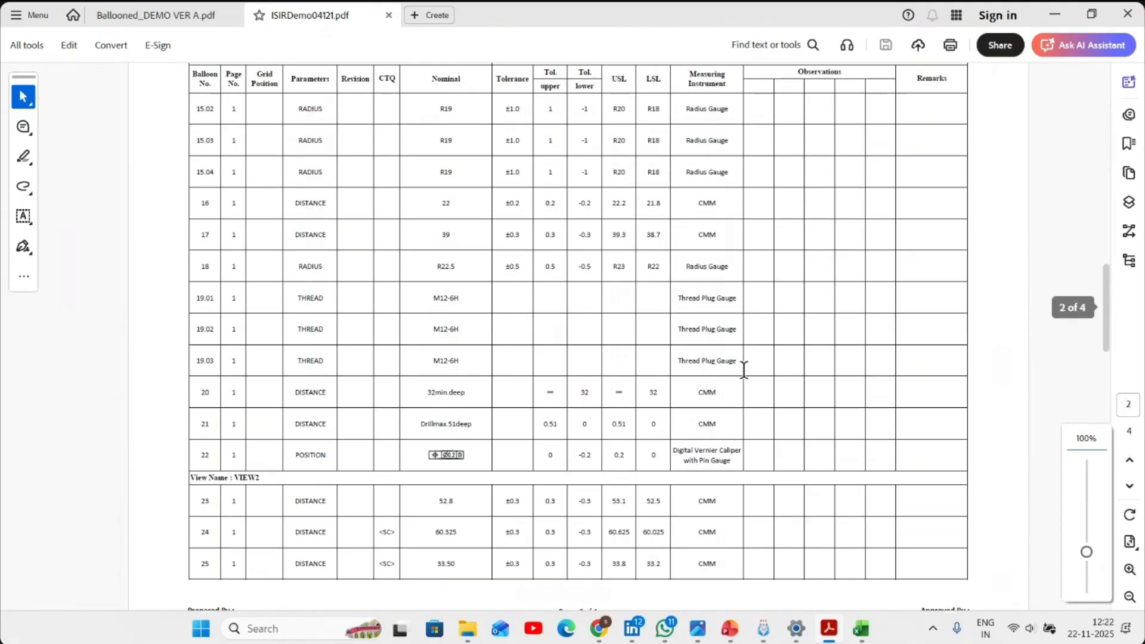
scroll(744, 372, down, 10)
scroll(655, 352, down, 4)
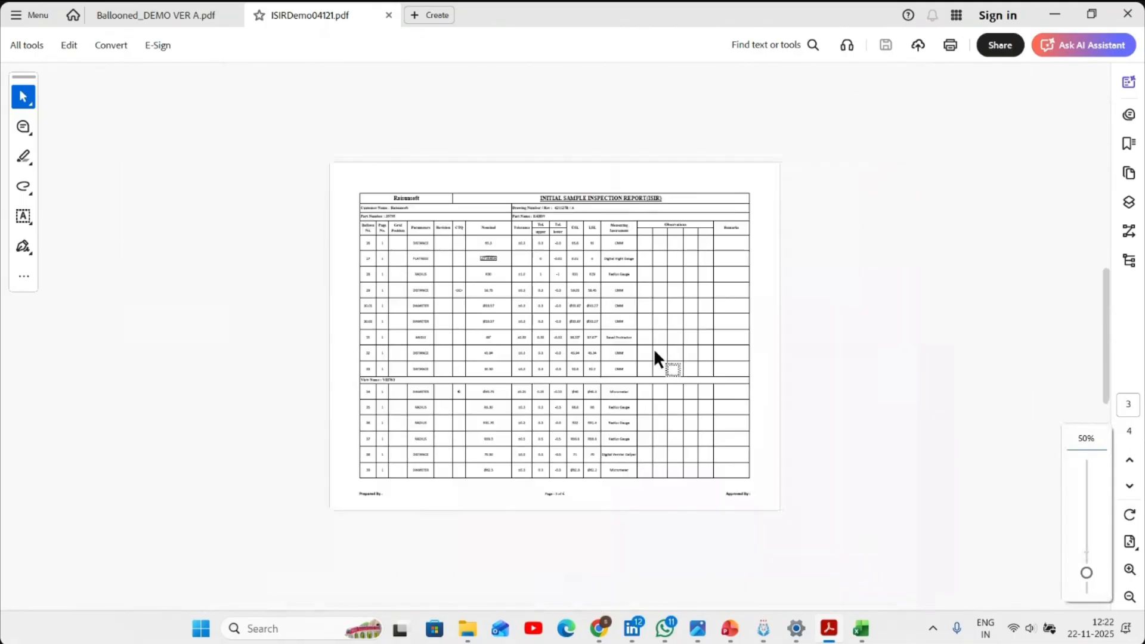
scroll(653, 358, up, 3)
scroll(649, 373, down, 5)
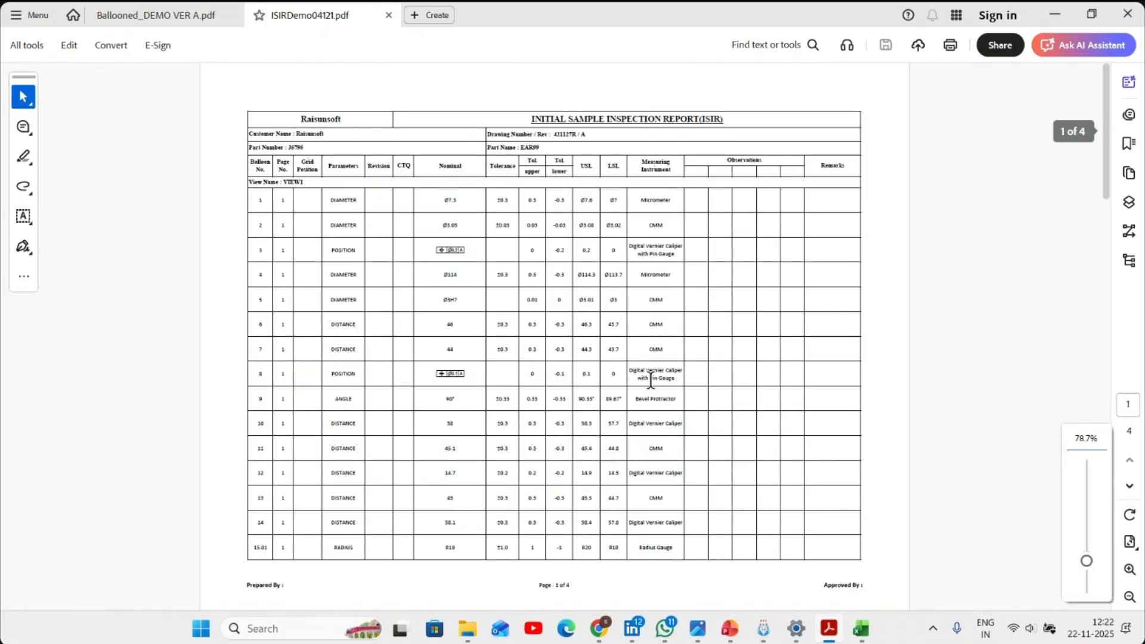
scroll(650, 380, up, 10)
scroll(650, 380, down, 10)
scroll(650, 380, up, 10)
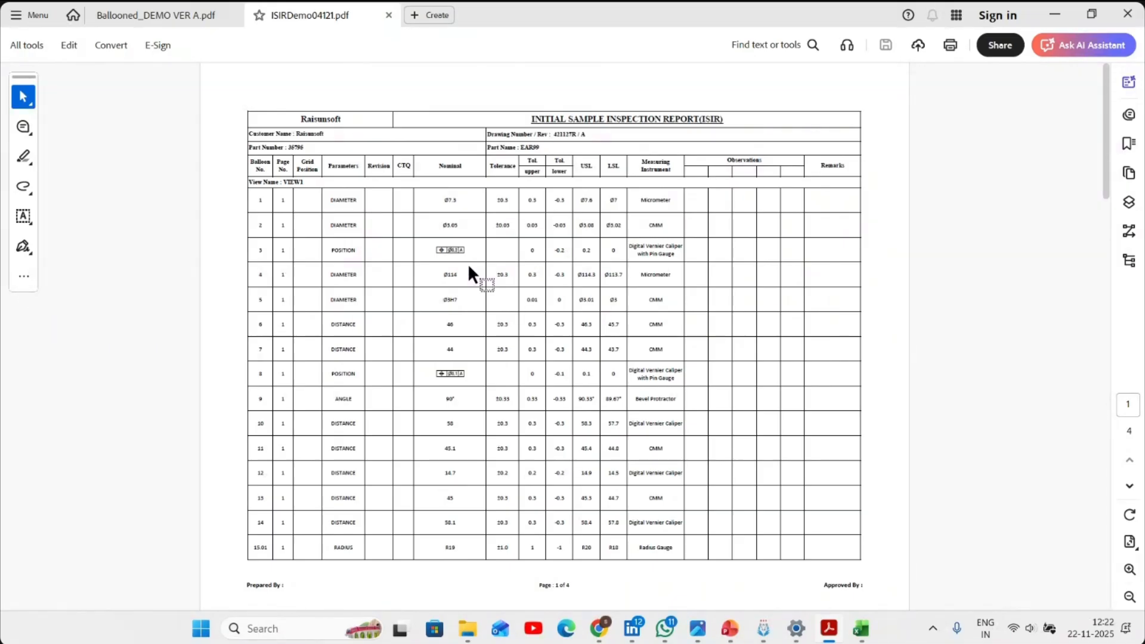
scroll(544, 210, down, 15)
scroll(548, 226, up, 15)
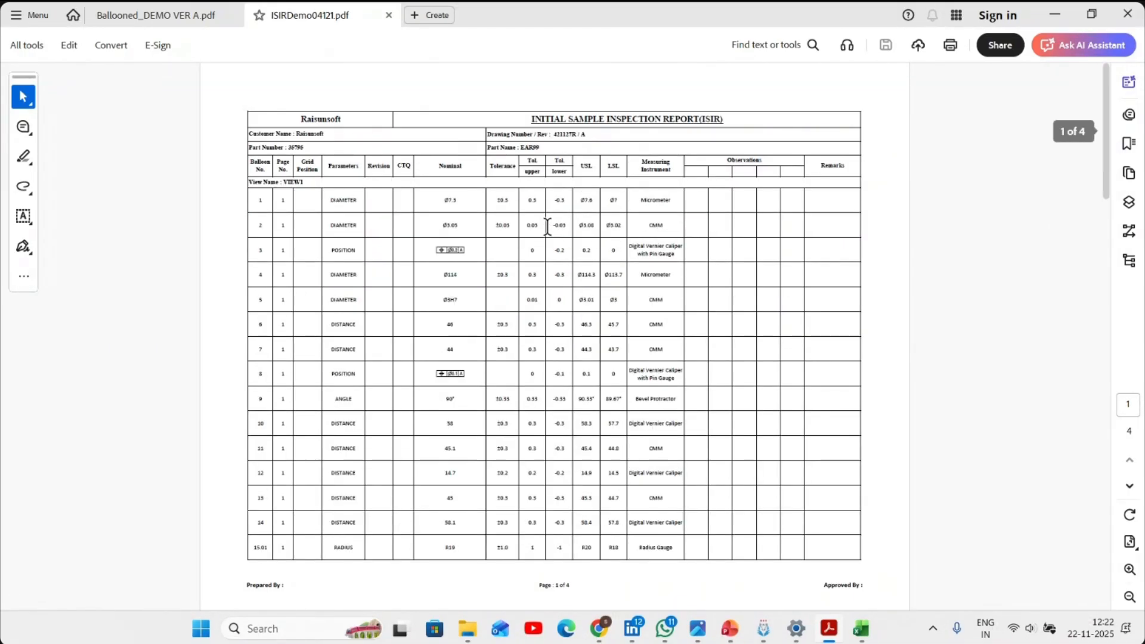
- Close the open PDF documents and switch to Viswa IR Gen
click(1129, 10)
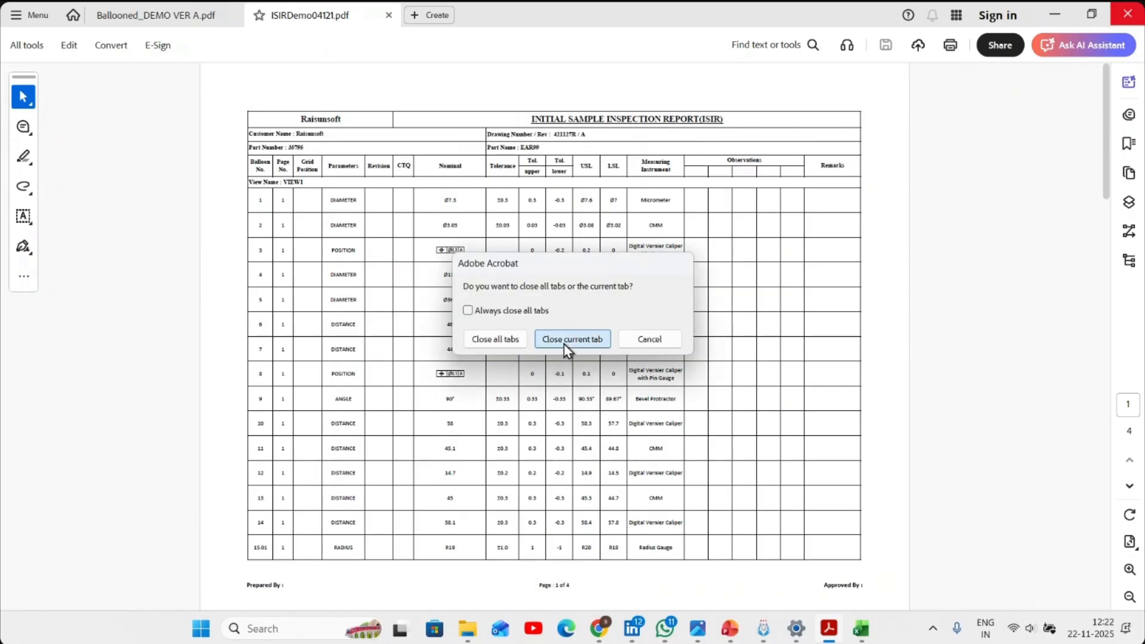
click(564, 340)
click(1128, 13)
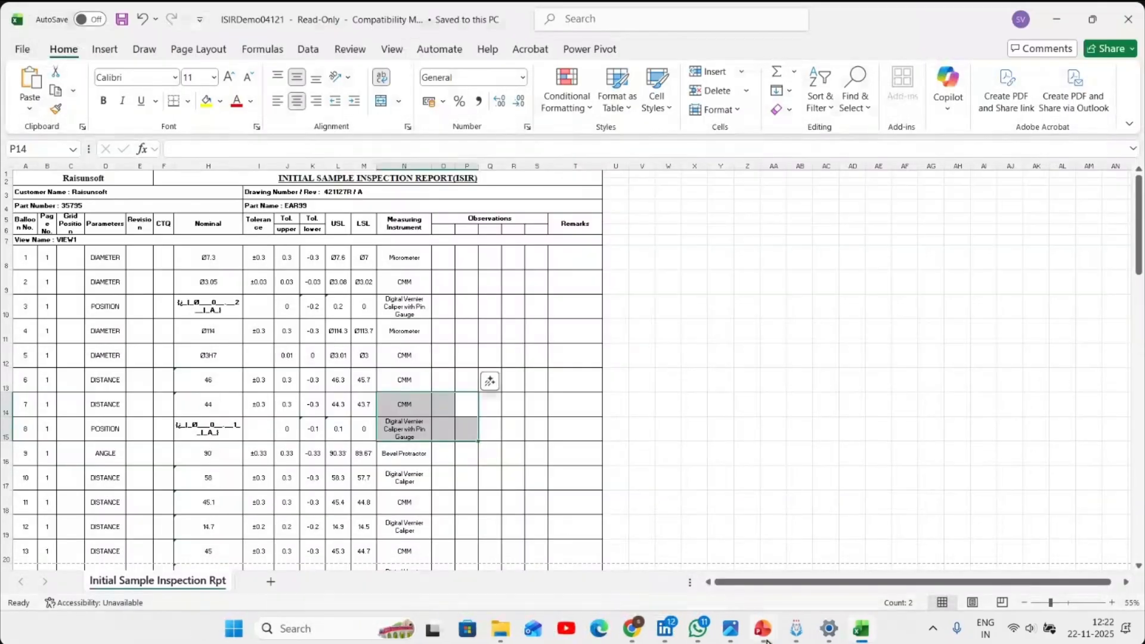
click(696, 638)
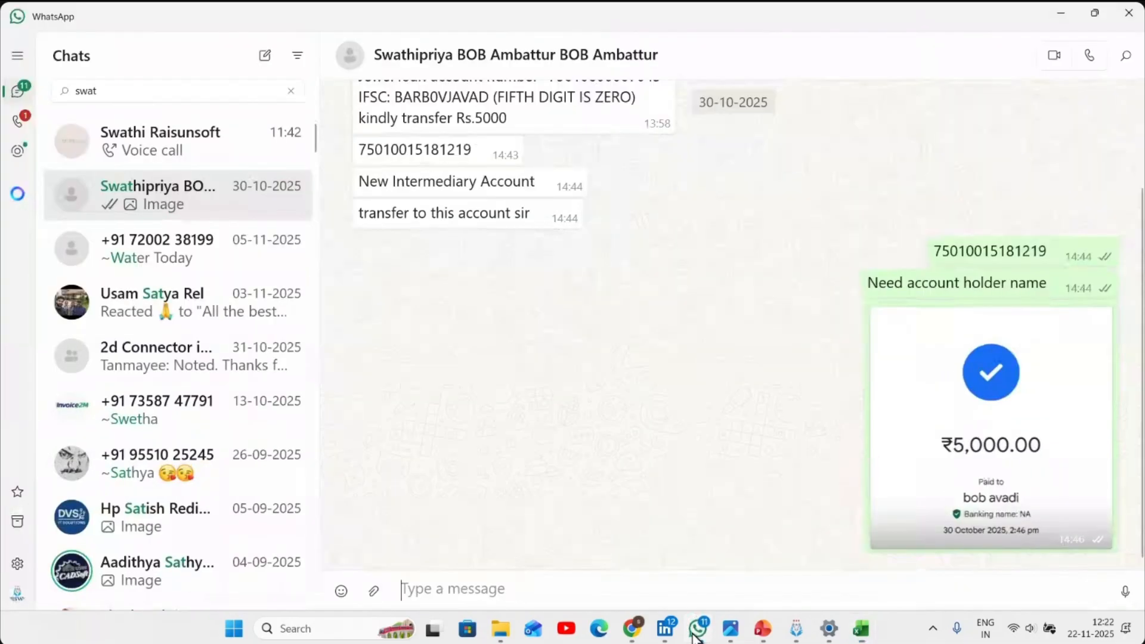
click(800, 634)
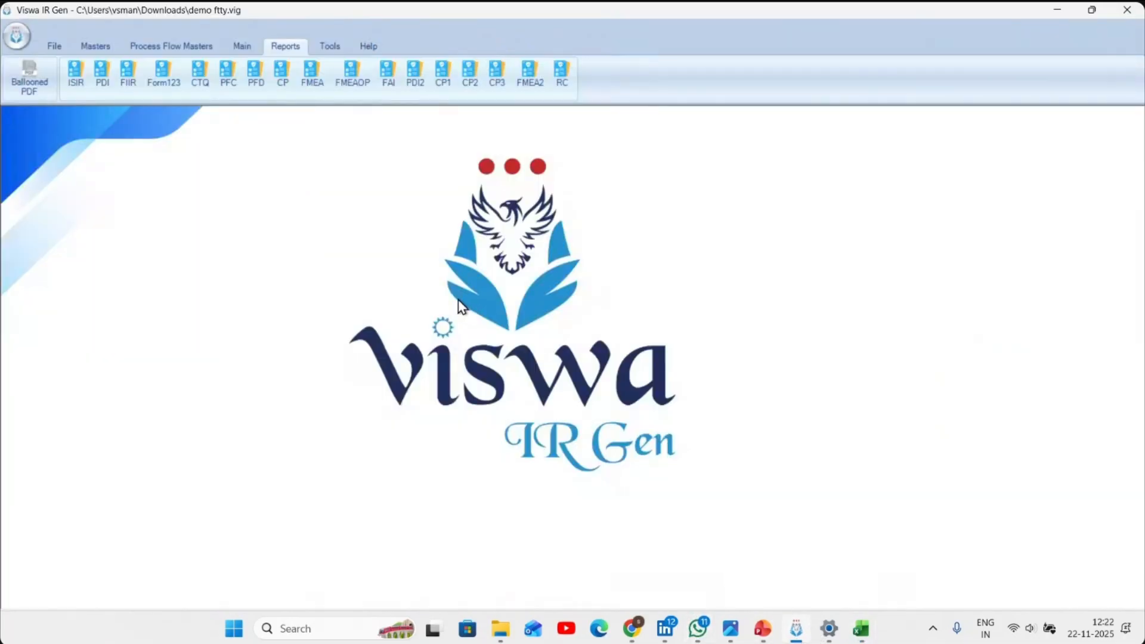
- Open the balloons of drawing DEMO VER A and add a grid whose window selection spans the drawing's border frame
click(241, 49)
click(121, 92)
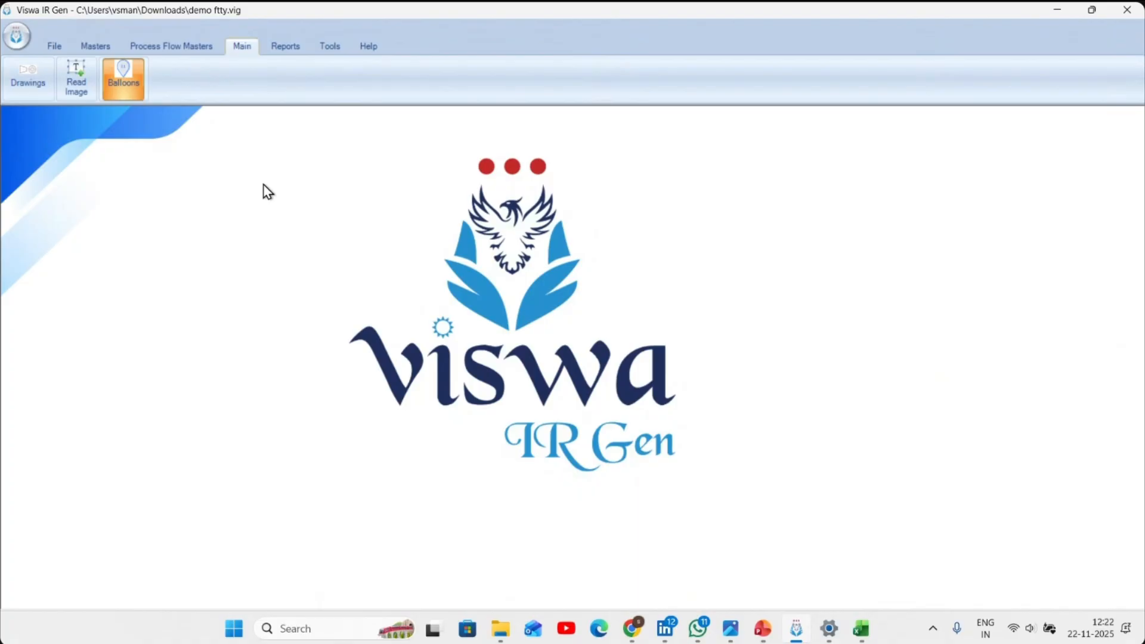
scroll(271, 186, down, 2)
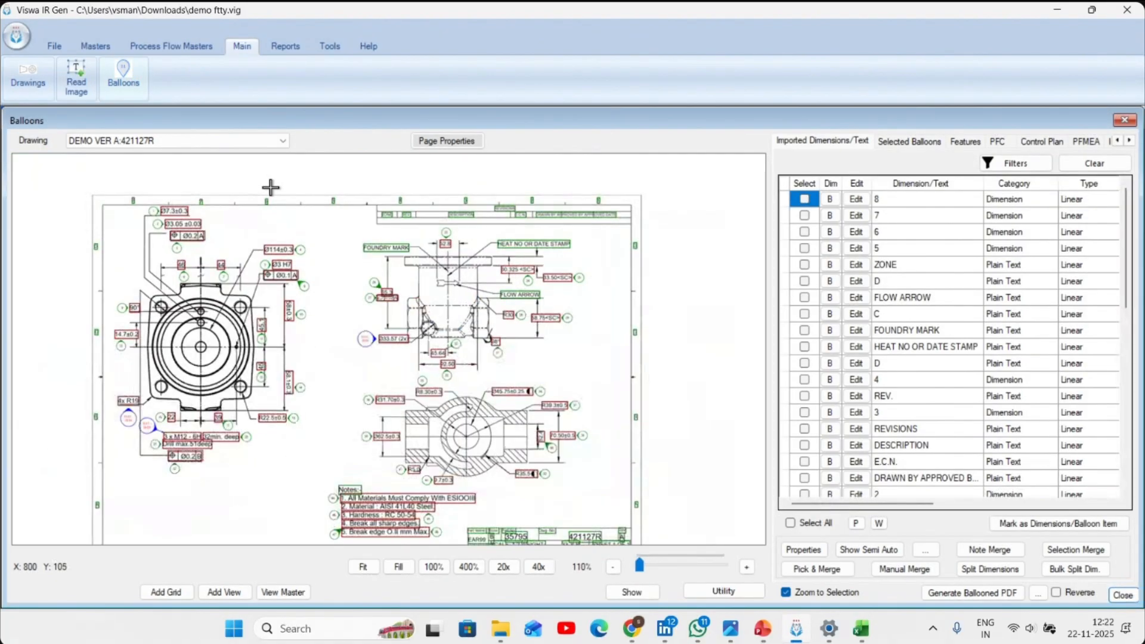
drag(334, 333, 308, 353)
click(164, 593)
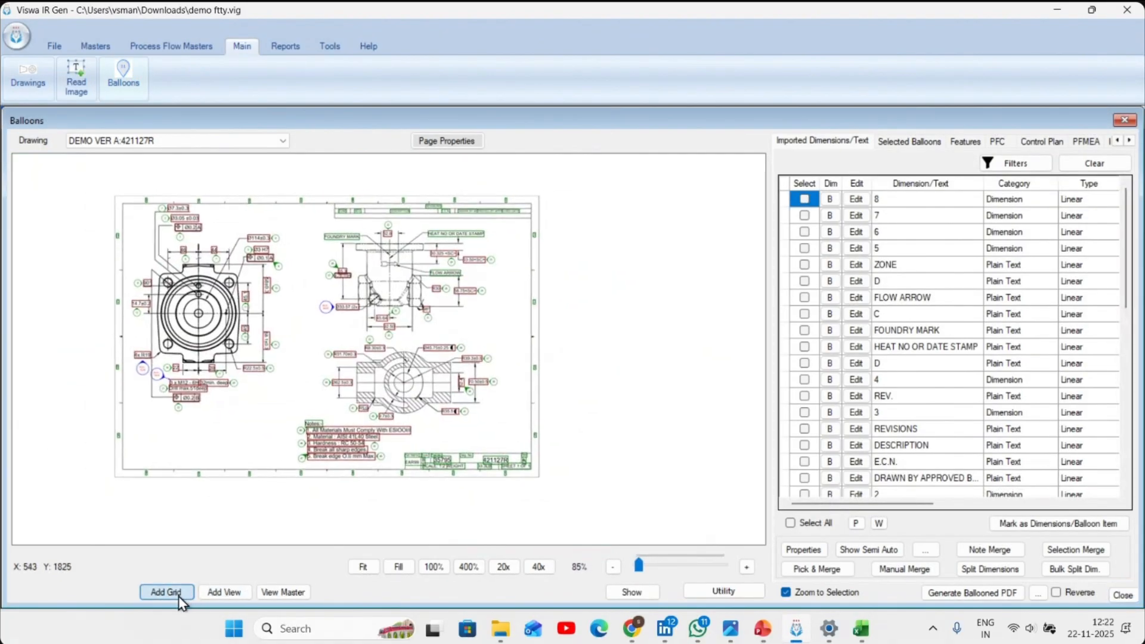
click(759, 156)
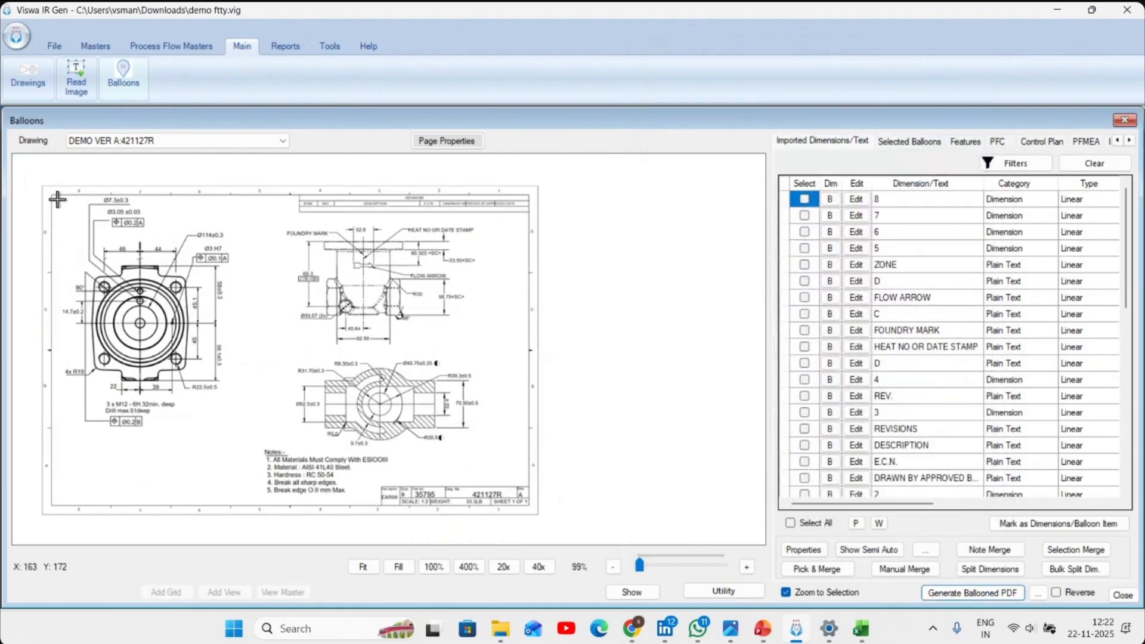
mouse_move(57, 200)
mouse_down()
mouse_move(385, 444)
mouse_move(529, 509)
mouse_up()
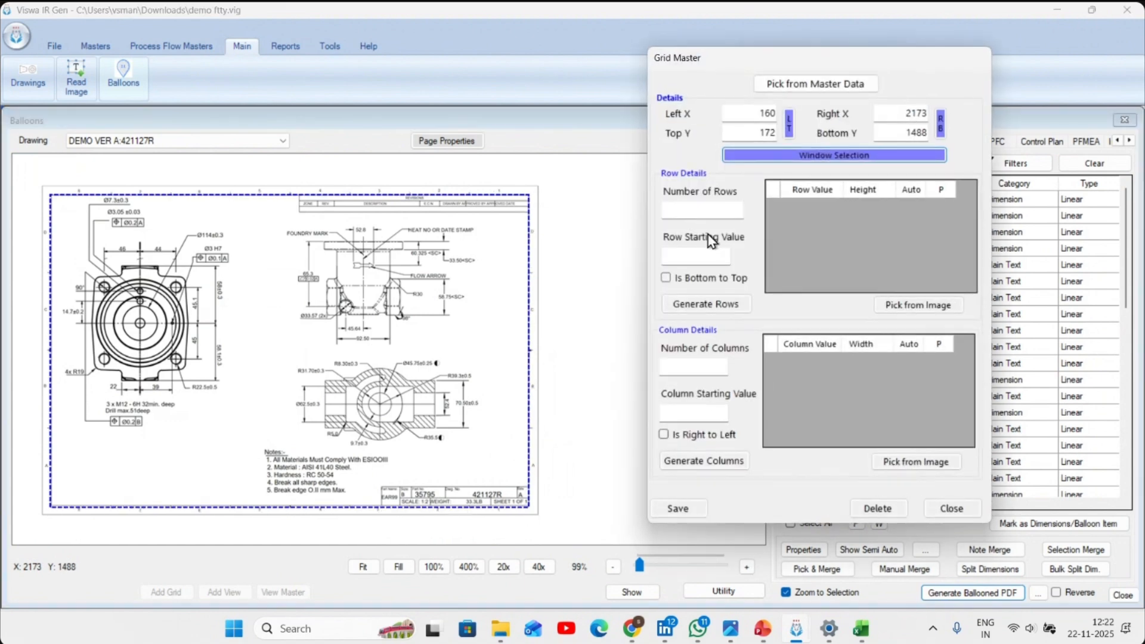
- Generate 4 grid rows starting at D and 8 columns starting at 8 with the Is Right to Left option
click(715, 213)
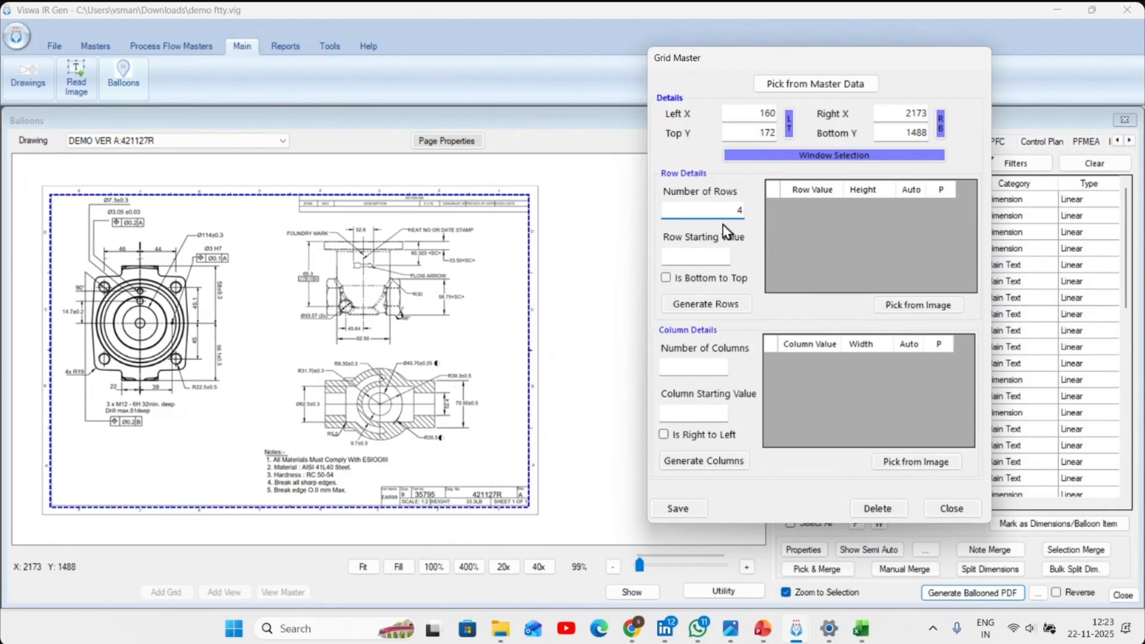
click(697, 257)
click(707, 304)
click(705, 368)
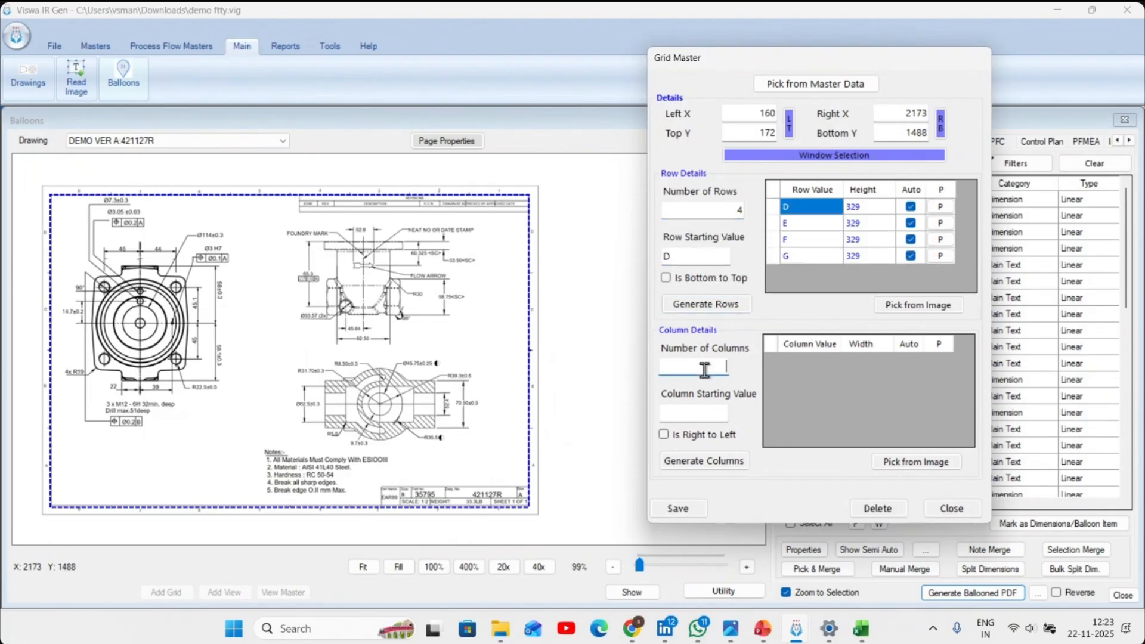
click(706, 438)
click(704, 460)
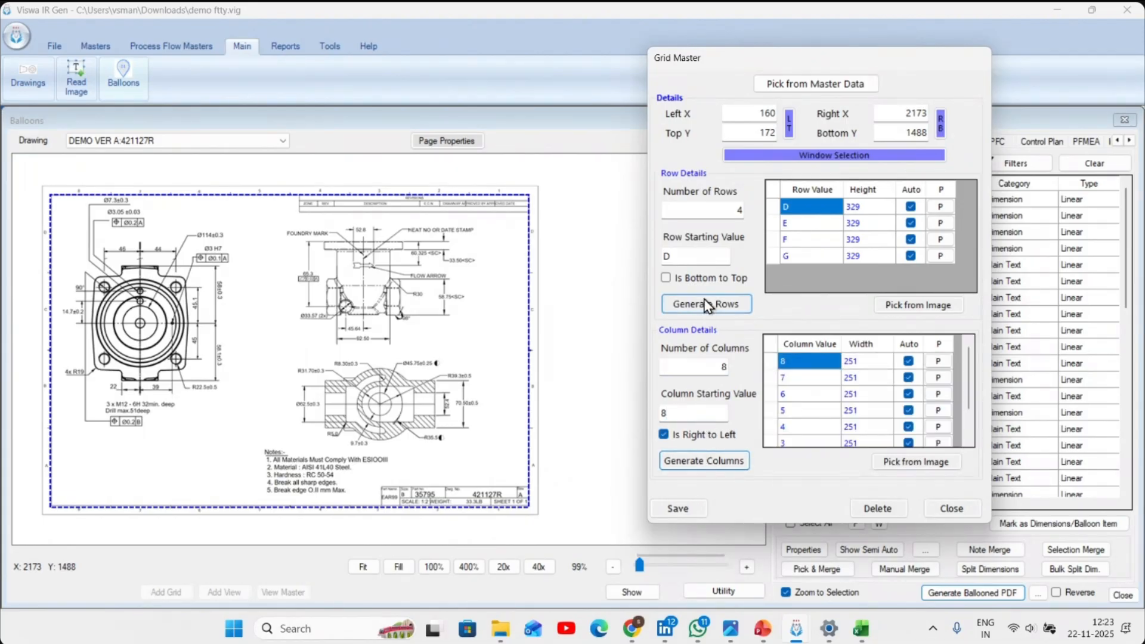
- Regenerate the grid rows with the Is Bottom to Top option and save the grid
click(710, 278)
click(709, 306)
click(678, 509)
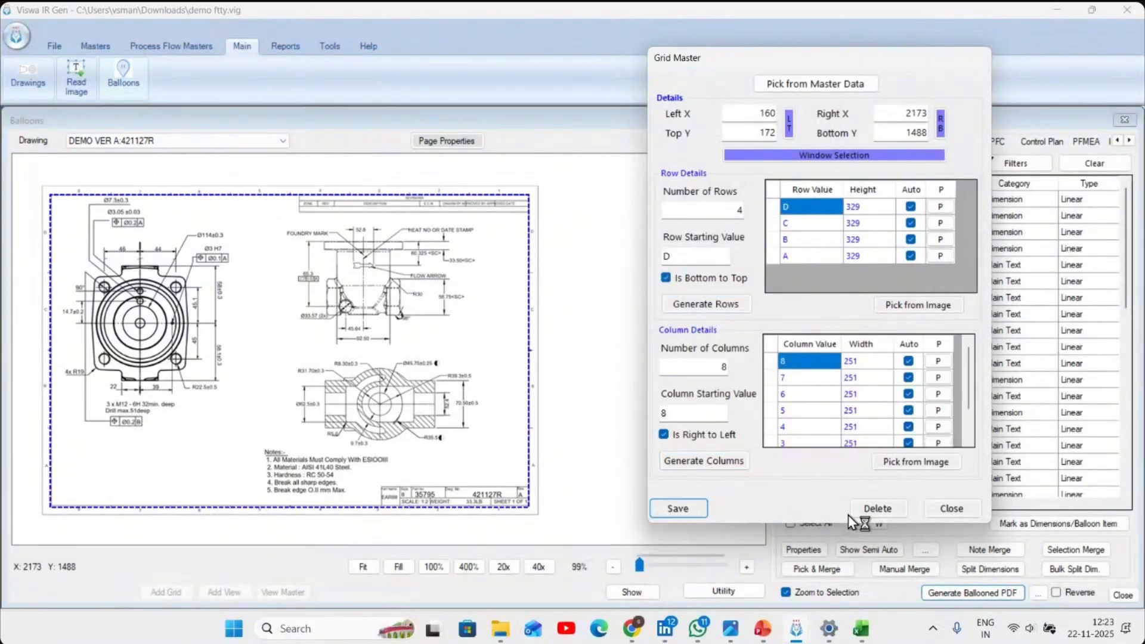
click(950, 509)
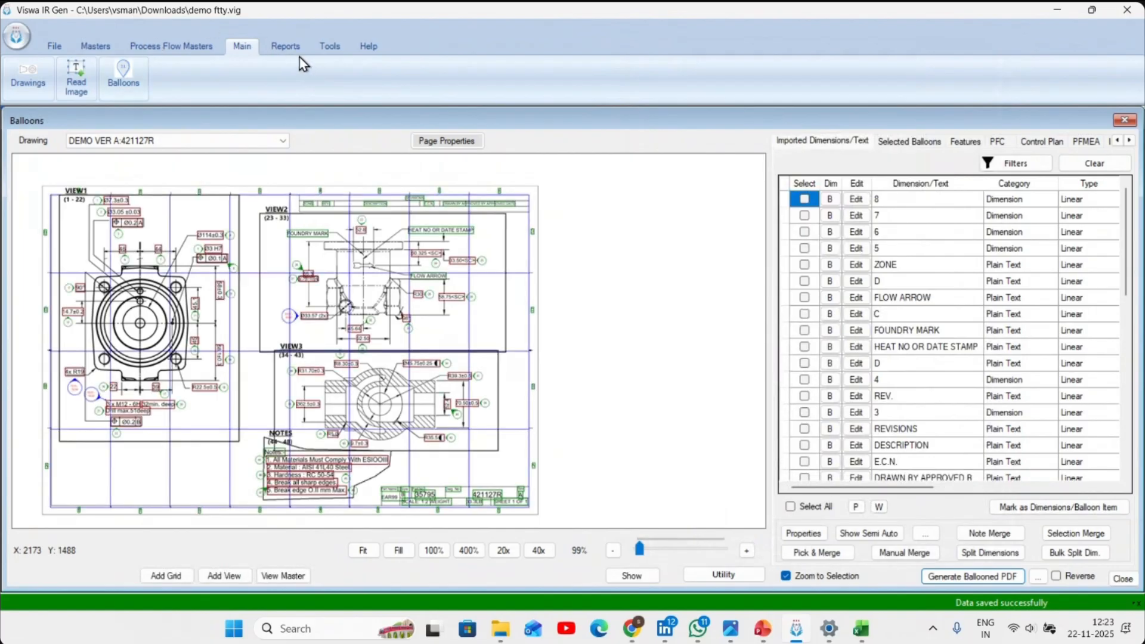
- Generate the Initial Sample Inspection Report for DEMO VER A, check its grid positions in Excel, and close the workbook
click(286, 46)
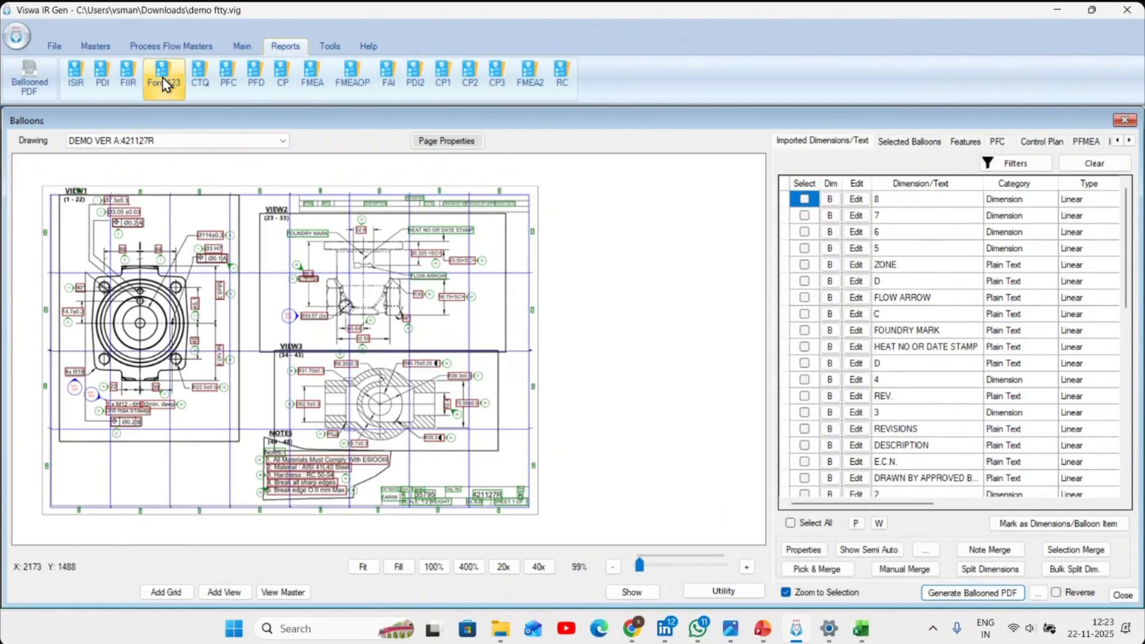
click(77, 71)
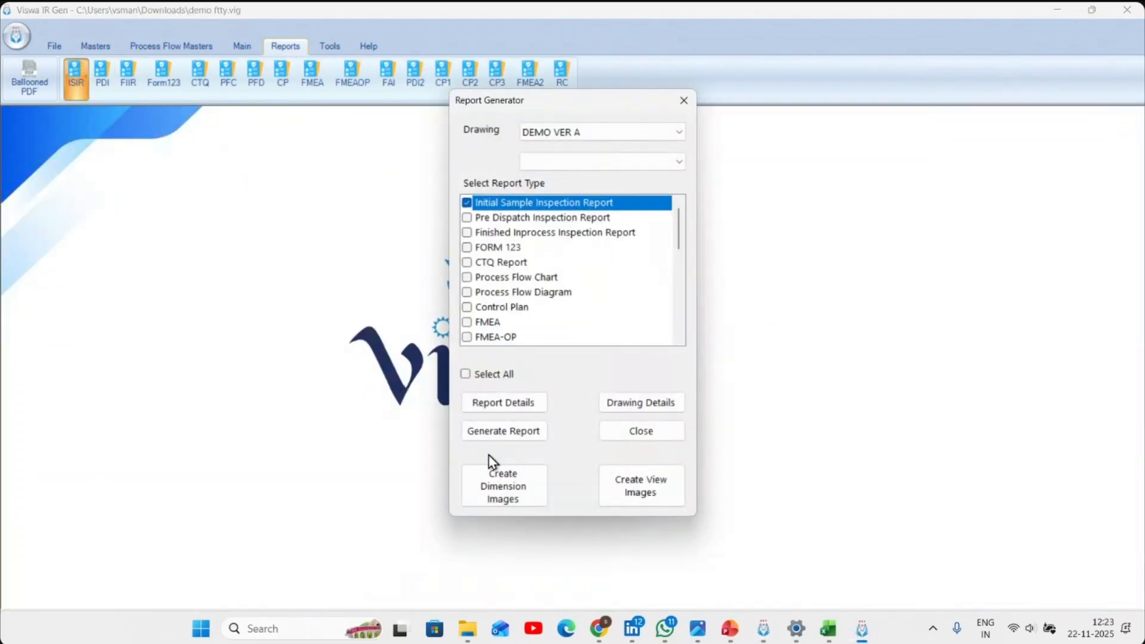
click(488, 436)
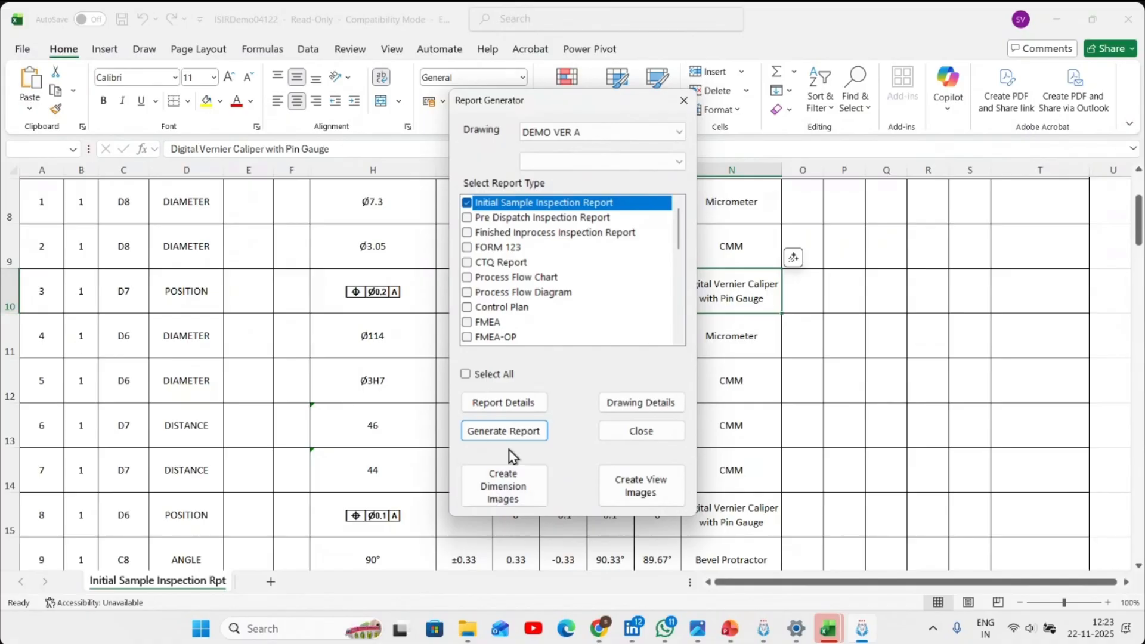
click(641, 433)
click(579, 299)
scroll(582, 301, up, 1)
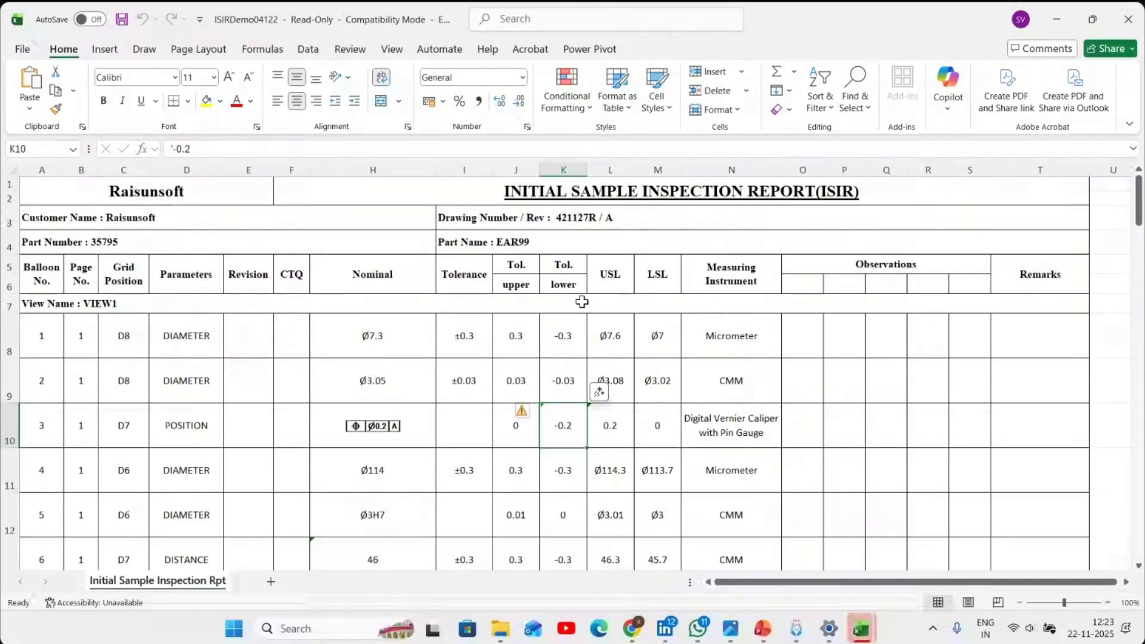
click(1128, 19)
click(609, 396)
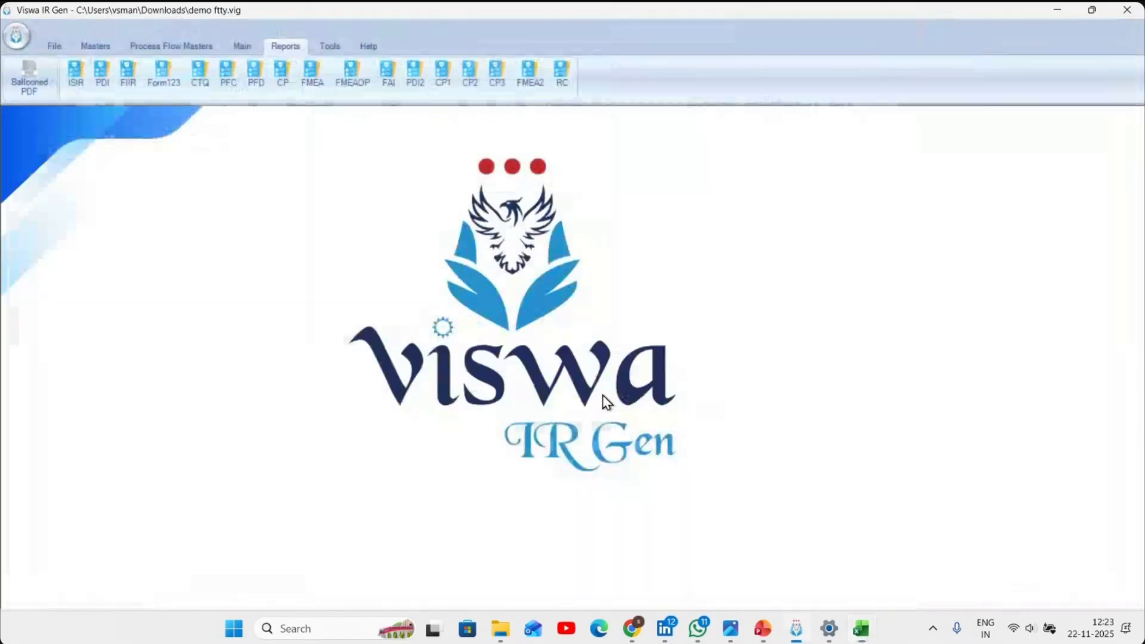
- Add operation number 10 with the operation name CASTING INWARD to the drawing's PFC and save it
click(242, 46)
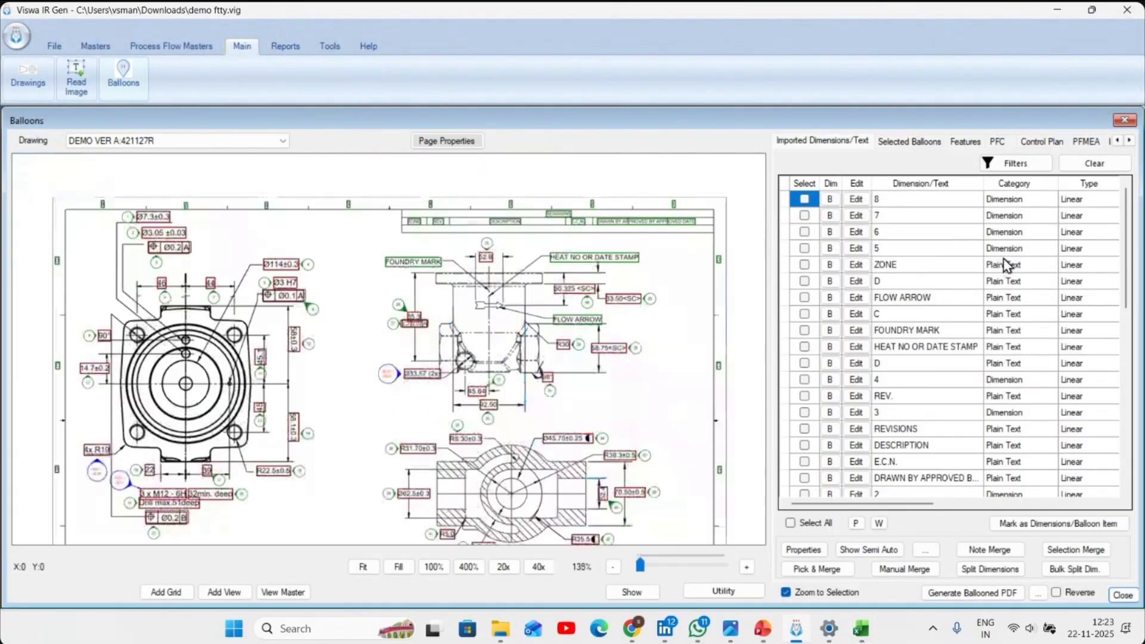
click(1003, 146)
click(804, 530)
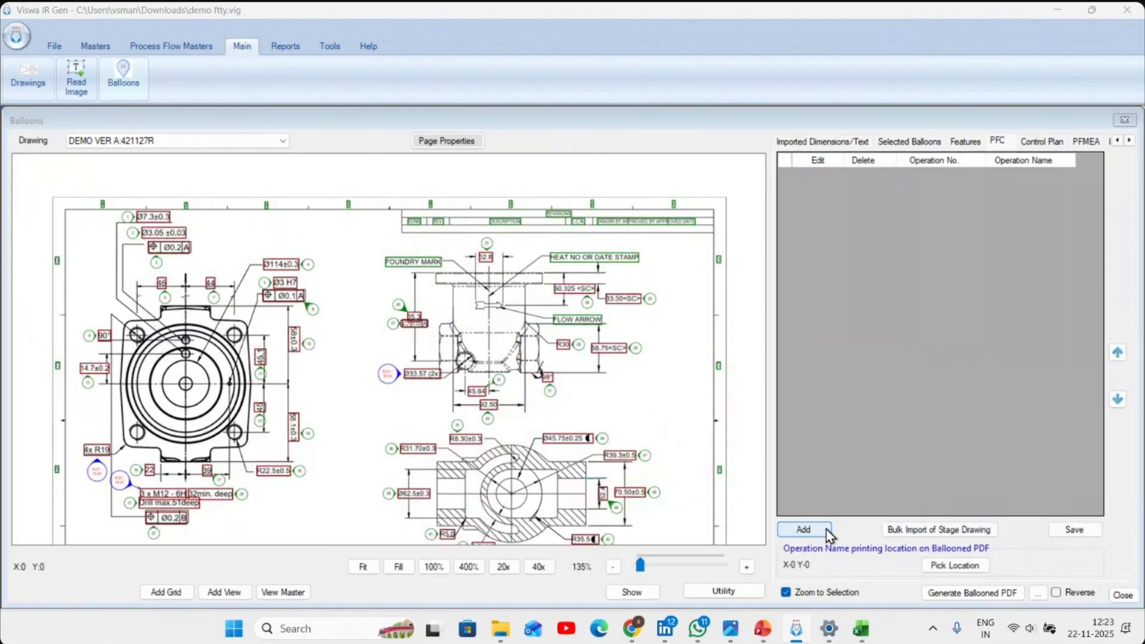
click(599, 168)
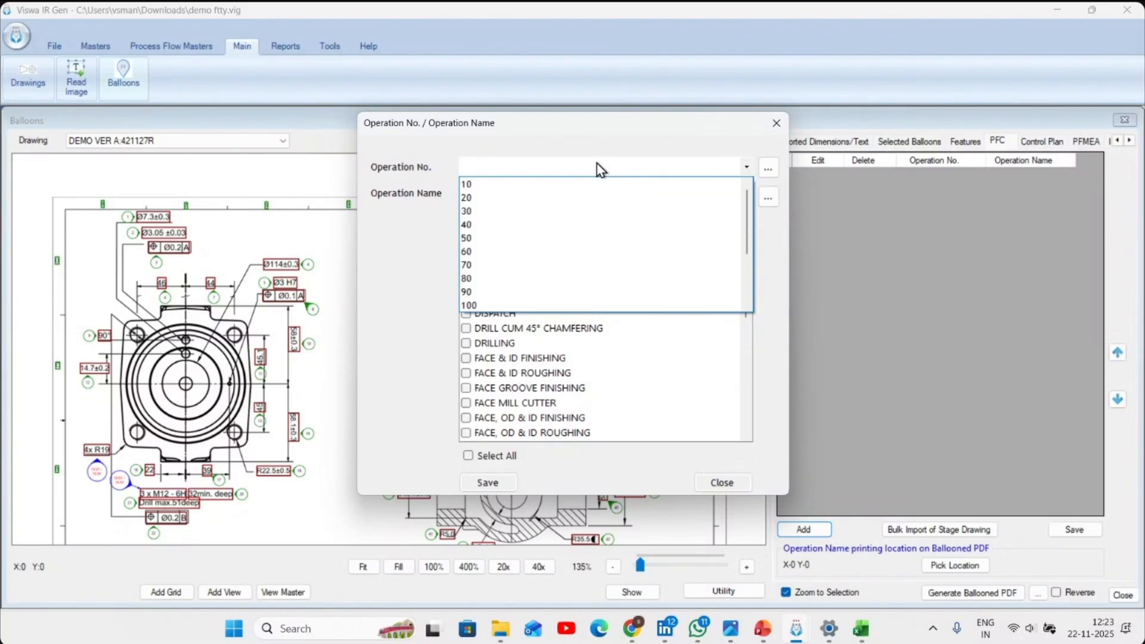
click(599, 168)
click(598, 169)
click(490, 186)
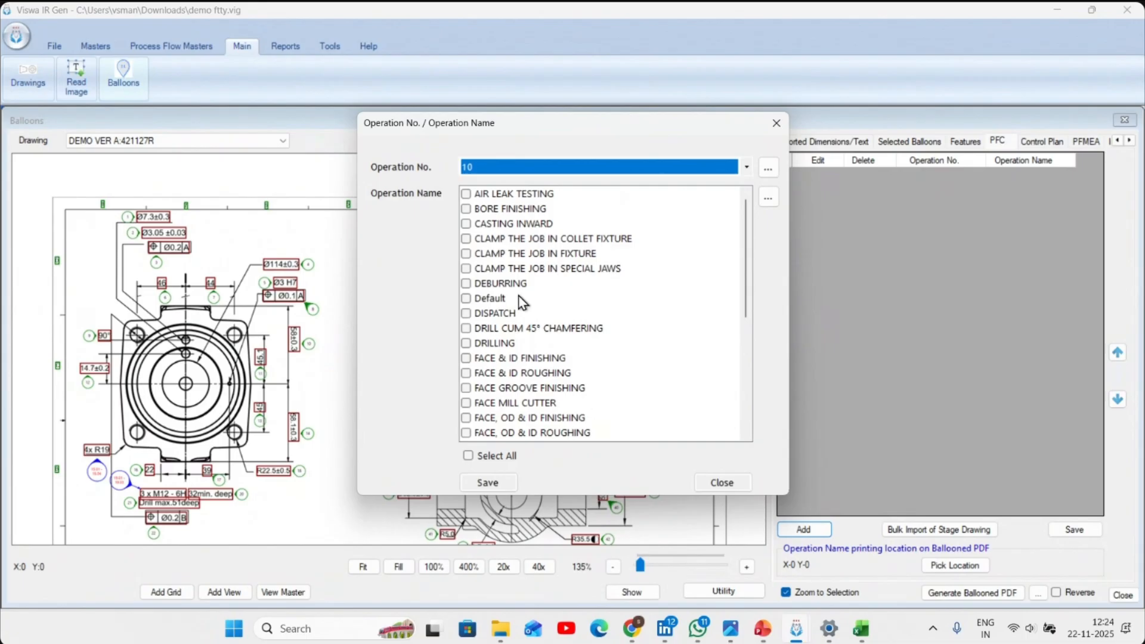
scroll(540, 277, down, 5)
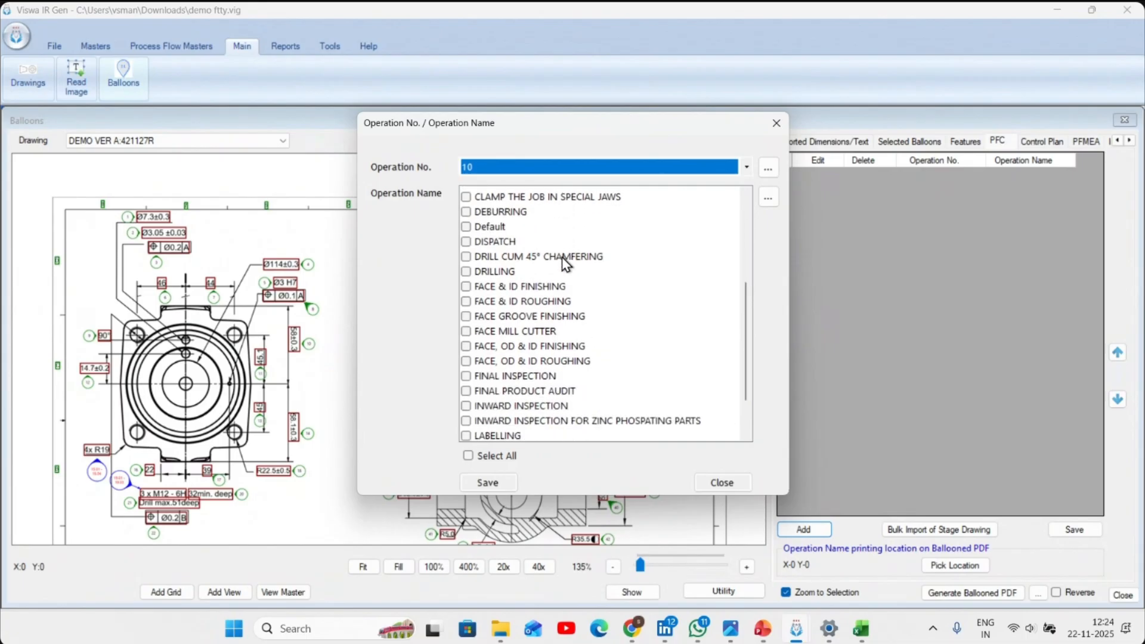
scroll(567, 255, up, 5)
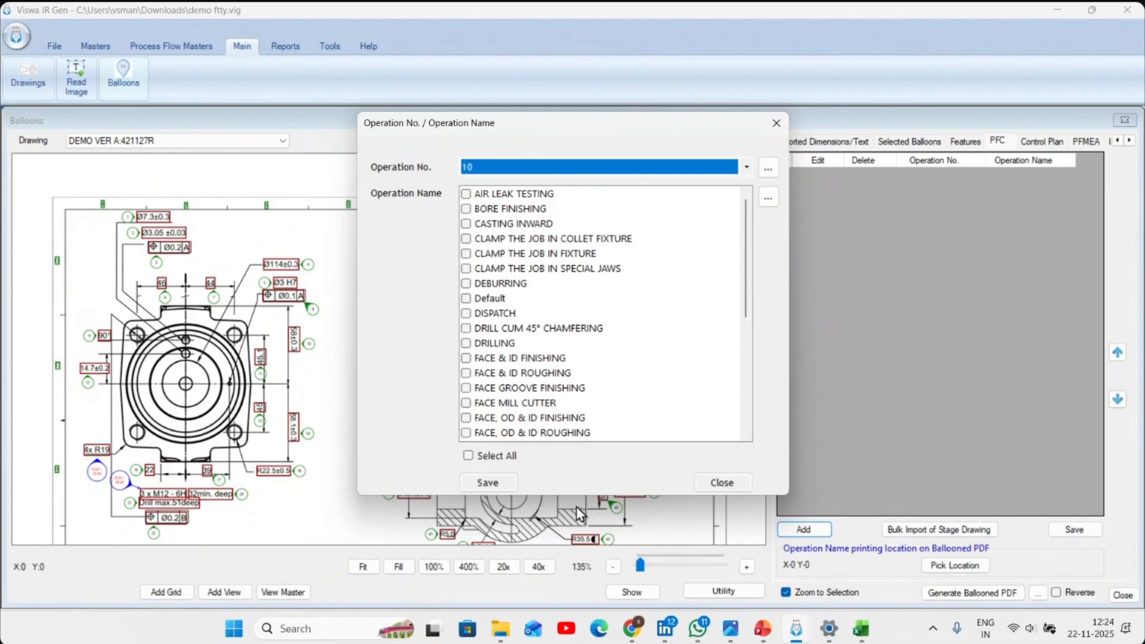
click(546, 226)
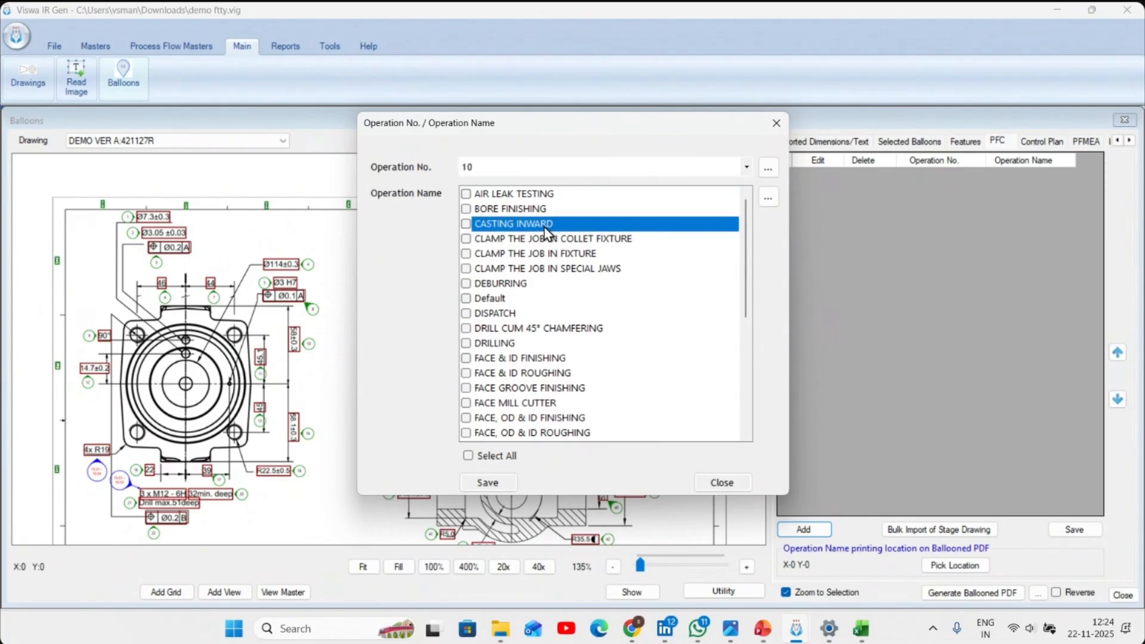
click(501, 484)
- Add operation number 20 with the operation name FACE & ID ROUGHING to the PFC and save it
click(601, 171)
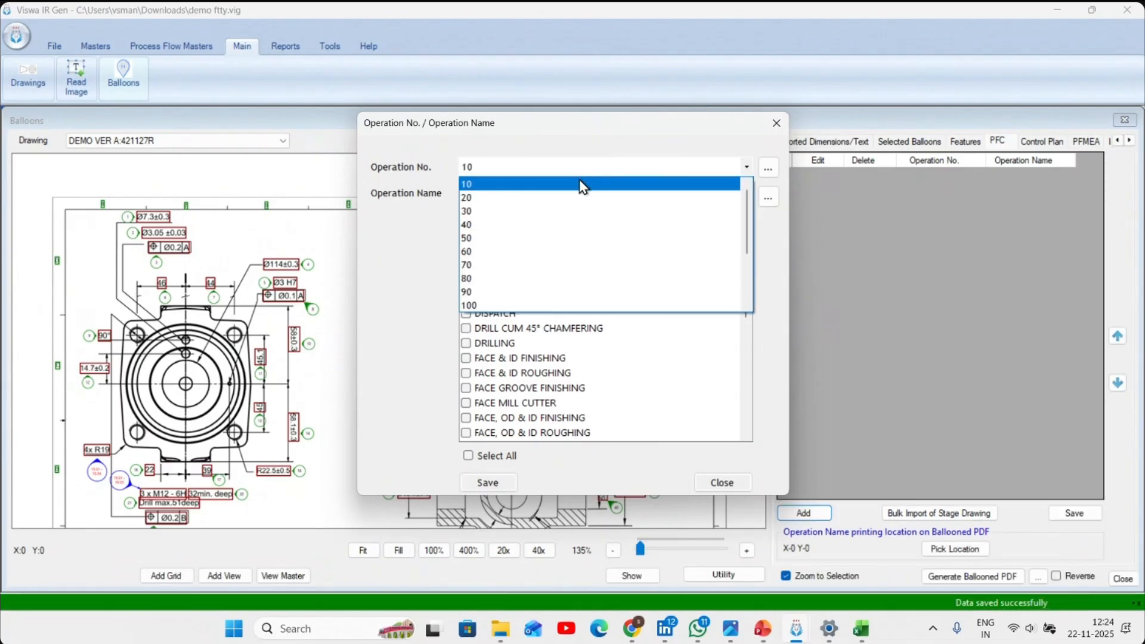
click(525, 203)
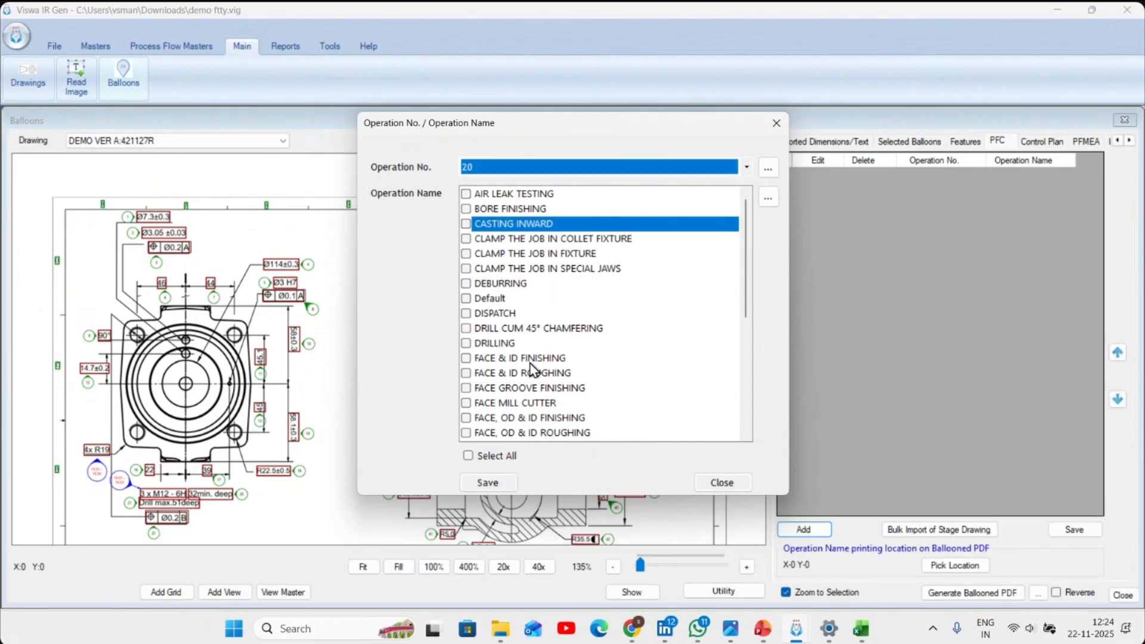
click(549, 373)
click(489, 481)
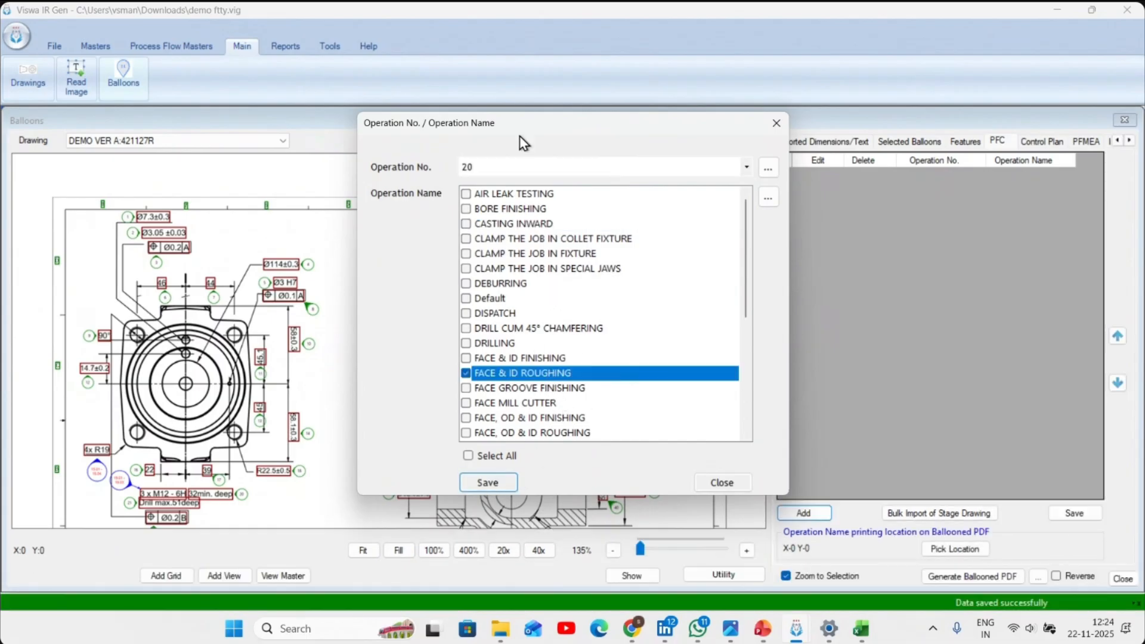
- Add operation number 30 with the operation name FACE & ID FINISHING to the PFC
click(516, 167)
click(499, 197)
click(542, 358)
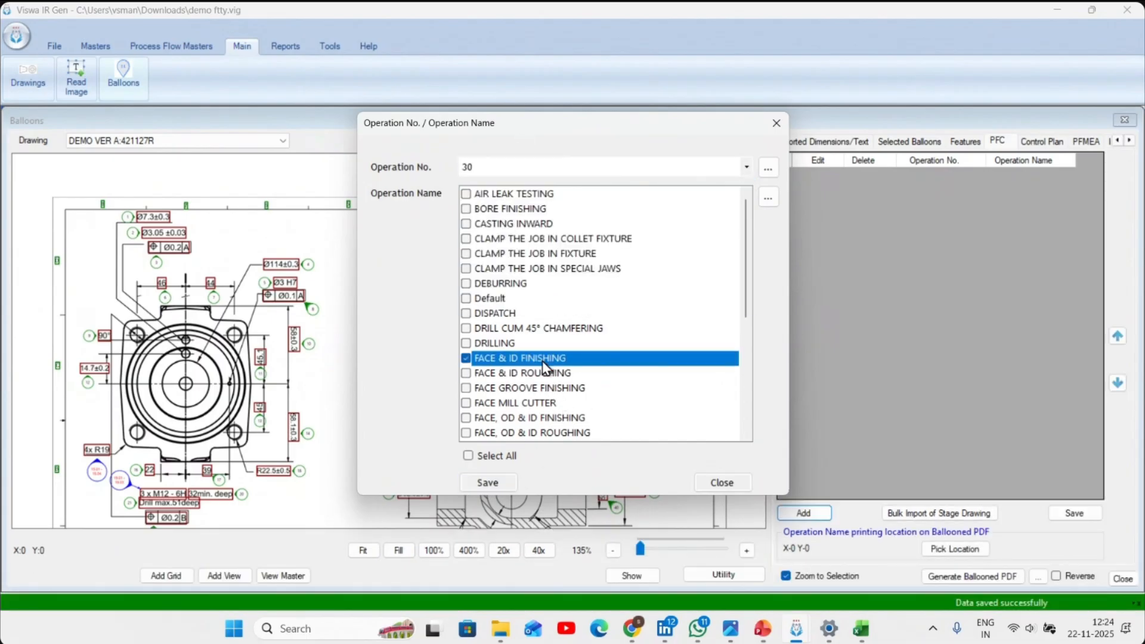
- Add and save operation number 40 with the operation name DISPATCH, and finish adding PFC operations
click(544, 167)
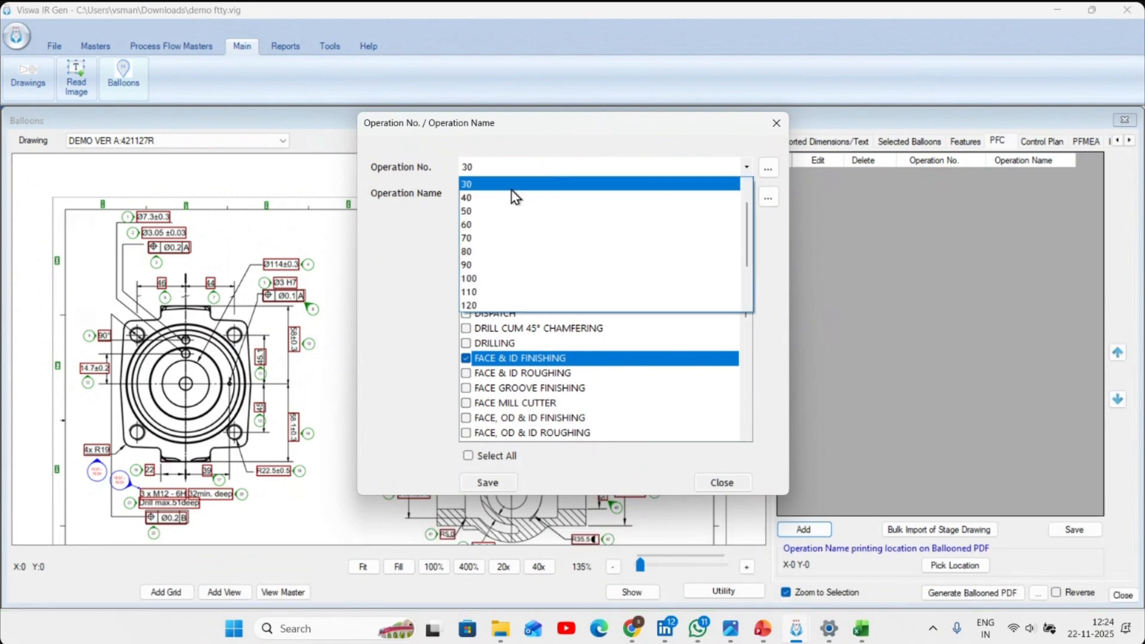
click(549, 197)
click(508, 319)
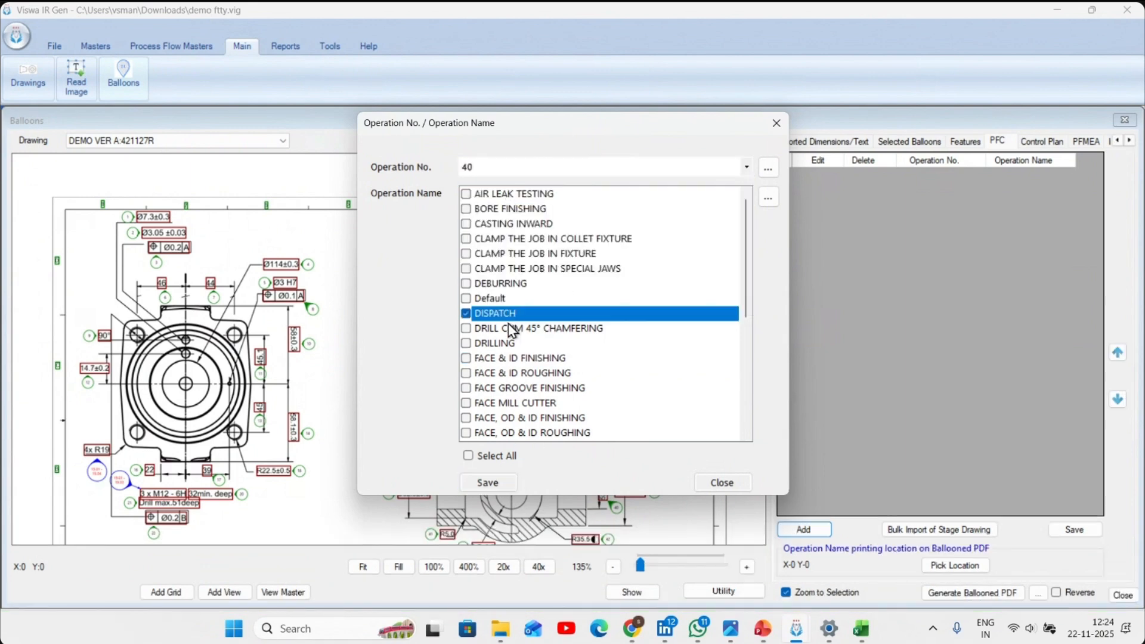
click(496, 481)
click(722, 483)
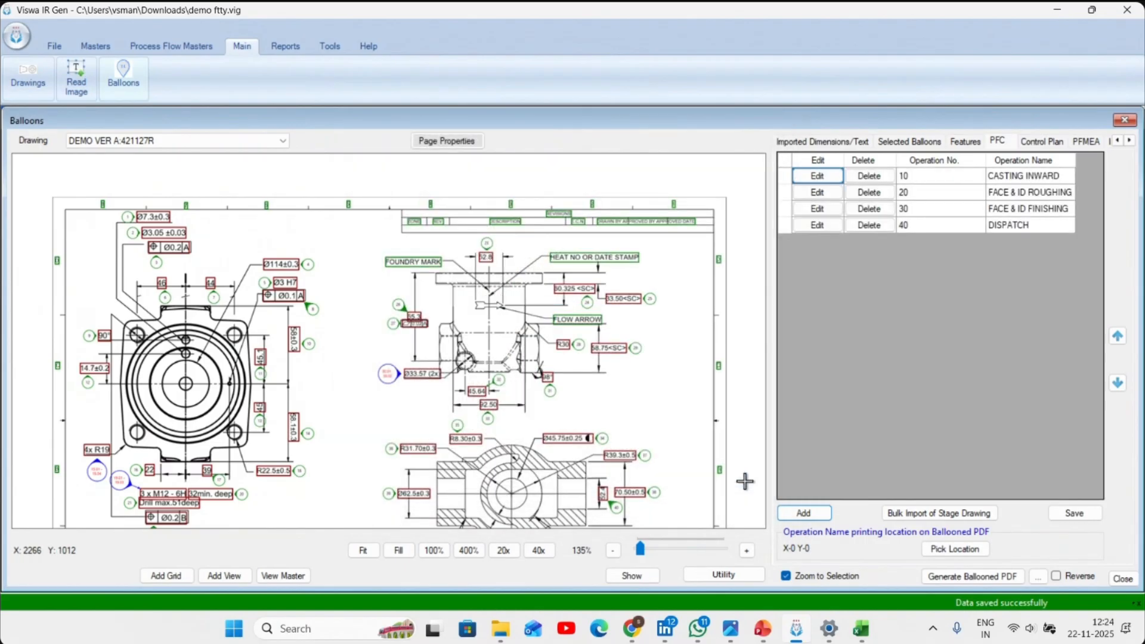
- Assign the machine CONVENTIONAL MACHINE : ISC-II-VERTEX-CVMM-03 to operation 20, FACE & ID ROUGHING, and save it
drag(492, 371, 539, 275)
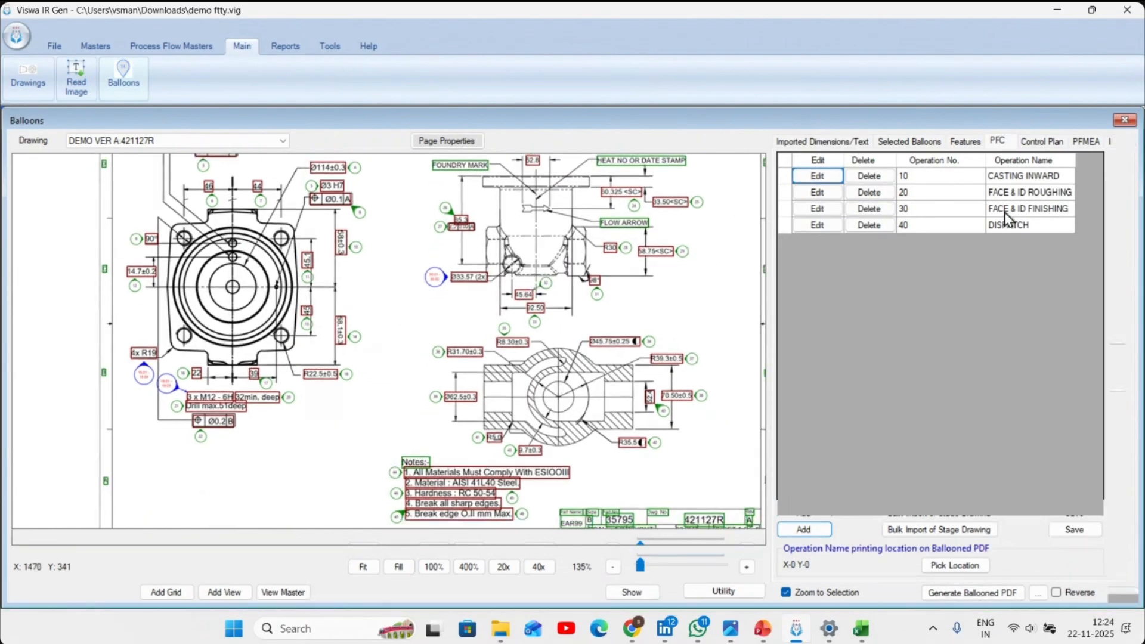
click(822, 194)
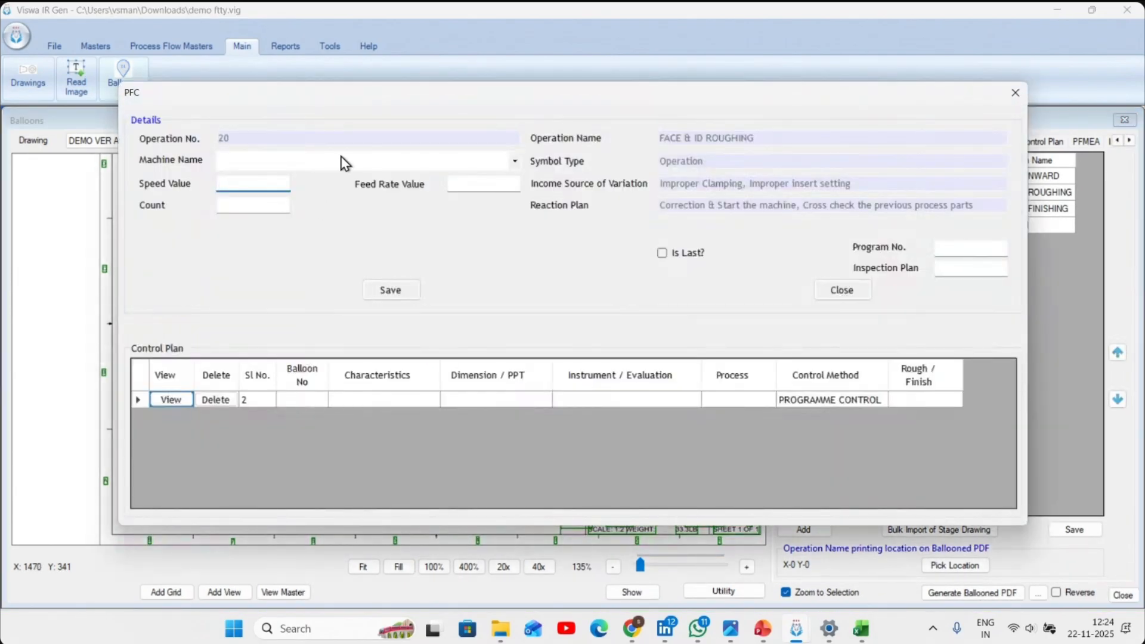
click(345, 161)
click(304, 238)
click(392, 291)
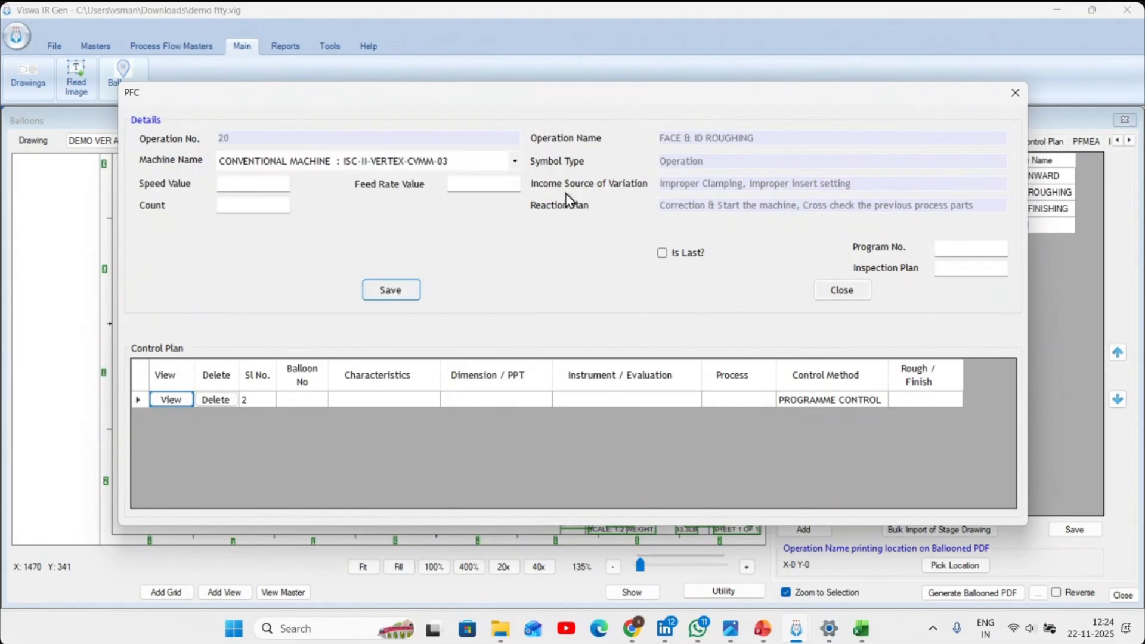
click(842, 291)
- Assign the machine VERTICAL MACHINING CENTER : ISC-II-MAZAK-VMC-03 to operation 30, FACE & ID FINISHING, and save it
click(811, 210)
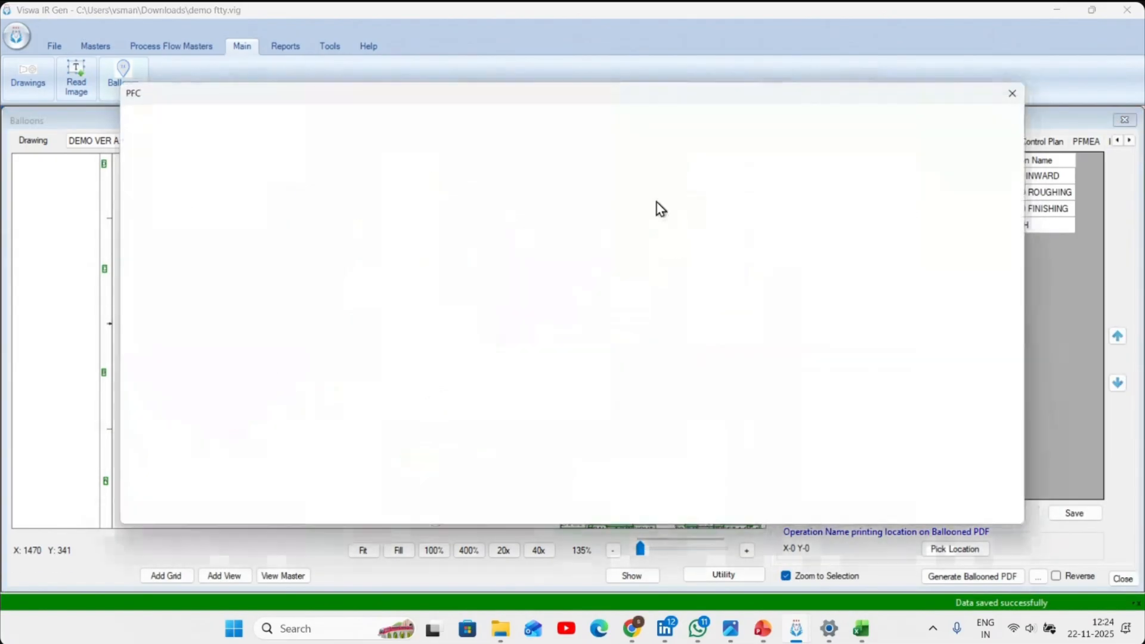
click(385, 160)
scroll(386, 179, down, 1)
scroll(385, 173, down, 2)
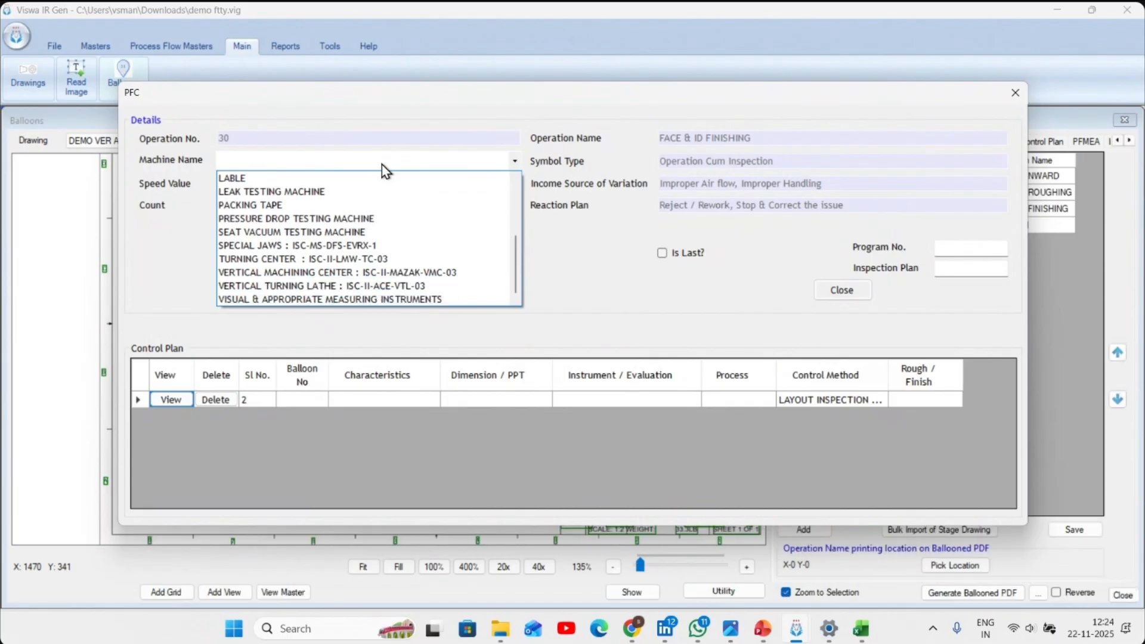
click(352, 274)
click(394, 291)
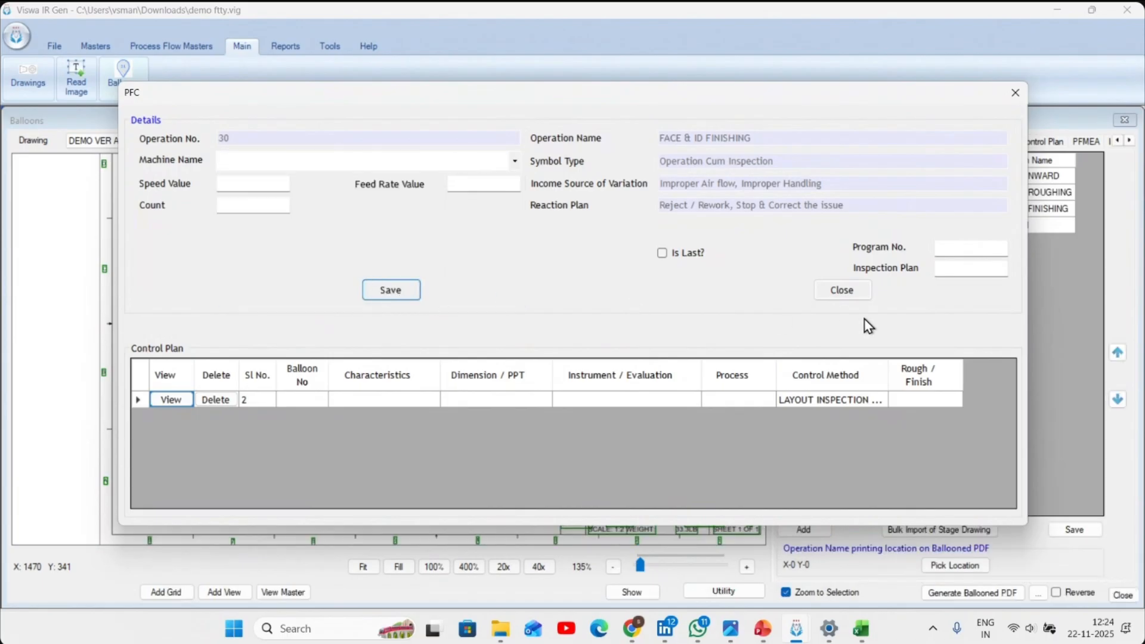
click(854, 292)
- Generate the Process Flow Chart and Process Flow Diagram reports for DEMO VER A, replacing the existing file
click(286, 47)
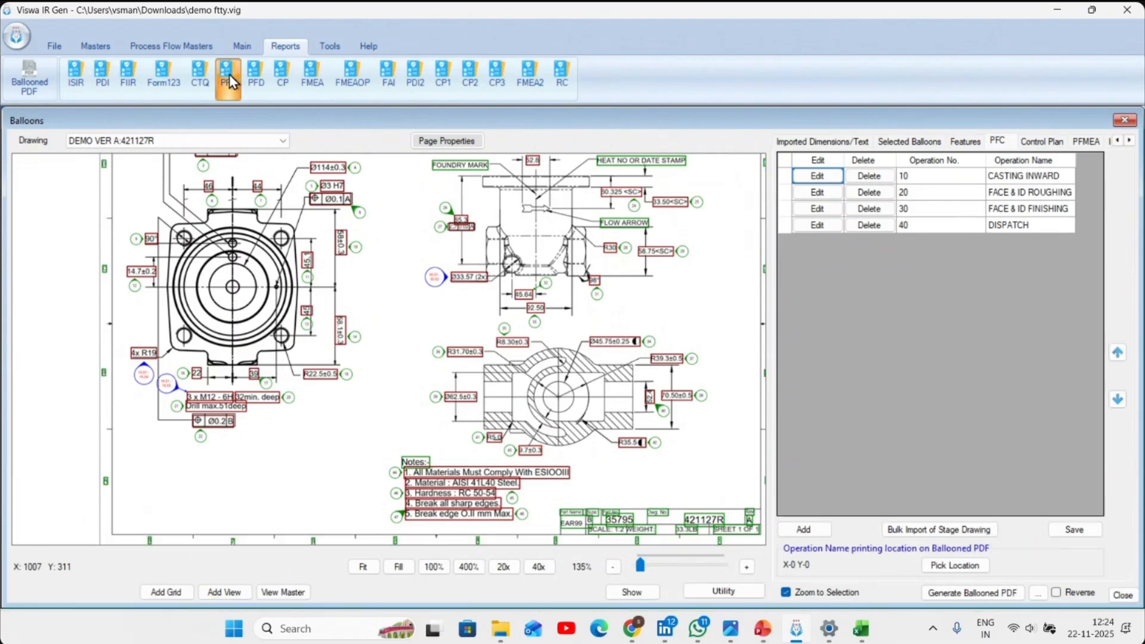
click(230, 74)
double_click(533, 293)
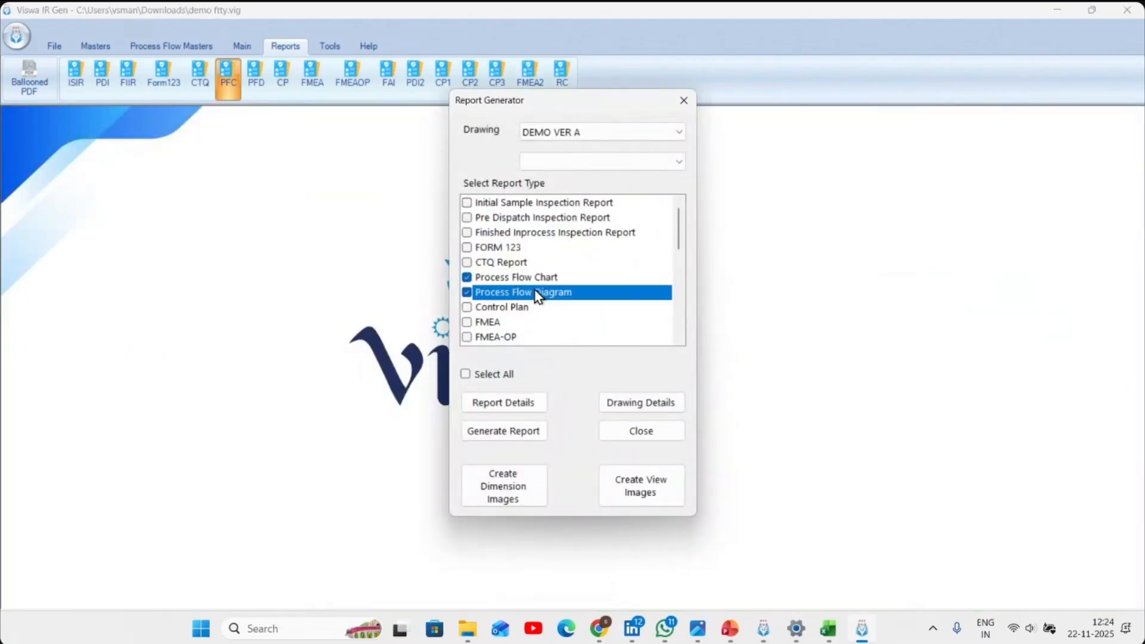
click(518, 426)
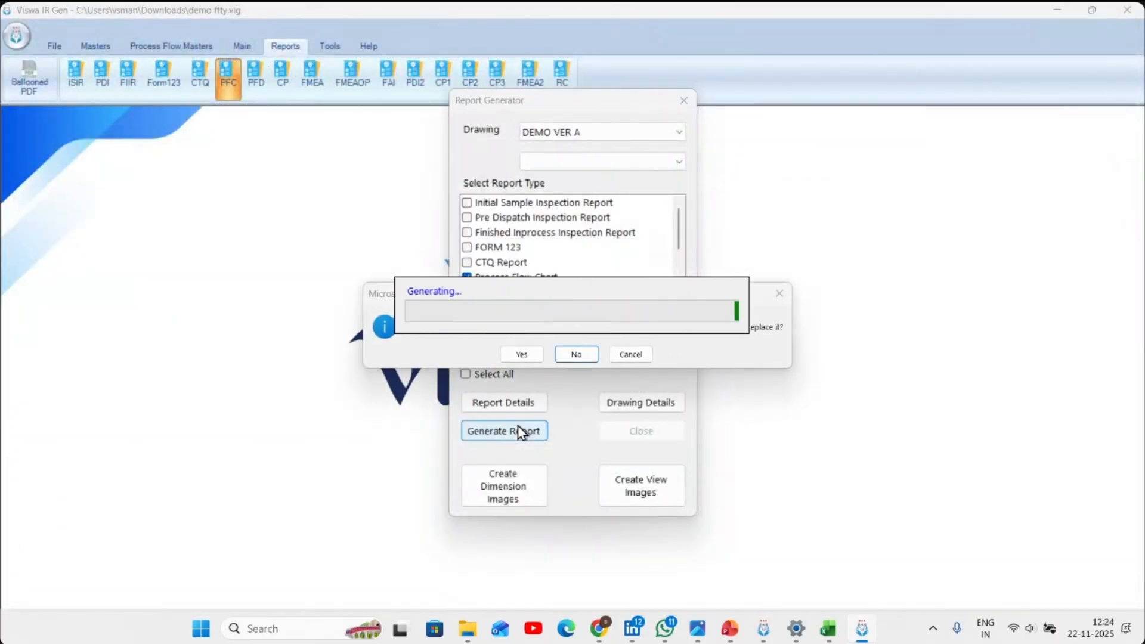
click(522, 357)
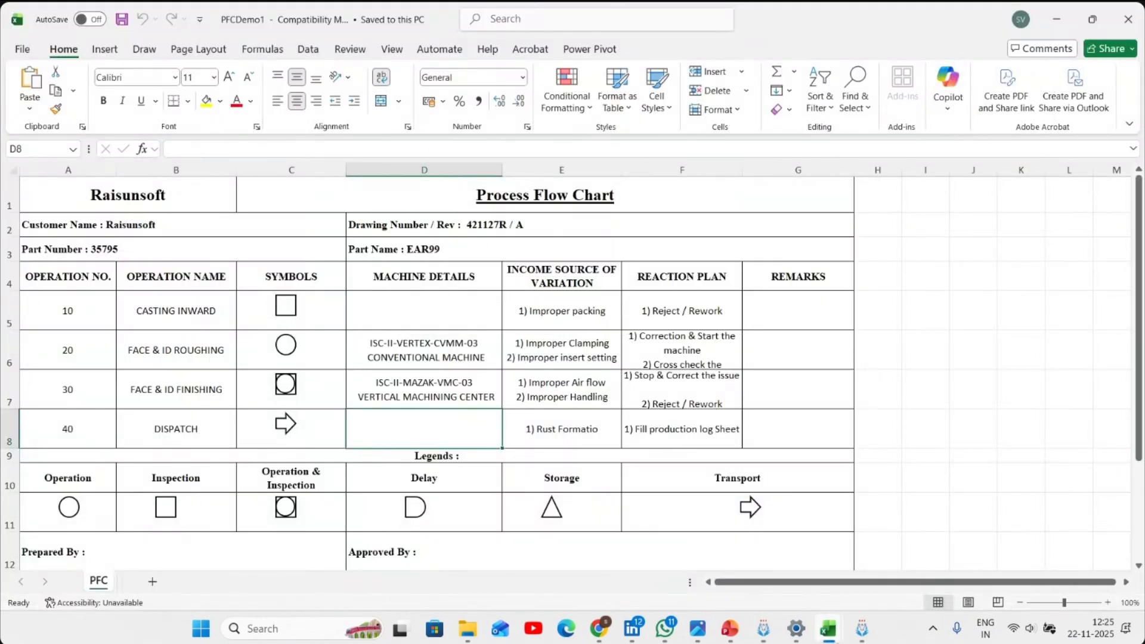
- Review the Process Flow Diagram layouts on the PFD4, PFD3, PFD2 and PFD sheets of the PFDDemo1 workbook in Excel
mouse_move(829, 628)
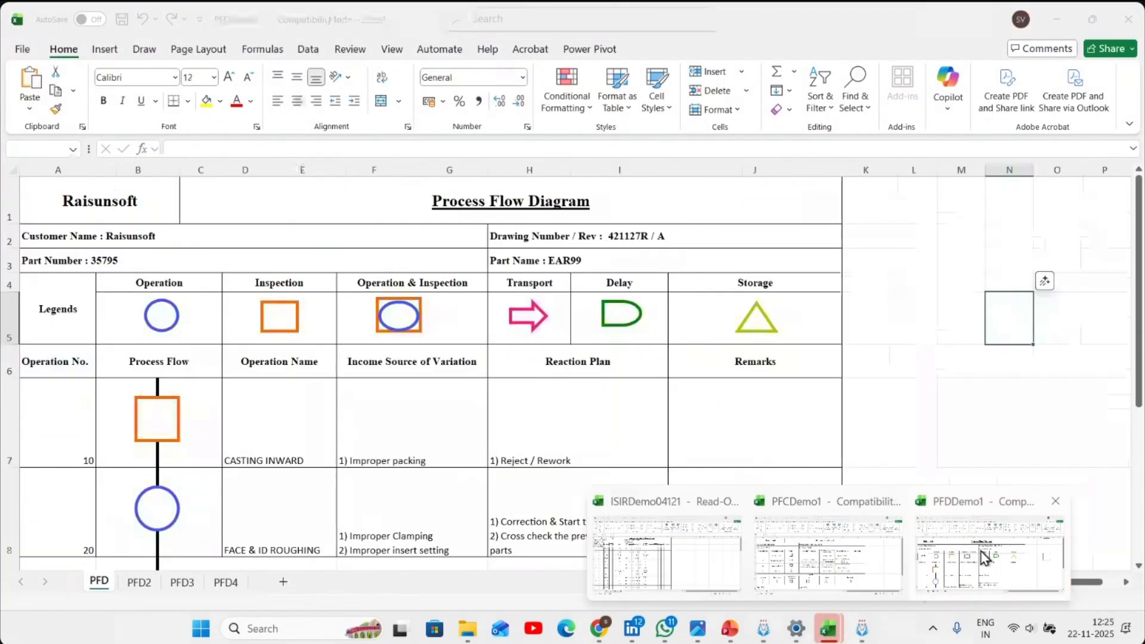
click(982, 555)
scroll(738, 413, down, 2)
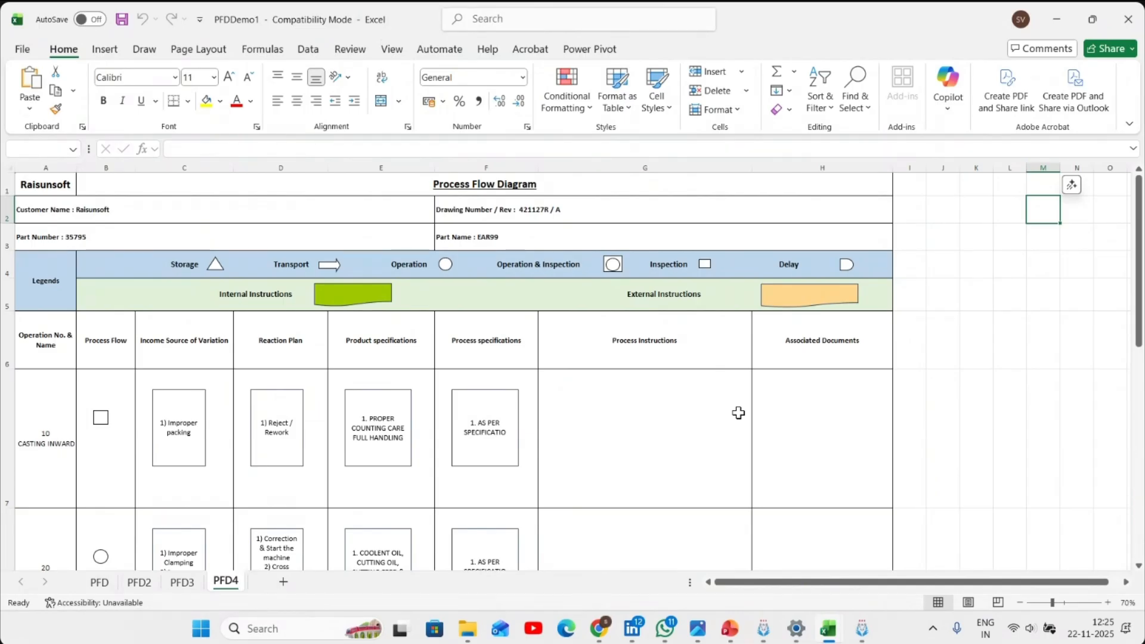
scroll(514, 401, down, 10)
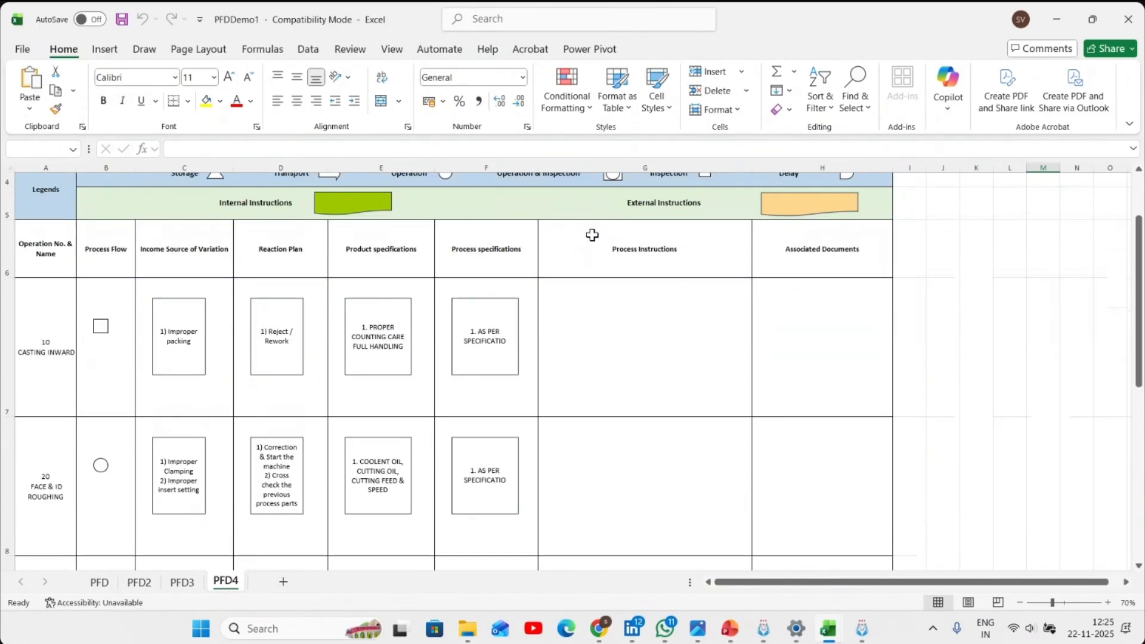
scroll(339, 423, down, 2)
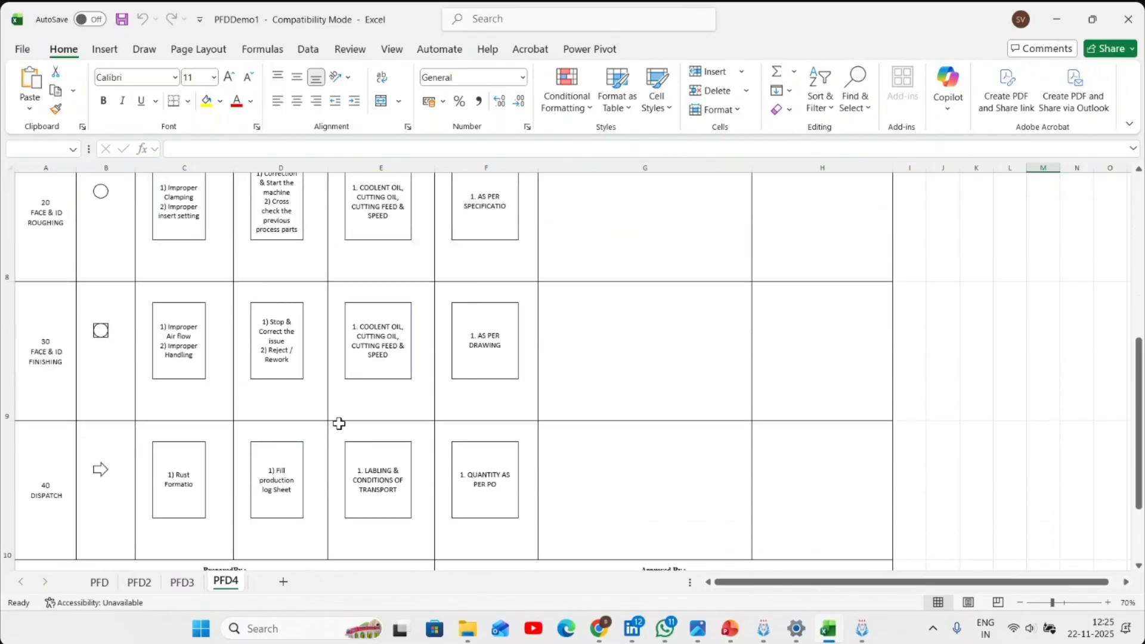
click(194, 584)
scroll(273, 470, down, 3)
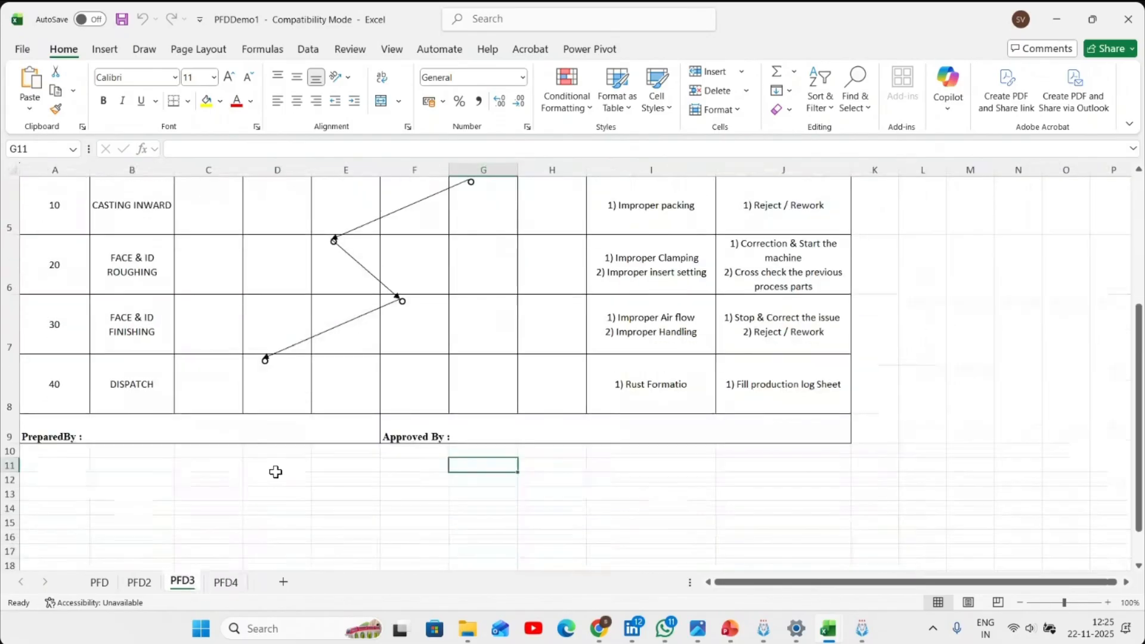
click(142, 583)
scroll(217, 448, down, 3)
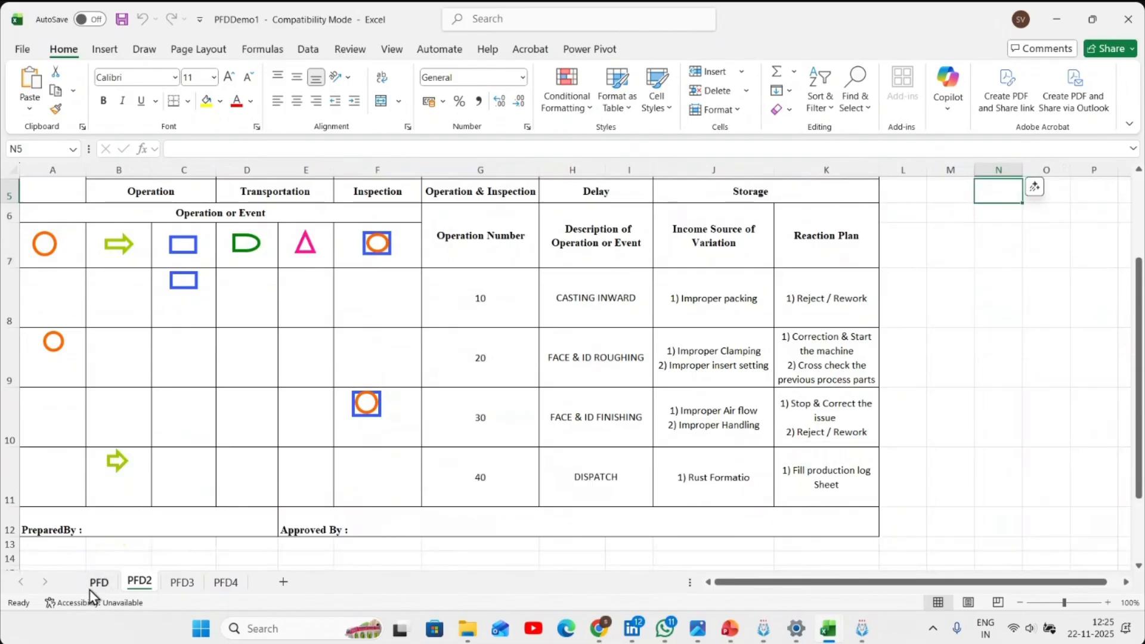
click(97, 583)
scroll(215, 465, down, 2)
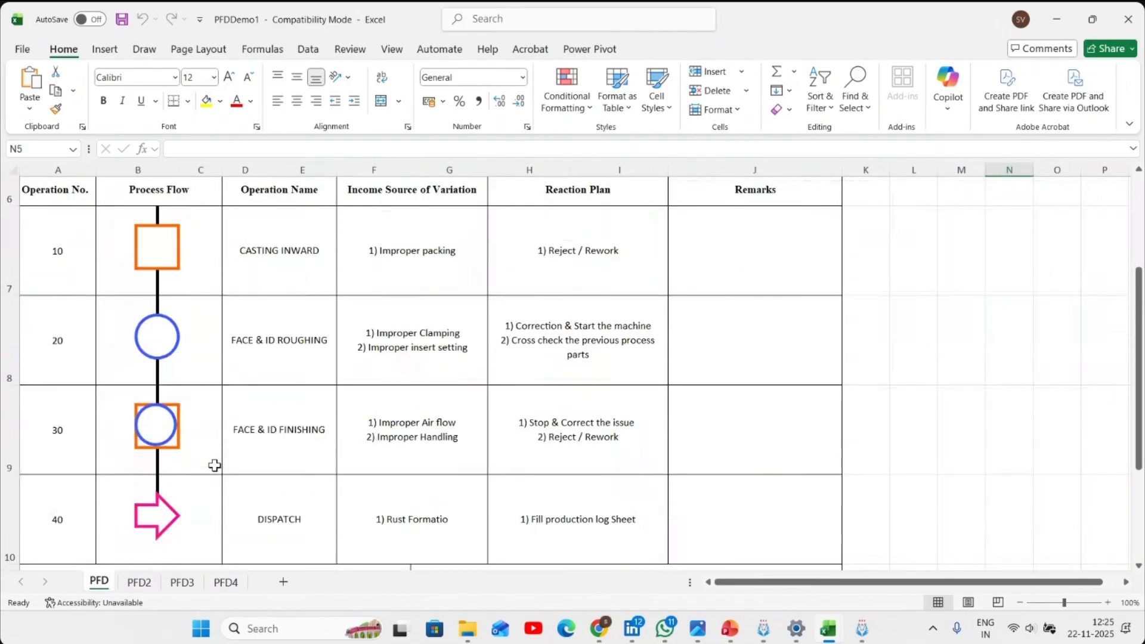
scroll(215, 465, up, 2)
scroll(325, 391, down, 2)
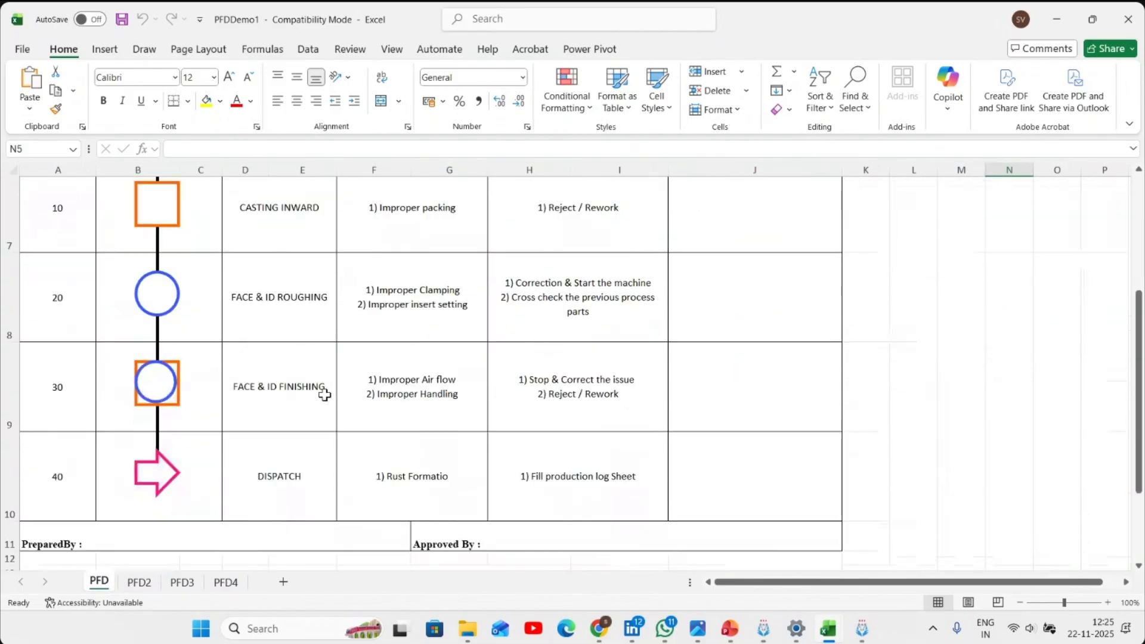
- Close the PFDDemo1 and PFCDemo1 workbooks without saving and leave the report generator
click(1128, 24)
click(627, 395)
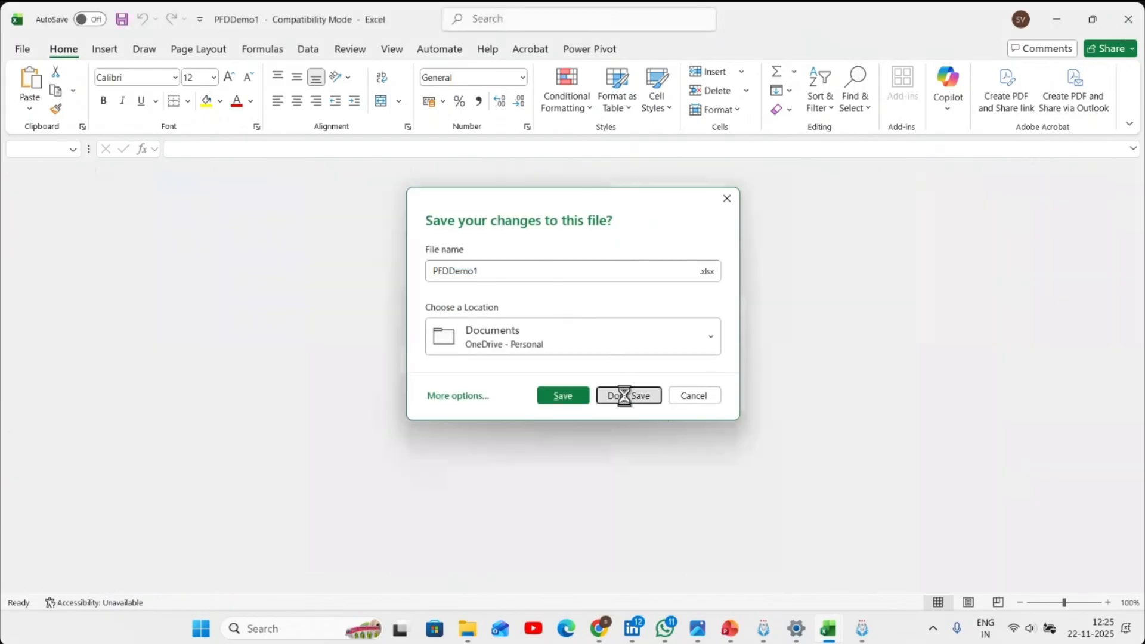
click(1128, 19)
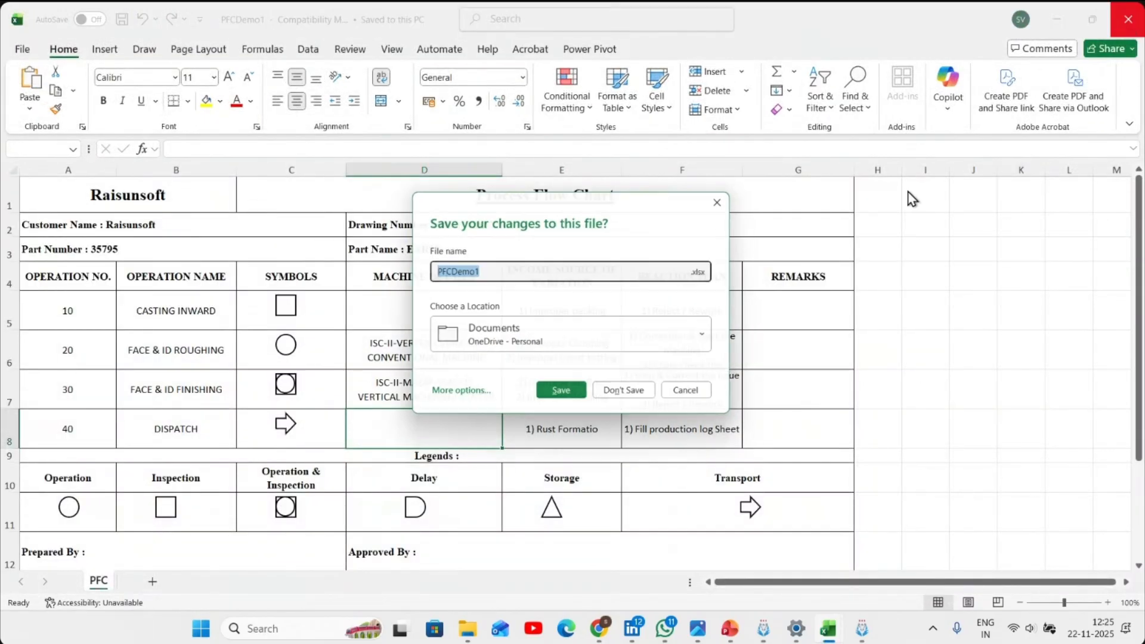
click(633, 396)
click(660, 432)
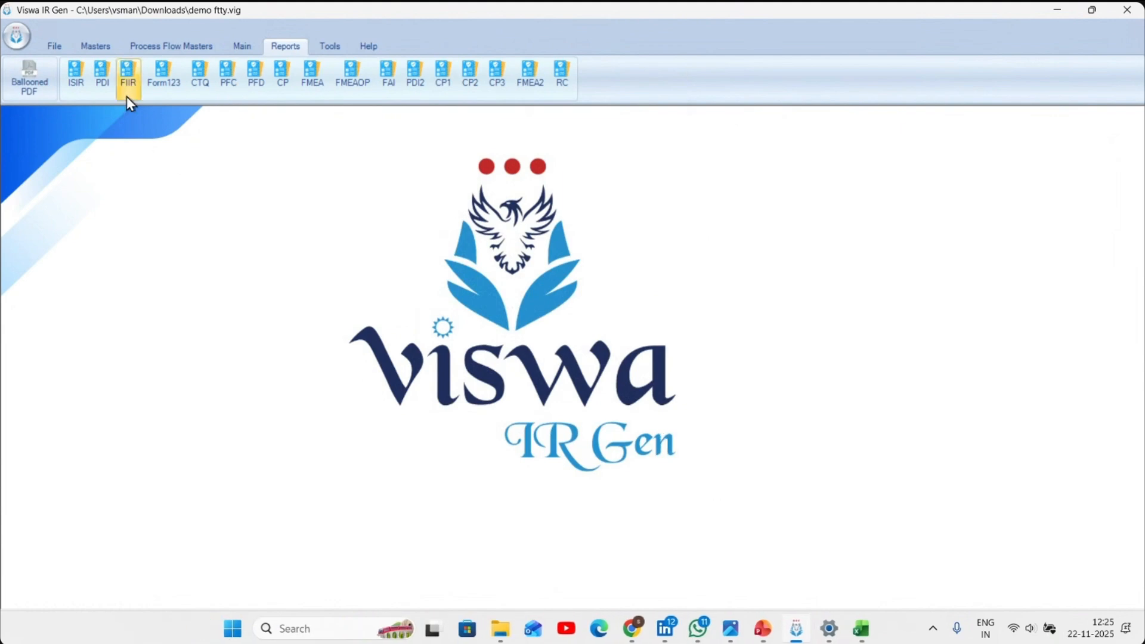
- Reopen the ballooned drawing with its selected balloons listed and turn off the Dimension display on the drawing
click(234, 50)
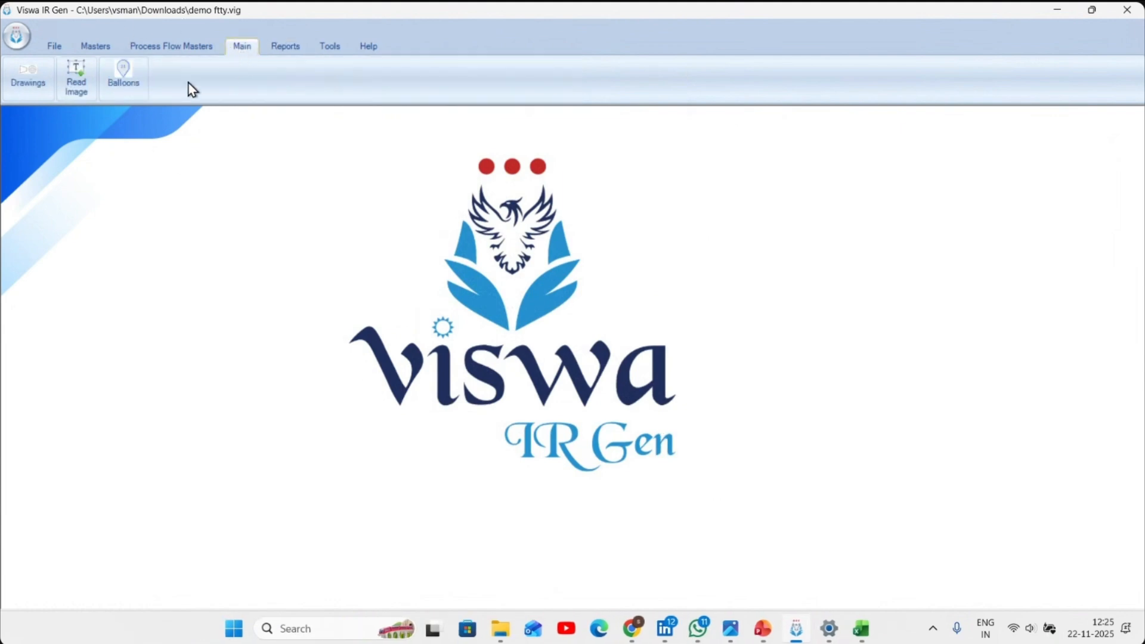
click(131, 95)
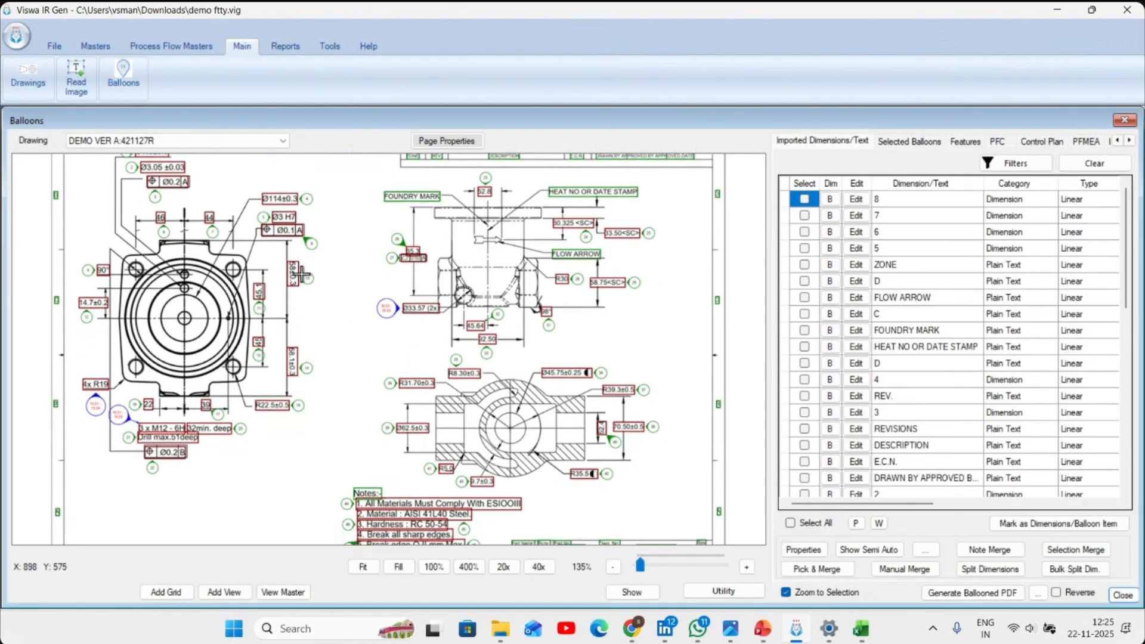
scroll(302, 274, down, 5)
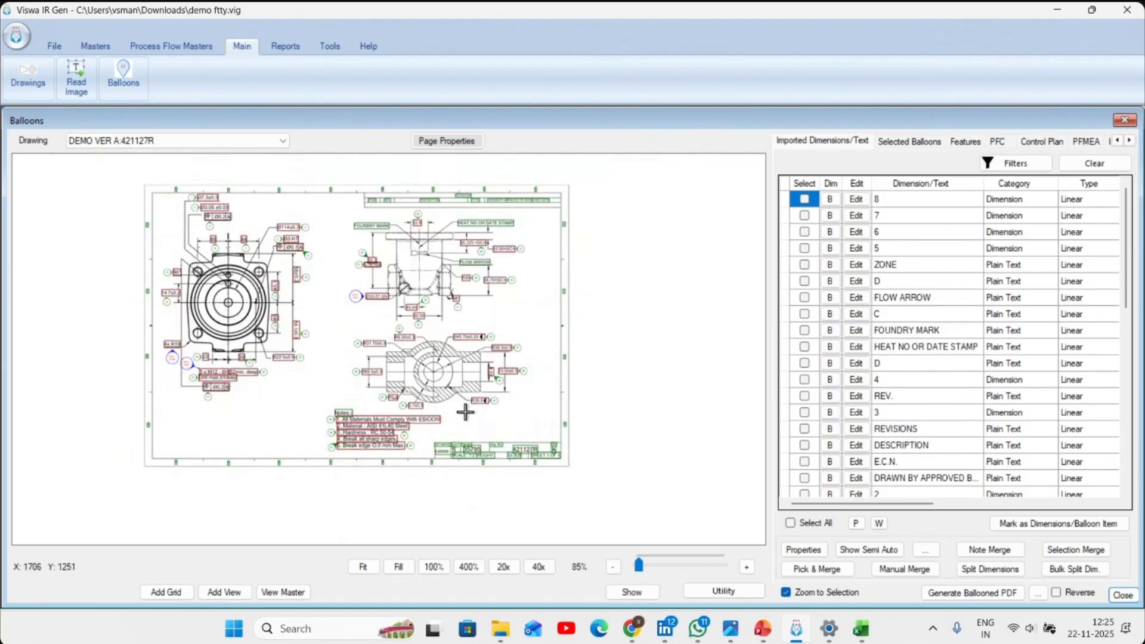
click(908, 141)
scroll(426, 338, up, 2)
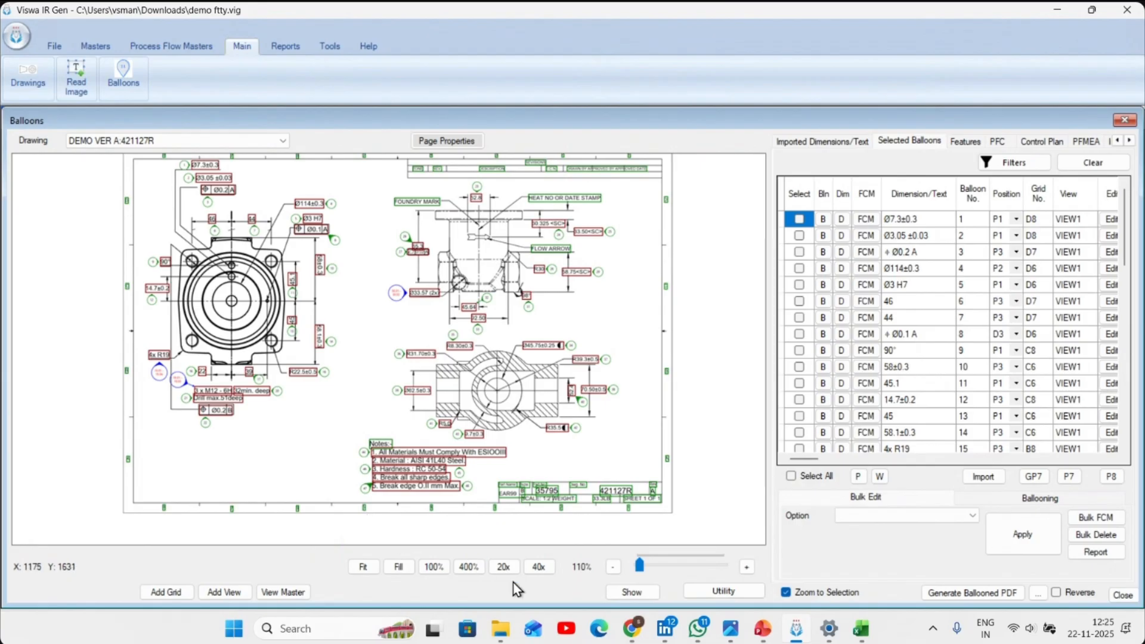
click(627, 593)
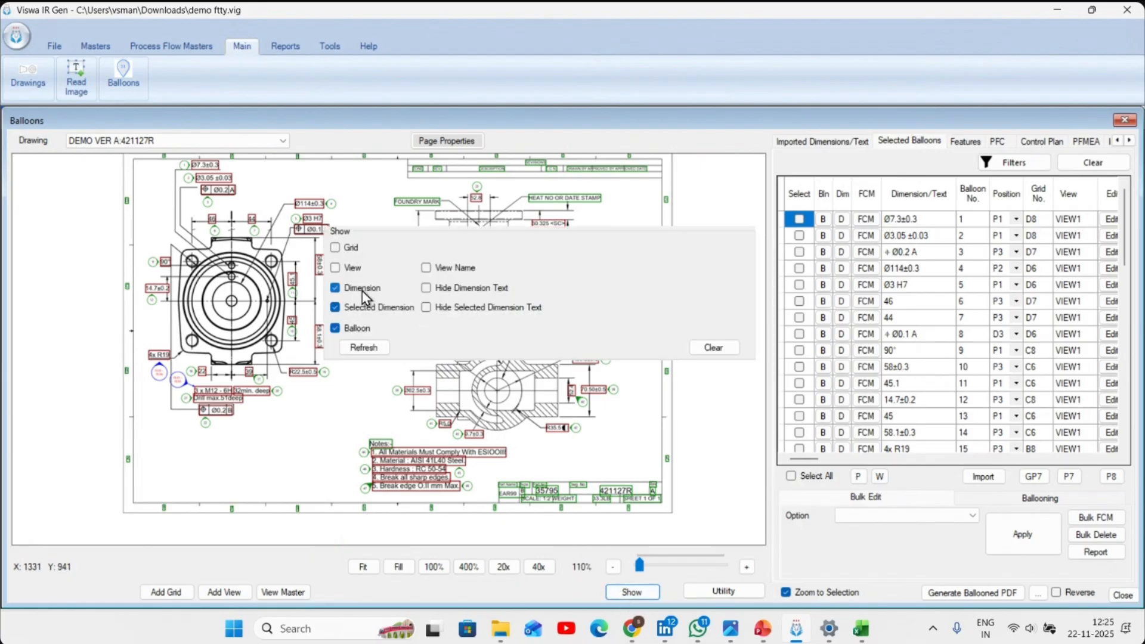
click(364, 348)
- Filter the selected balloons to those with Operation set to None
click(1014, 163)
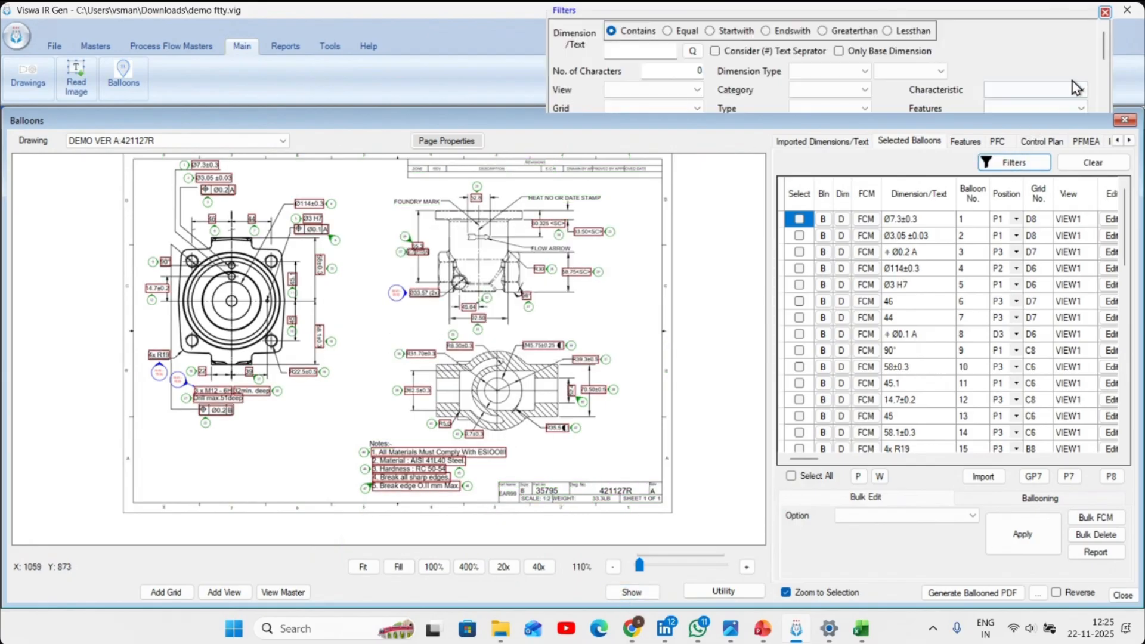
click(1108, 51)
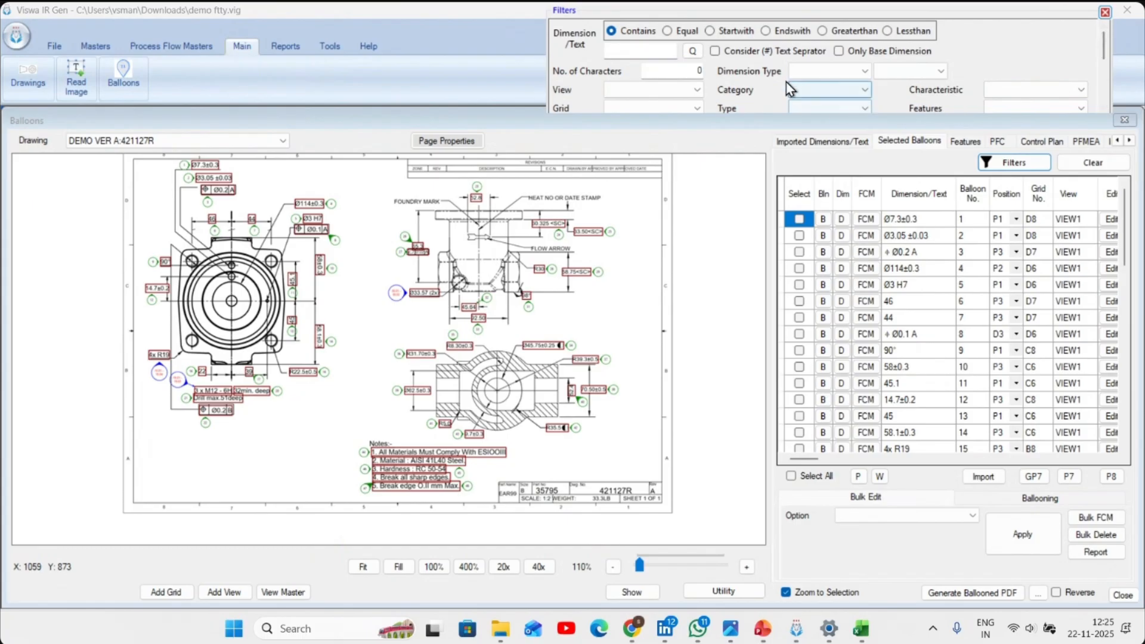
click(620, 91)
click(622, 92)
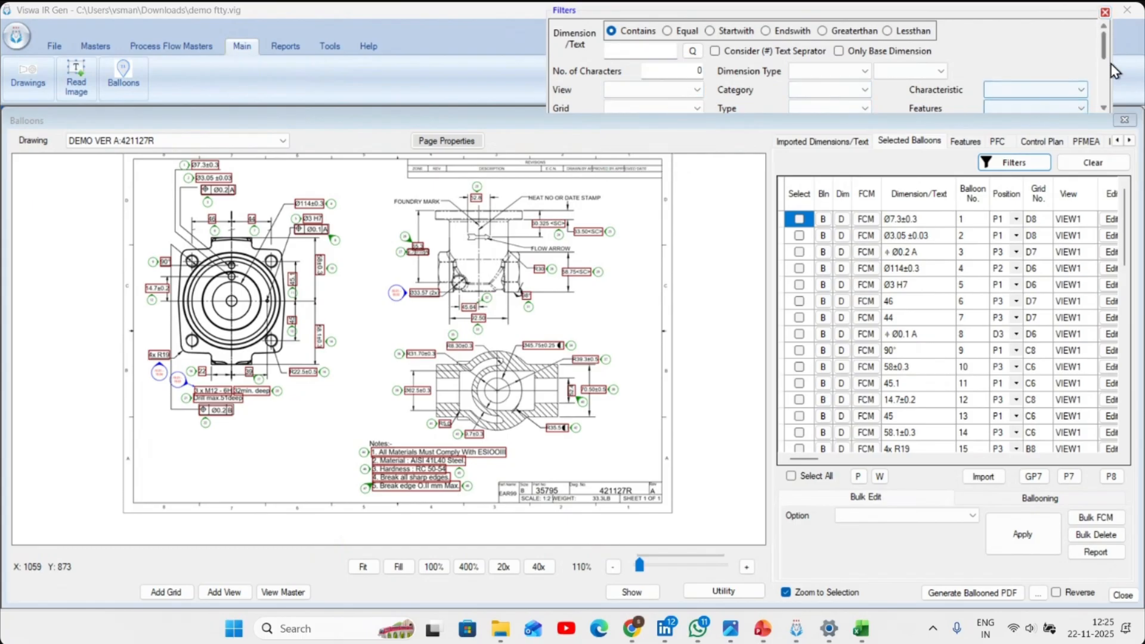
scroll(1103, 66, down, 1)
click(1049, 103)
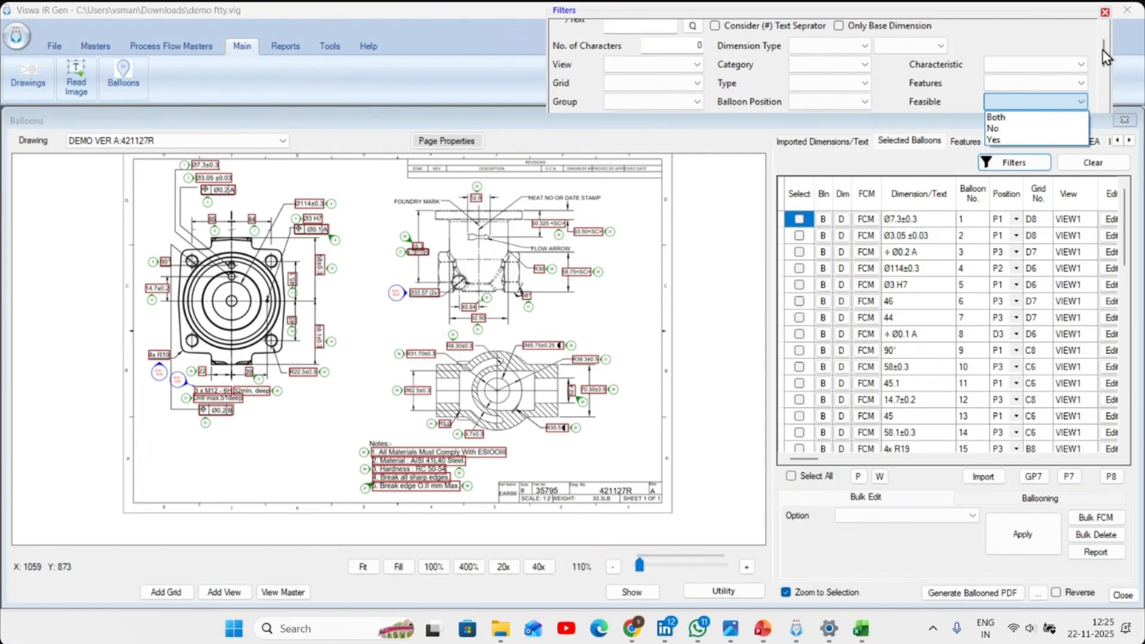
scroll(1103, 60, down, 2)
click(1040, 92)
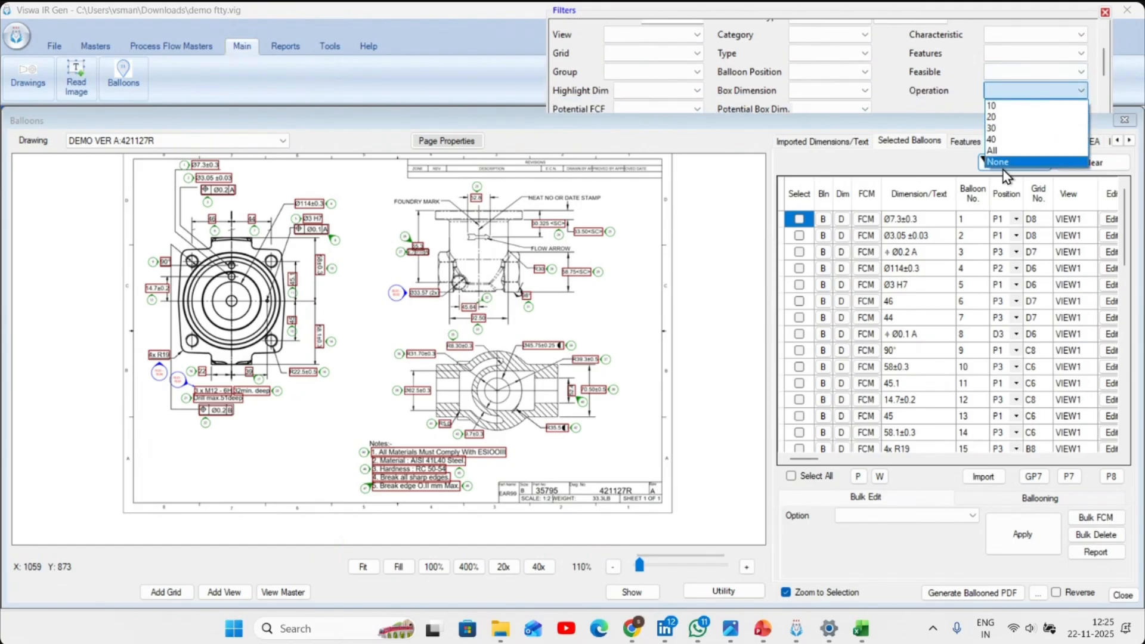
click(1007, 162)
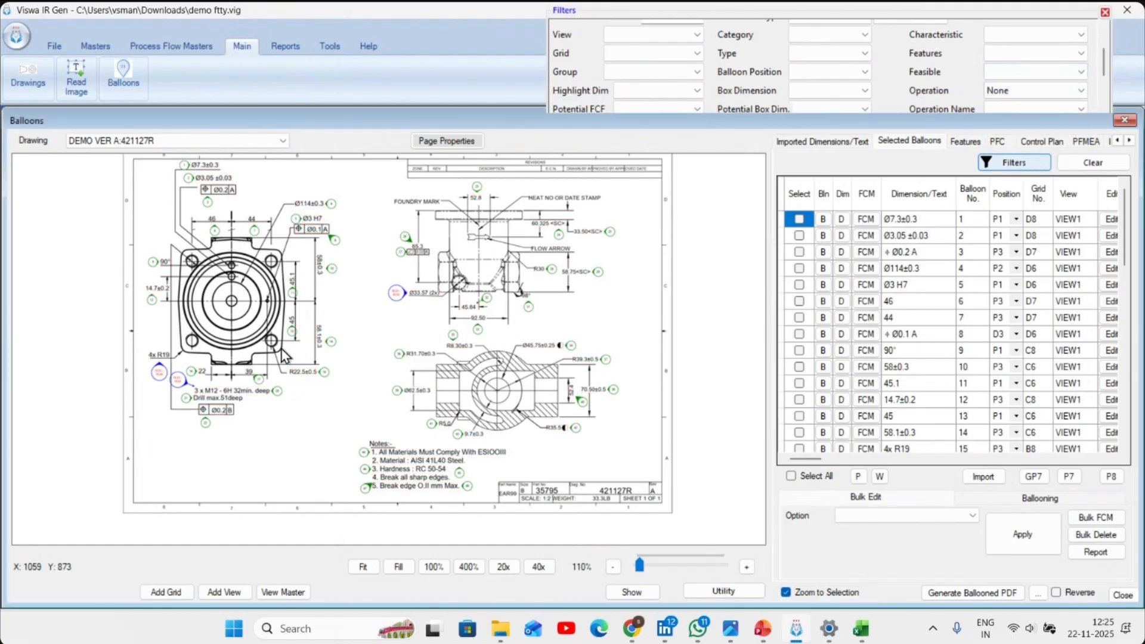
- Pick dimensions Ø3.05, Ø0.2 A, Ø114, Ø3 H7, Ø0.1 A, Ø33.57, 45.64, 92.50, R8.30 and R31.70, and bulk-assign operation 10 CASTING INWARD
scroll(447, 442, up, 5)
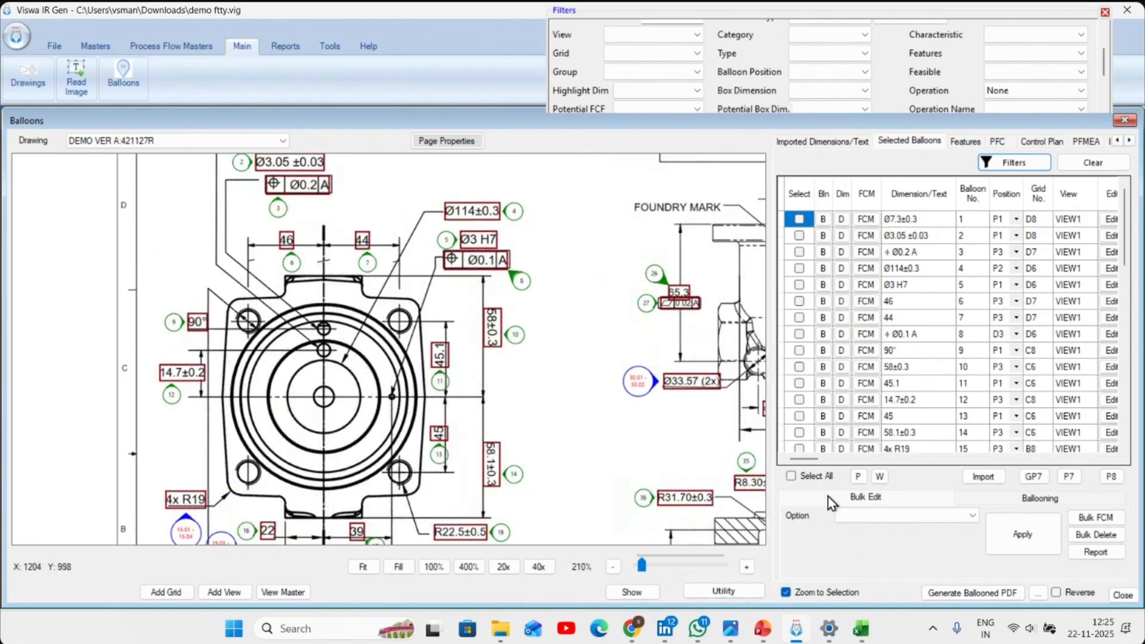
click(858, 476)
mouse_move(288, 189)
mouse_down()
mouse_move(298, 163)
mouse_move(451, 205)
mouse_move(473, 224)
mouse_move(485, 265)
mouse_up()
click(485, 263)
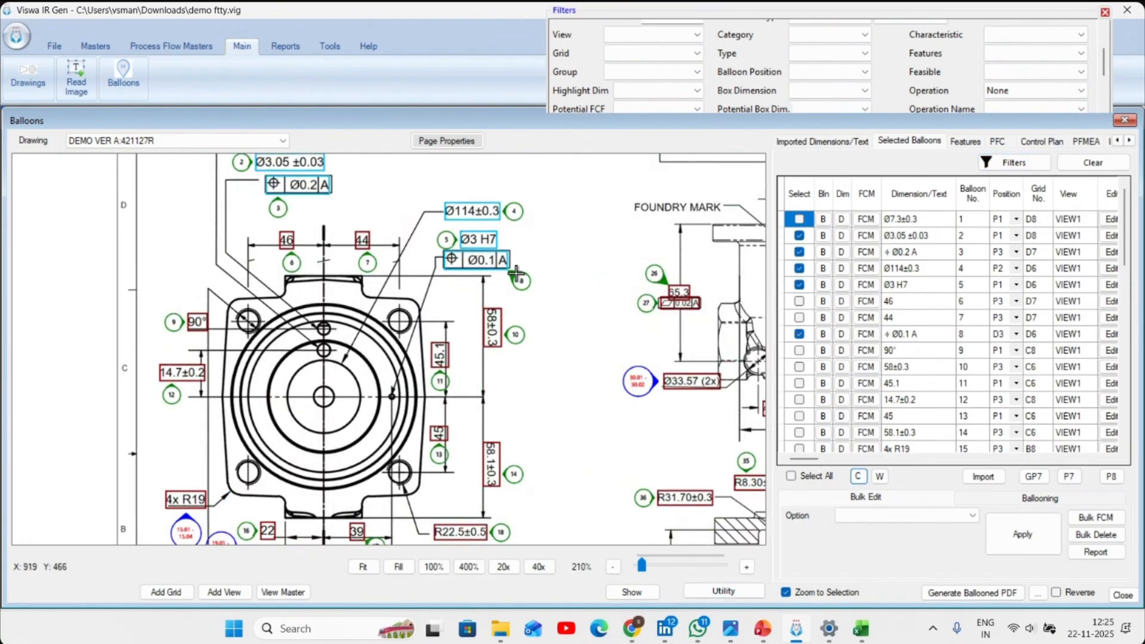
drag(585, 291, 412, 241)
click(514, 331)
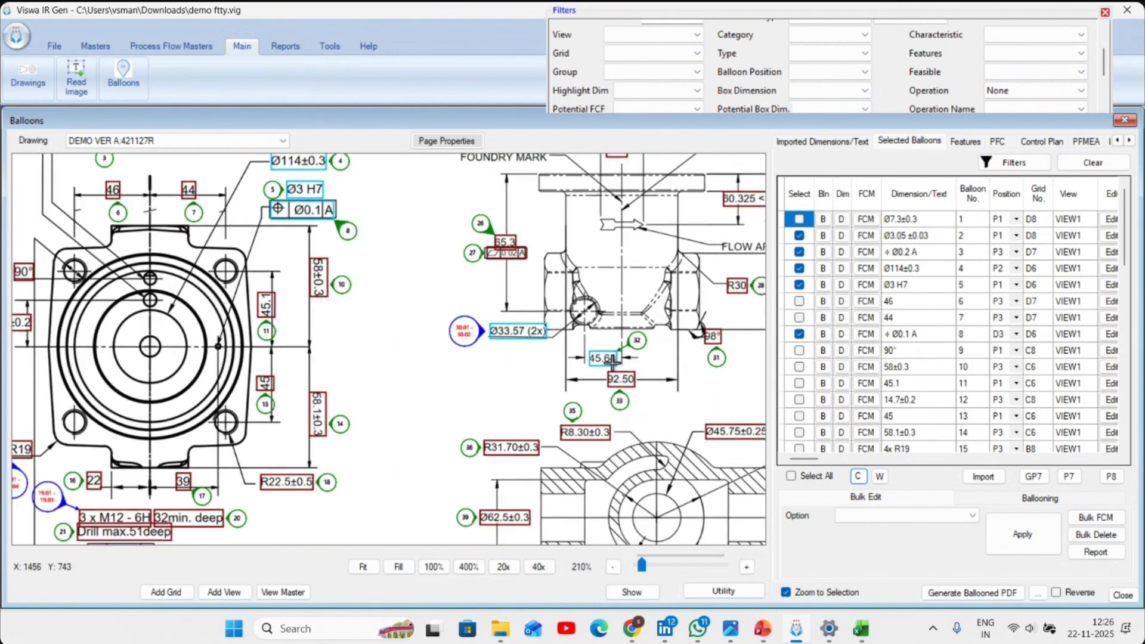
click(594, 432)
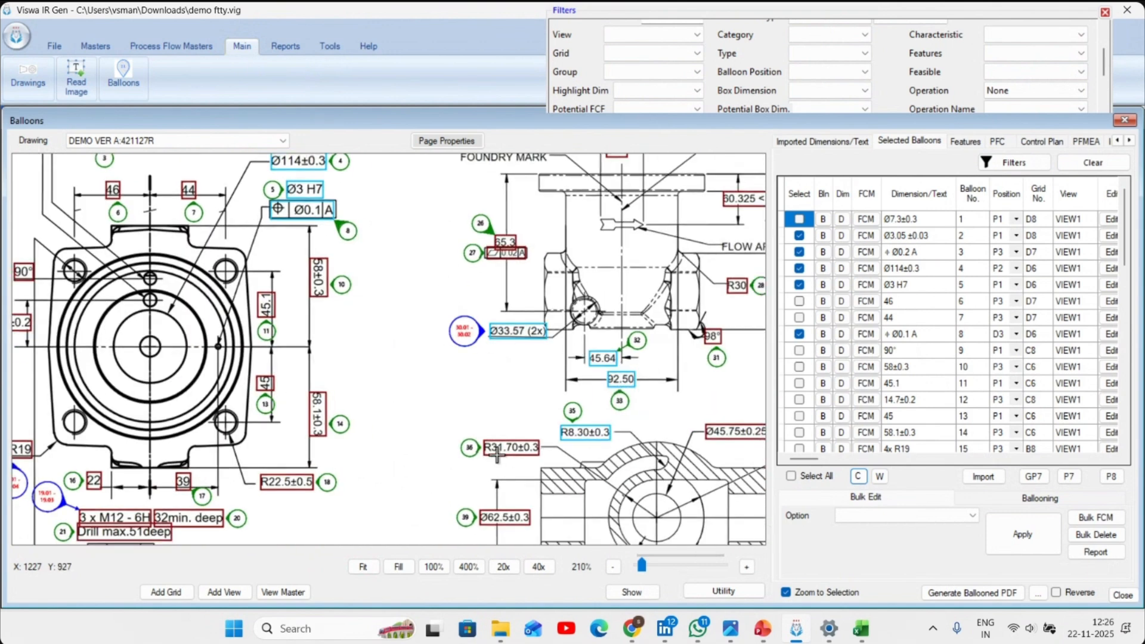
click(868, 517)
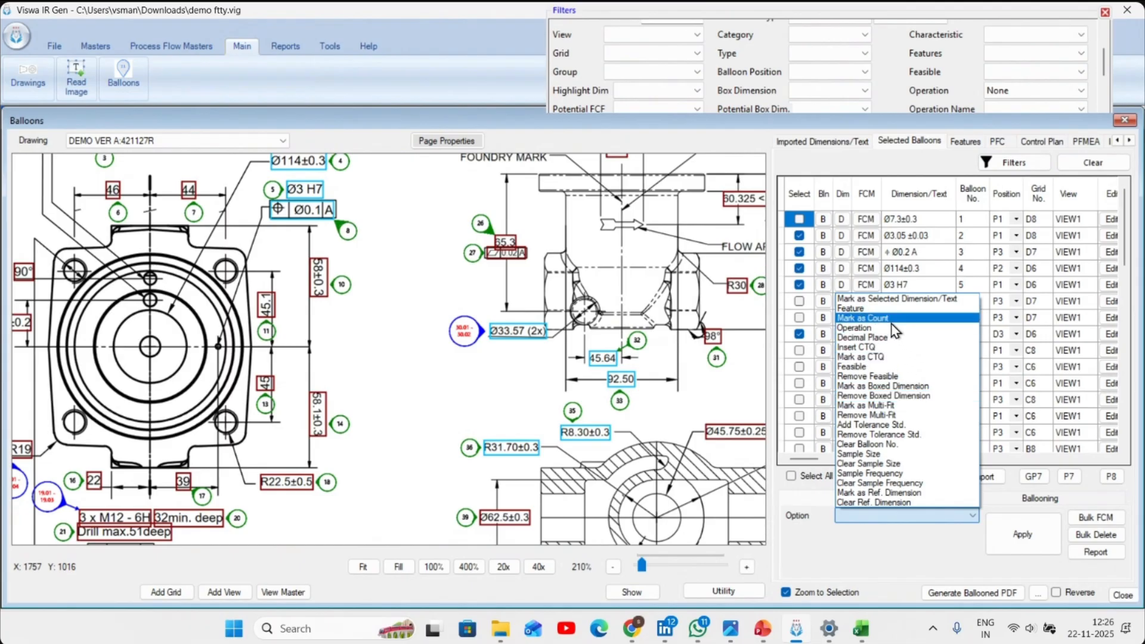
click(912, 385)
click(884, 521)
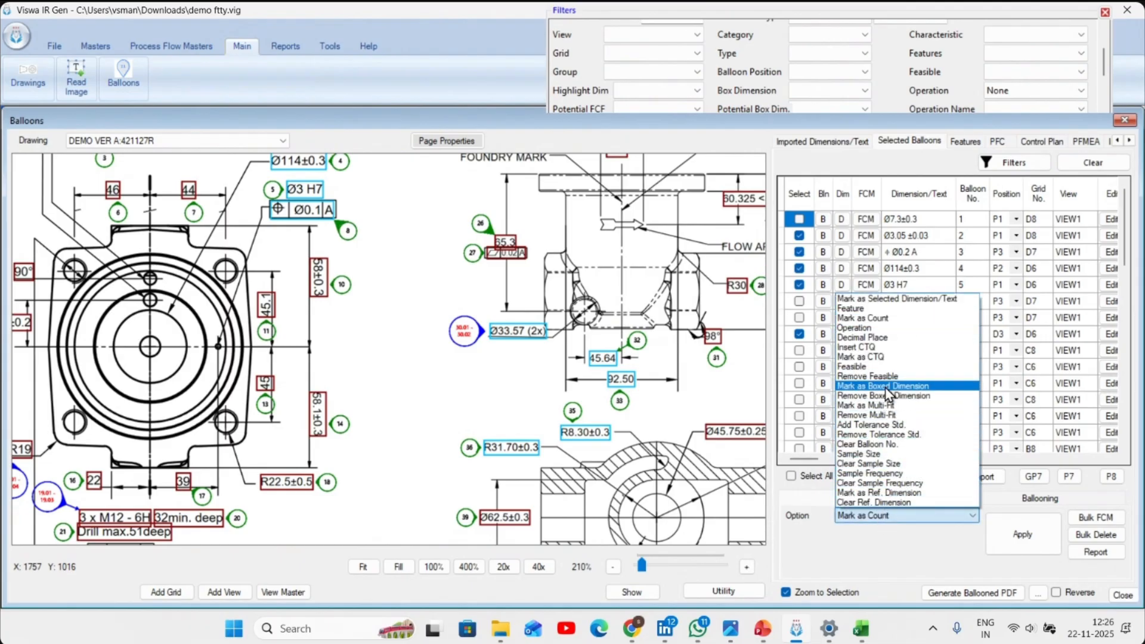
click(889, 341)
click(882, 533)
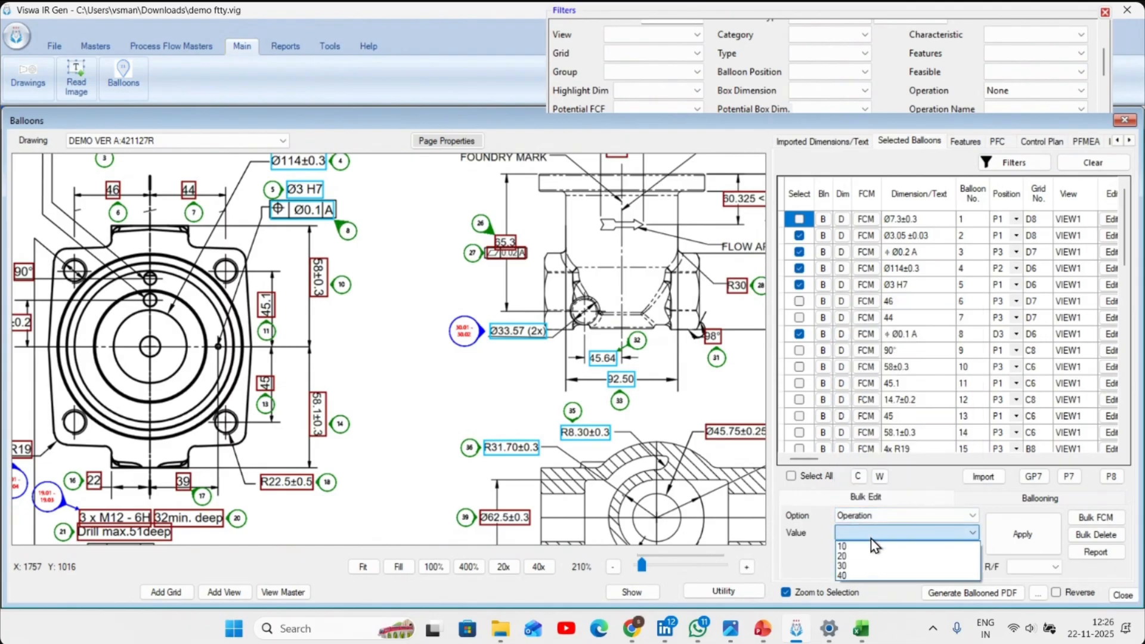
click(885, 551)
click(885, 551)
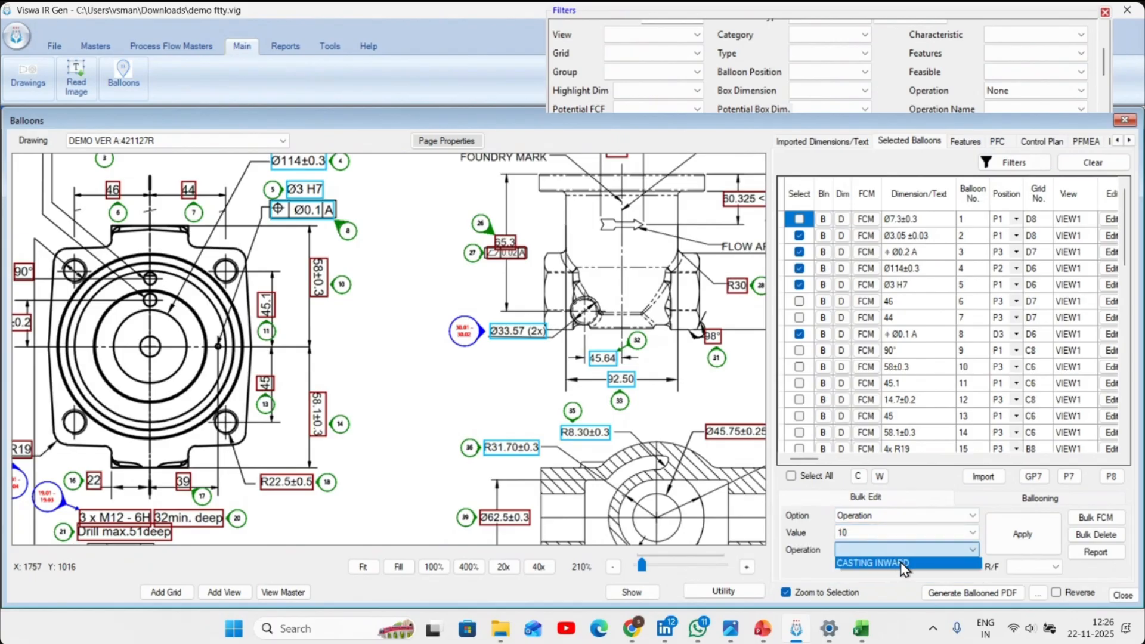
click(904, 563)
click(1023, 534)
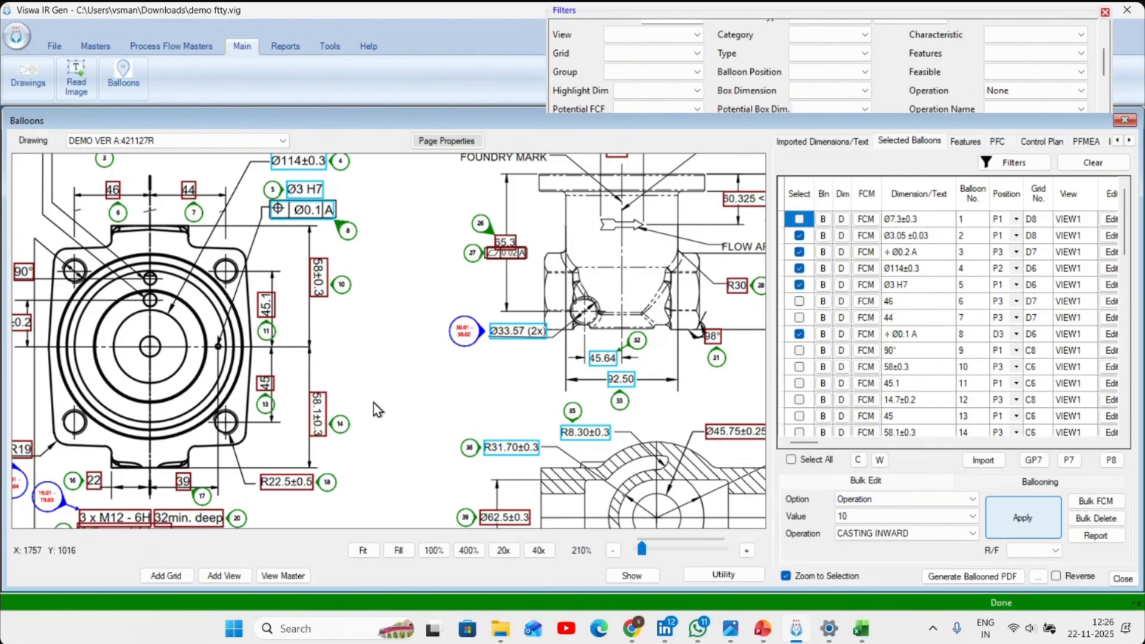
- Window-select the dimensions from the flange view's lower half across to the notes, and bulk-assign operation 20 FACE & ID ROUGHING
scroll(338, 353, down, 4)
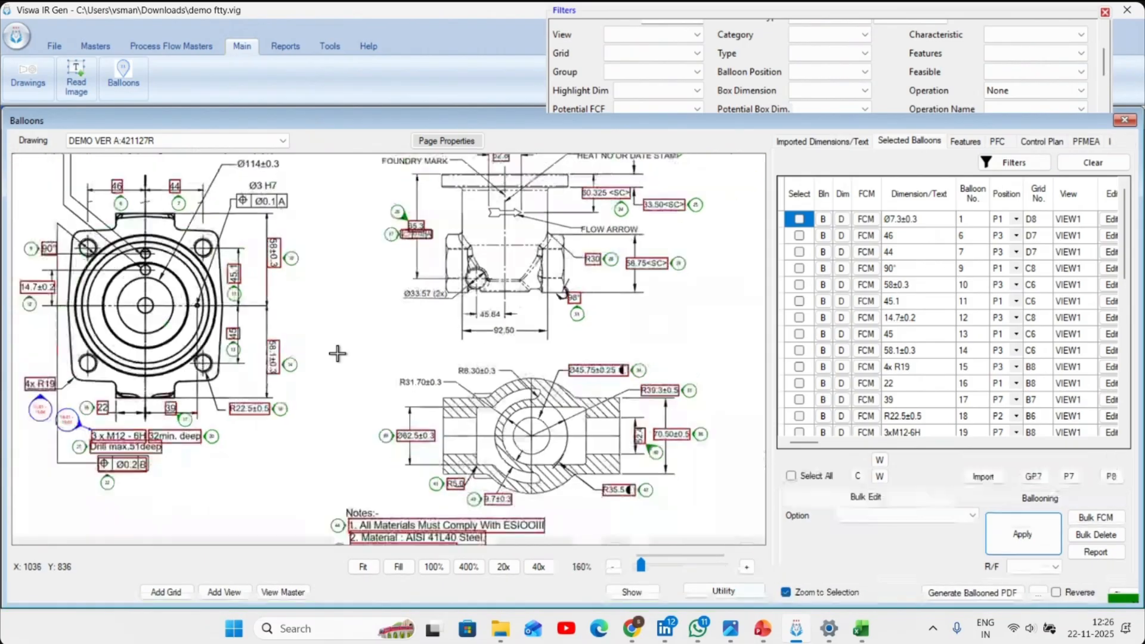
click(880, 476)
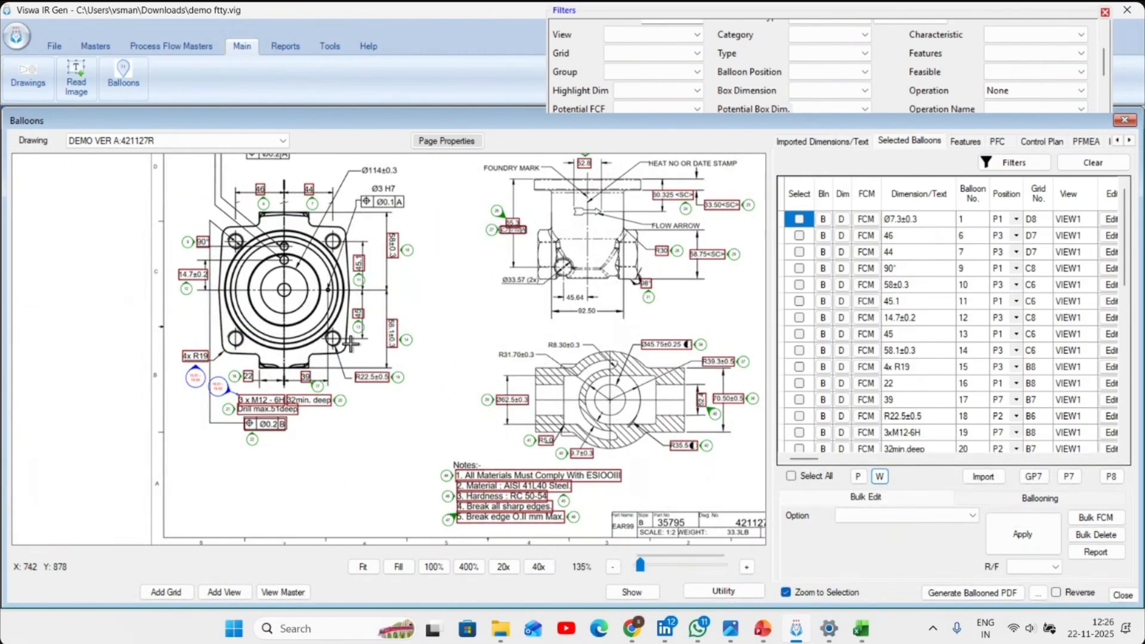
drag(242, 279, 585, 514)
click(971, 514)
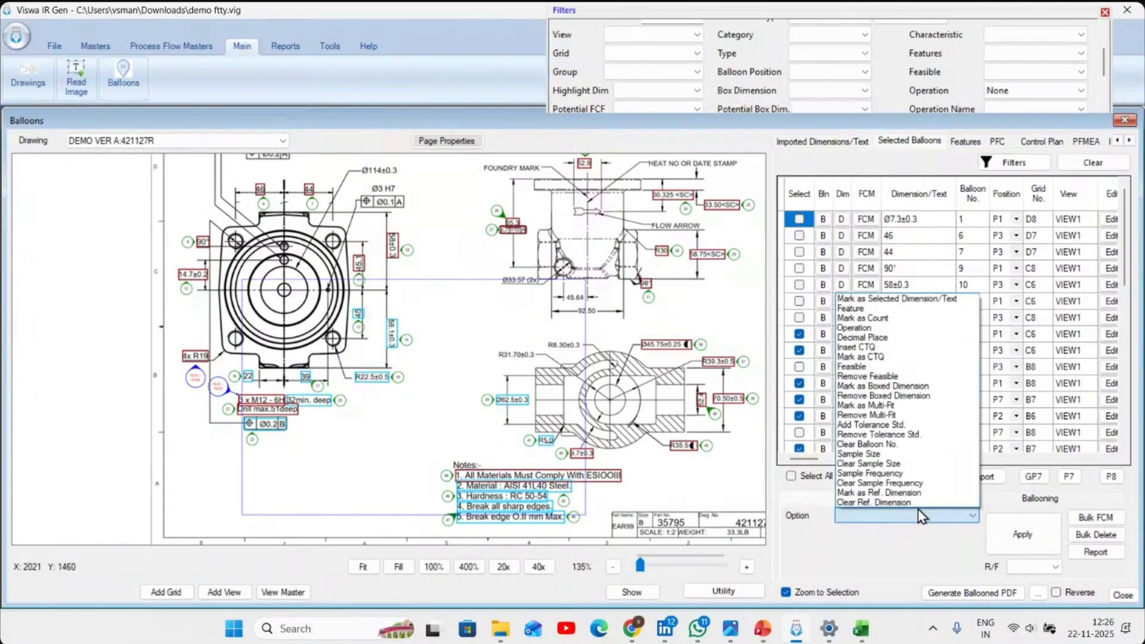
click(910, 333)
click(864, 533)
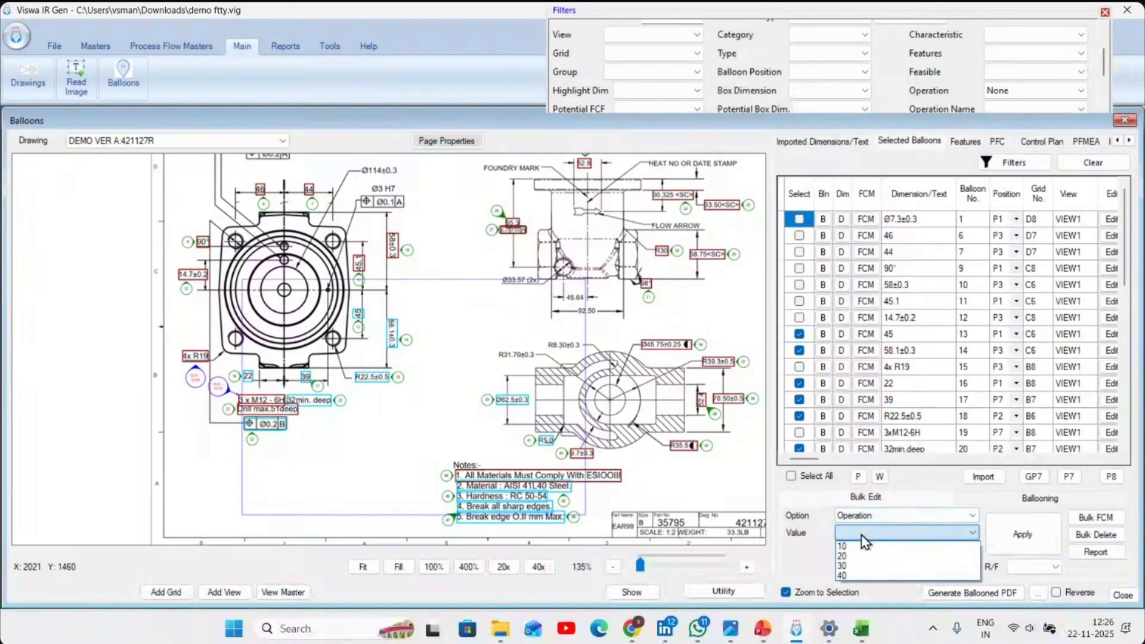
click(865, 555)
click(900, 550)
click(917, 563)
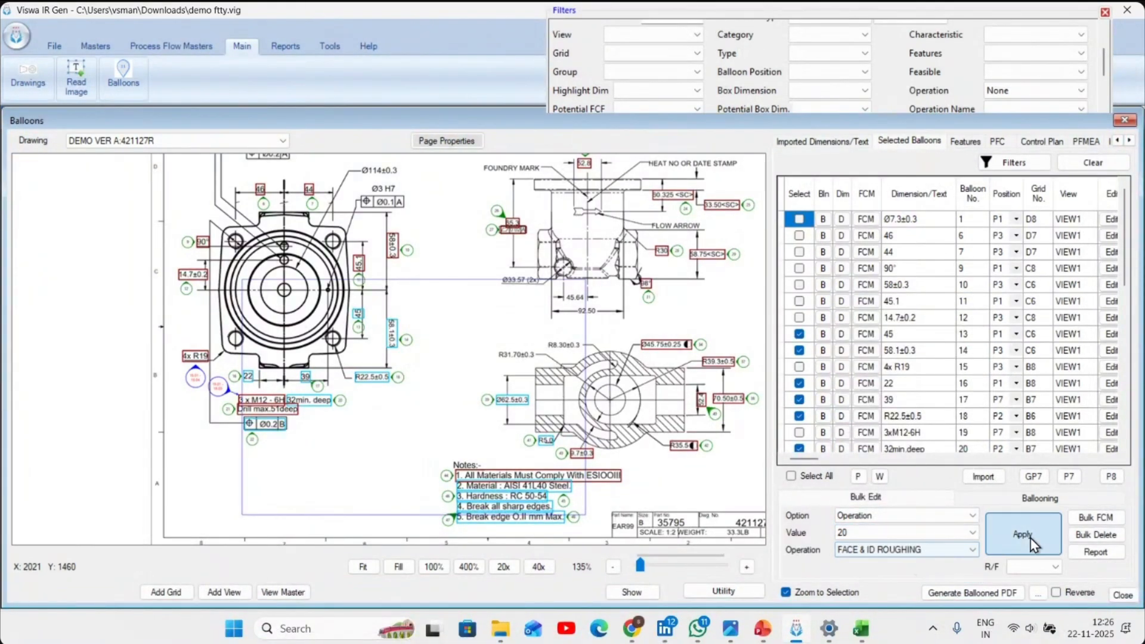
click(1029, 538)
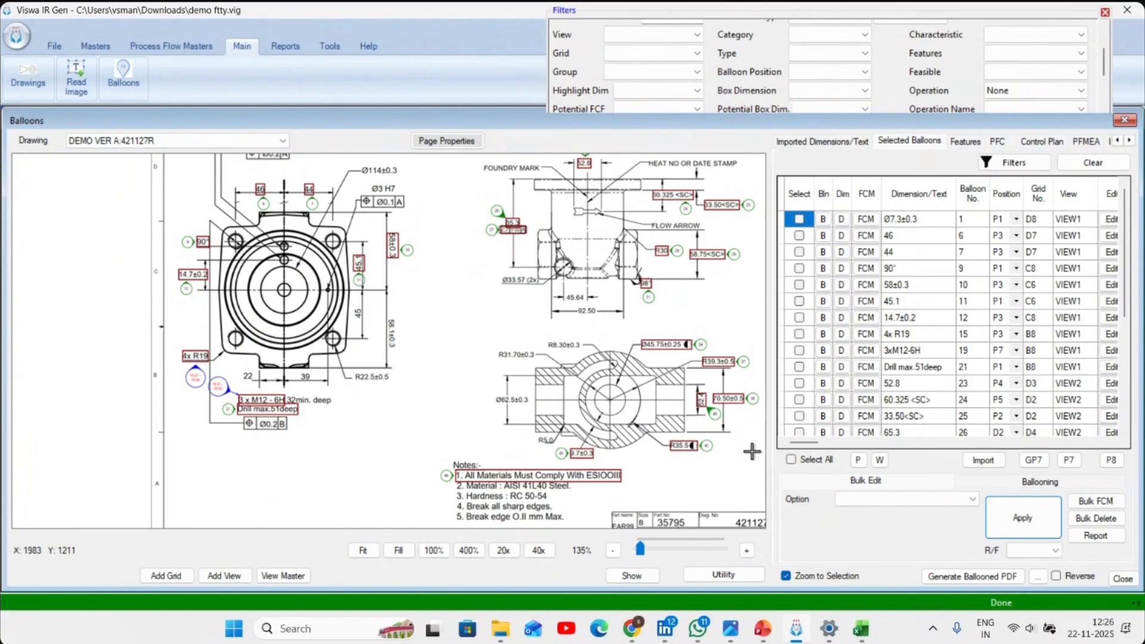
- Window-select the remaining dimensions around the valve side view and section view, and bulk-assign operation 30 FACE & ID FINISHING
click(879, 481)
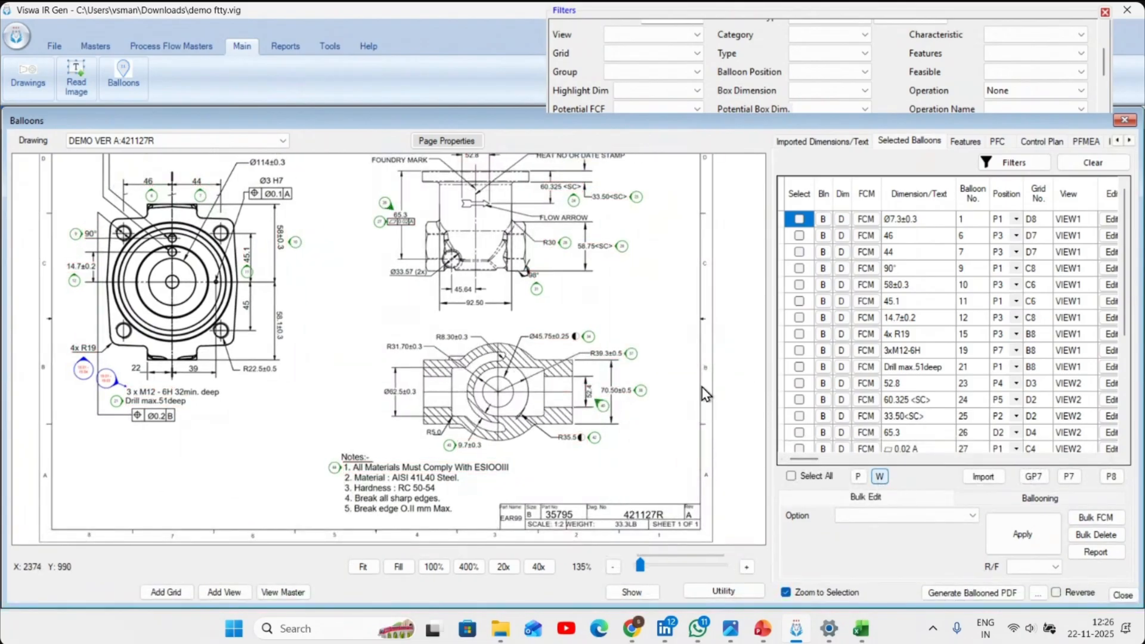
drag(362, 174, 656, 475)
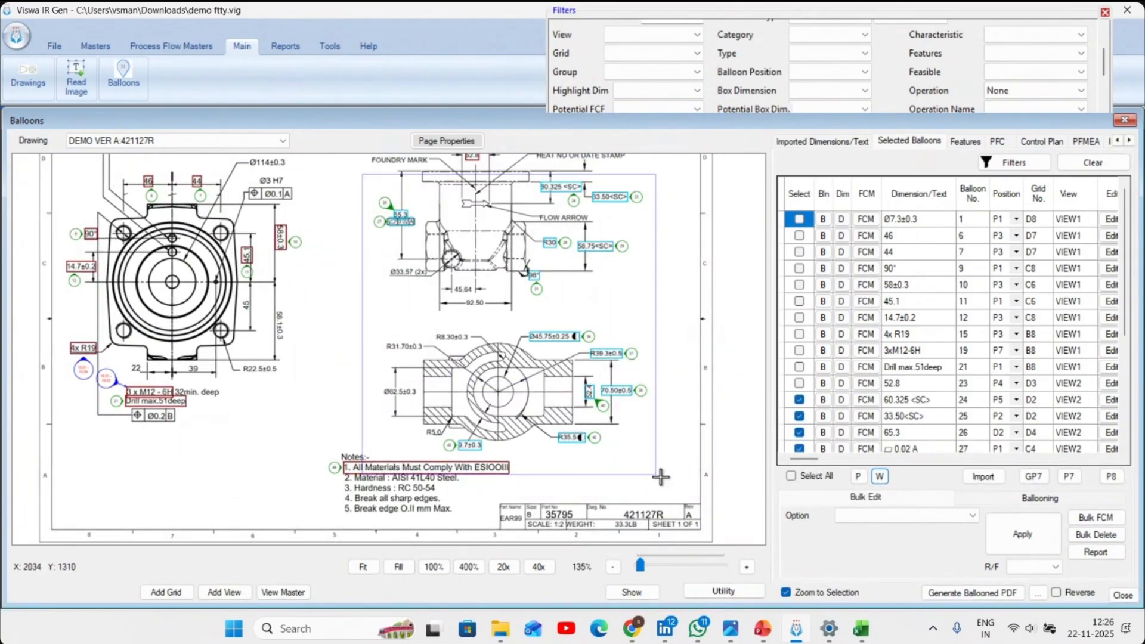
click(919, 516)
click(880, 335)
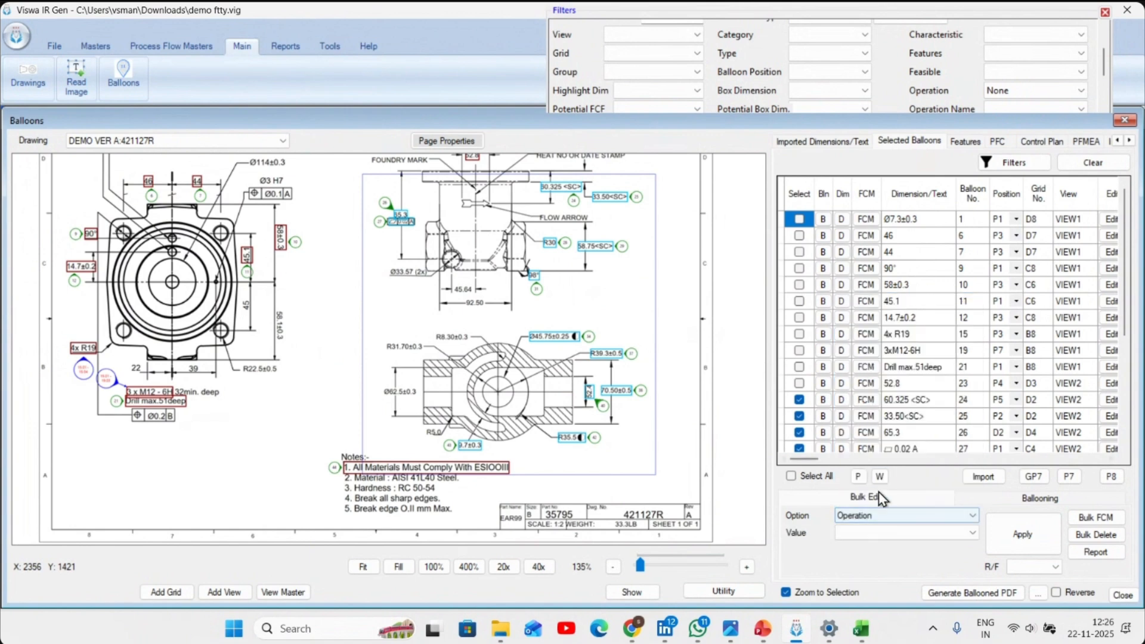
click(868, 533)
click(865, 564)
click(894, 550)
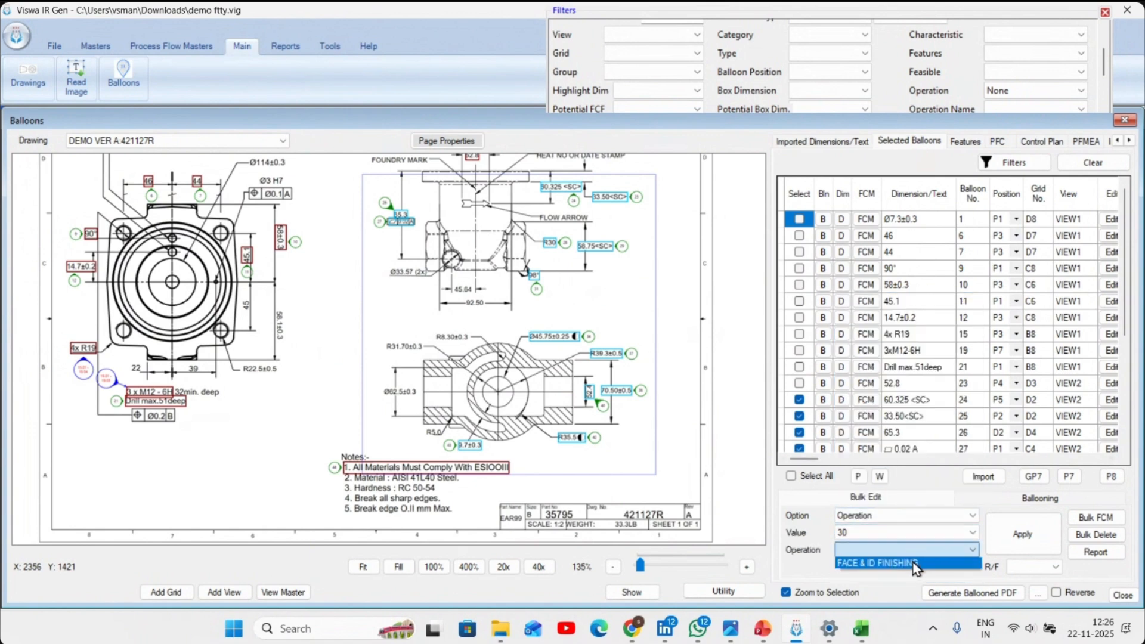
click(913, 564)
click(1014, 534)
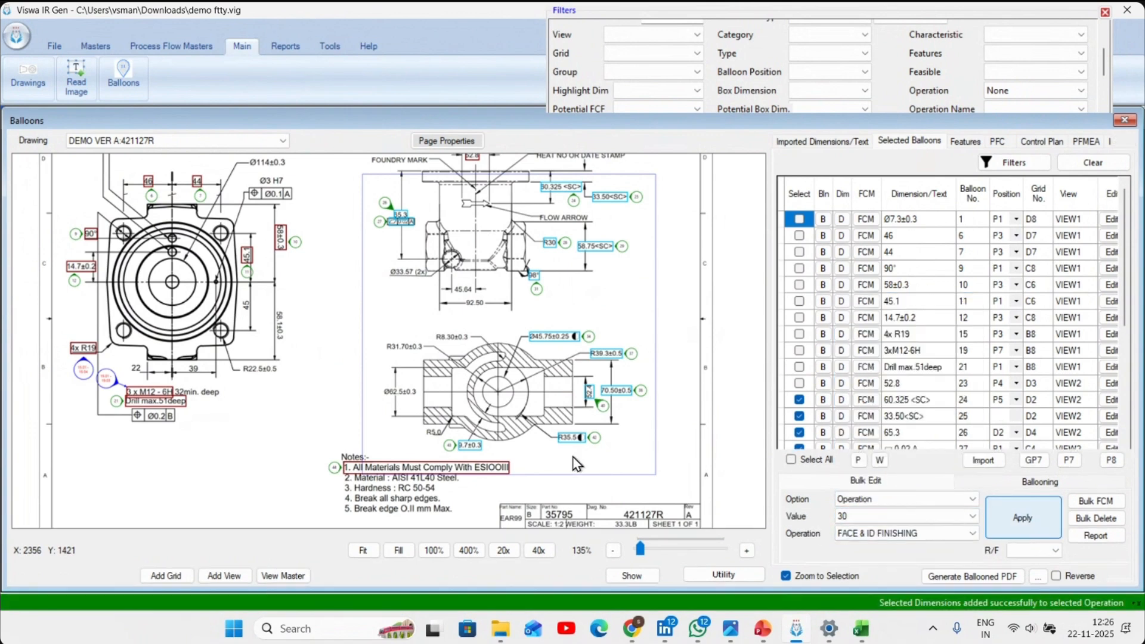
- Select all balloons still listed and bulk-assign operation 40 DISPATCH to them
click(813, 475)
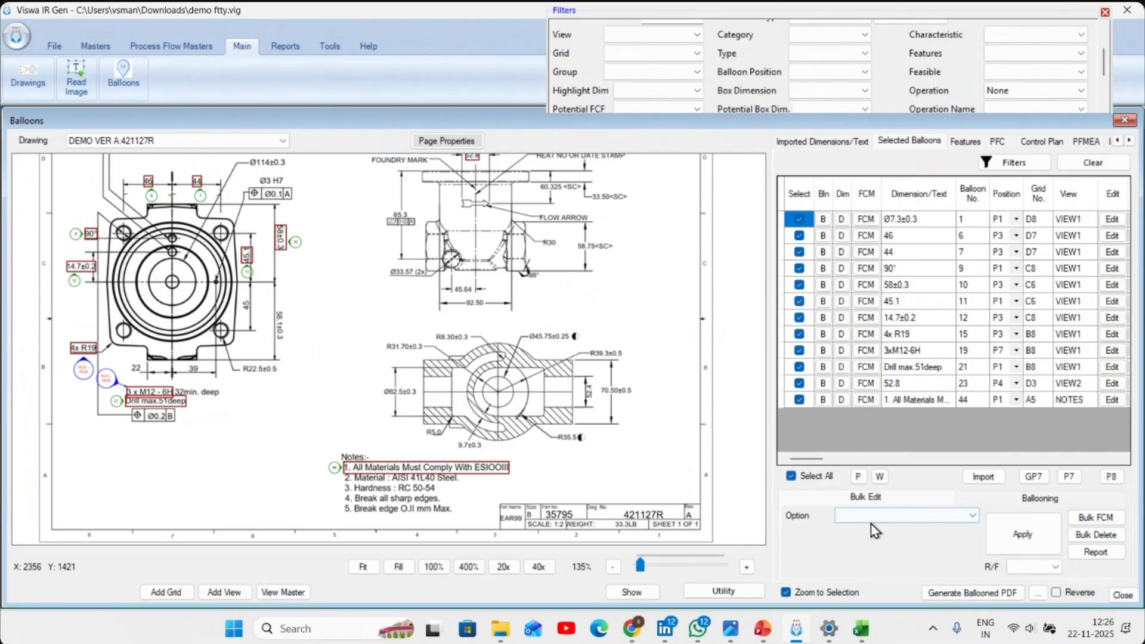
click(872, 517)
click(893, 346)
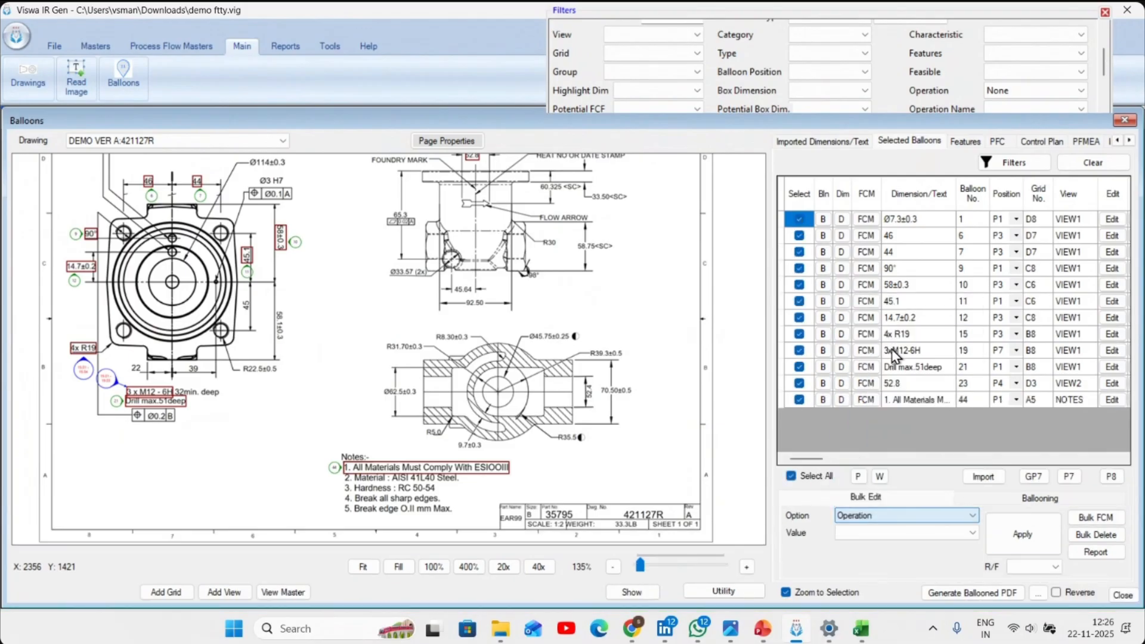
click(879, 532)
click(866, 578)
click(892, 550)
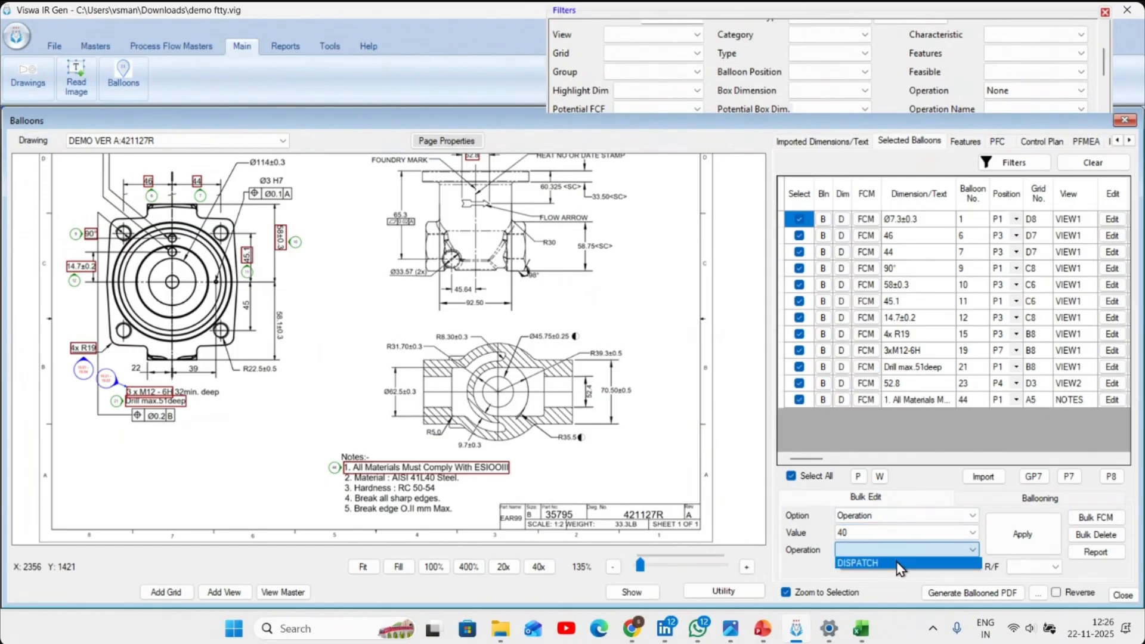
click(899, 563)
click(1014, 531)
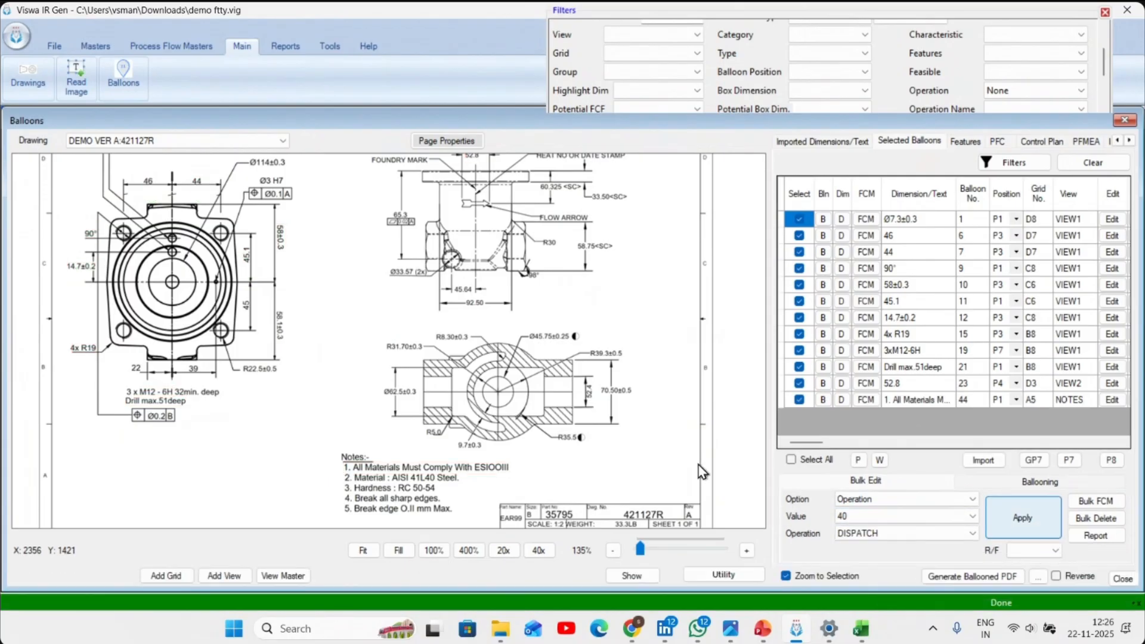
- Clear the balloon filters and look over the ballooned PDF options without generating a file
click(1093, 163)
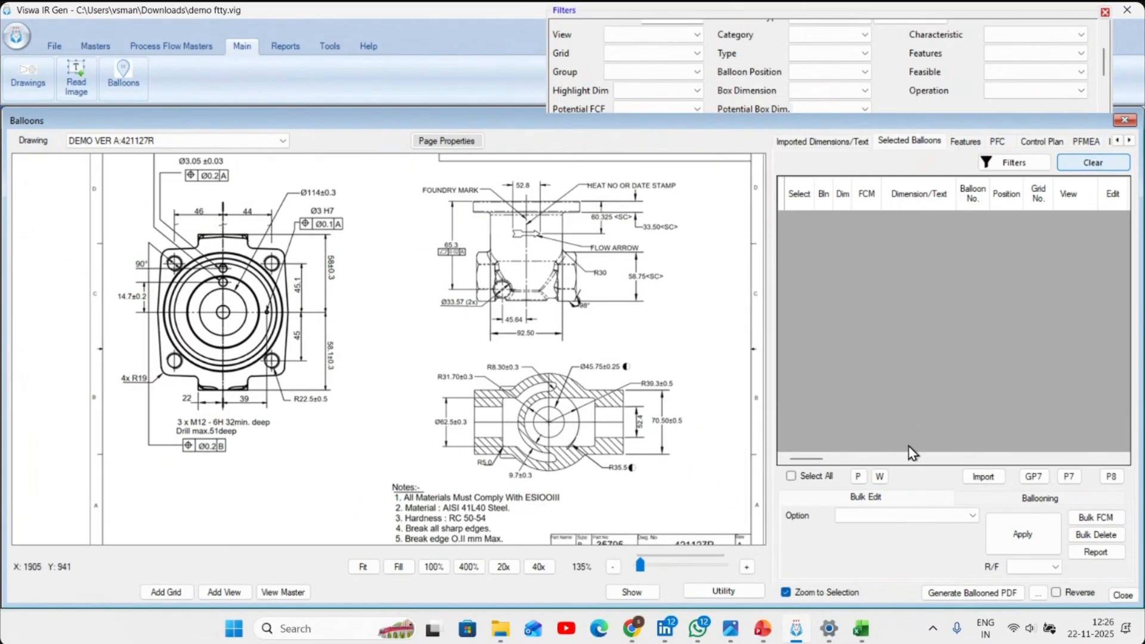
click(1038, 593)
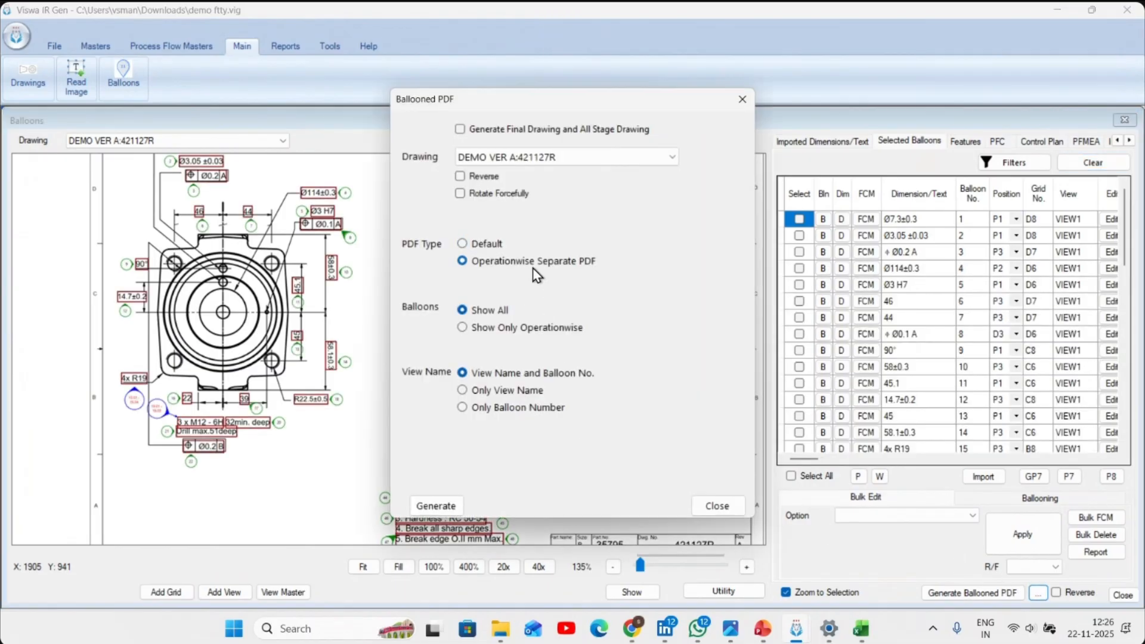
click(718, 506)
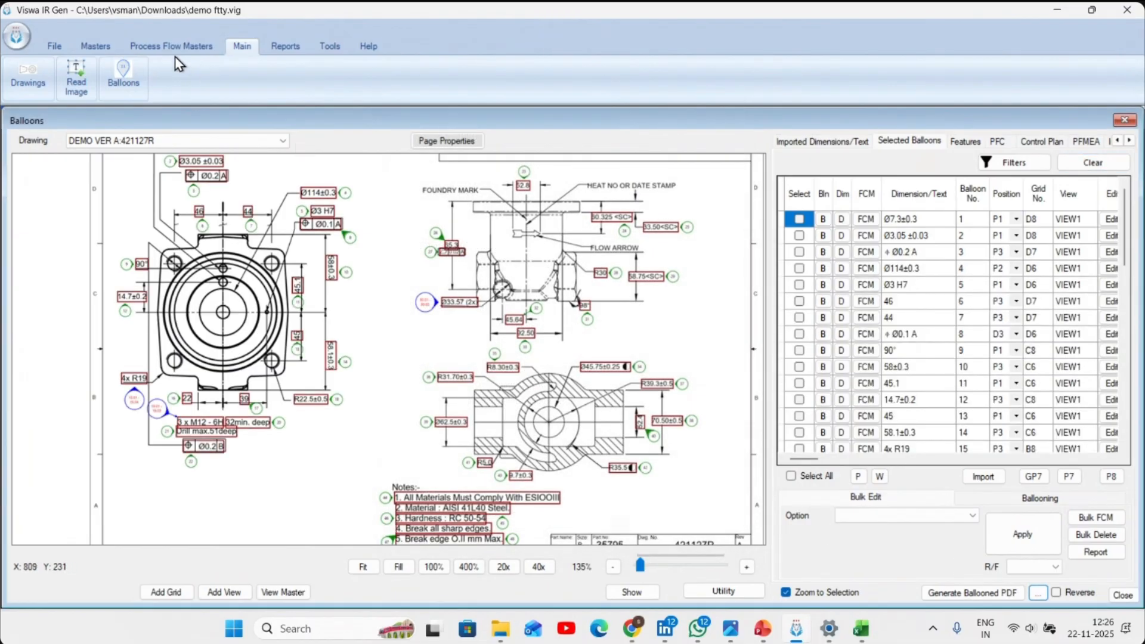
- Enable Highlight Dimension in the dimension settings and set the Highlighting Border Color to light yellow
click(101, 49)
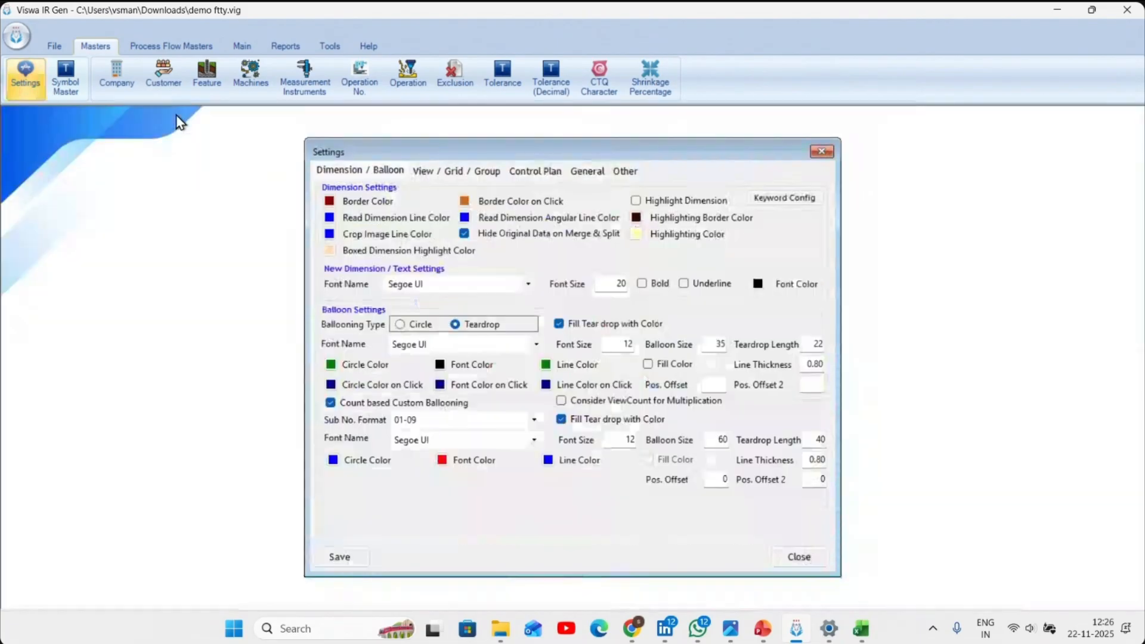
click(637, 218)
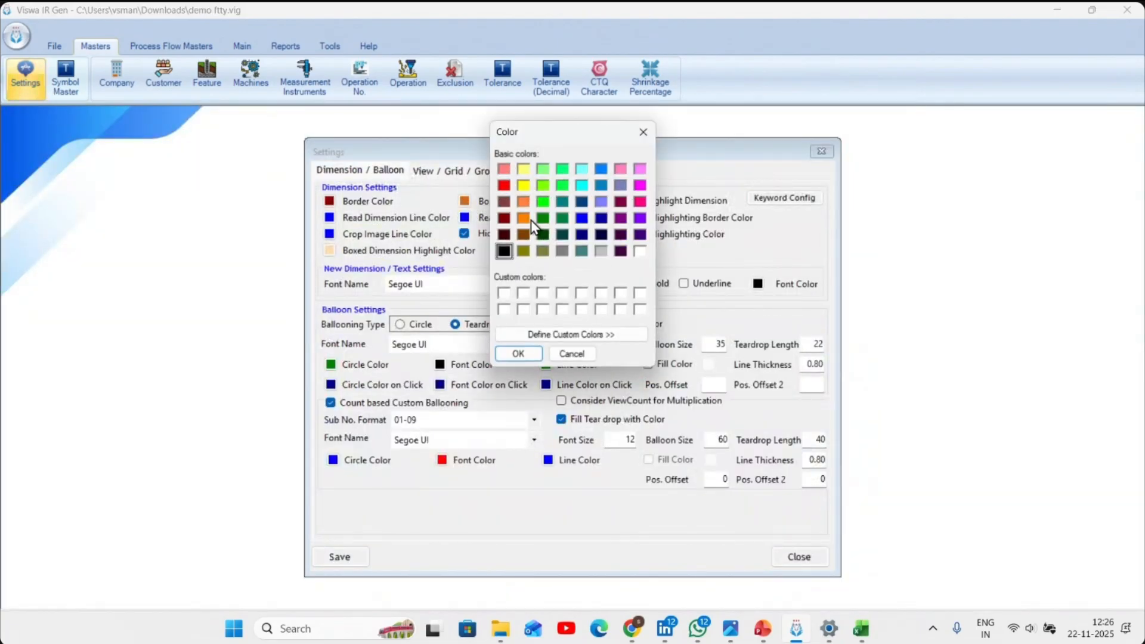
click(523, 170)
click(519, 355)
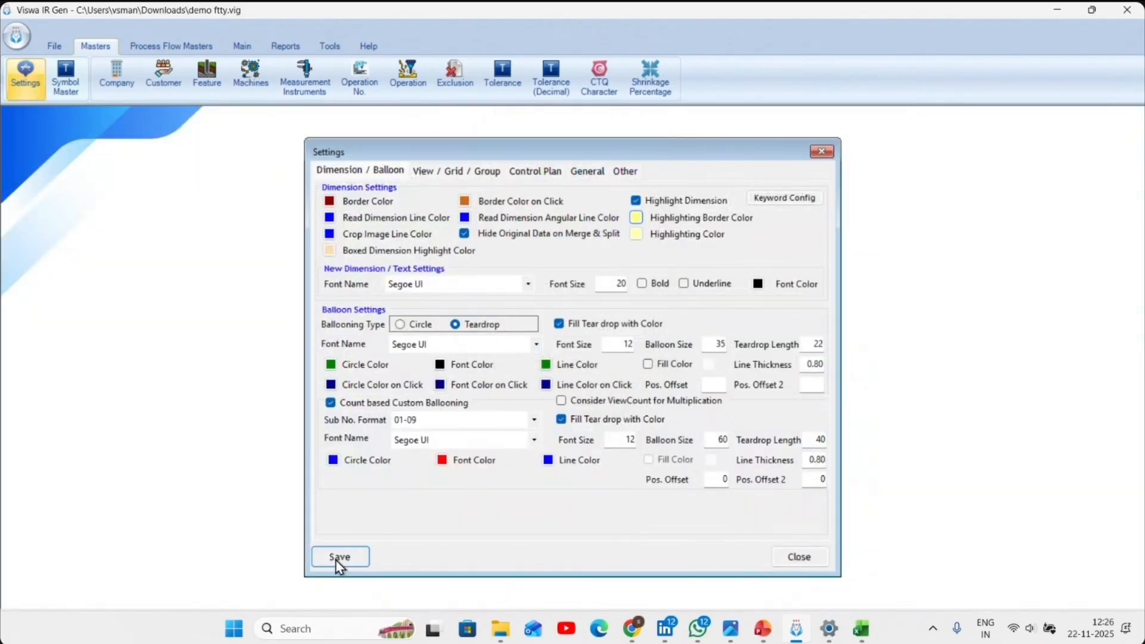
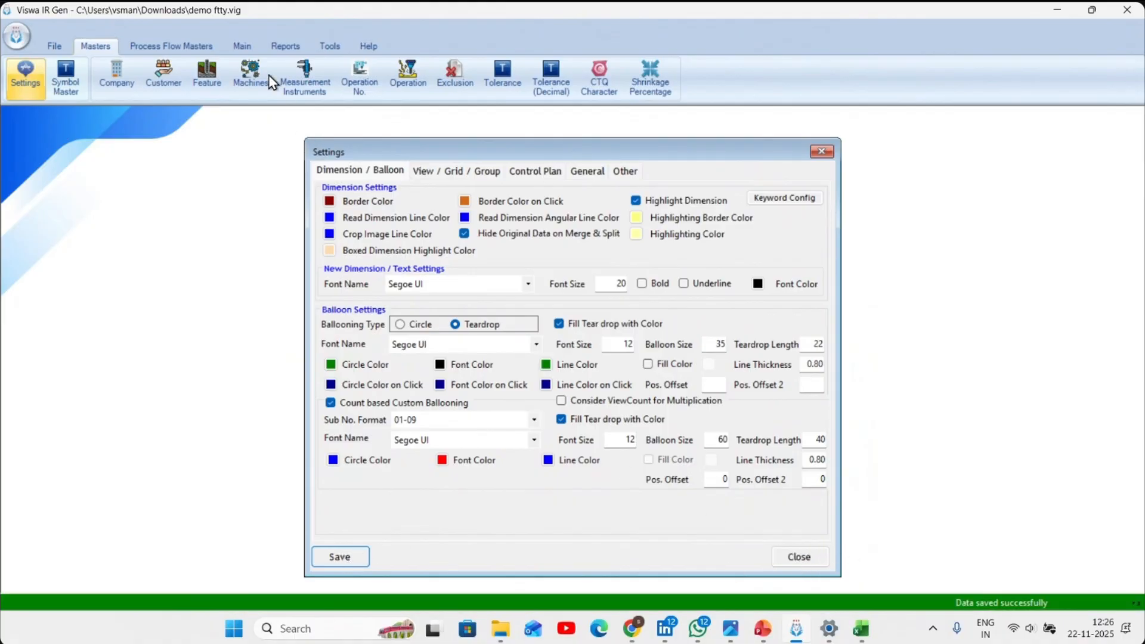
- Close the settings and bulk-apply Highlight Dim to all balloons of the DEMO VER A drawing
click(812, 564)
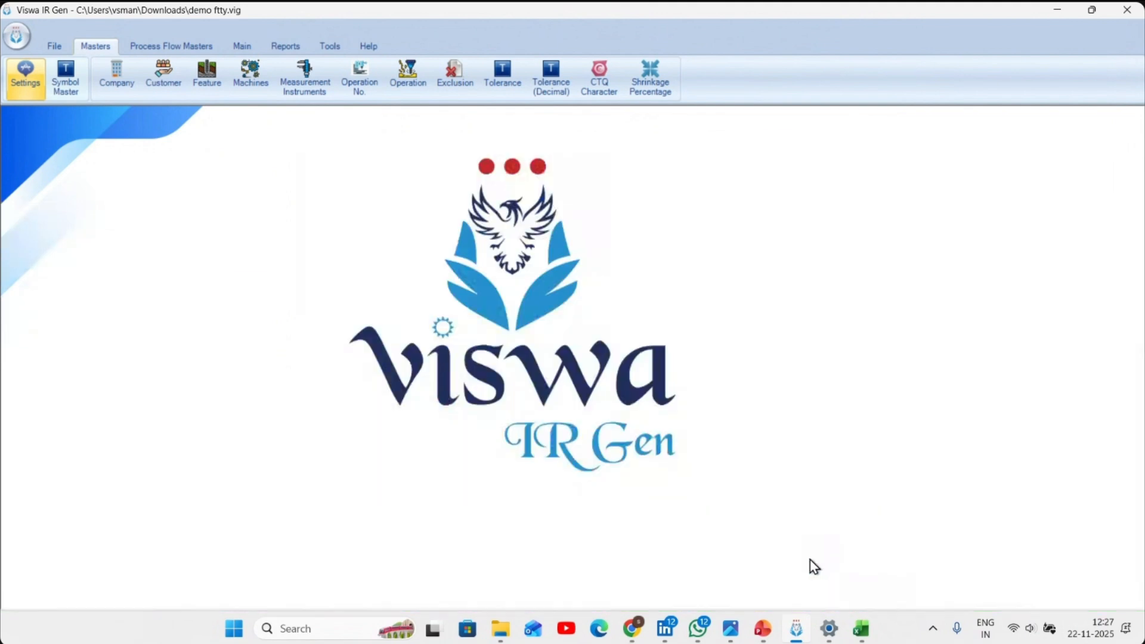
click(242, 47)
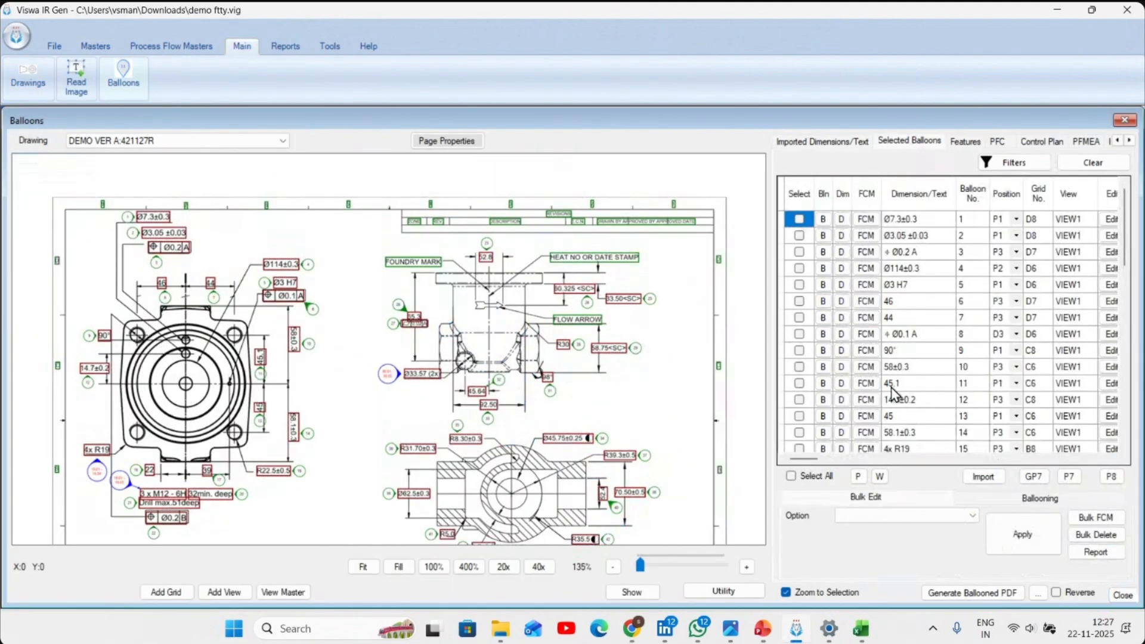
click(817, 475)
click(877, 516)
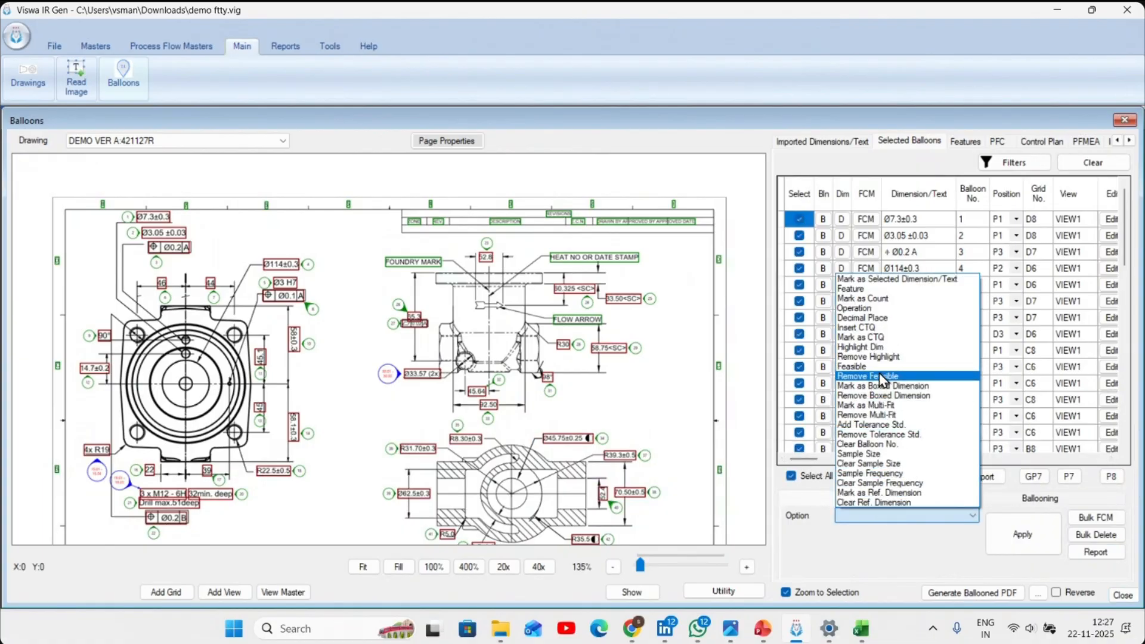
click(871, 348)
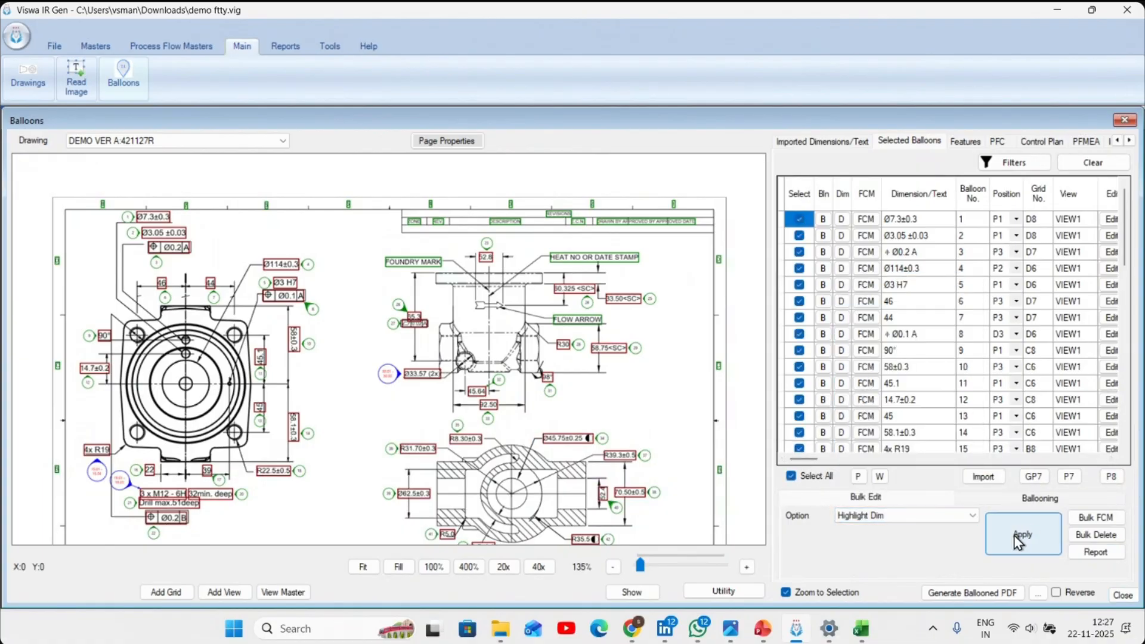
click(1017, 535)
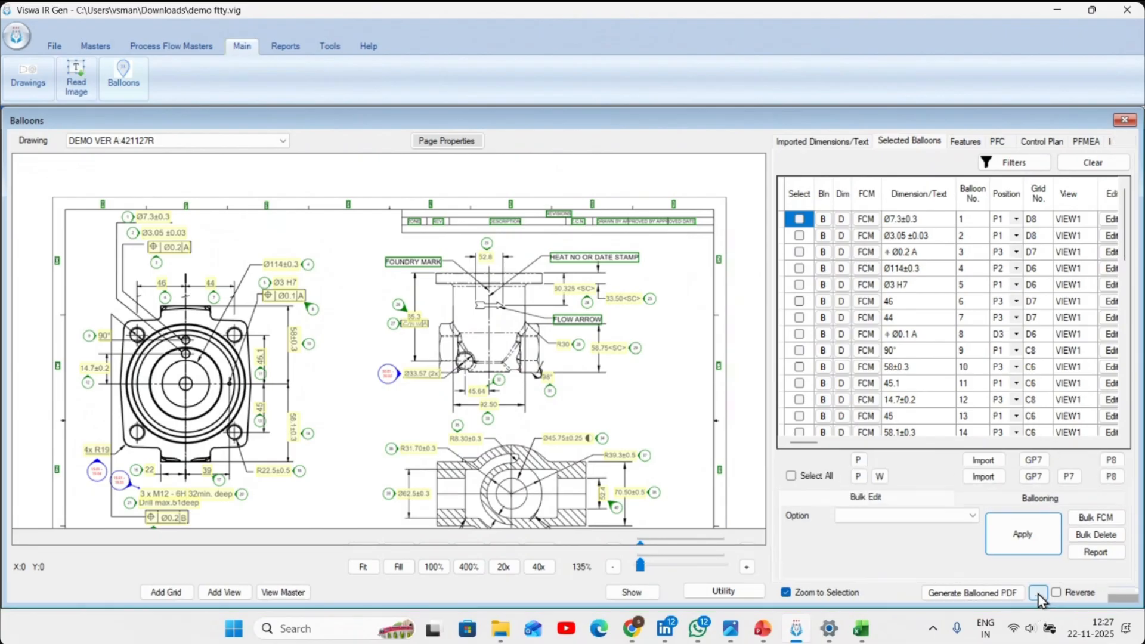
- Generate the ballooned PDF with highlighted dimensions, open it to review the sheet, and close the PDF viewer
click(992, 594)
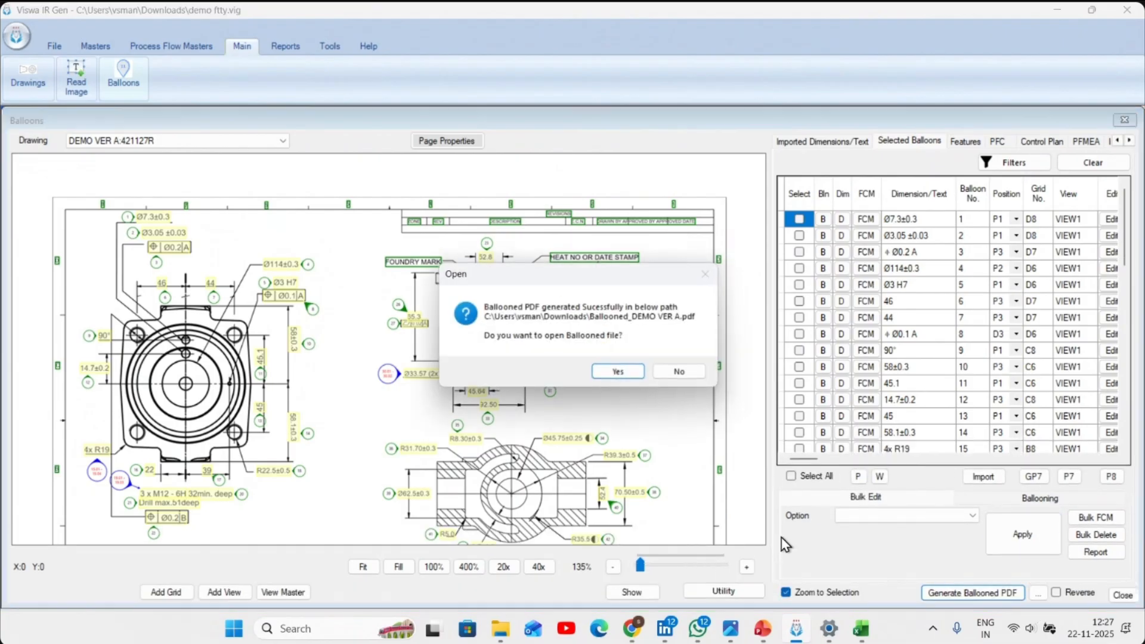
click(616, 376)
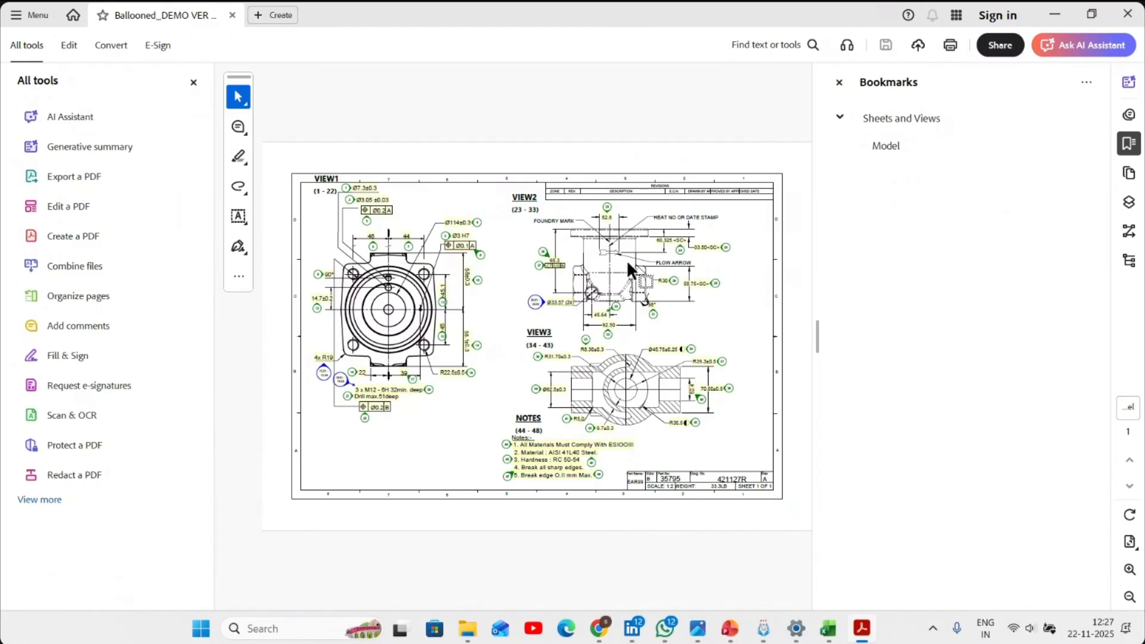
click(195, 83)
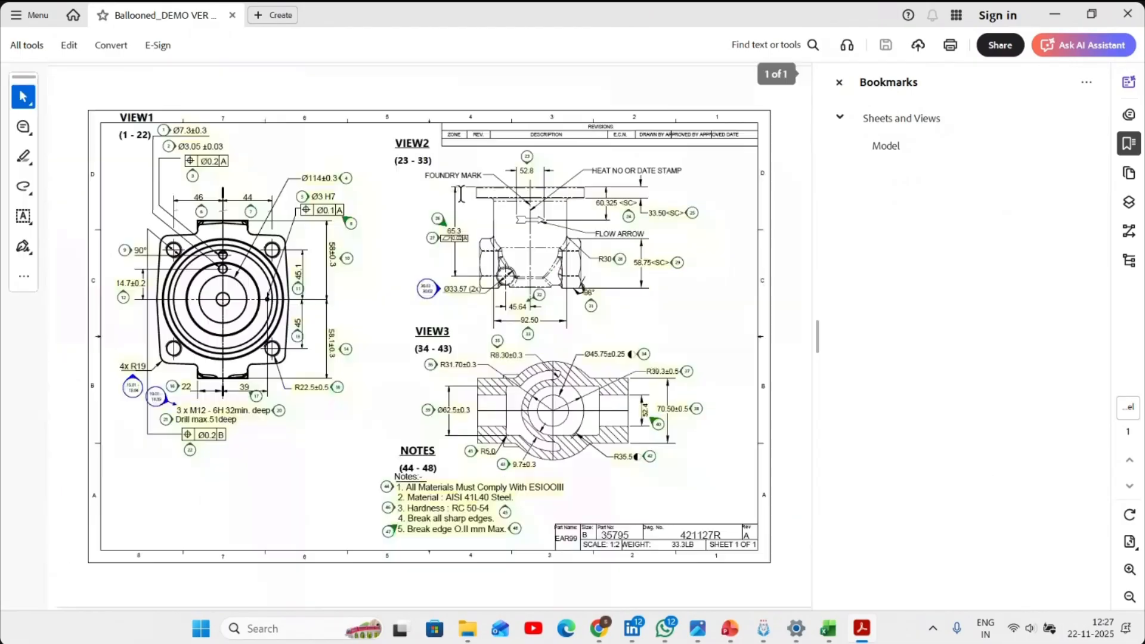
click(1128, 13)
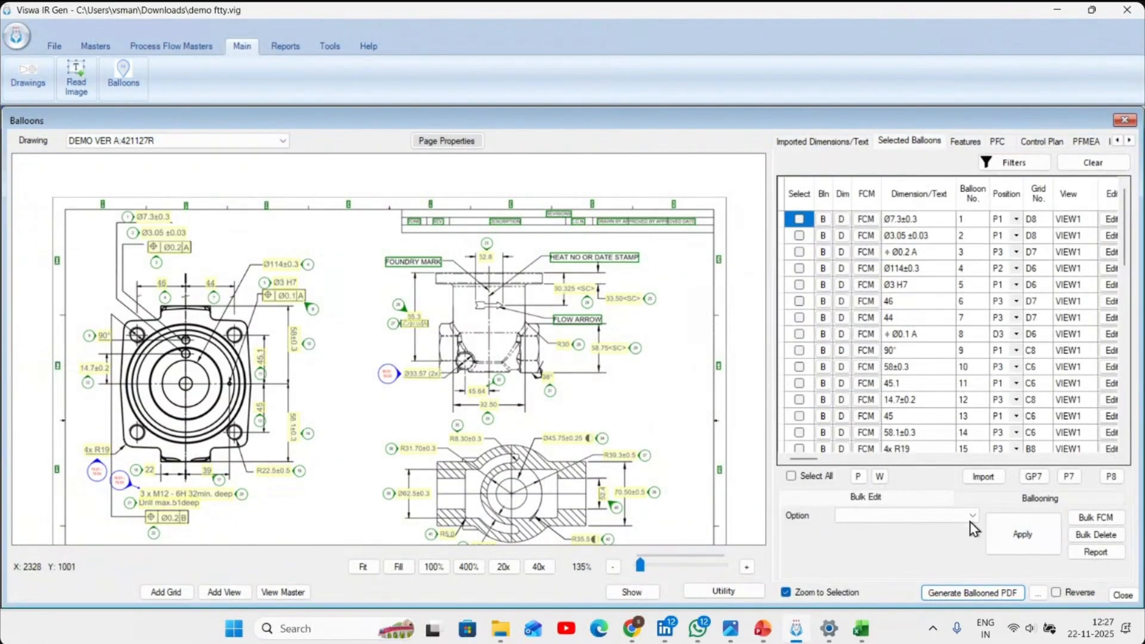
- Generate the ballooned PDF of the drawing once more without opening the file
scroll(505, 361, up, 2)
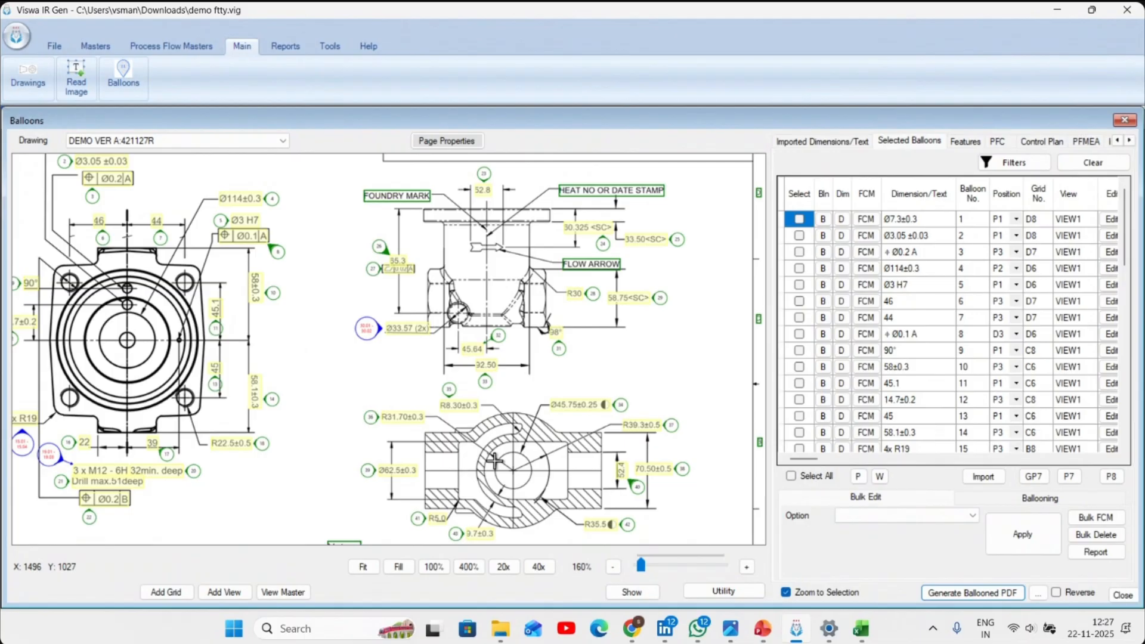
click(990, 593)
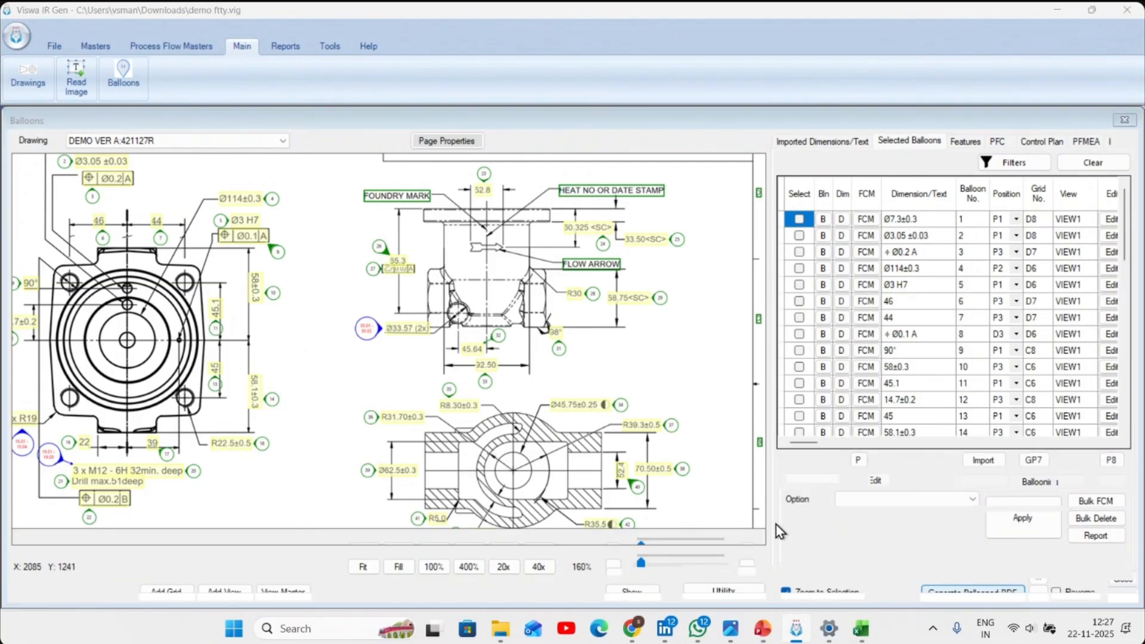
click(684, 376)
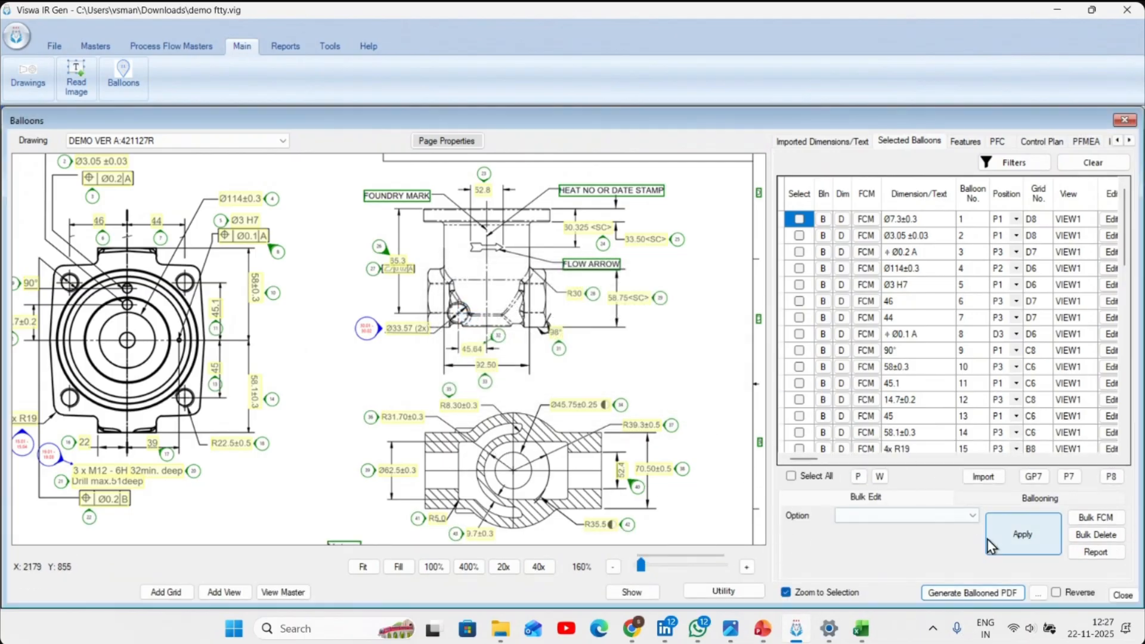
- Generate Operationwise Separate PDF output with Show All balloons and View Name and Balloon No., and open the output folder
click(1038, 593)
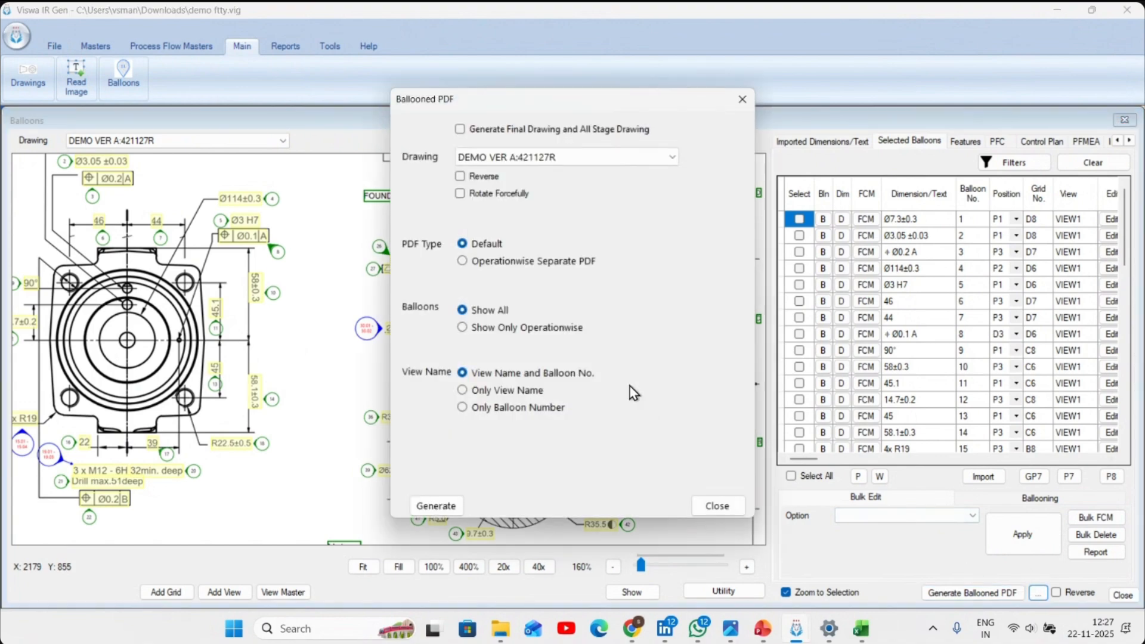
click(455, 504)
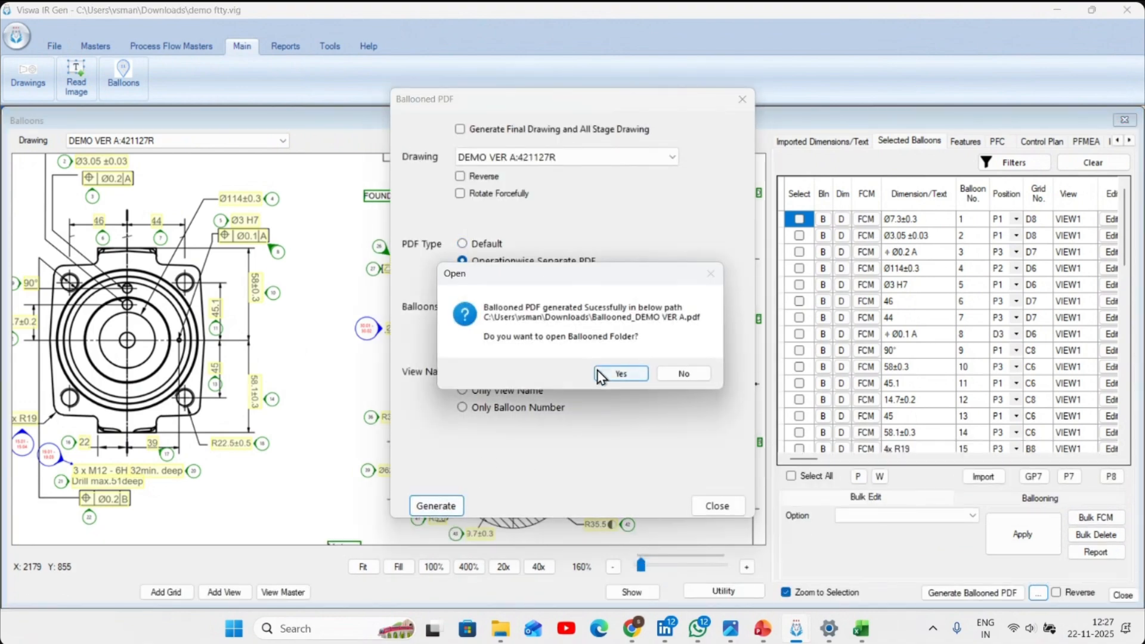
click(621, 374)
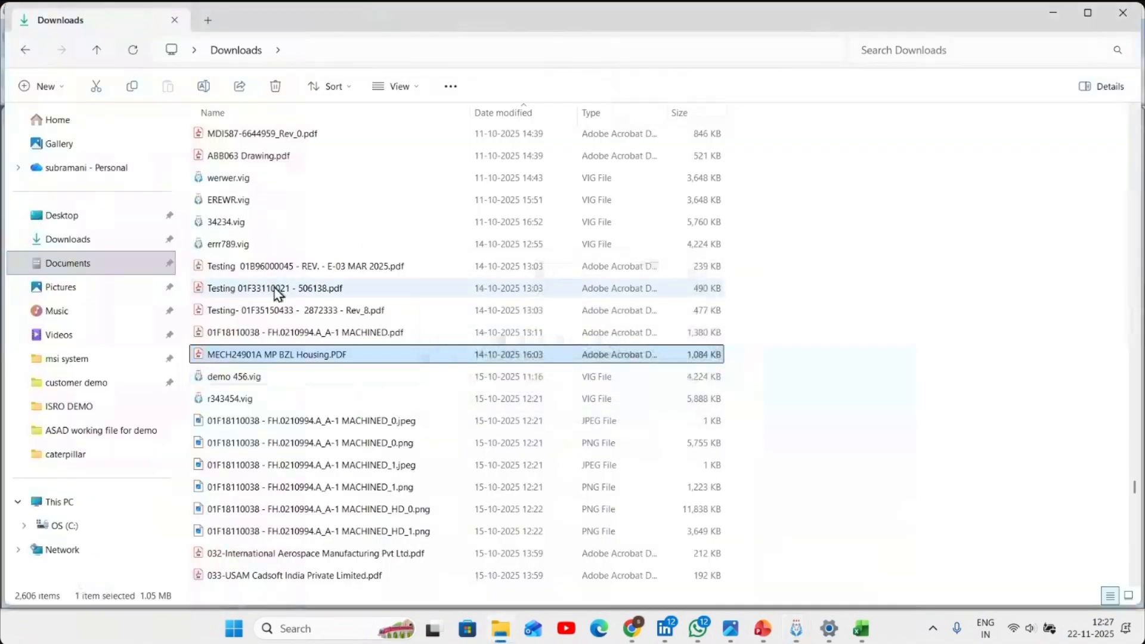
- Sort the Downloads folder by date modified, look for the operation-wise PDFs, and close the folder
click(512, 116)
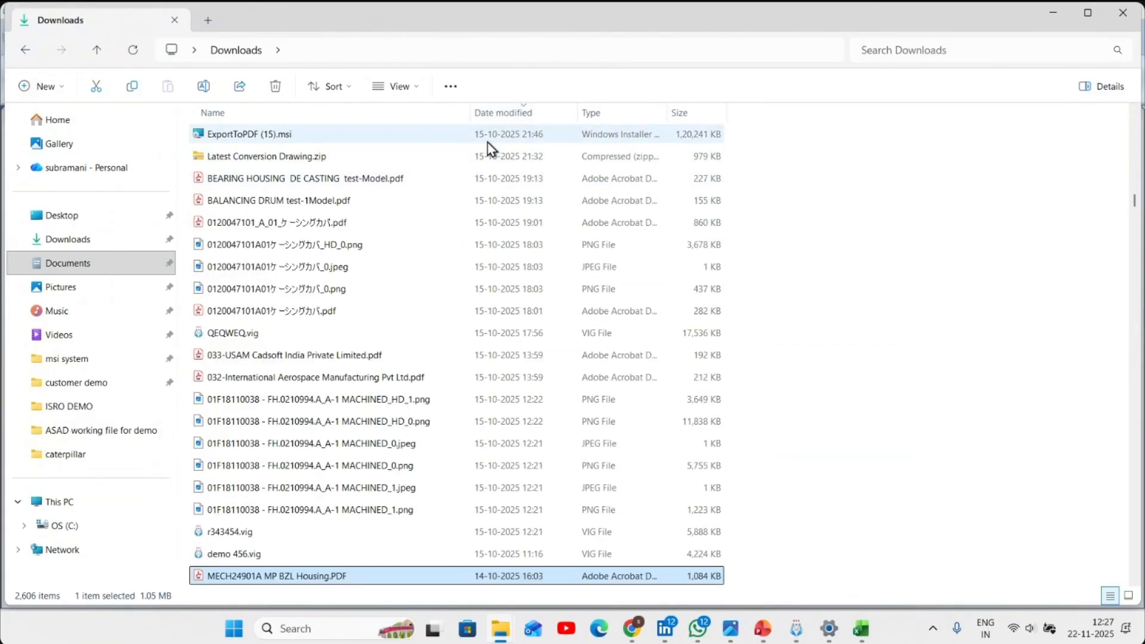
click(528, 115)
scroll(475, 228, down, 1)
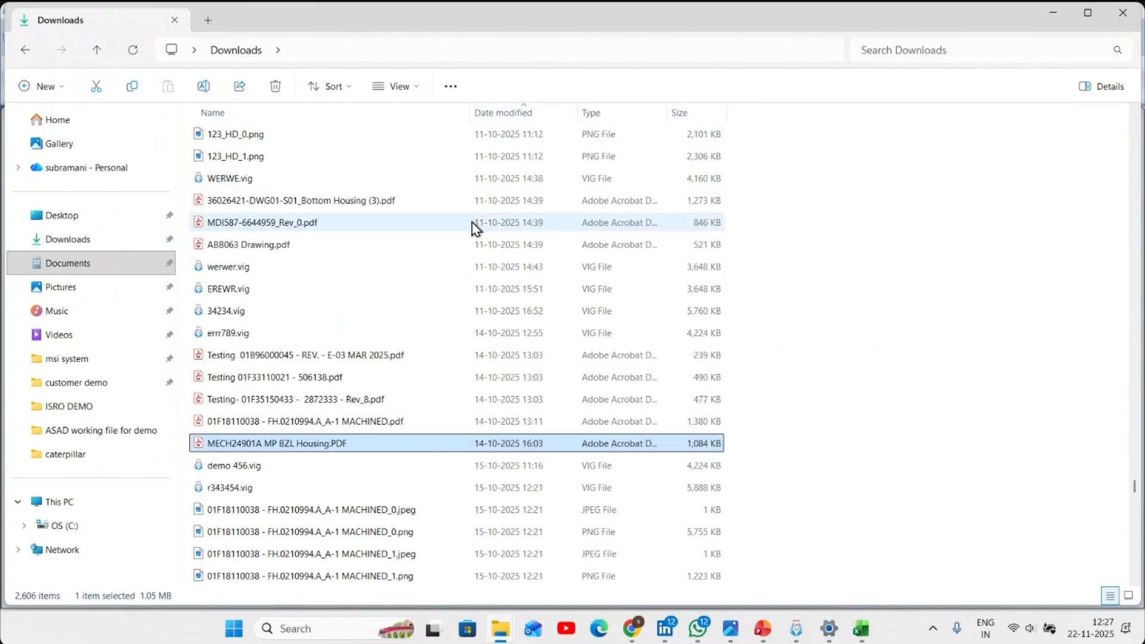
click(896, 262)
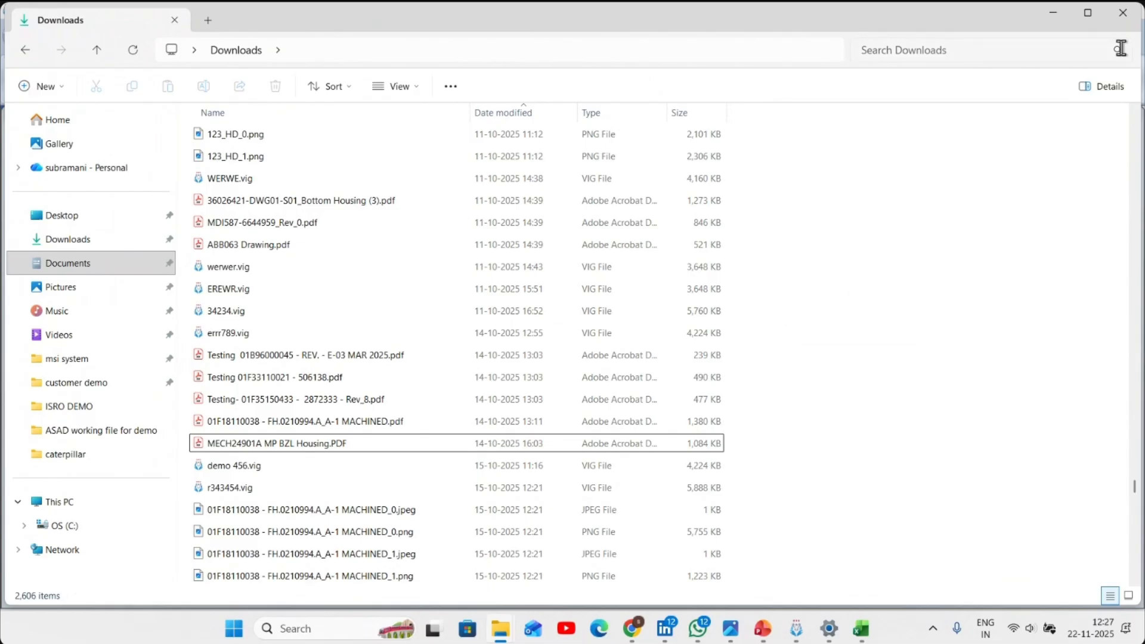
click(1123, 13)
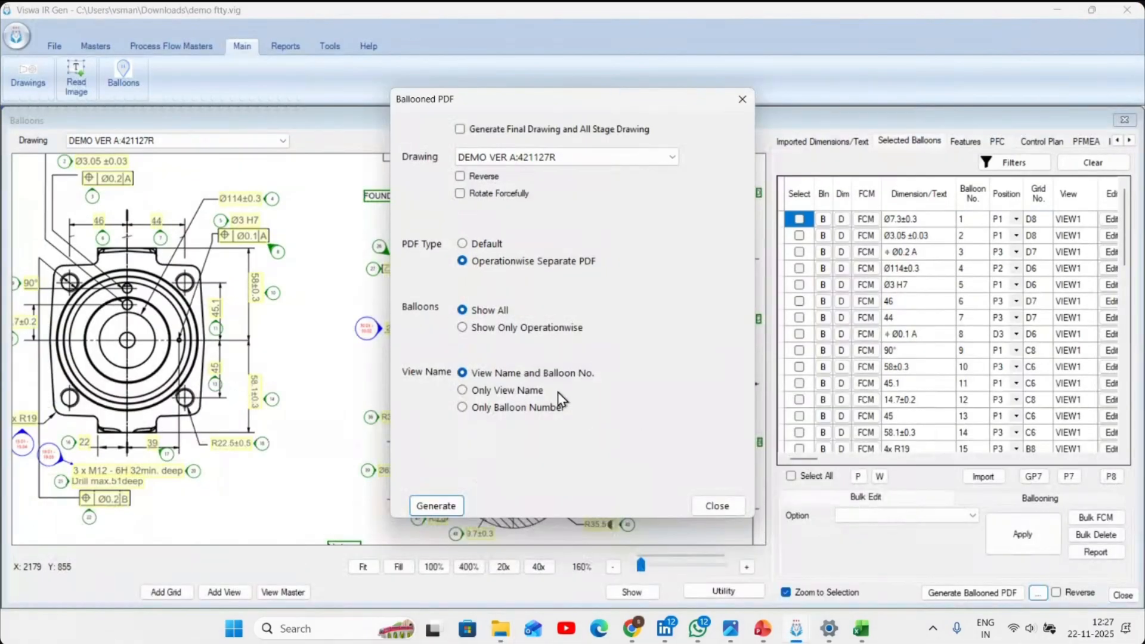
- Regenerate the operation-wise ballooned PDFs, browse the Downloads folder for them, and close the folder and the ballooned PDF options
click(420, 510)
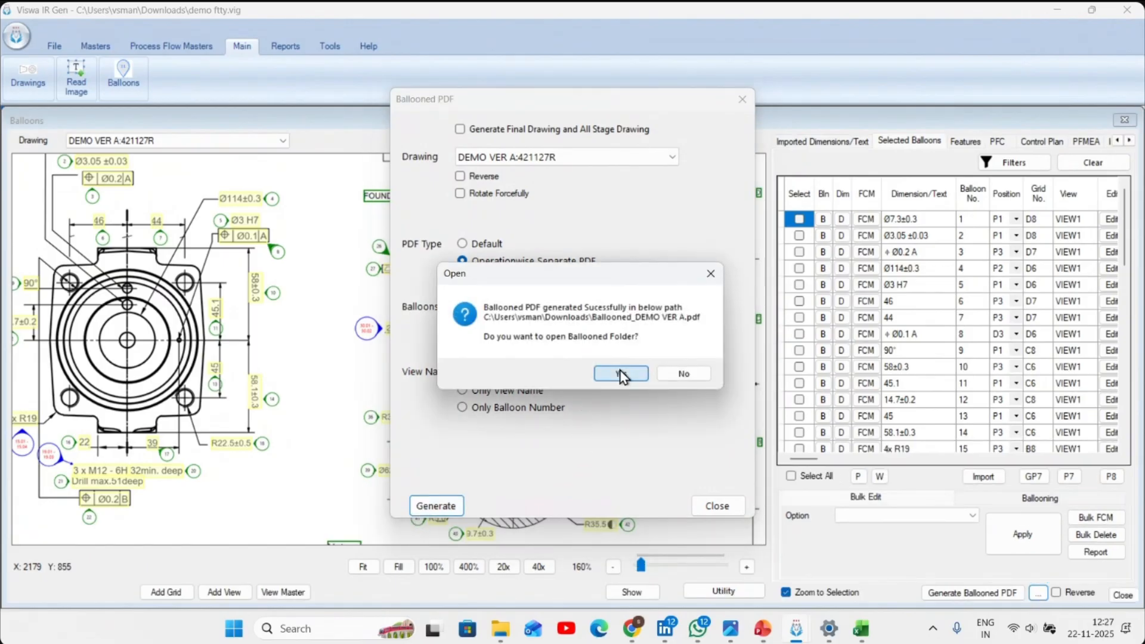
click(620, 374)
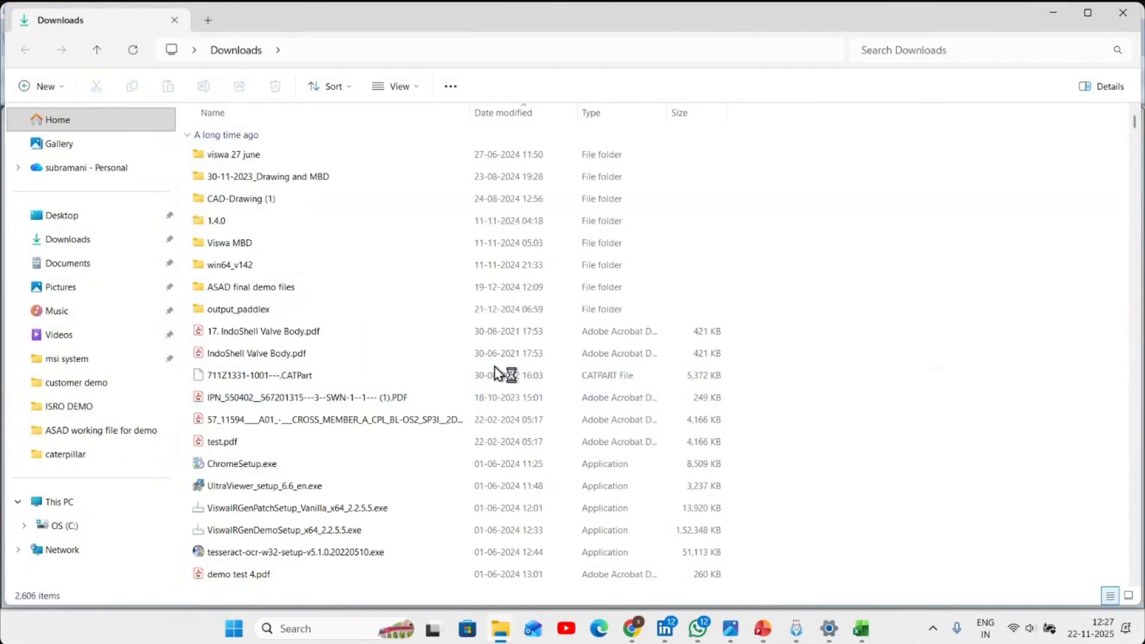
scroll(501, 373, down, 9)
scroll(499, 373, down, 4)
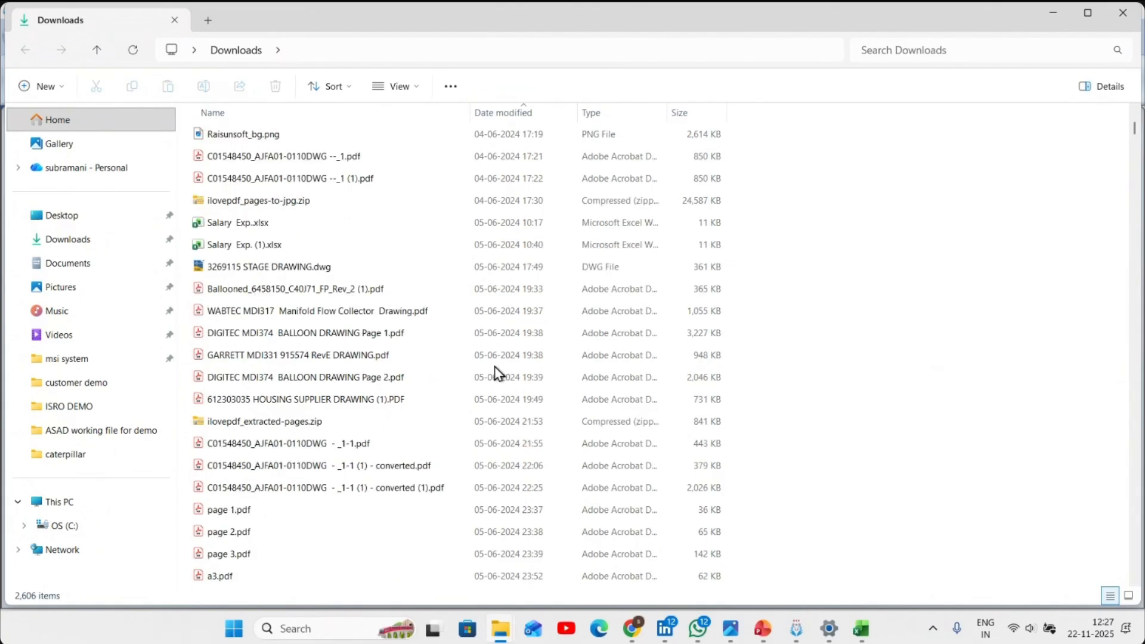
scroll(499, 374, up, 13)
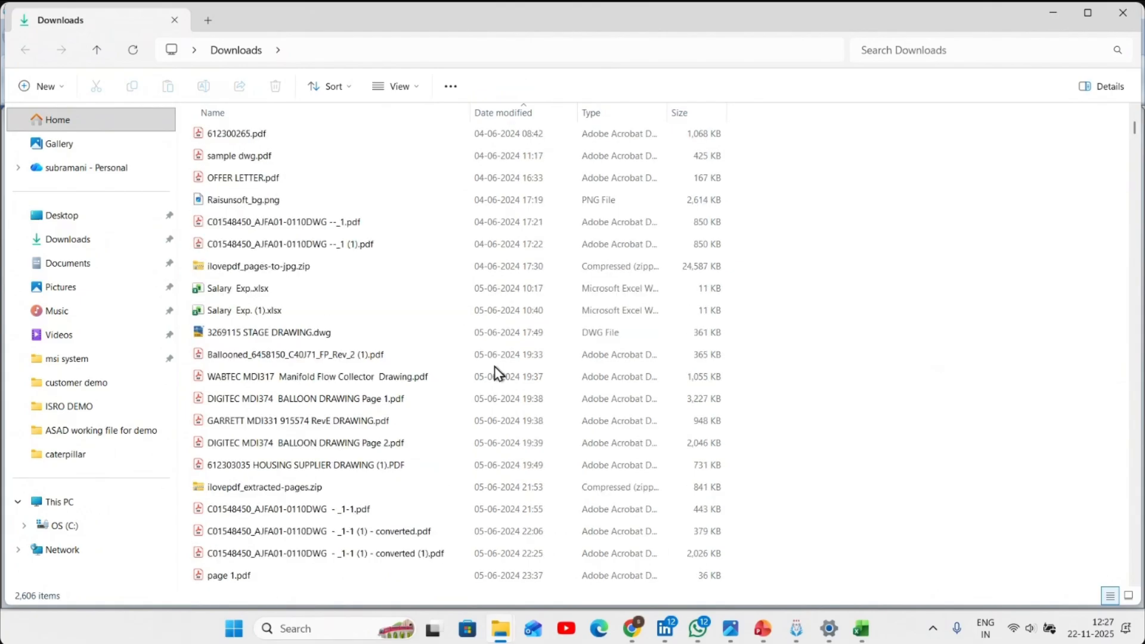
click(1135, 24)
click(717, 504)
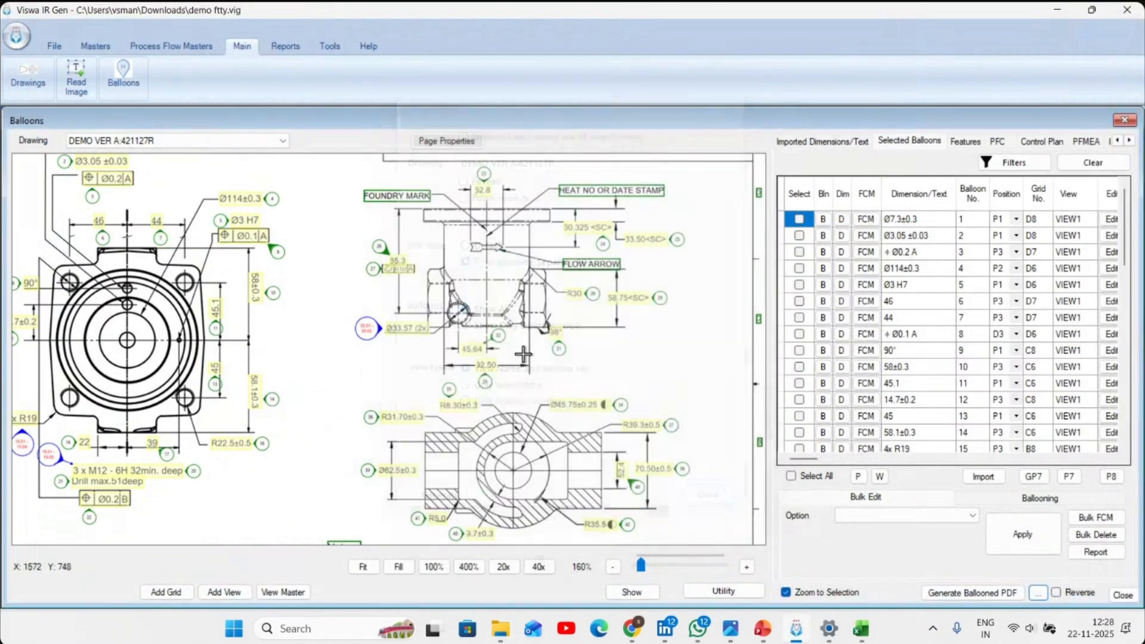
- Generate the Finished Inprocess Inspection Report of DEMO VER A for all operations from 10 to 40 and close the report generator
click(285, 48)
click(124, 84)
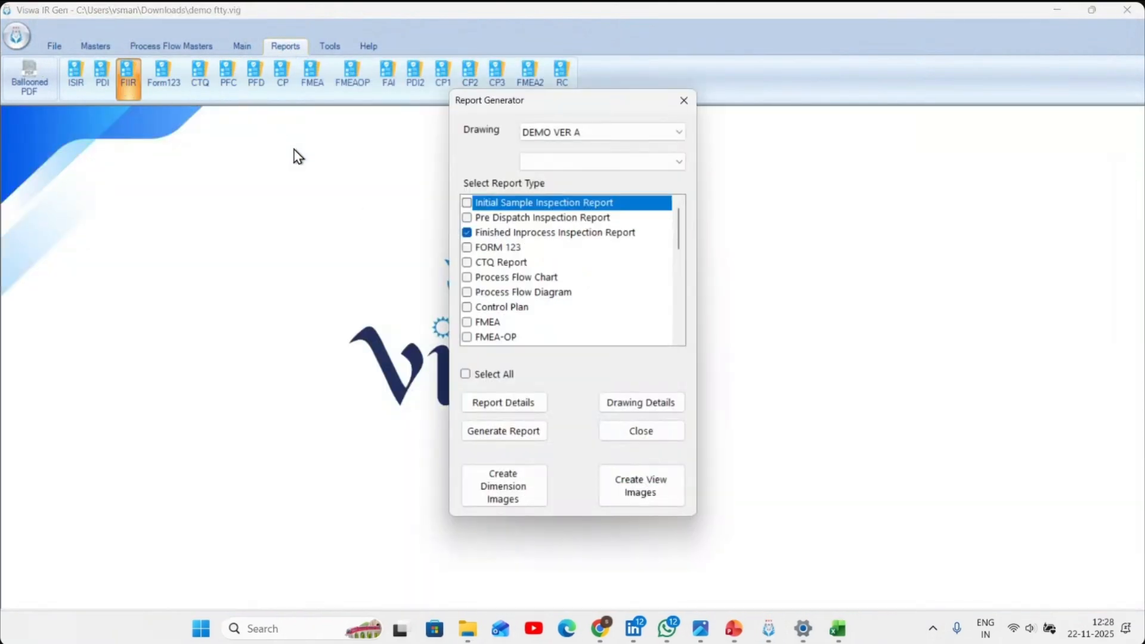
click(517, 436)
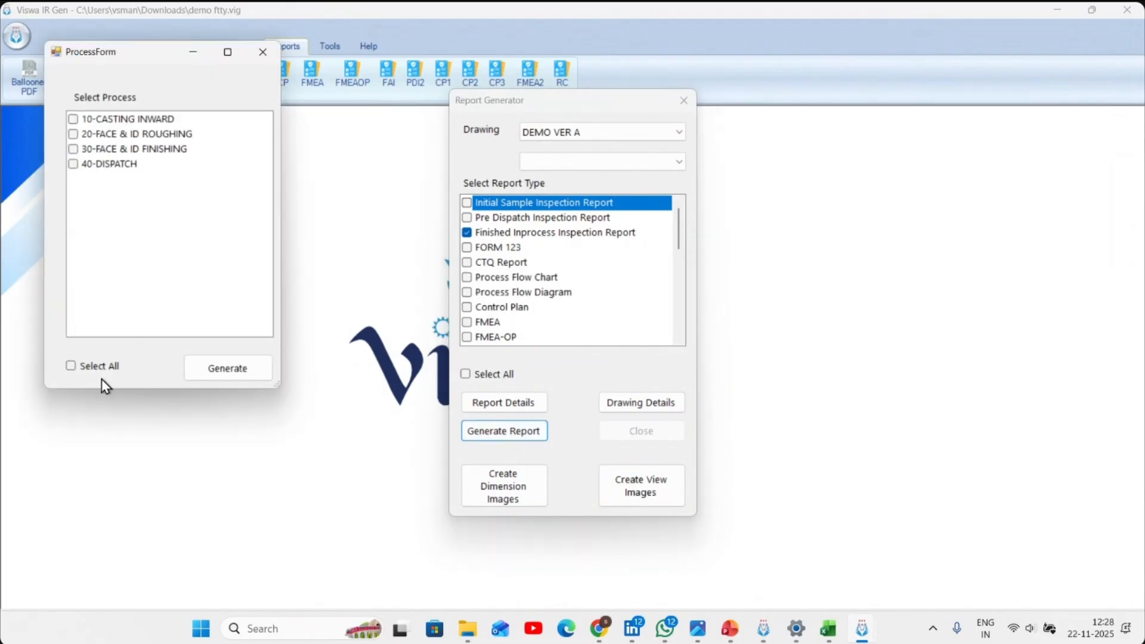
click(227, 370)
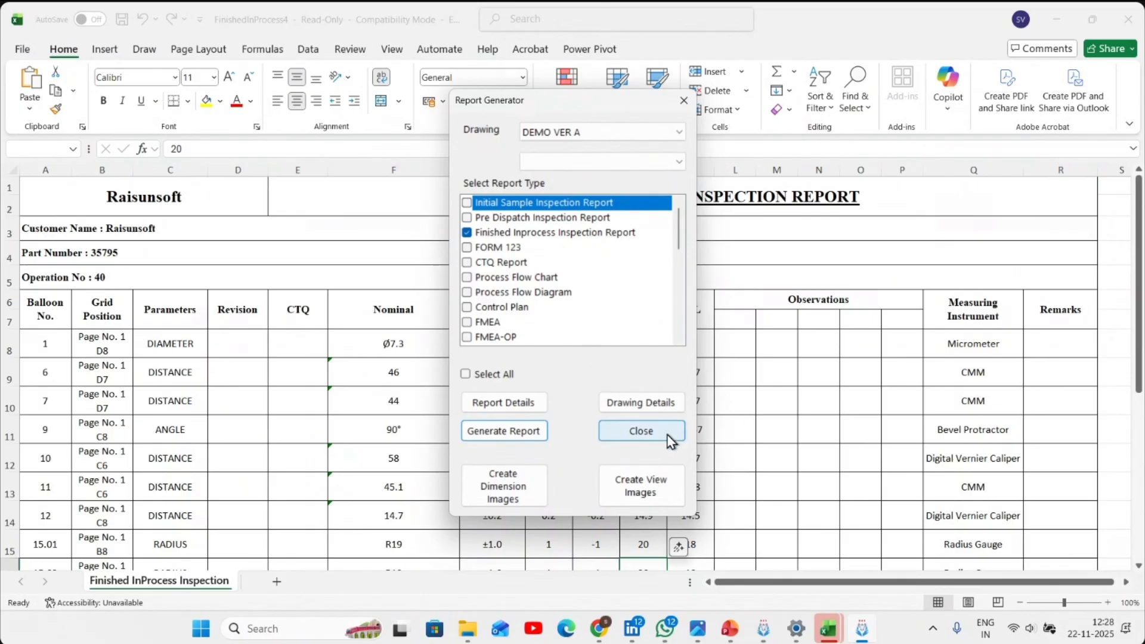
click(641, 431)
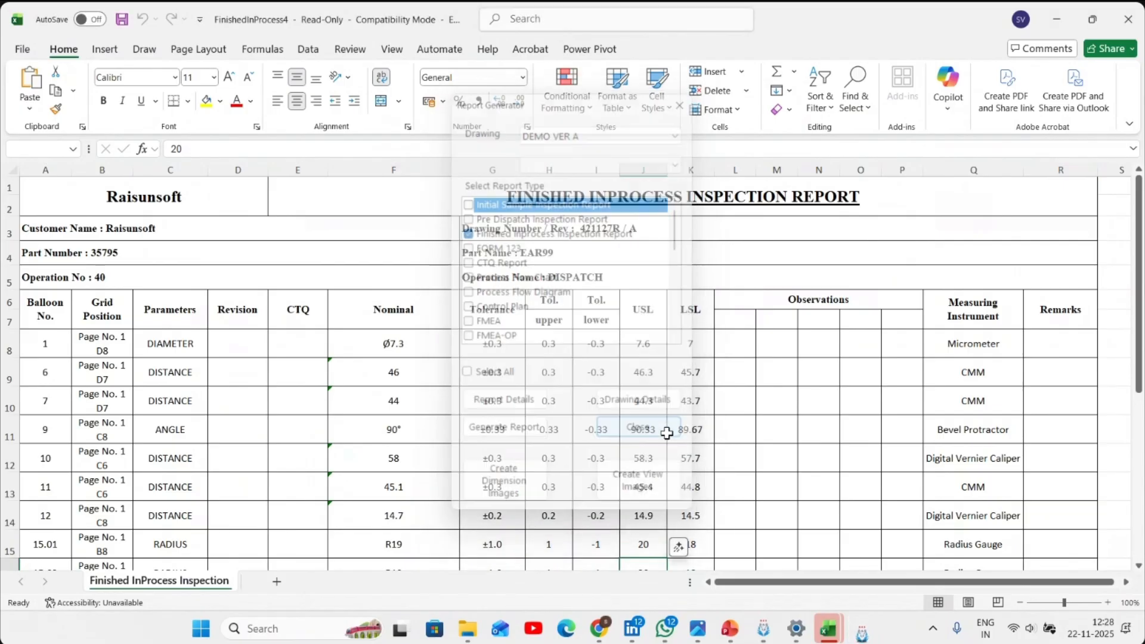
- Look over the finished inprocess inspection workbooks for operations 40, 30, 20 and 10, closing each without saving
click(1121, 24)
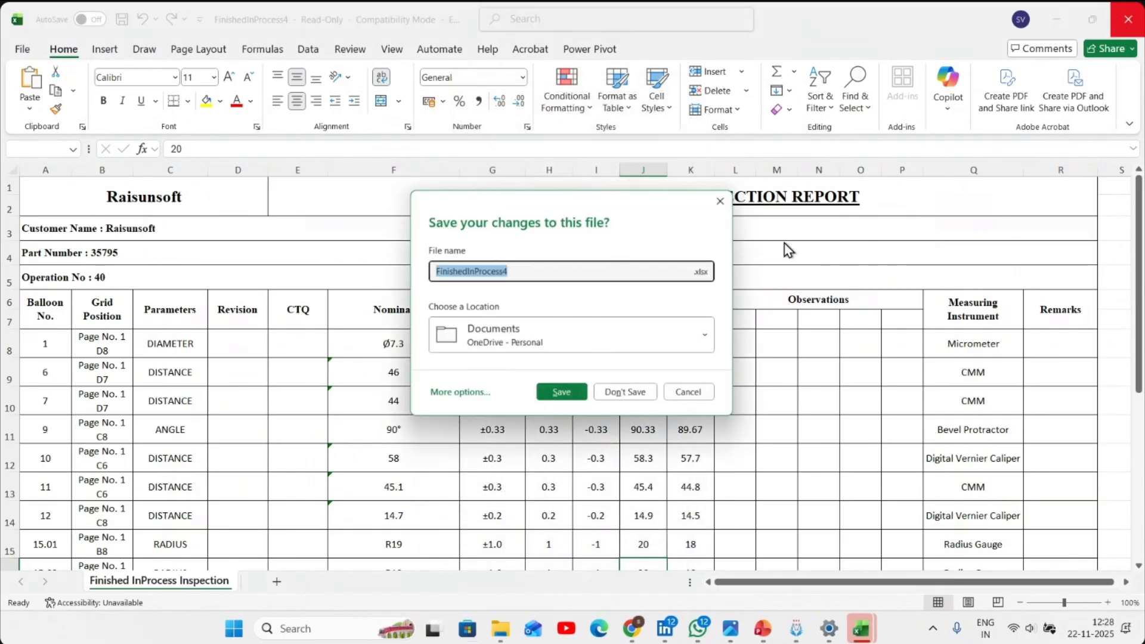
click(649, 395)
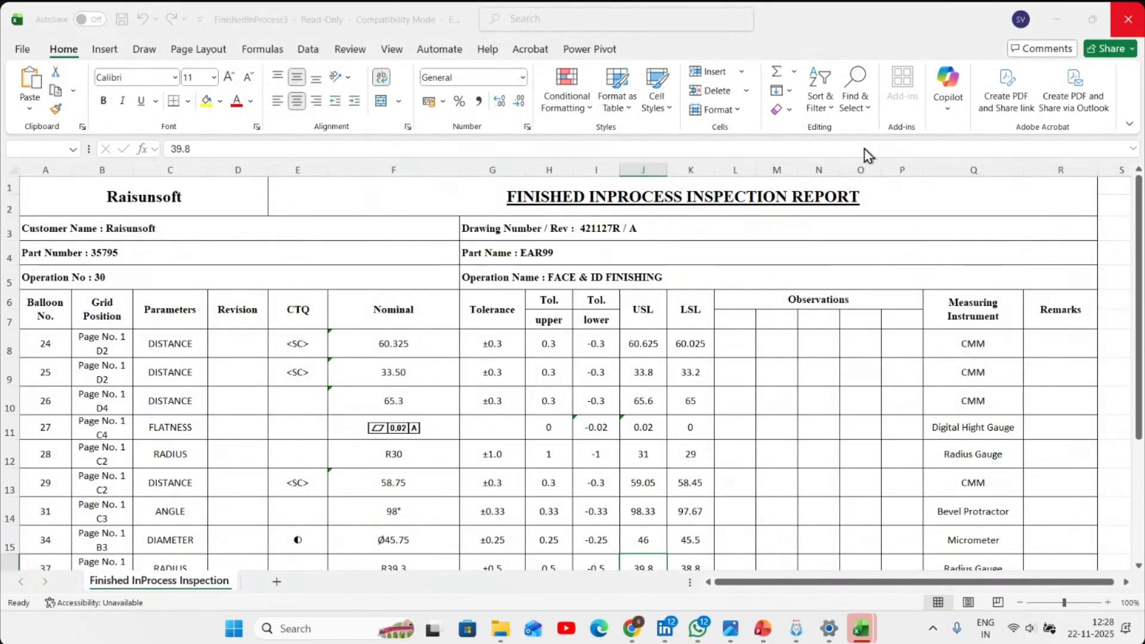
click(1127, 19)
click(601, 392)
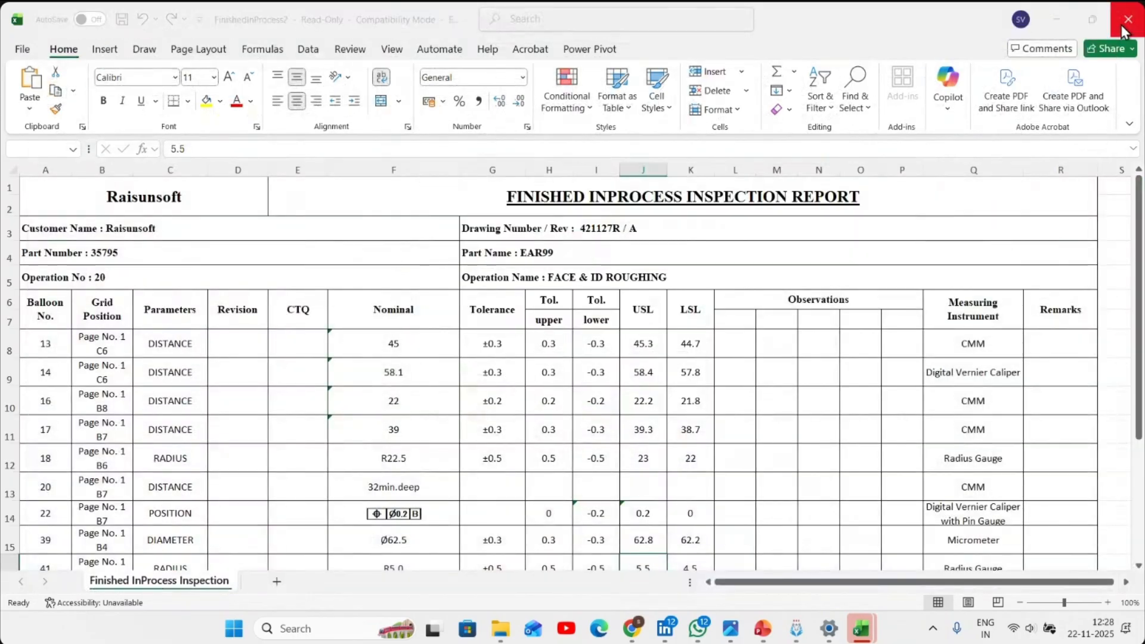
click(1128, 19)
click(625, 396)
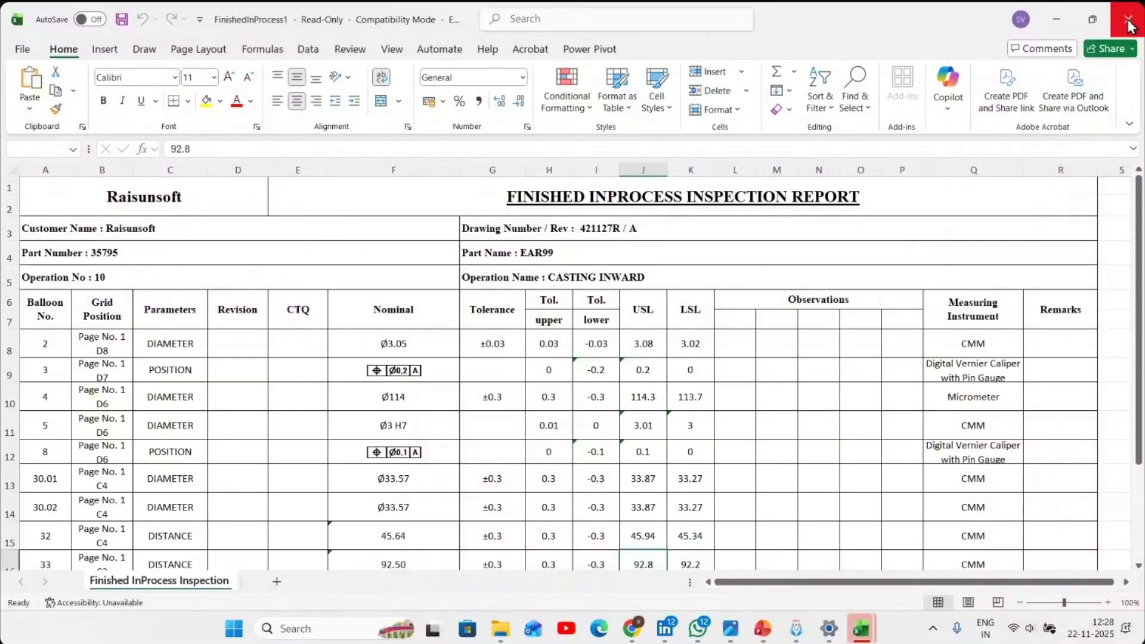
click(1128, 19)
click(646, 401)
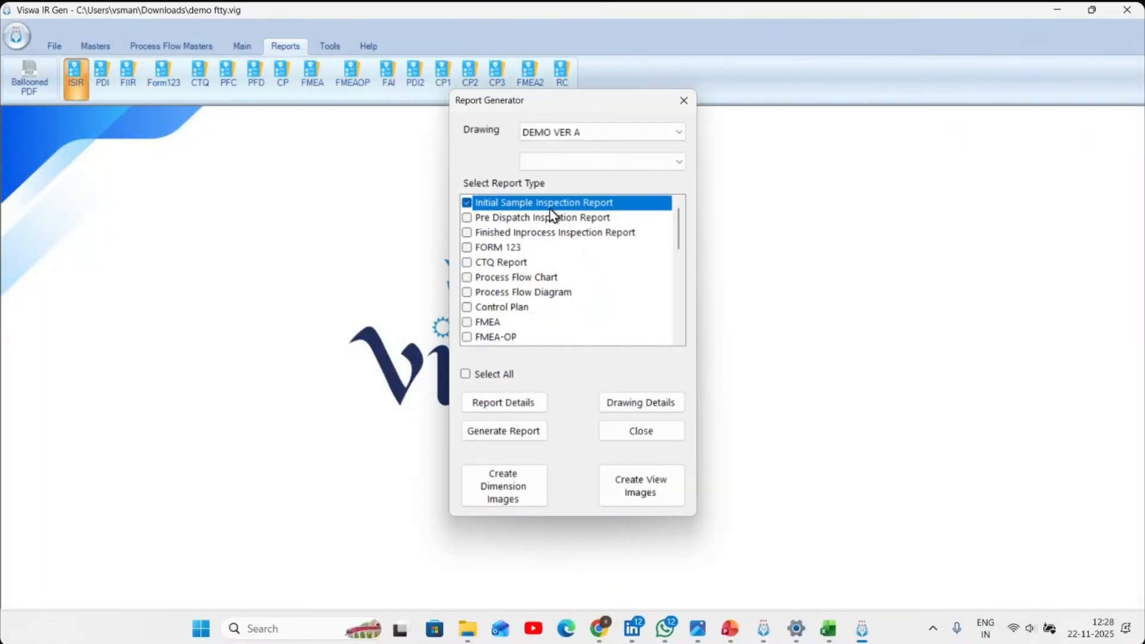
- Generate the Feasibility Report of DEMO VER A, replacing the existing report file
scroll(582, 218, down, 3)
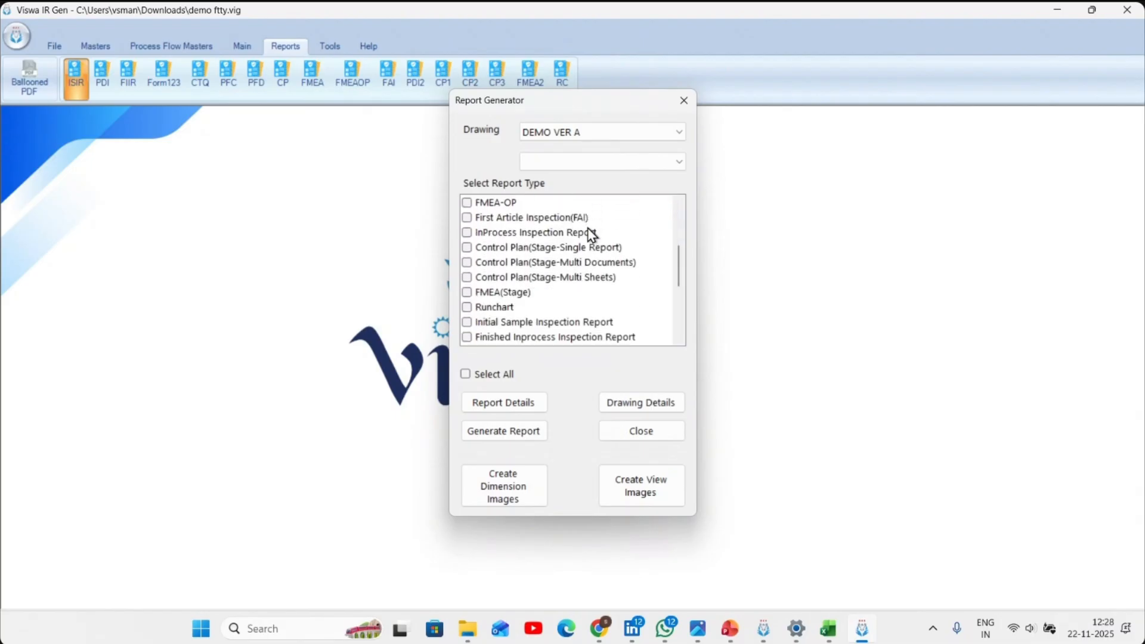
scroll(590, 235, down, 1)
click(508, 324)
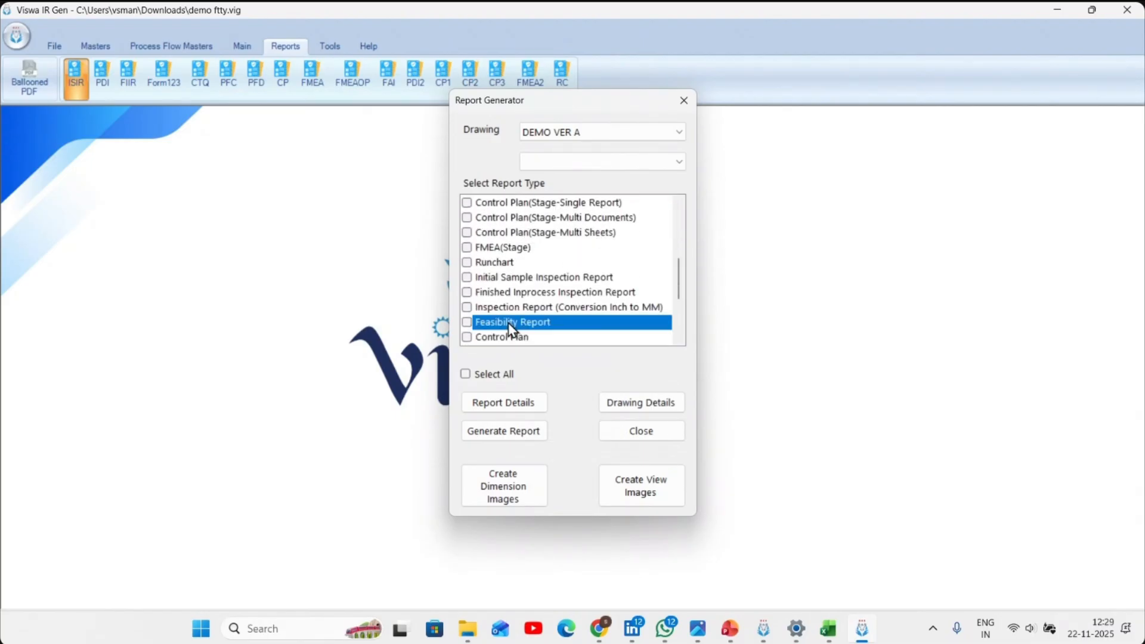
click(512, 432)
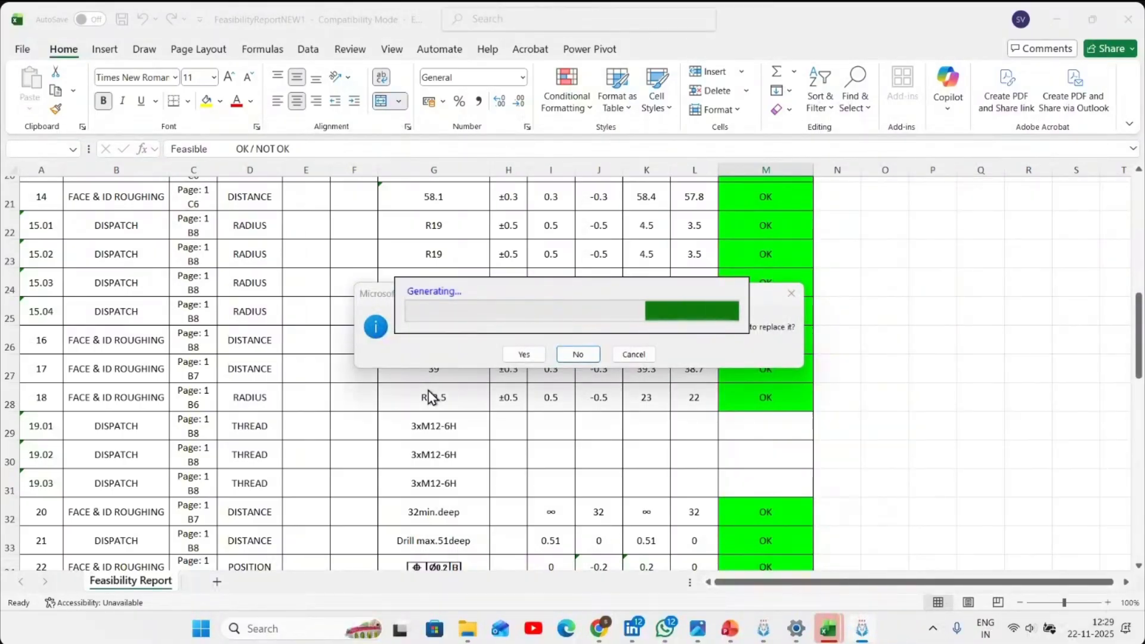
click(514, 356)
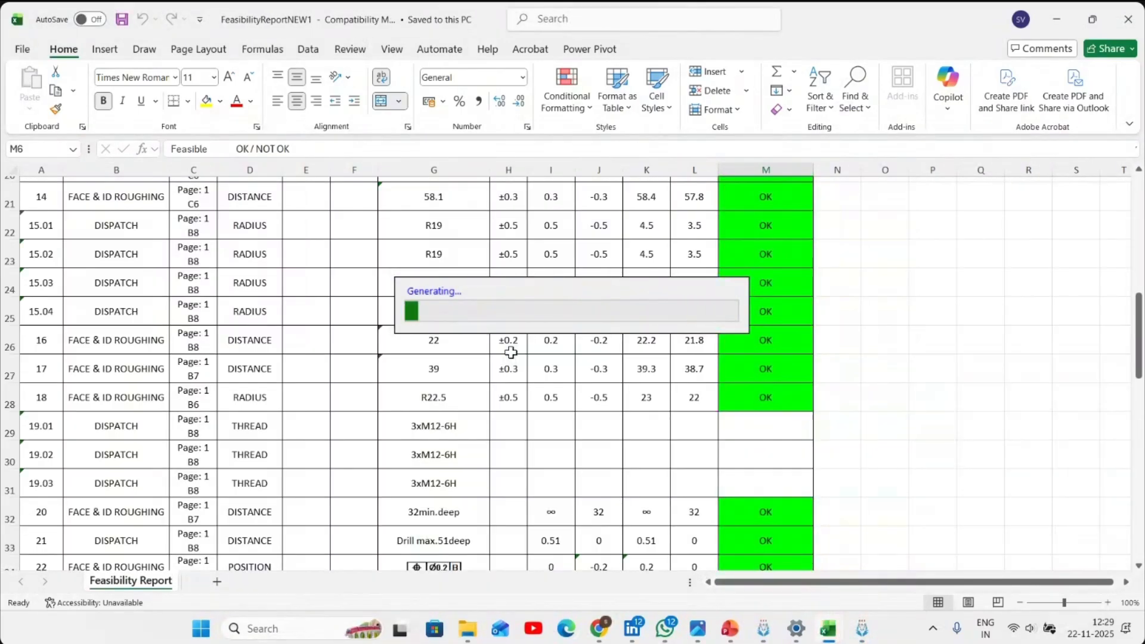
- Review the OK / NOT OK rows of the Feasibility Report workbook, close it without saving, and close the report generator
scroll(511, 352, down, 7)
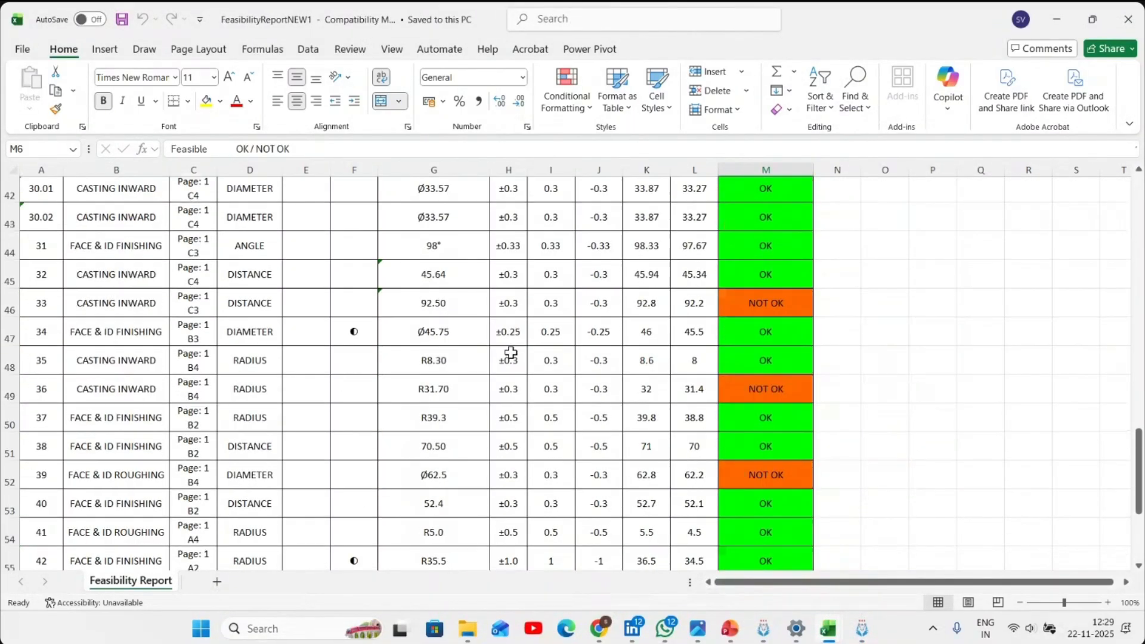
scroll(512, 353, down, 2)
scroll(511, 353, up, 14)
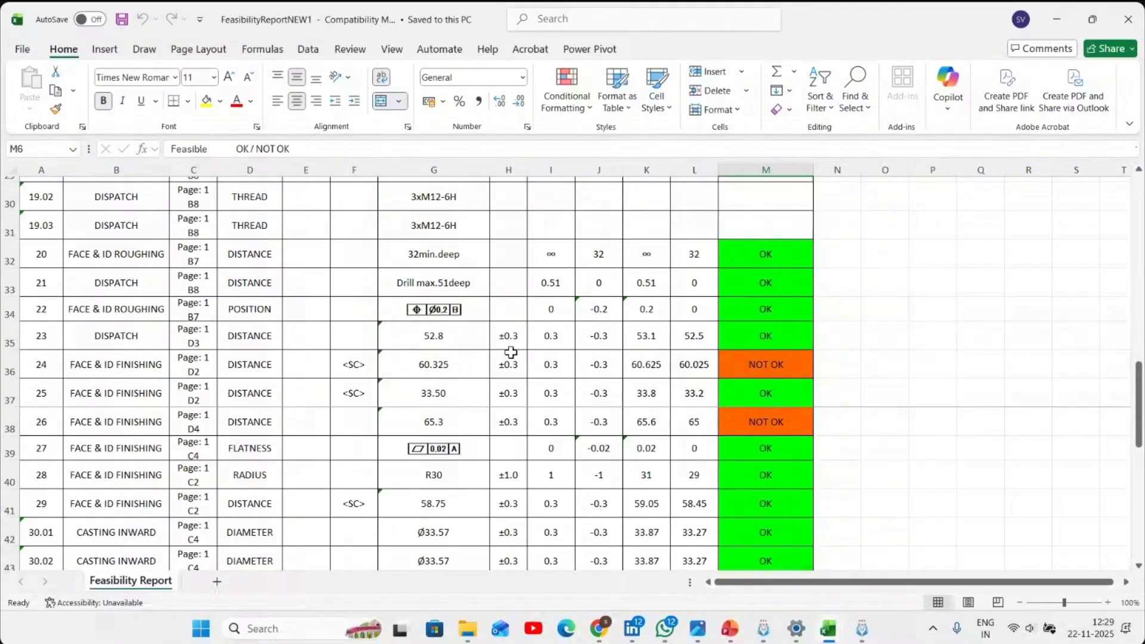
click(1139, 18)
click(624, 395)
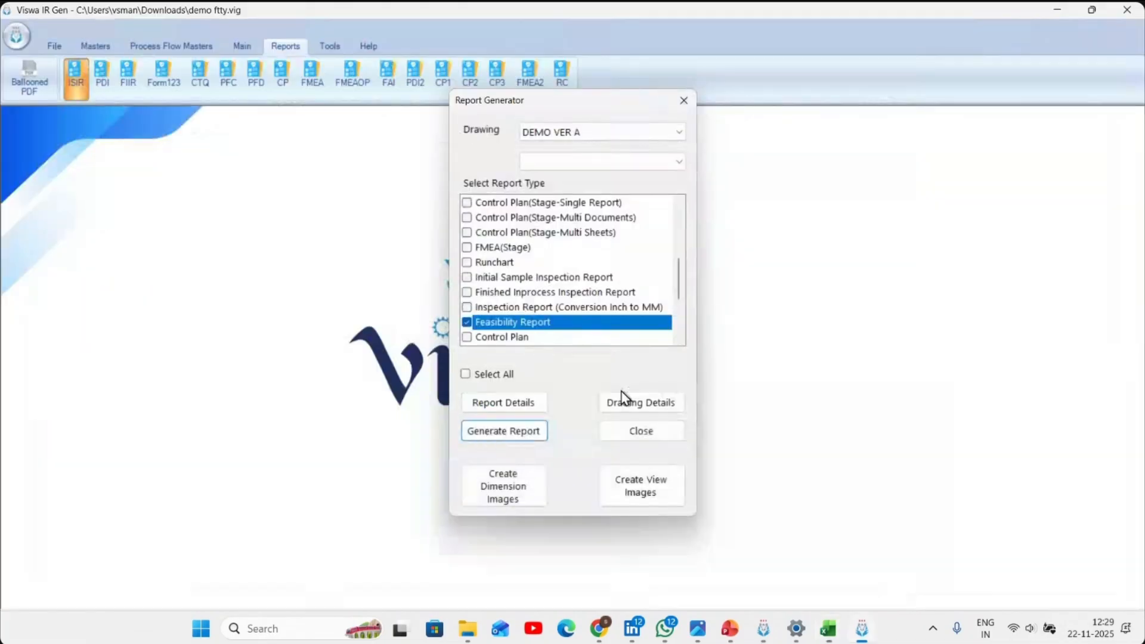
click(639, 437)
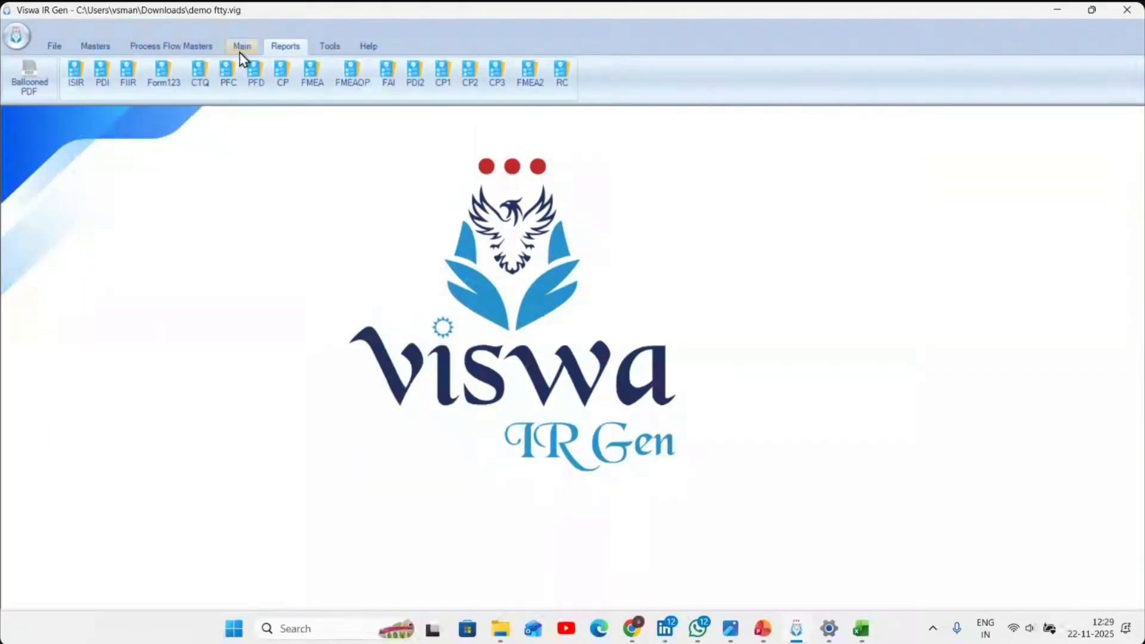
- Regenerate the Feasibility Report of DEMO VER A with the stage-single control plan deselected, replacing the existing file
click(242, 48)
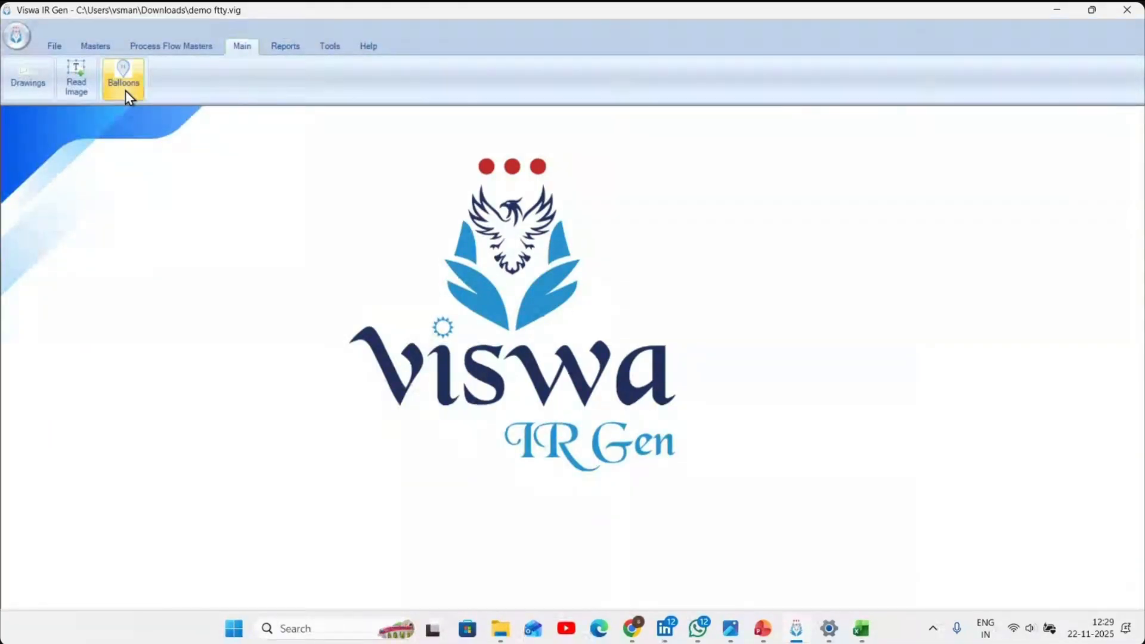
click(288, 47)
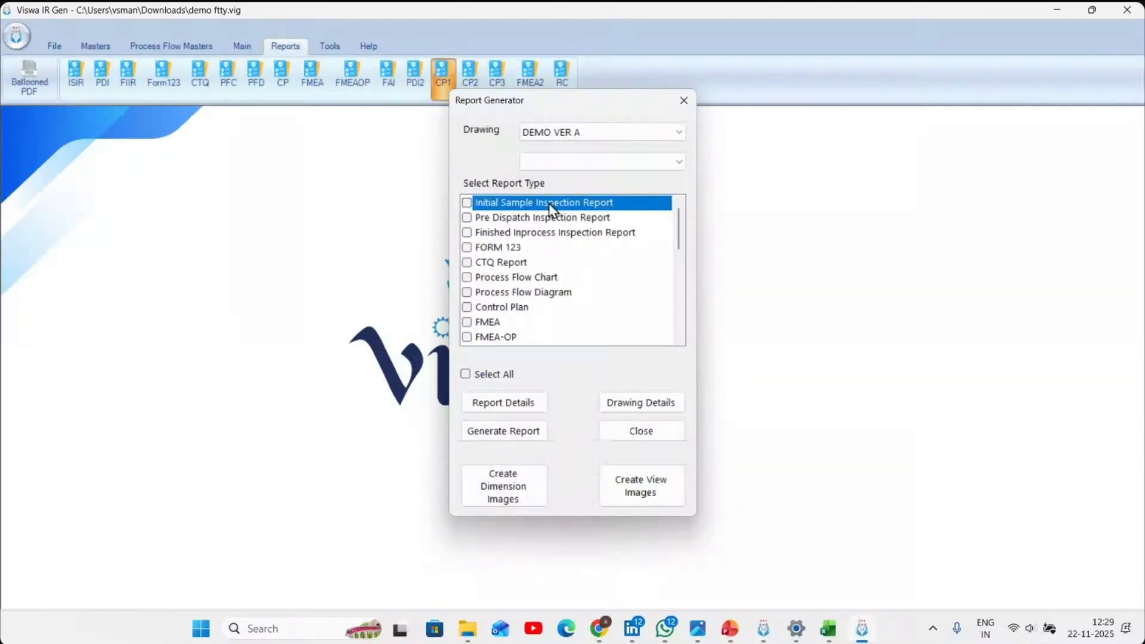
scroll(576, 232, down, 1)
click(596, 338)
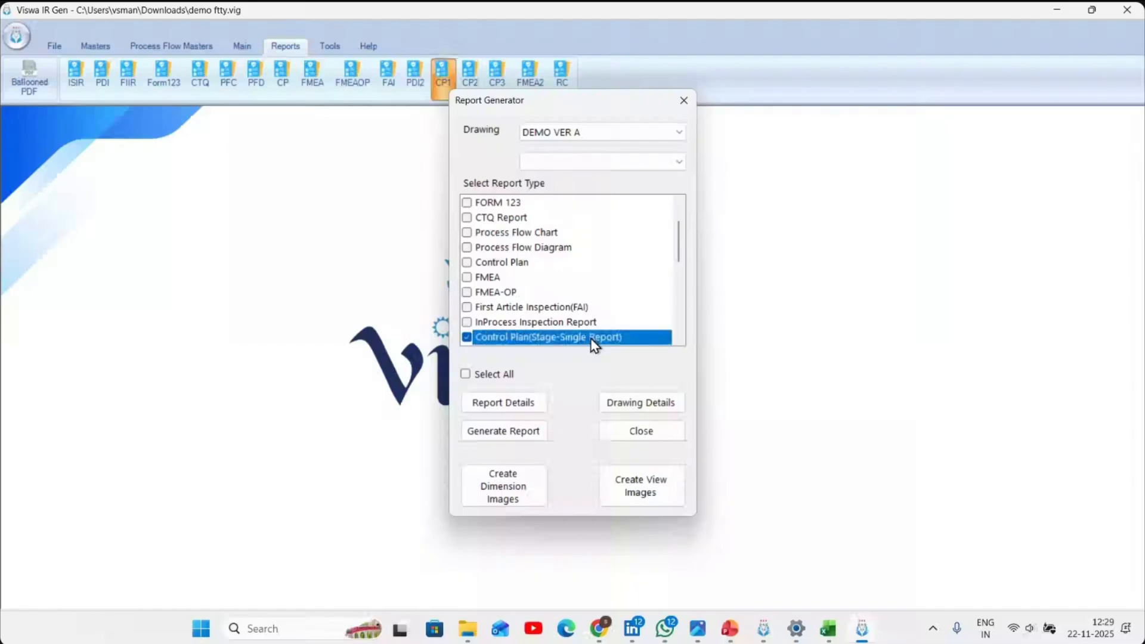
scroll(618, 312, down, 2)
scroll(617, 316, down, 1)
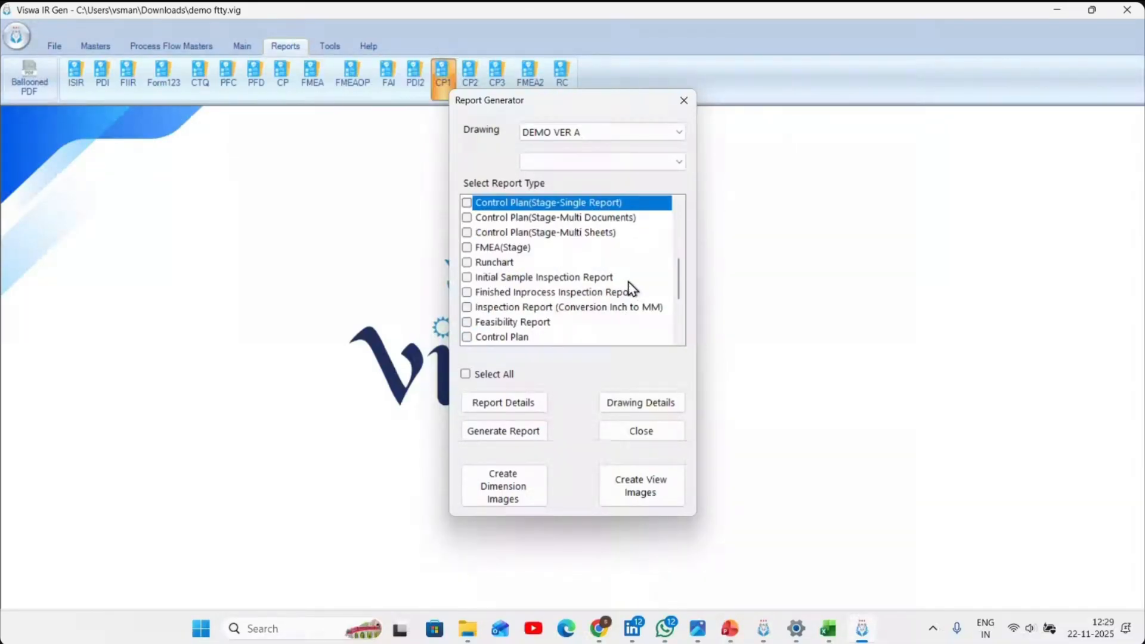
click(606, 323)
click(517, 433)
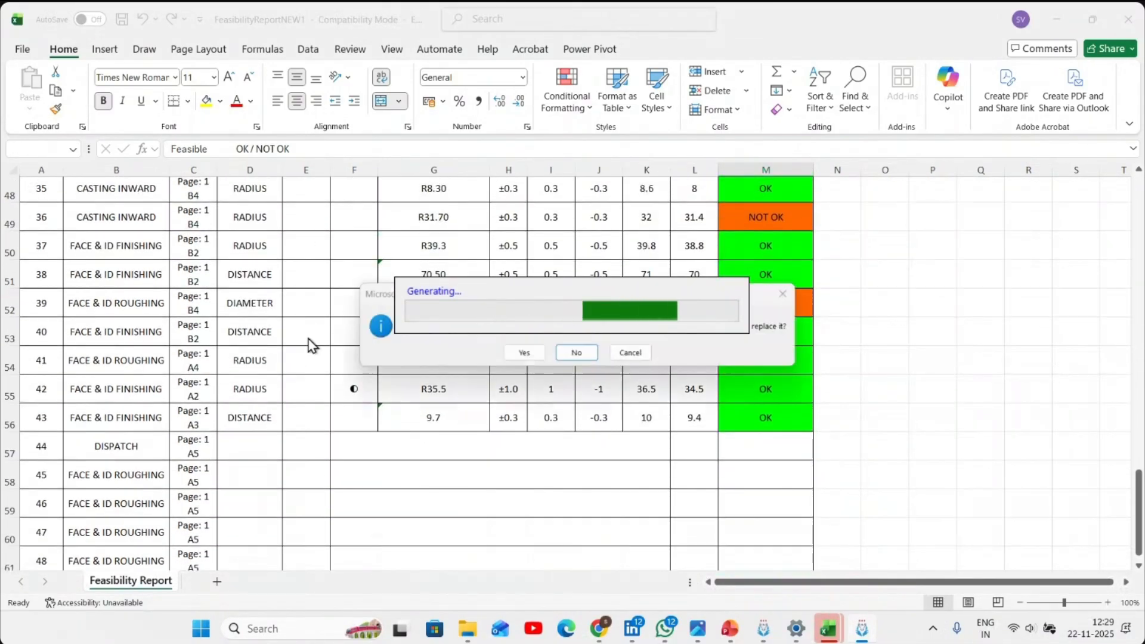
click(514, 352)
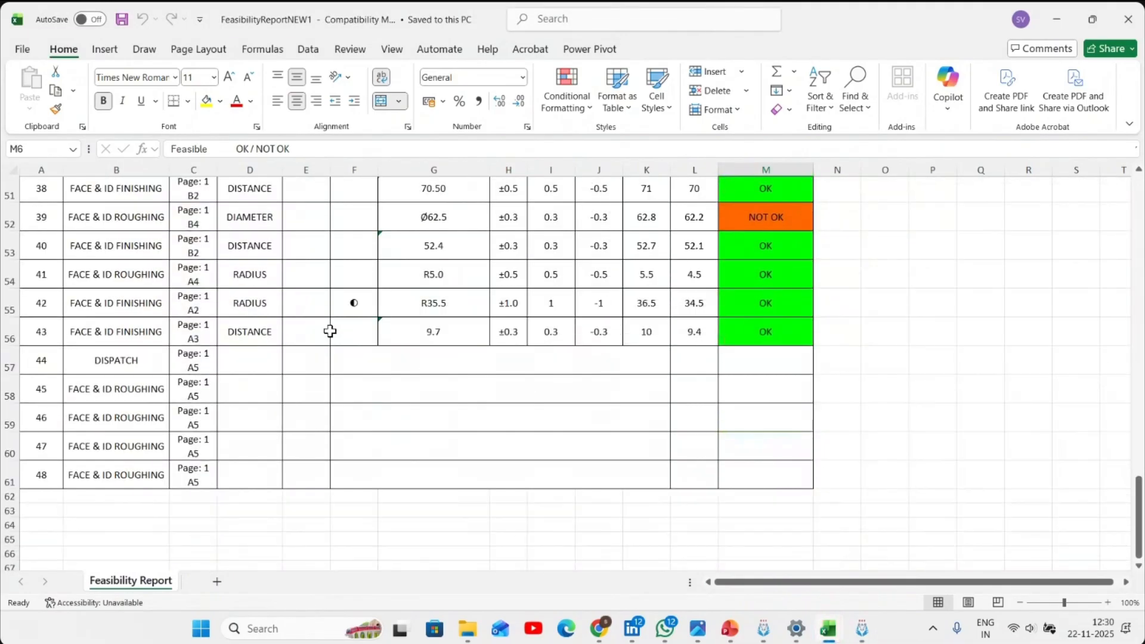
- Look over the regenerated Feasibility Report, close it without saving, and close the report generator
scroll(330, 331, up, 13)
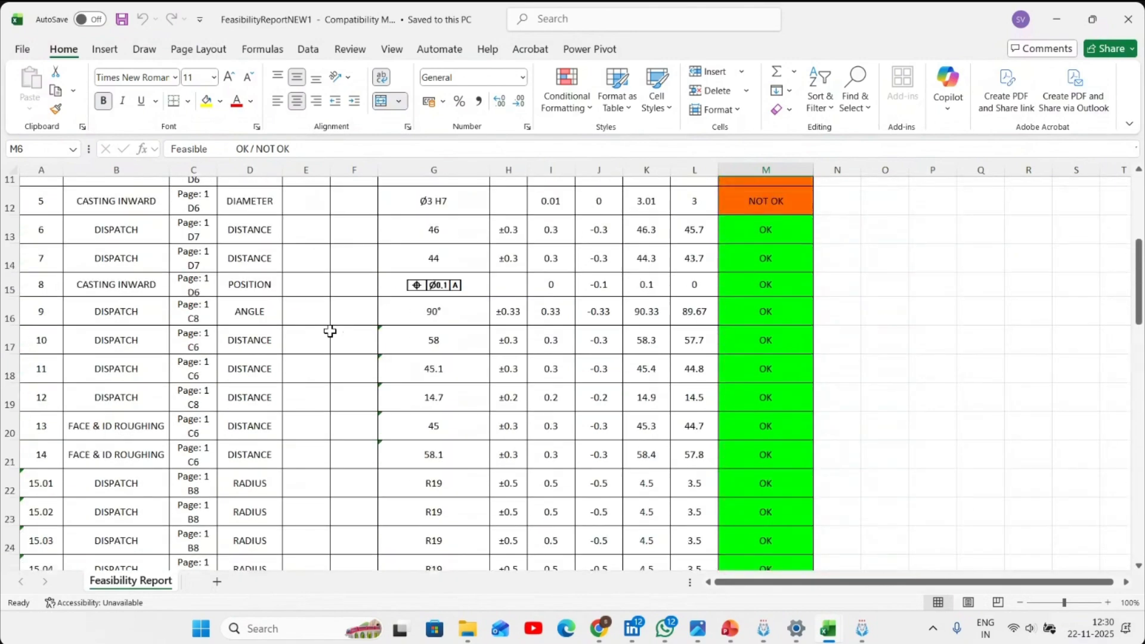
click(1127, 19)
click(633, 396)
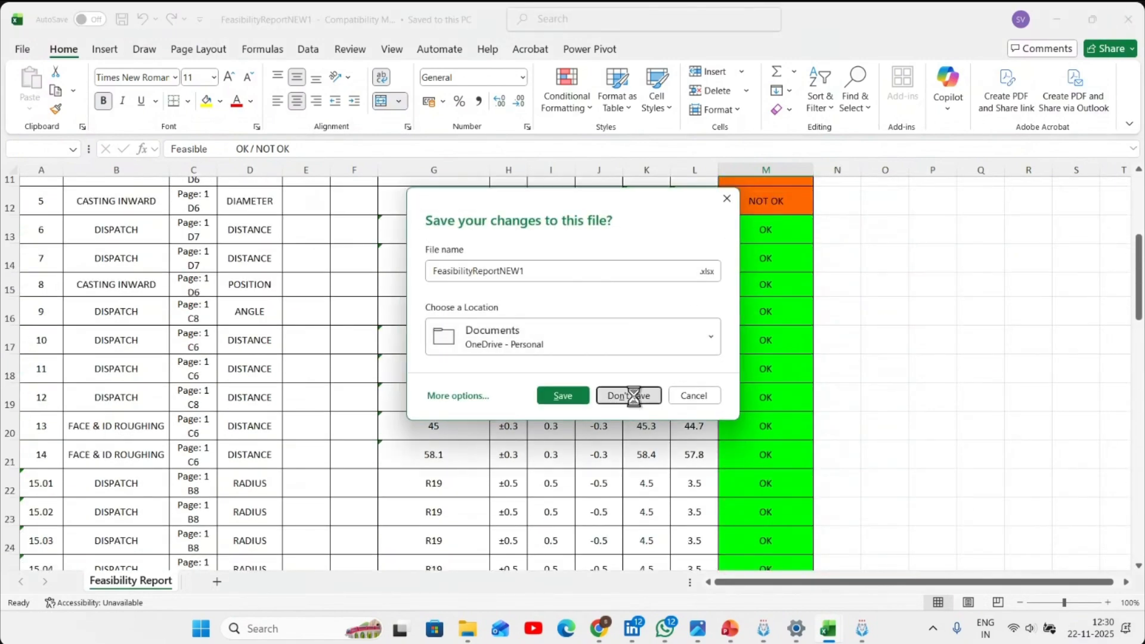
click(656, 435)
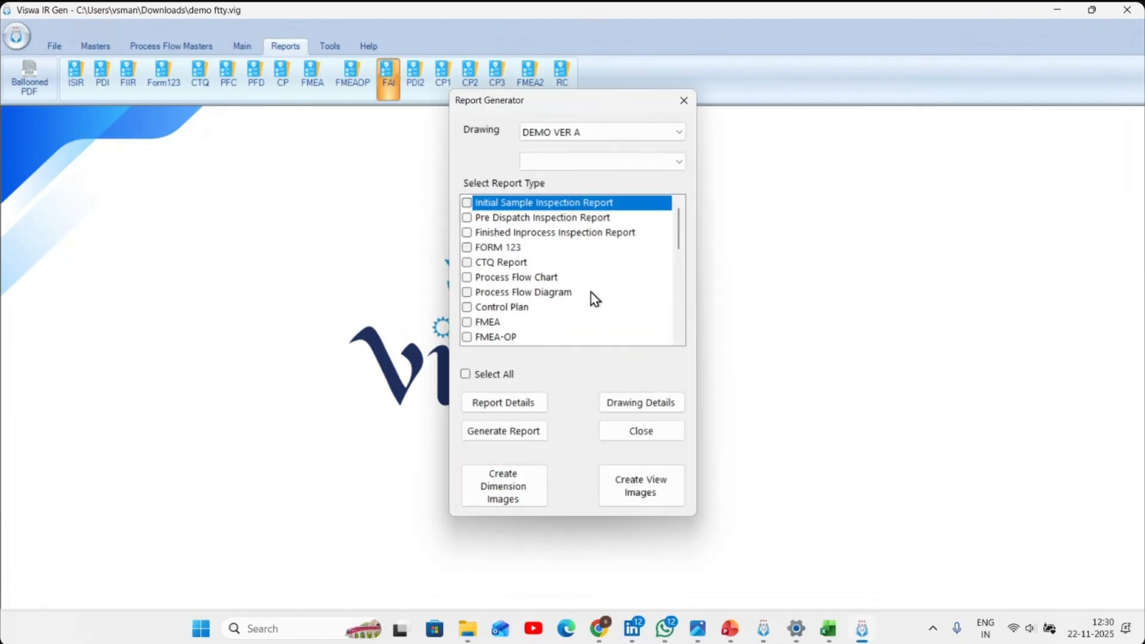
- Generate the FMEA and FMEA-OP reports of DEMO VER A together with the First Article Inspection report
click(506, 322)
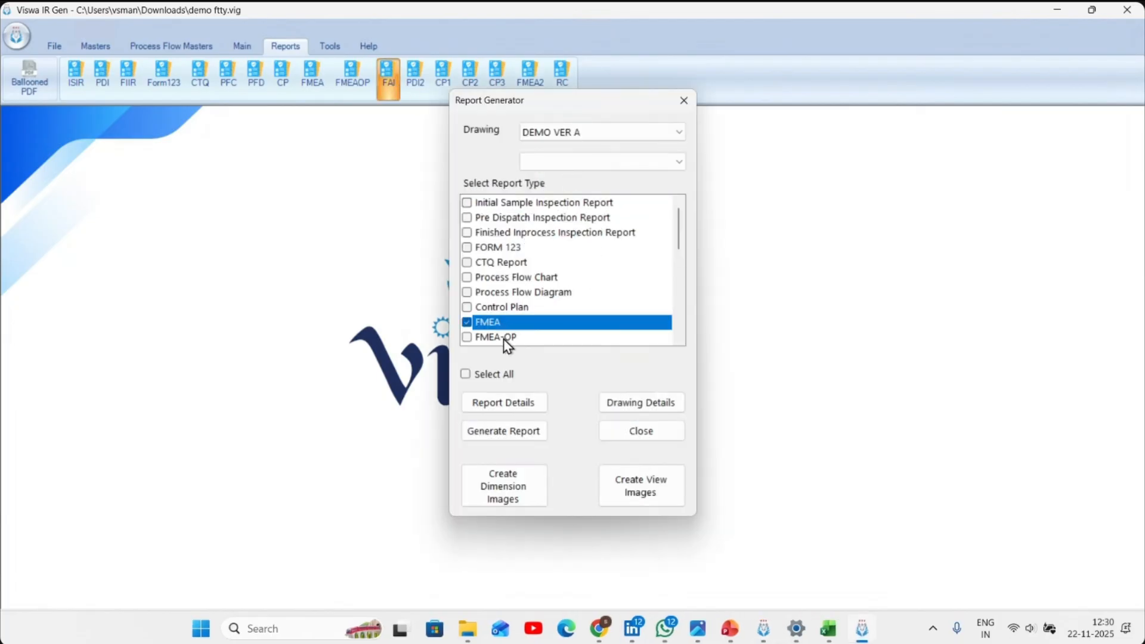
click(504, 339)
click(527, 433)
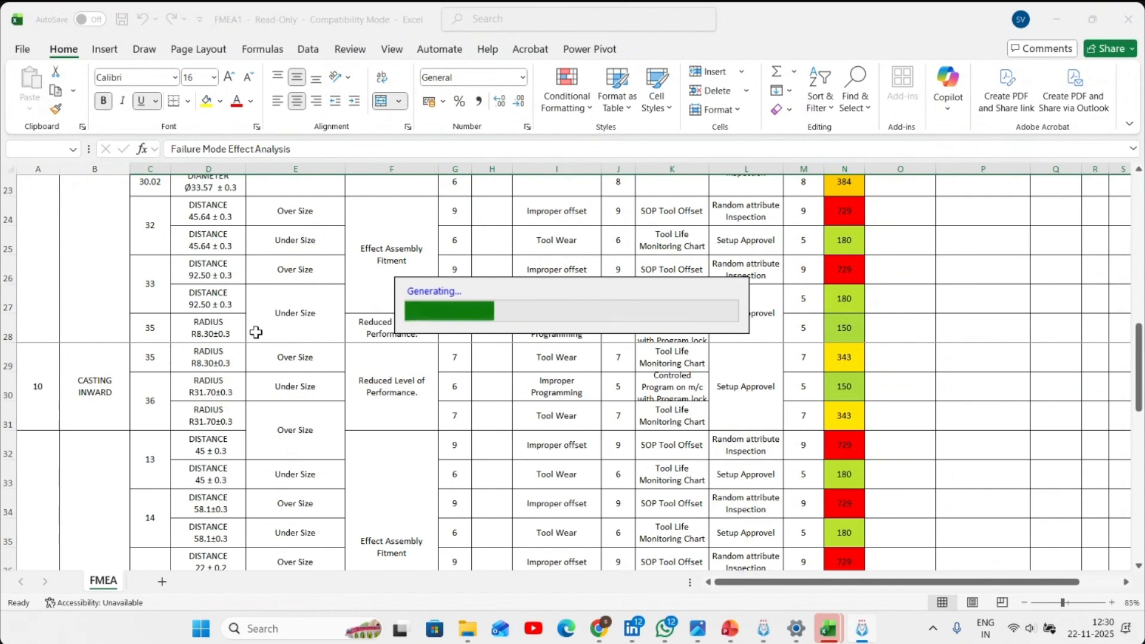
- Look through the FMEA and operation-level FMEA workbooks as they are generated, and close the report generator
scroll(256, 332, down, 8)
scroll(256, 333, down, 8)
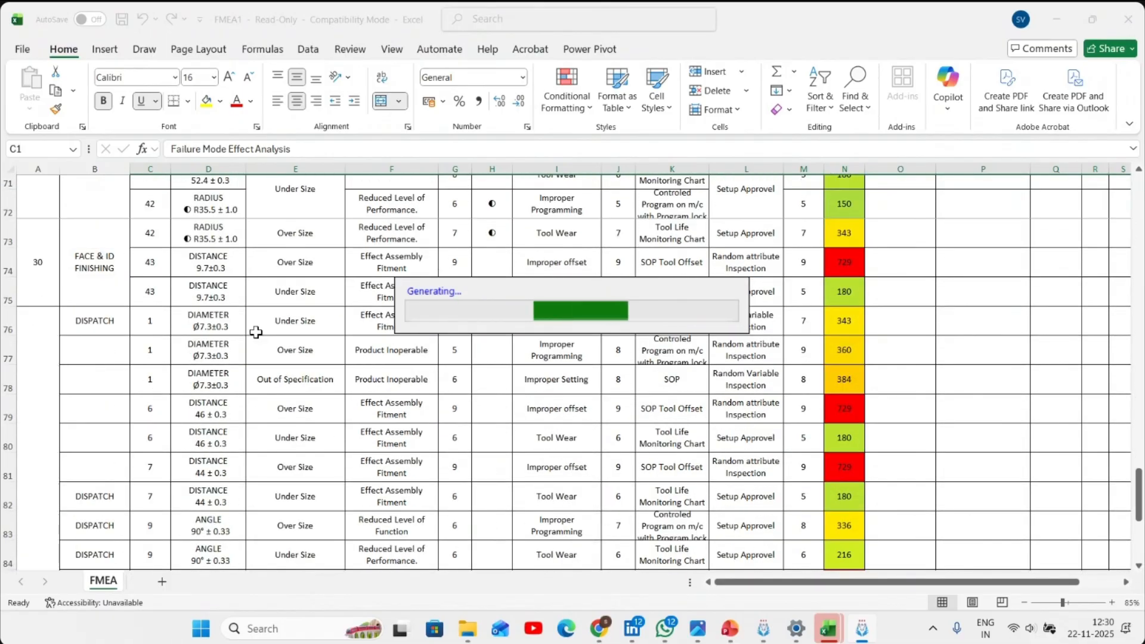
scroll(256, 333, down, 7)
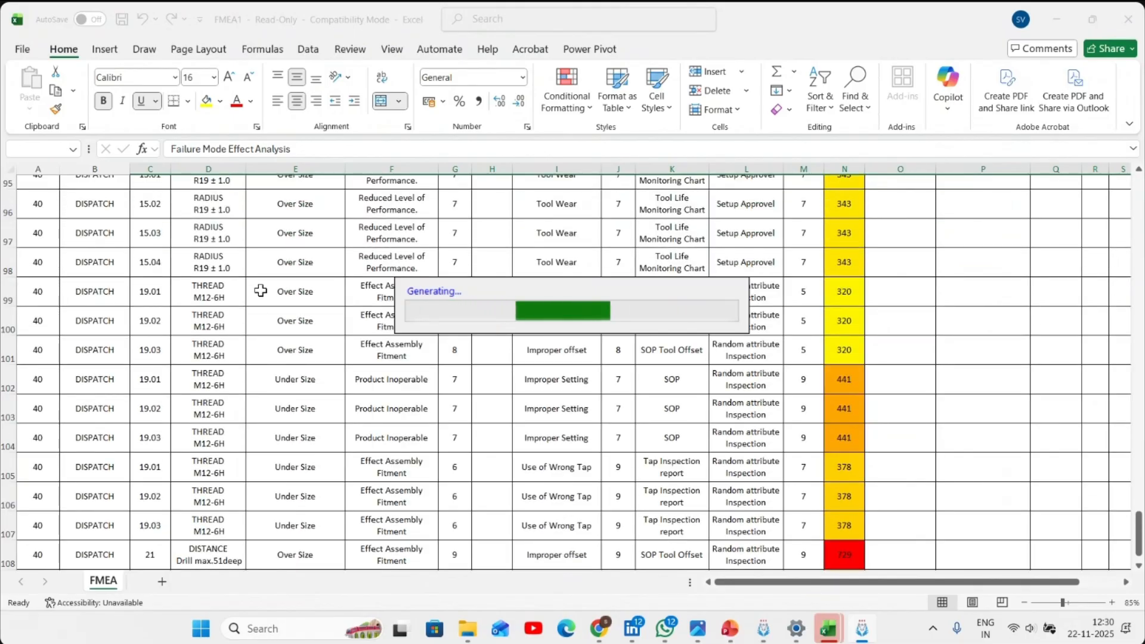
ctrl+scroll(255, 322, down, 5)
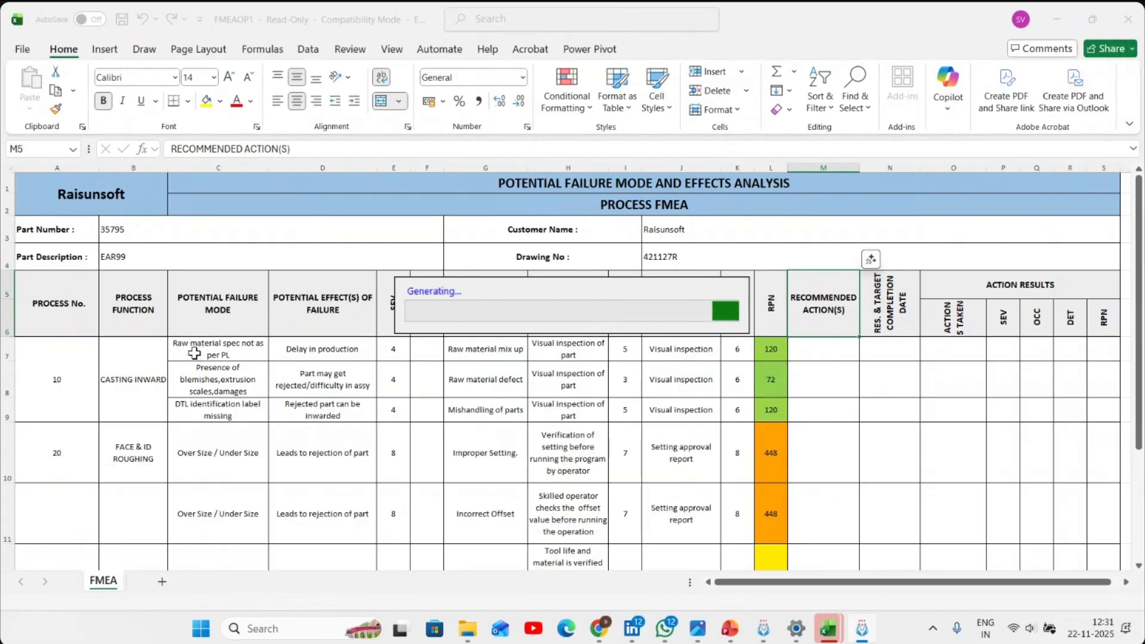
scroll(182, 295, down, 4)
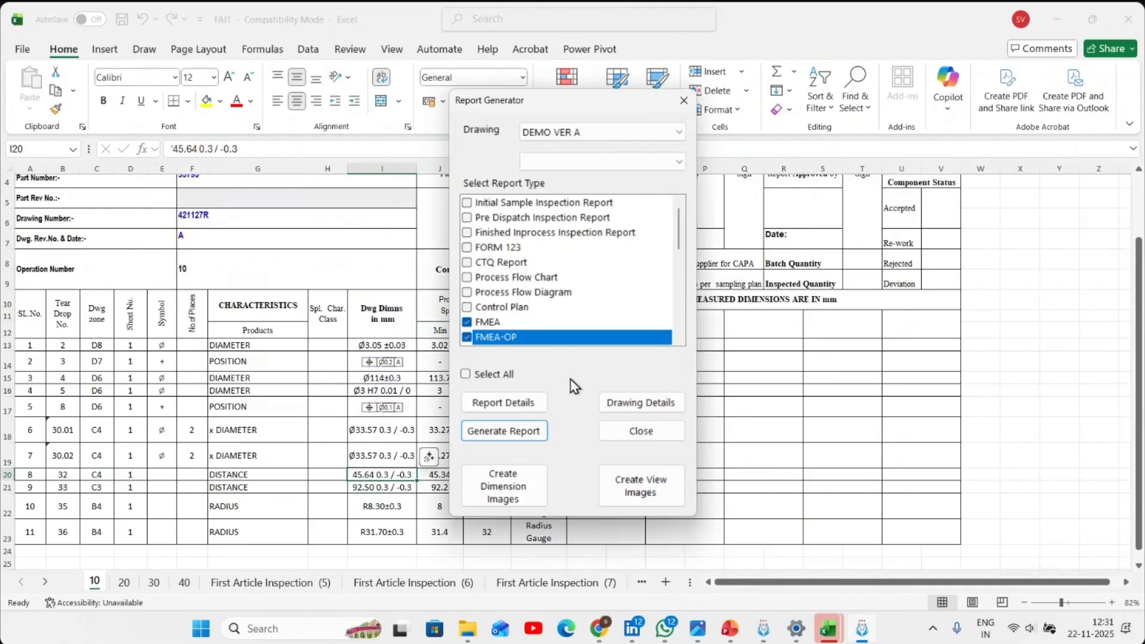
click(672, 437)
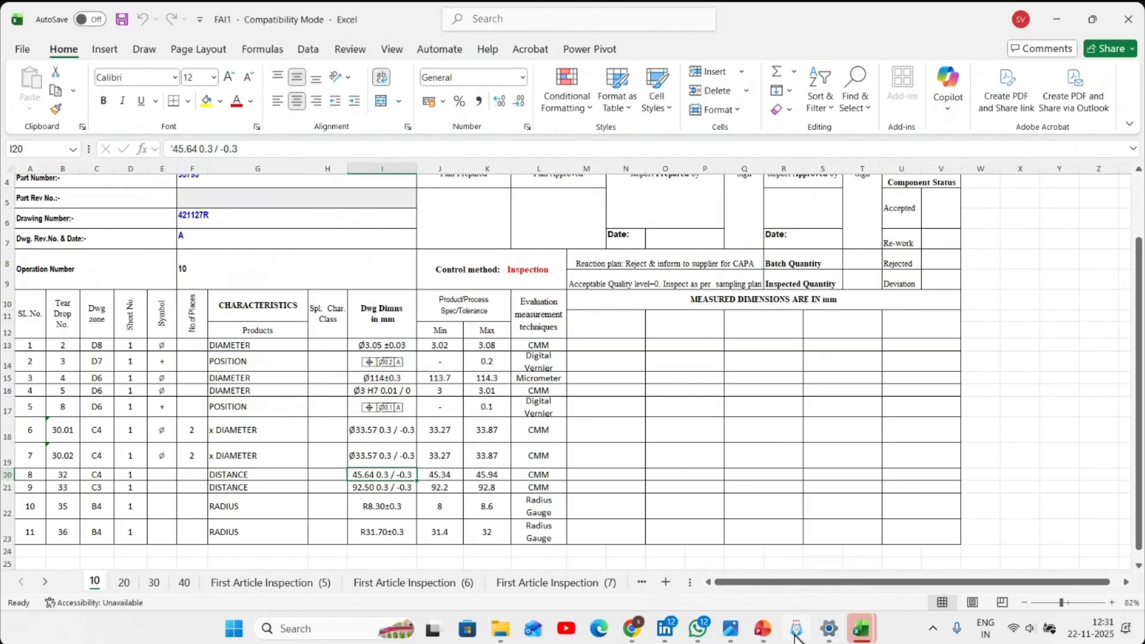
- Switch back to Viswa IR Gen and open the balloons of DEMO VER A with bulk control plan editing for 10-CASTING INWARD
click(796, 632)
click(242, 46)
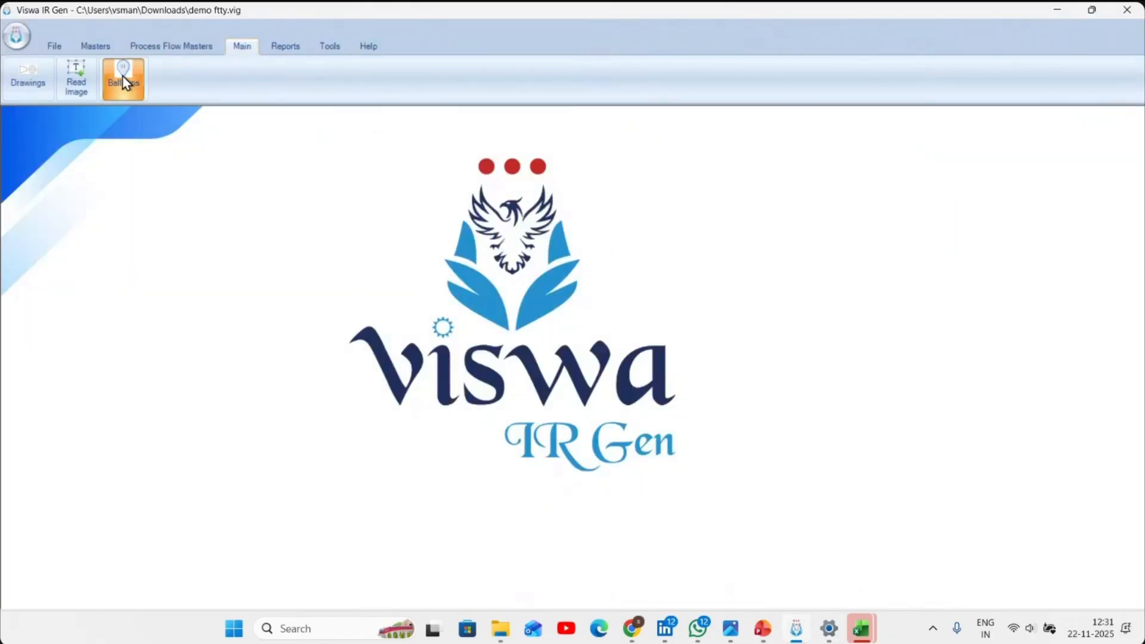
click(123, 75)
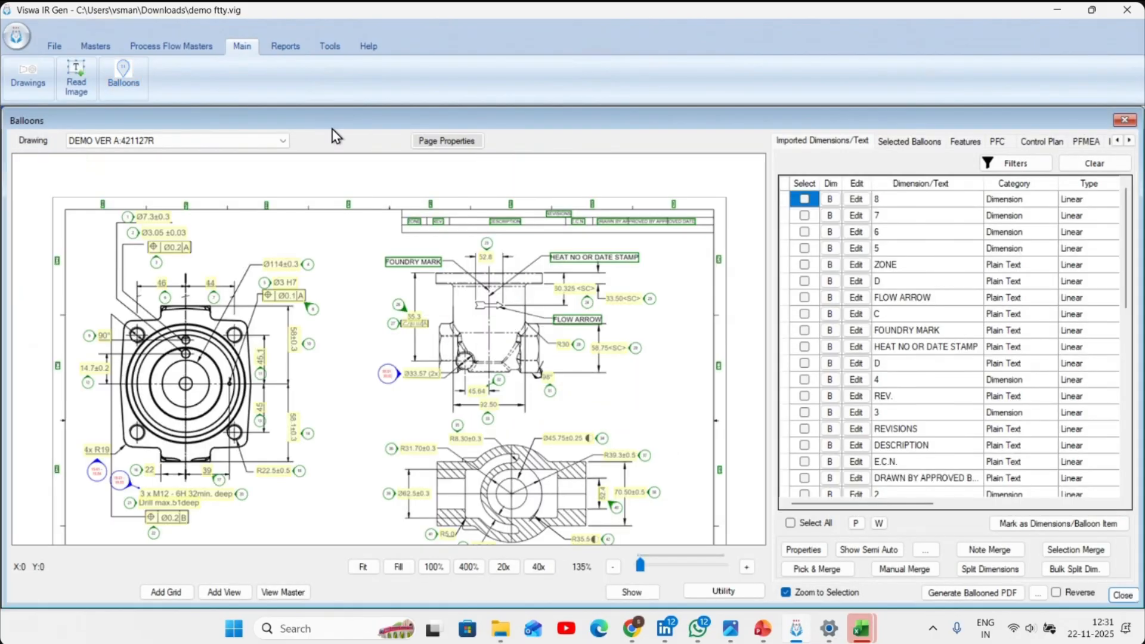
click(1041, 142)
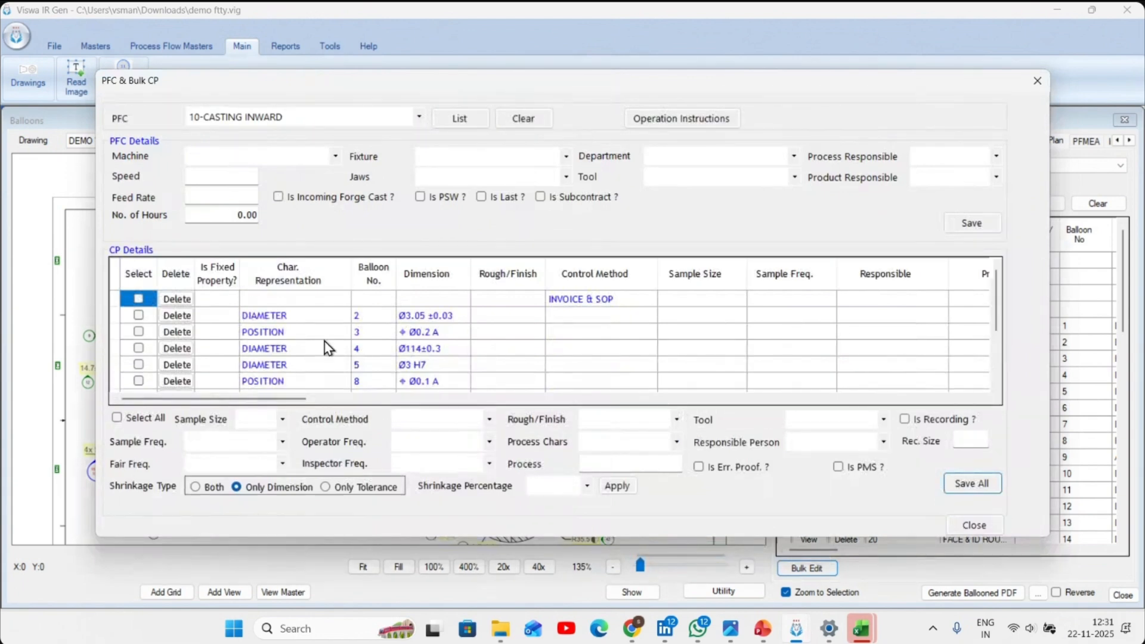
- Try to save sample size 1 NOS, sample frequency 100%, control method Air Leak Test Report and Finish for all 10-CASTING INWARD rows, and close the bulk editor
click(257, 420)
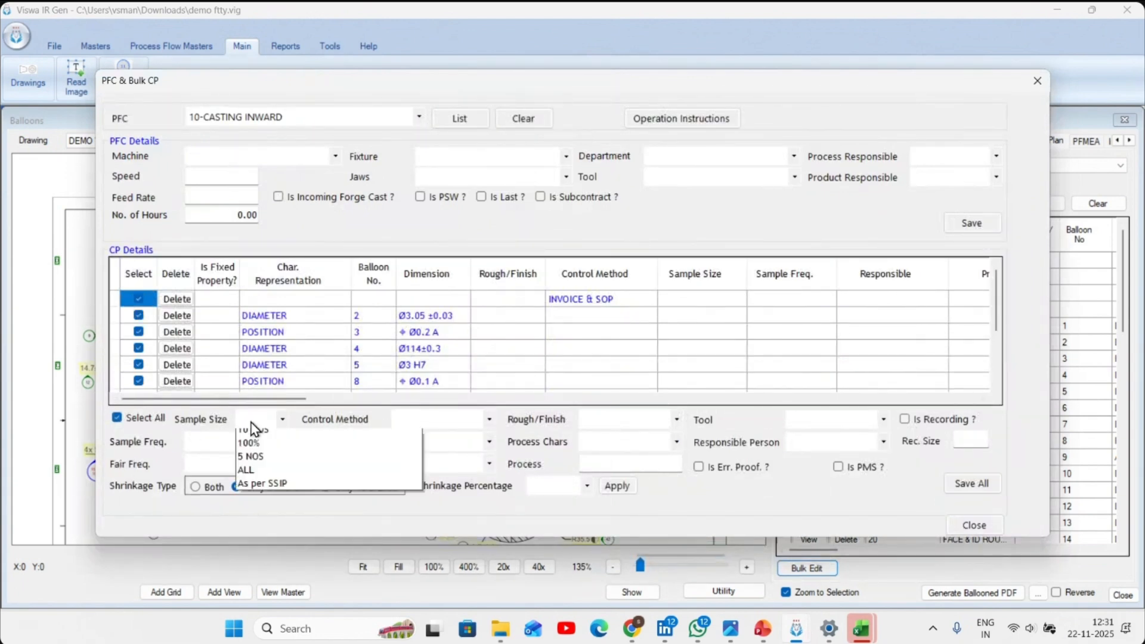
click(253, 433)
click(239, 442)
click(255, 453)
click(431, 421)
click(477, 444)
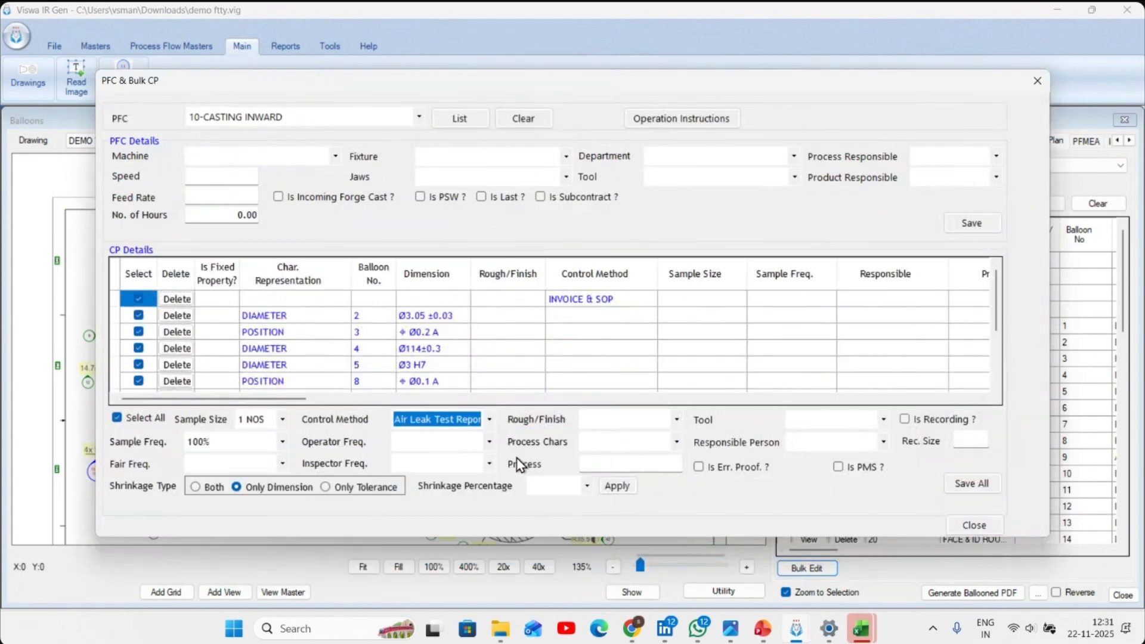
click(667, 424)
click(632, 435)
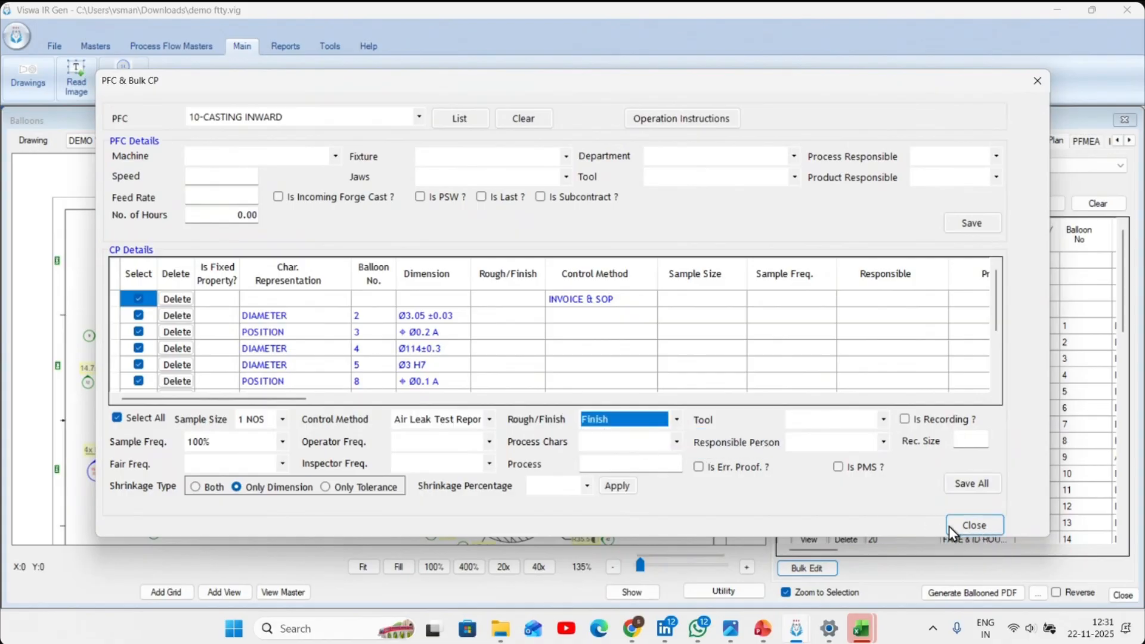
click(972, 484)
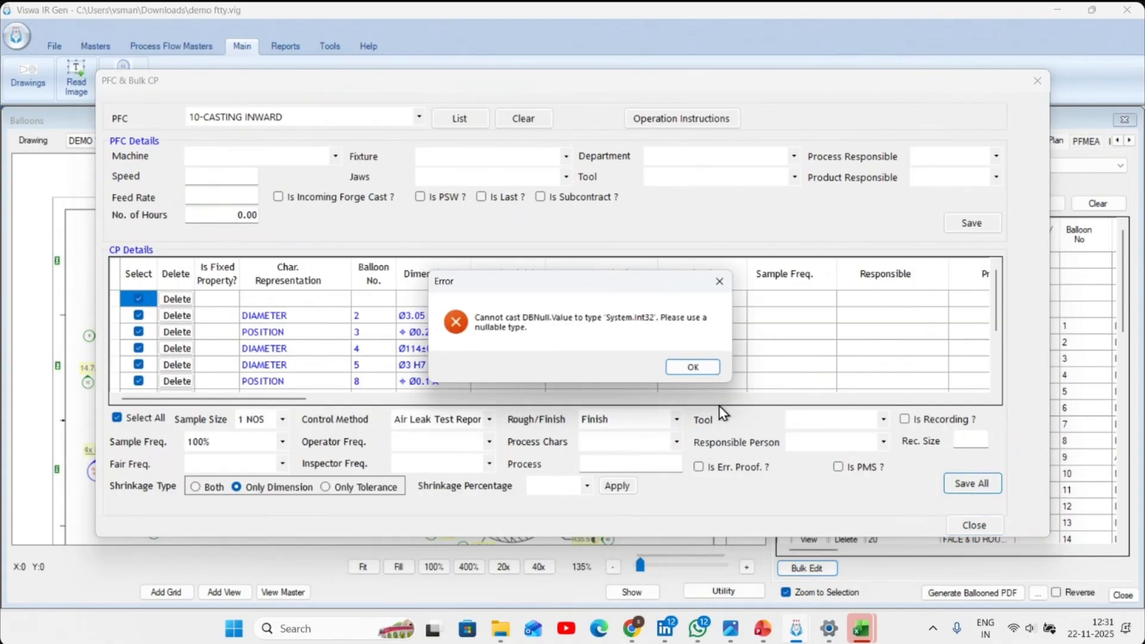
click(685, 368)
click(974, 525)
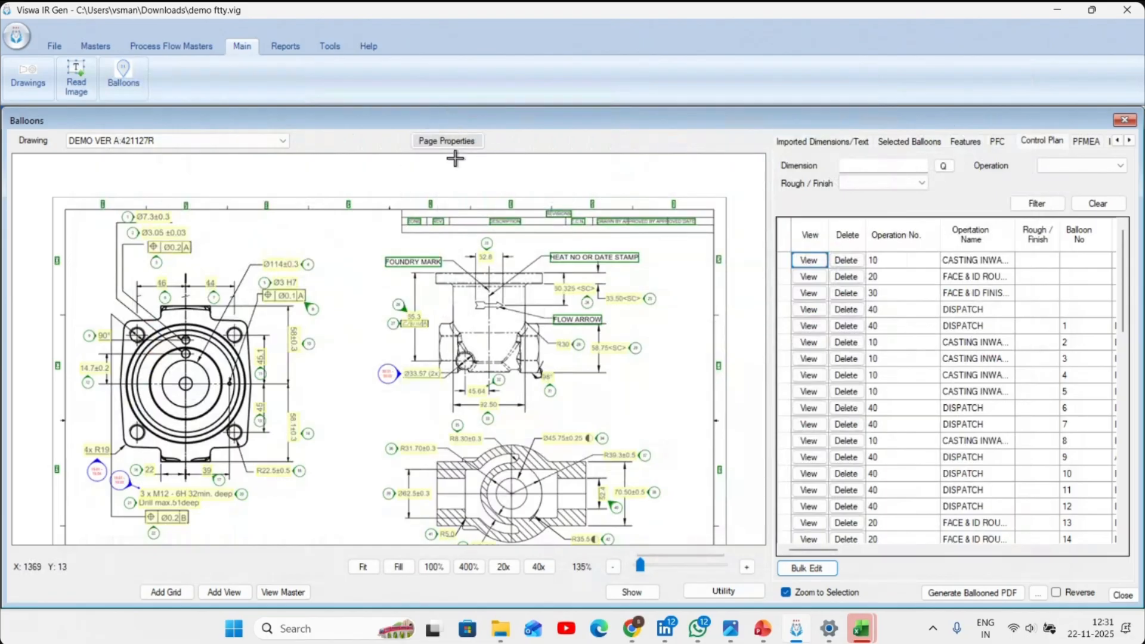
- Generate the Control Plan report of DEMO VER A and close the report generator
click(285, 46)
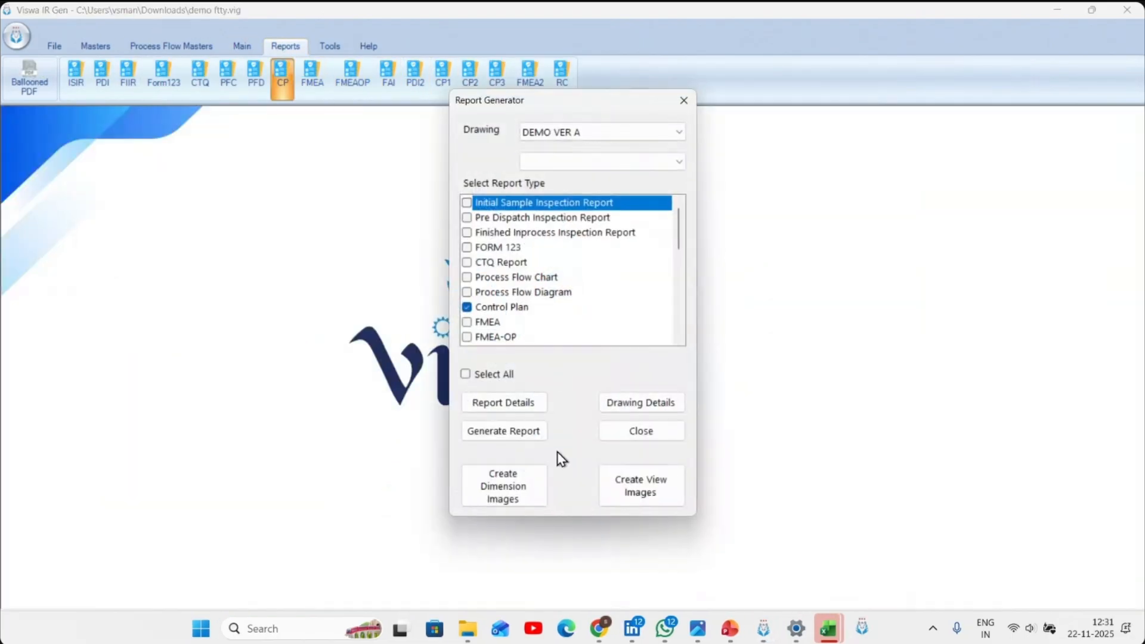
click(528, 444)
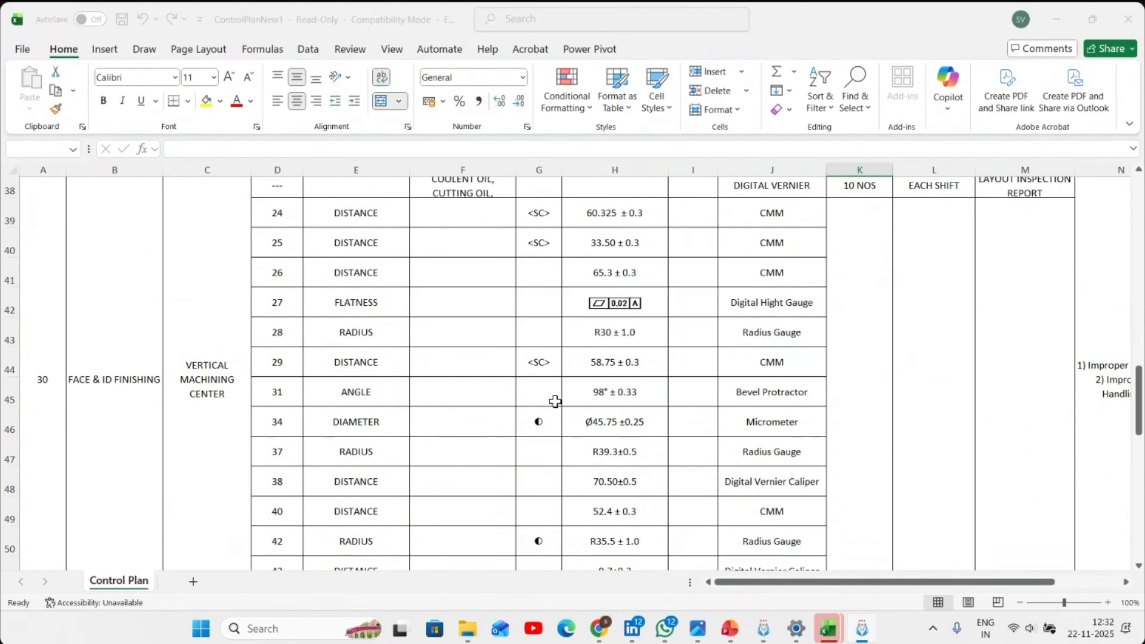
click(642, 431)
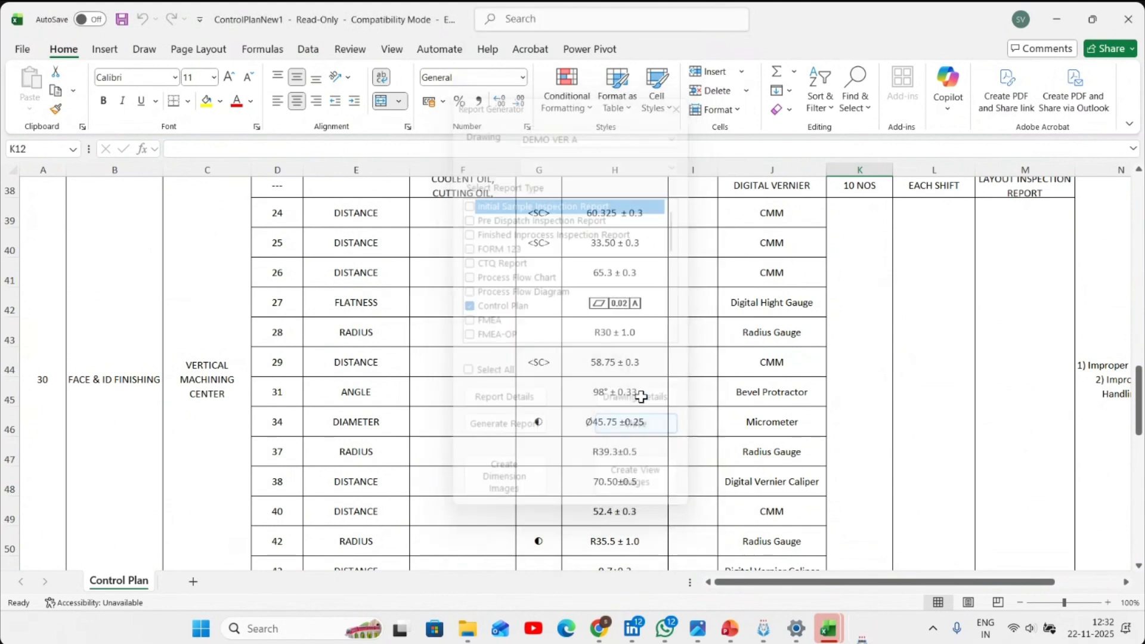
- Look through the generated Control Plan workbook down to the dispatch operation and close it without saving
ctrl+scroll(641, 390, down, 5)
scroll(298, 388, up, 10)
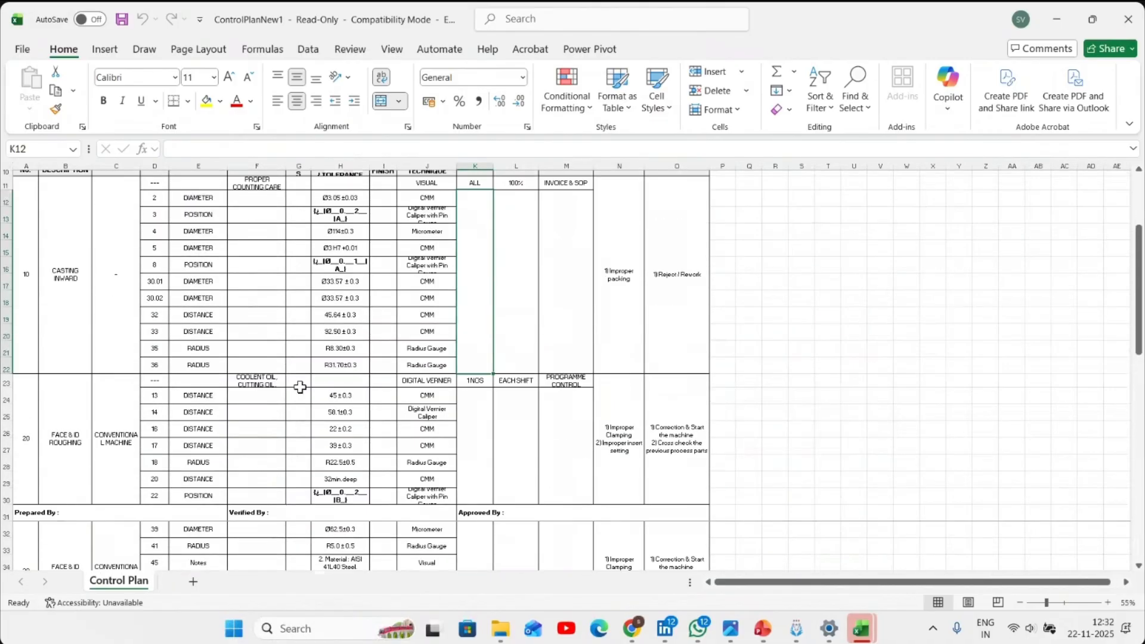
ctrl+scroll(348, 338, down, 1)
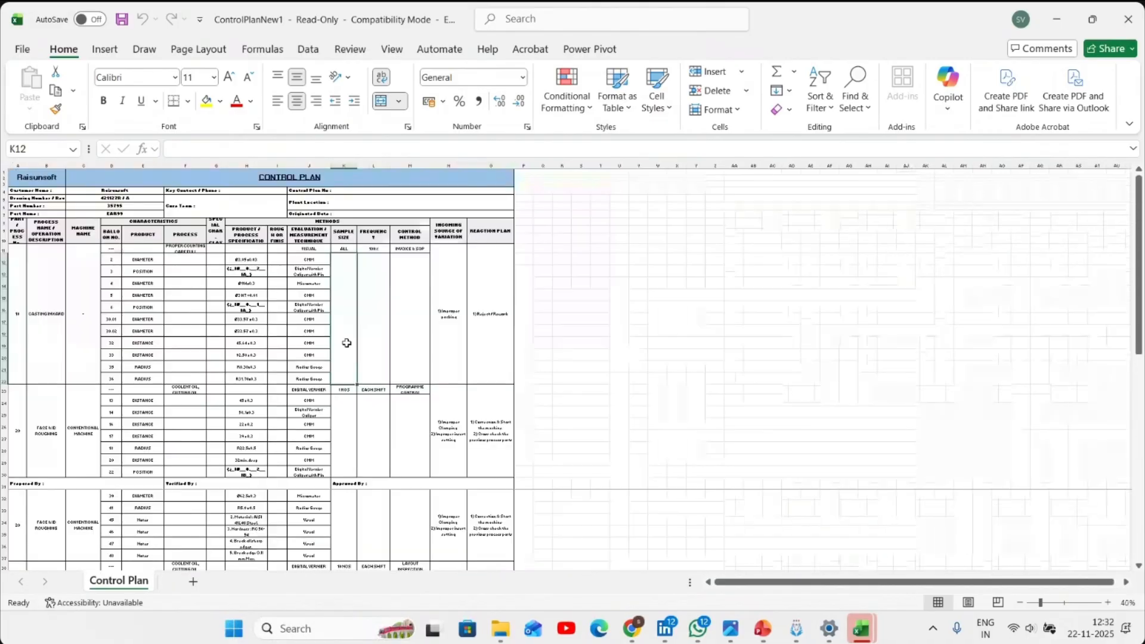
scroll(327, 389, down, 7)
scroll(328, 391, down, 11)
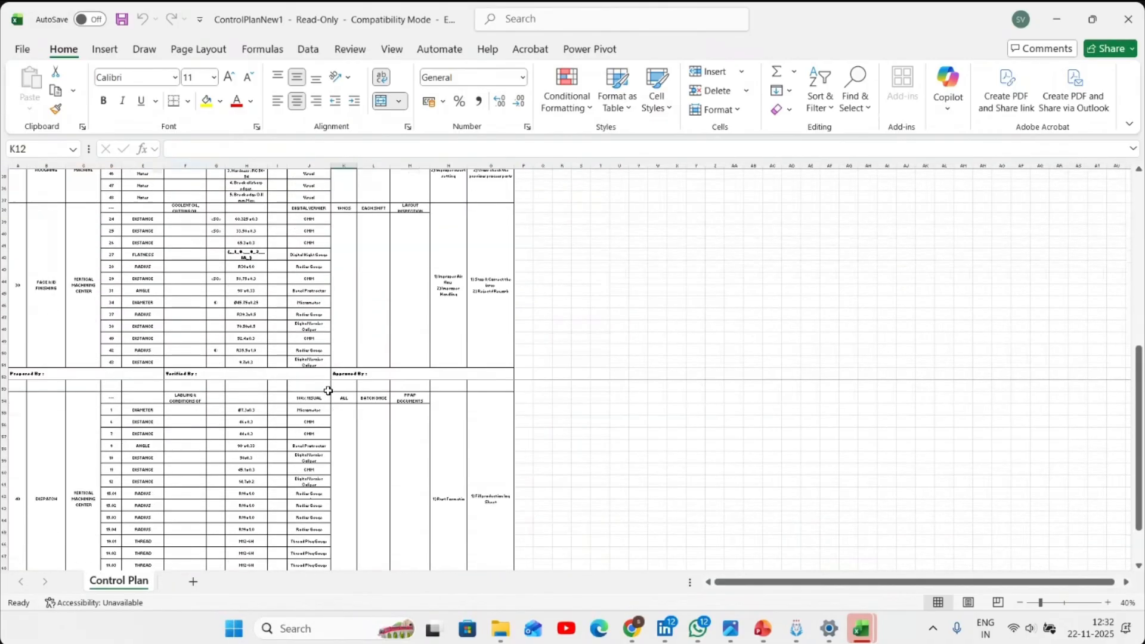
click(1129, 19)
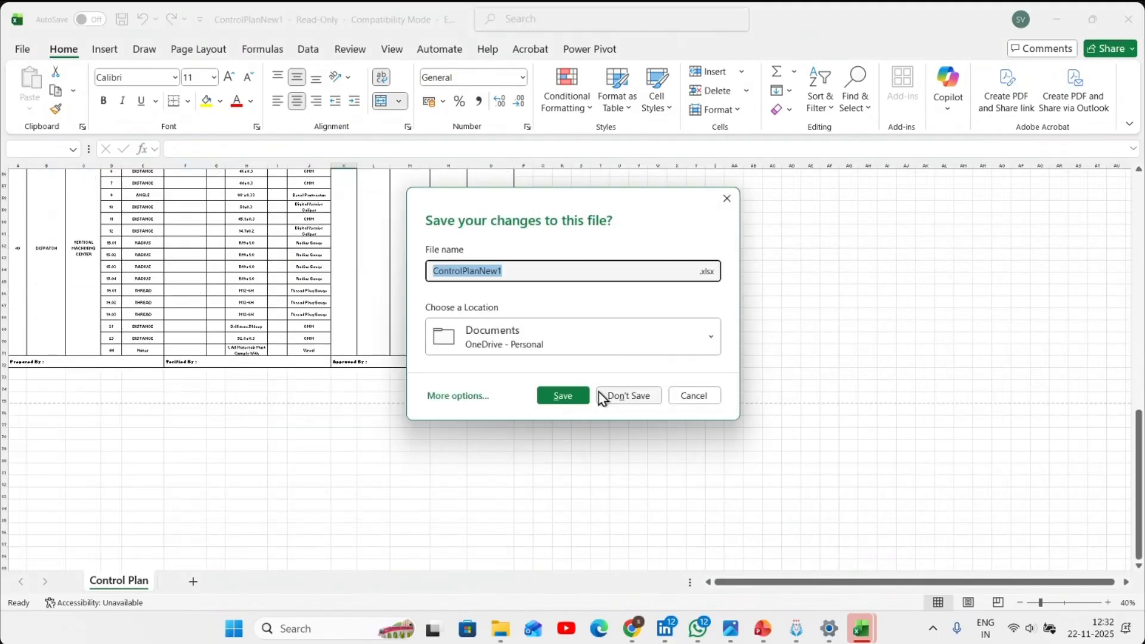
click(629, 396)
- Reopen the balloons of DEMO VER A in Viswa IR Gen and examine the ballooned dimensions and notes
click(242, 47)
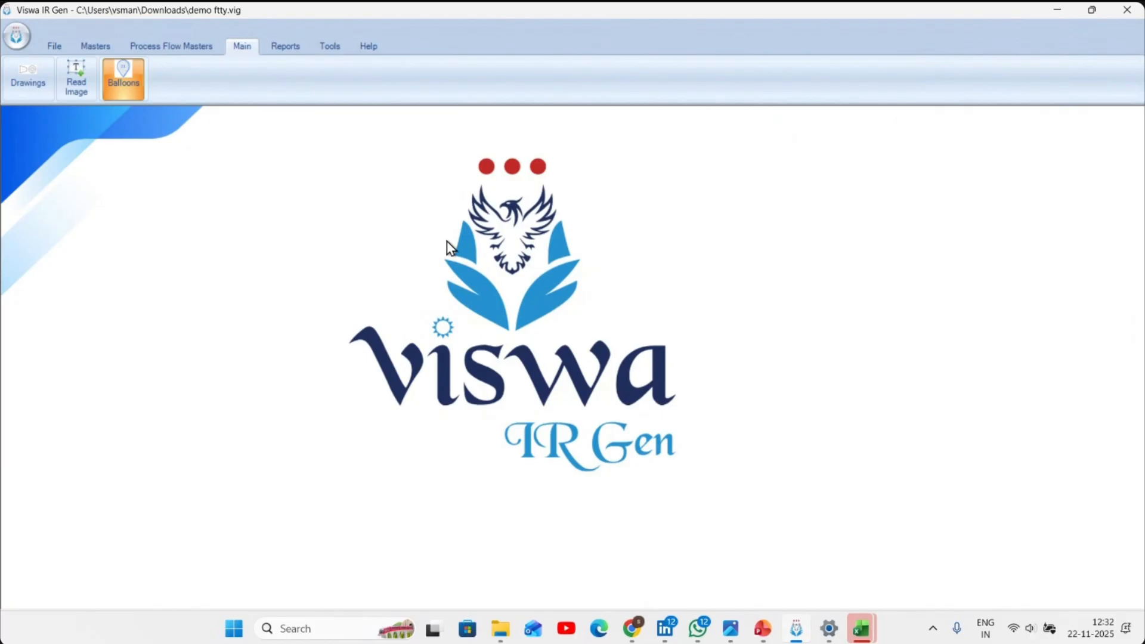
scroll(334, 280, down, 3)
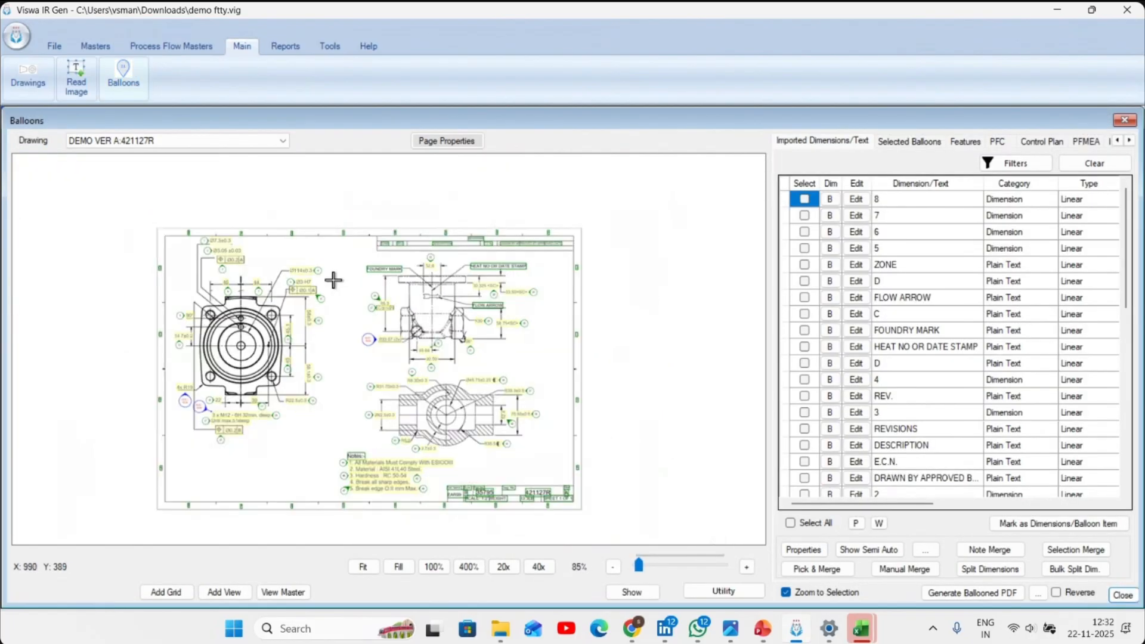
scroll(316, 379, up, 5)
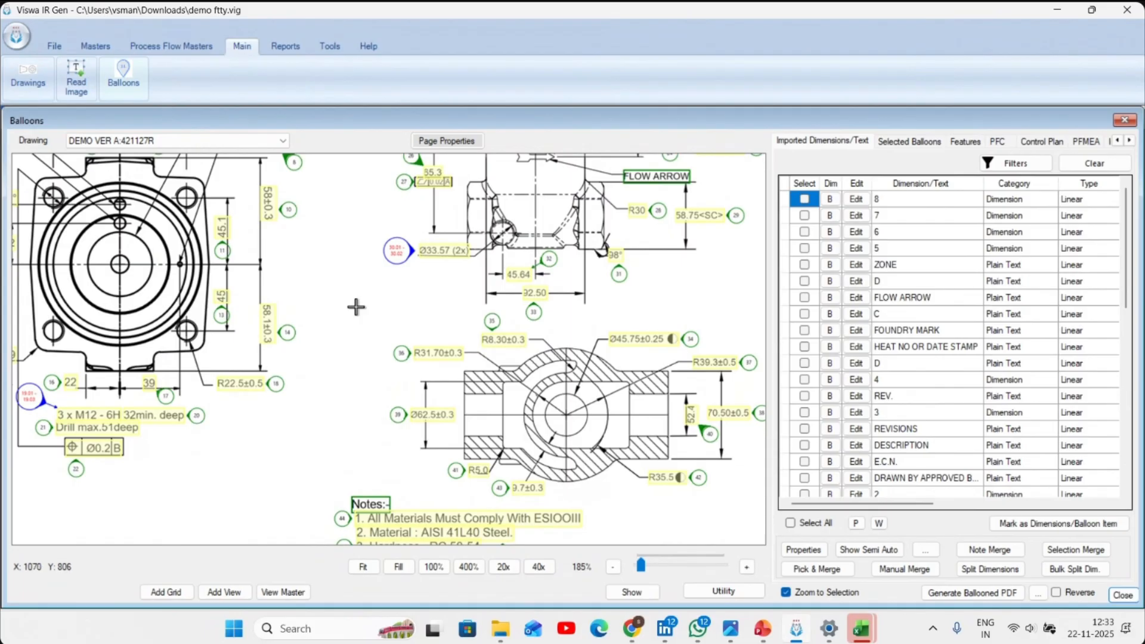
click(329, 623)
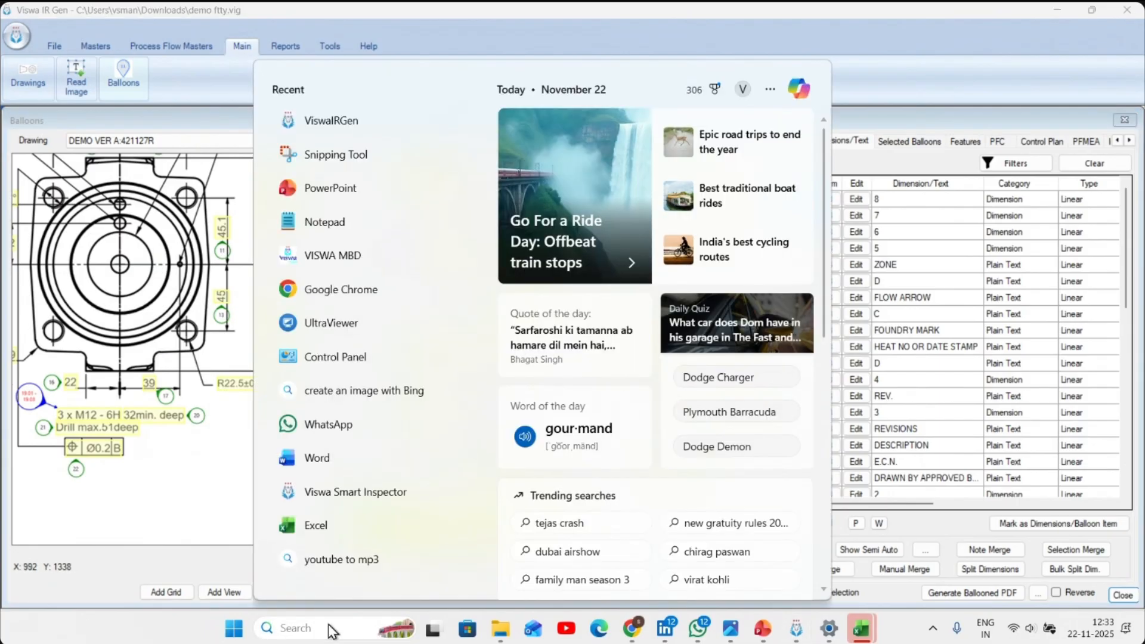
click(295, 118)
- Generate the FORM 123 first article inspection report of DEMO VER A and close the report generator
click(285, 46)
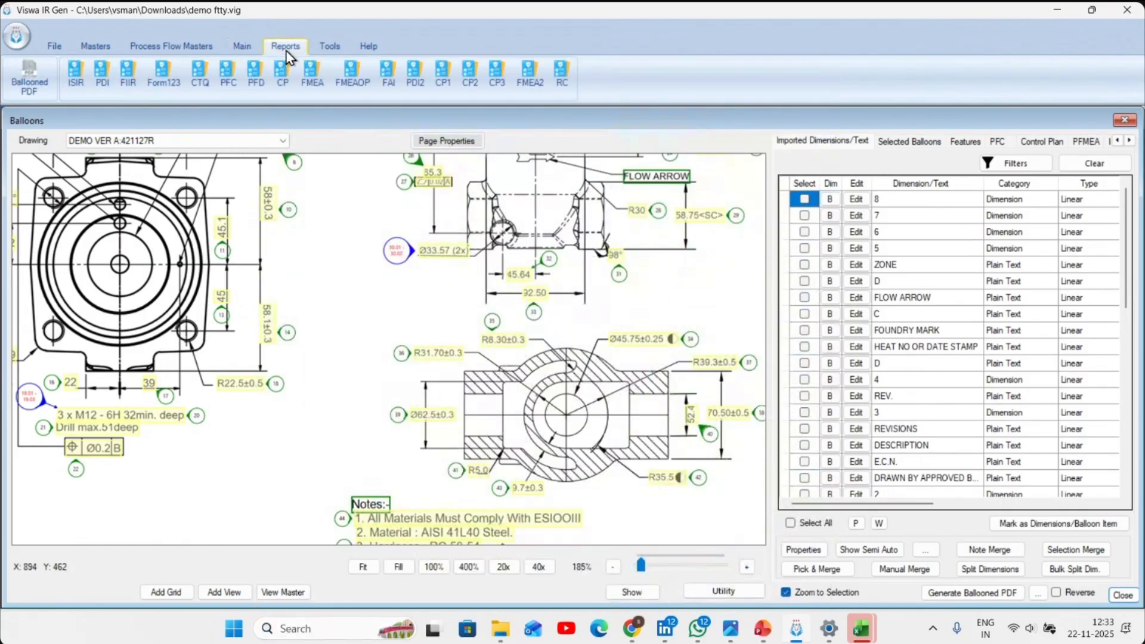
click(181, 84)
click(531, 431)
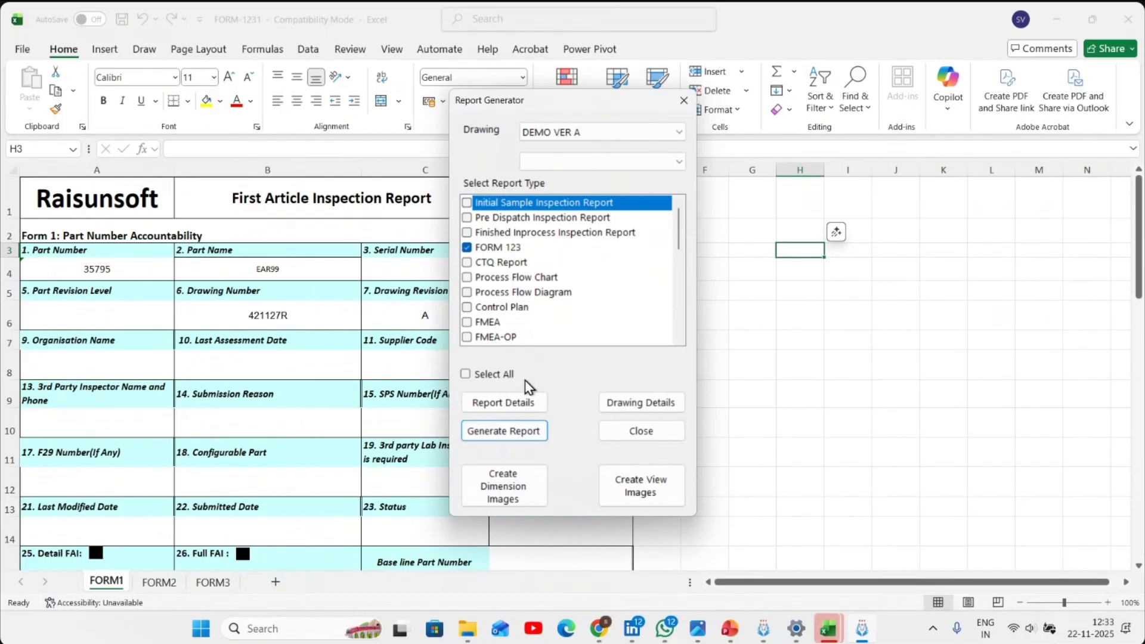
click(640, 430)
- Look through the FORM1, FORM2 and FORM3 sheets, check the first characteristic's upper limit, and close the workbook without saving
scroll(563, 370, down, 1)
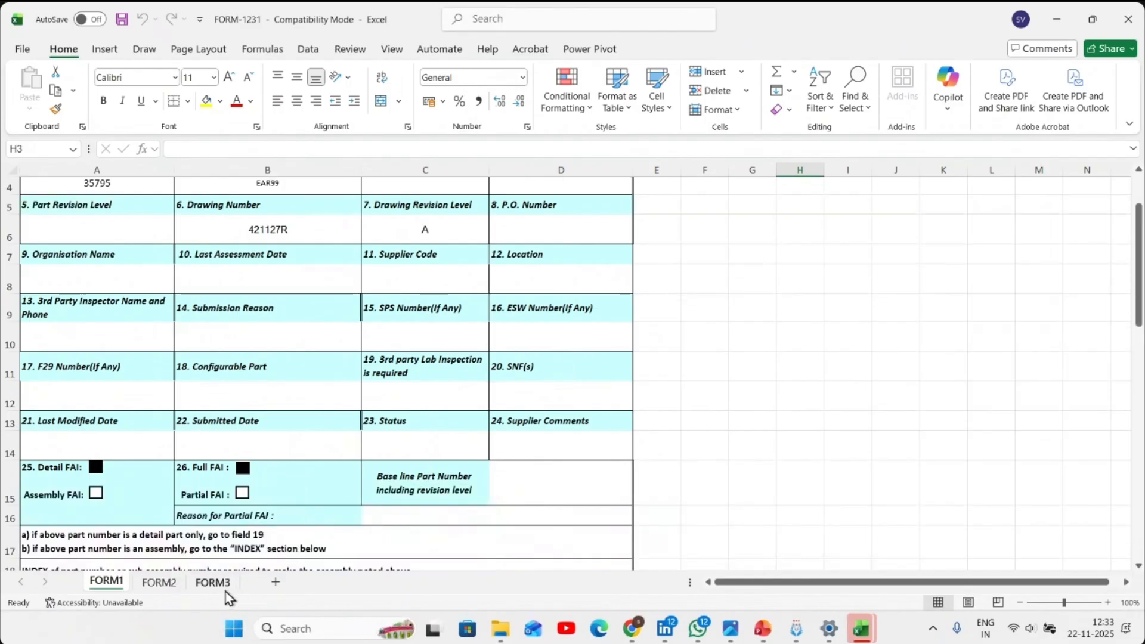
click(169, 583)
scroll(289, 488, down, 3)
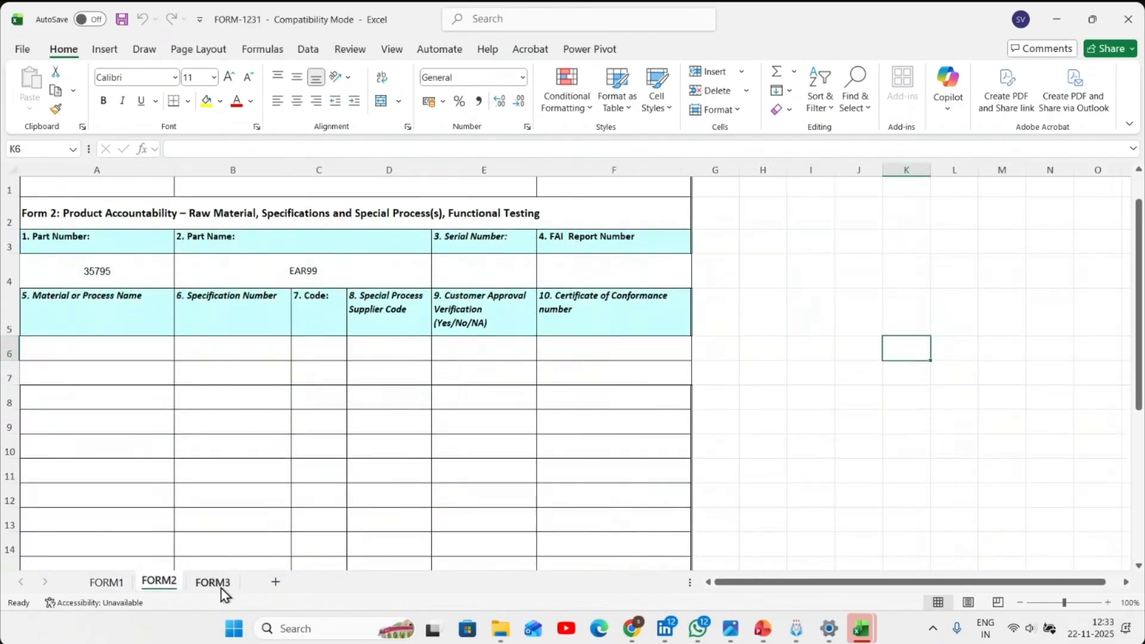
click(213, 583)
scroll(346, 471, down, 2)
scroll(345, 471, down, 3)
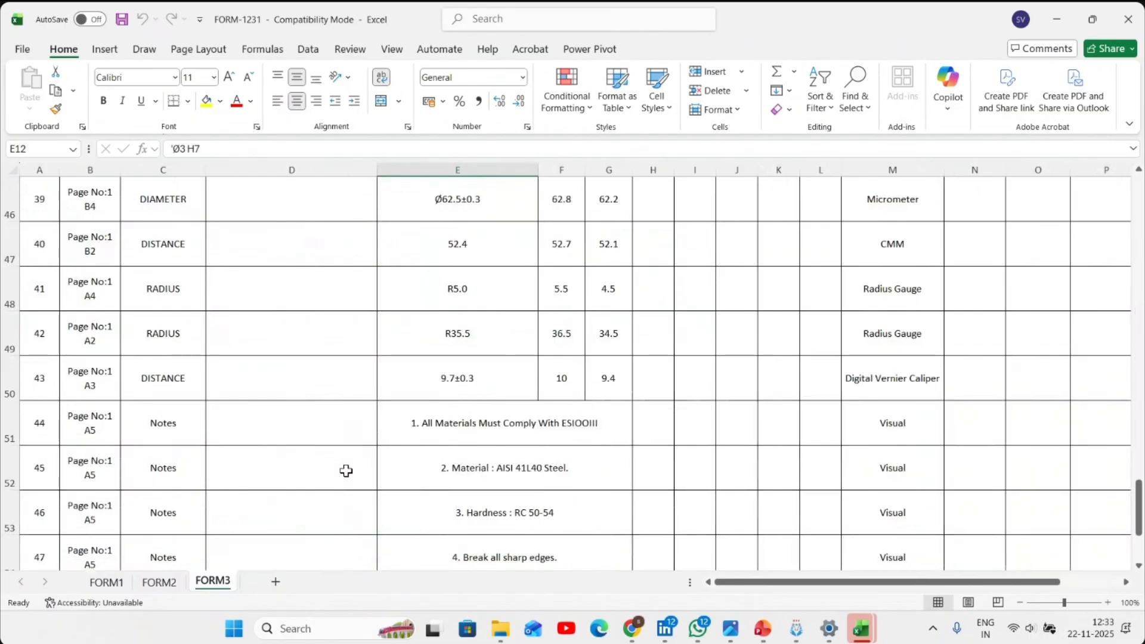
scroll(346, 471, up, 15)
click(564, 373)
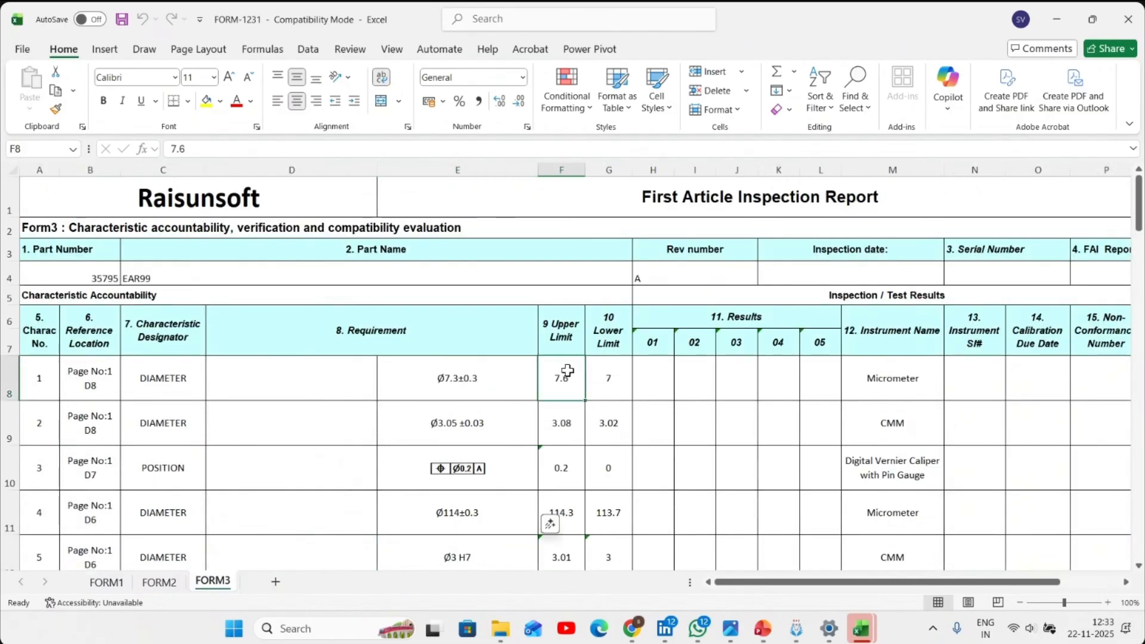
click(1128, 19)
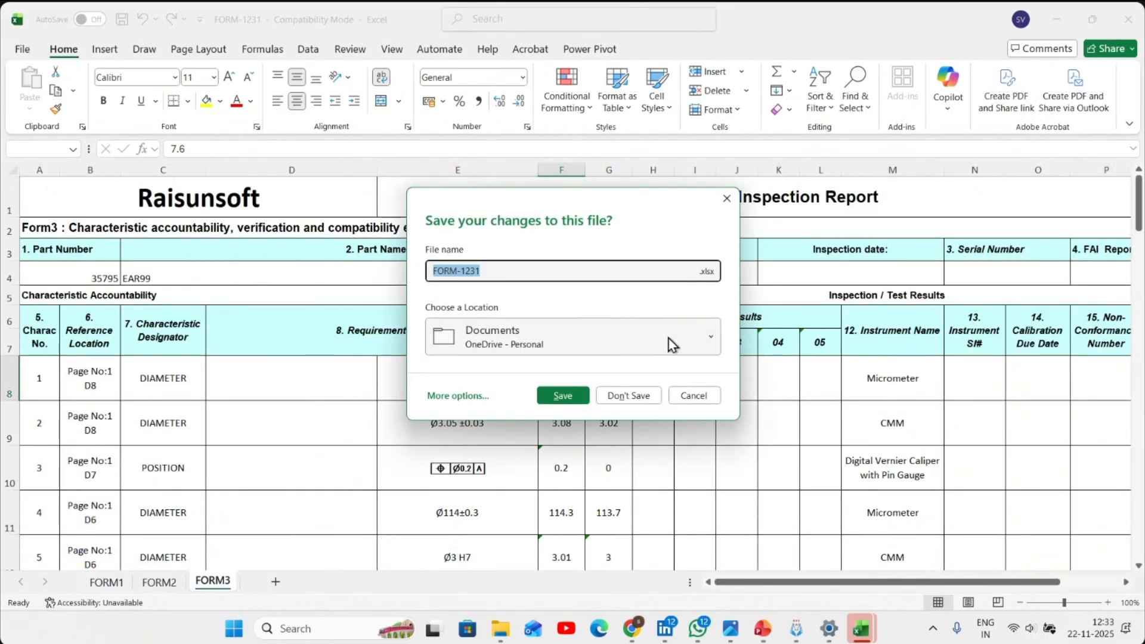
click(629, 395)
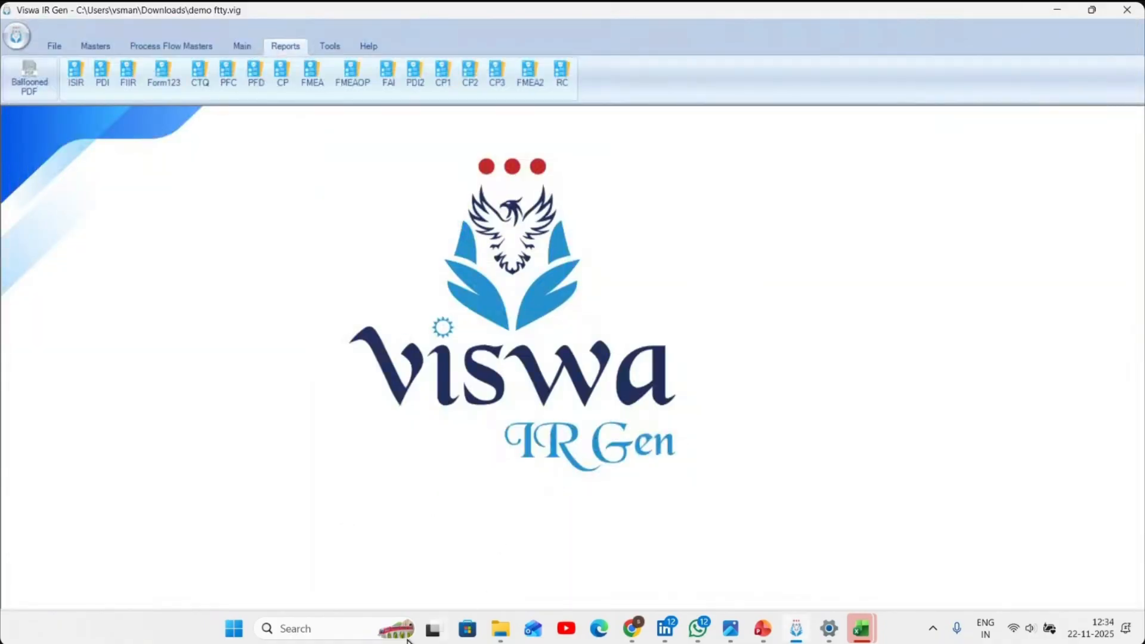
- Search Windows for VISWA, launch Viswa Smart Inspector and open the balloon inspection of DEMO VER A
click(320, 629)
text(V)
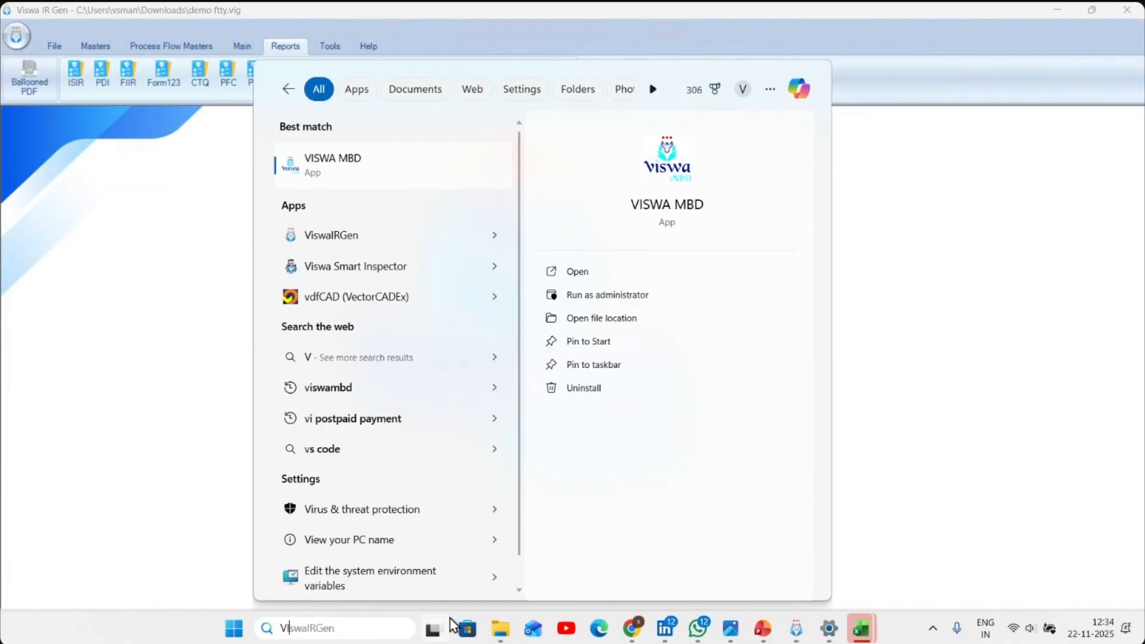
text(ISWA)
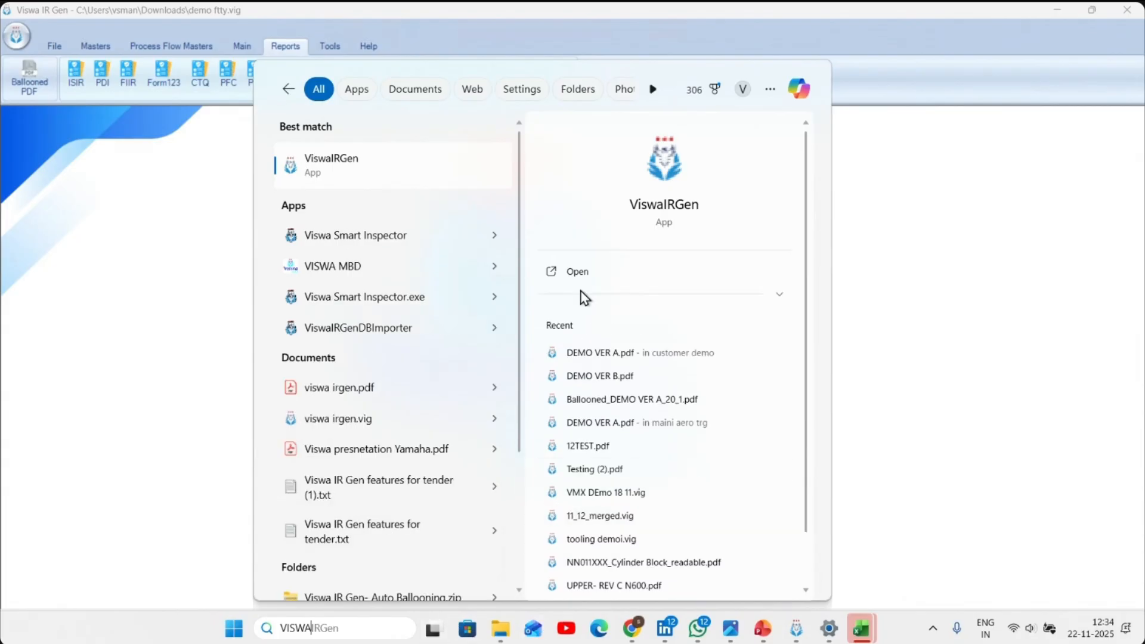
click(332, 237)
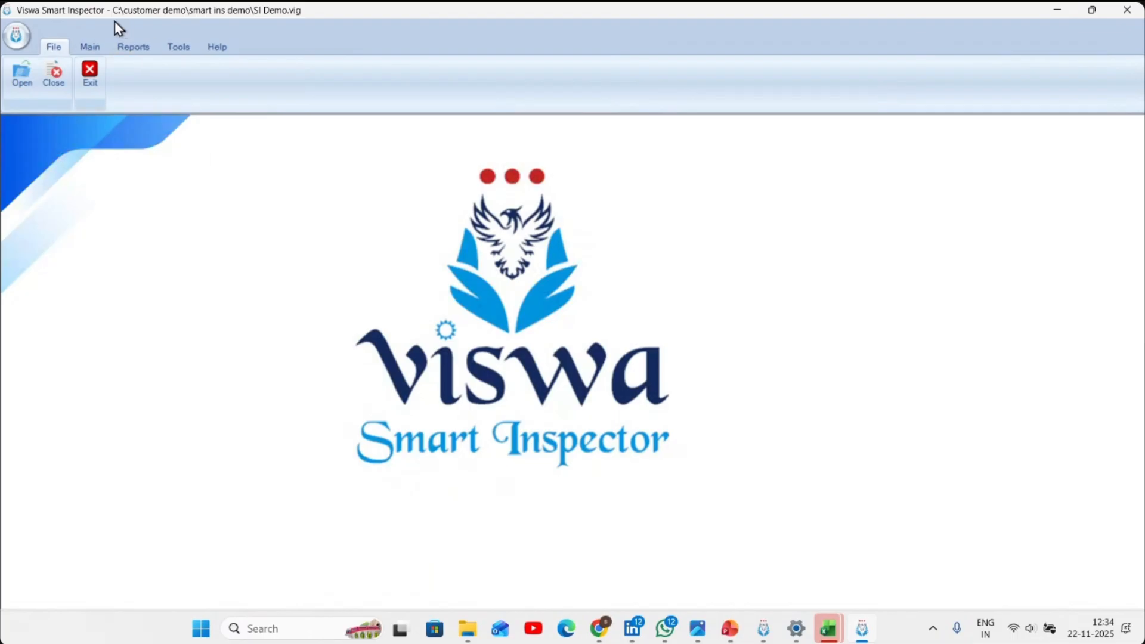
click(90, 46)
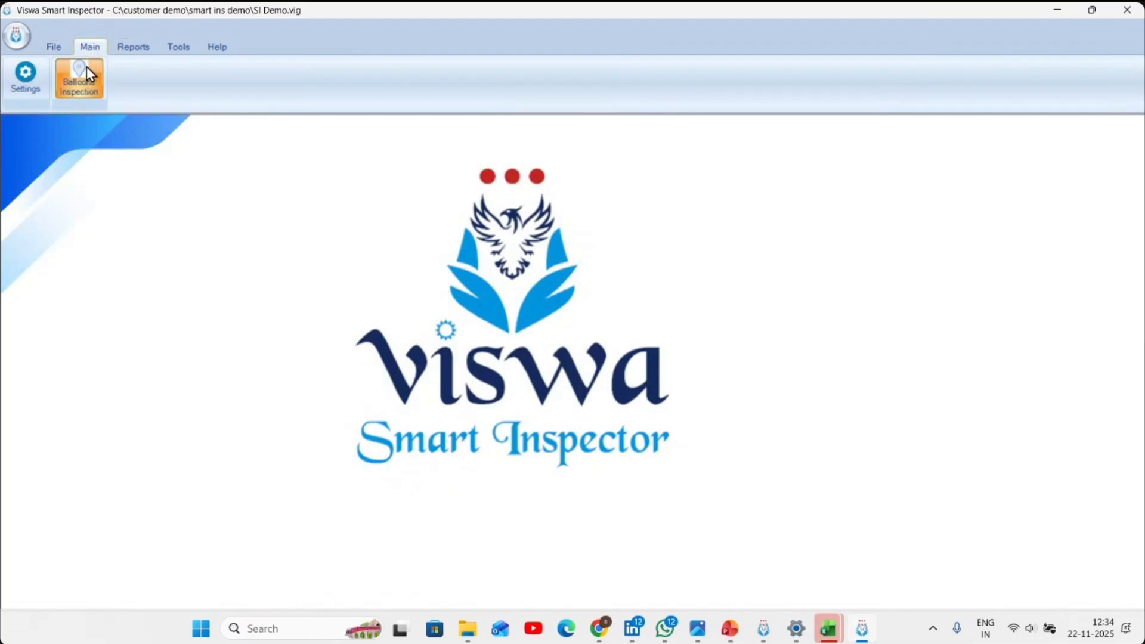
click(89, 74)
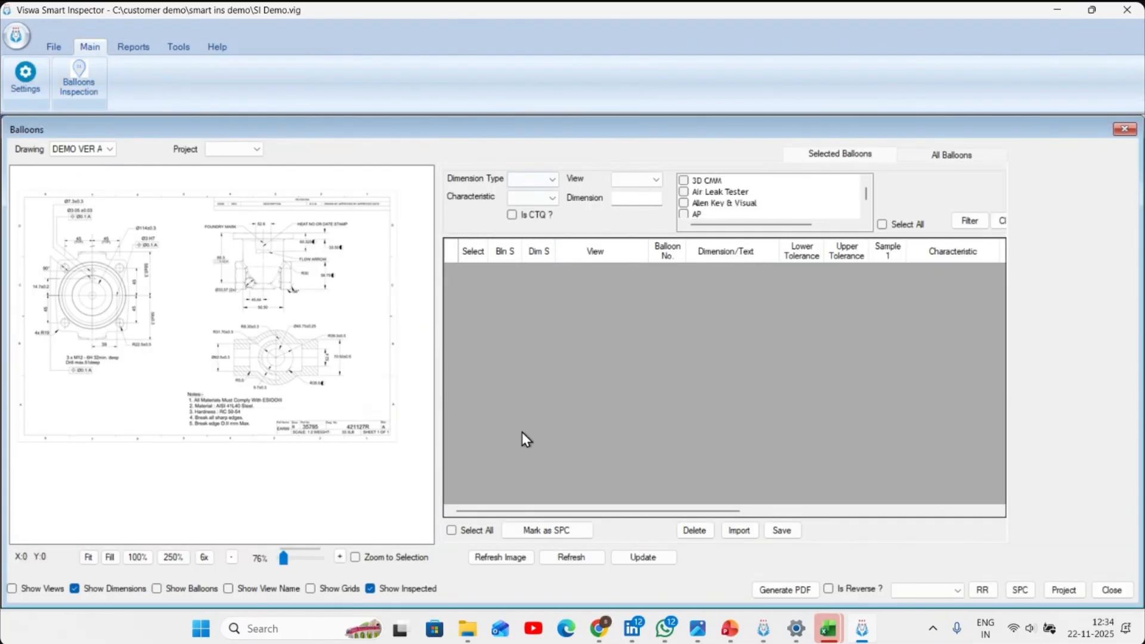
drag(266, 400, 397, 446)
scroll(312, 364, up, 7)
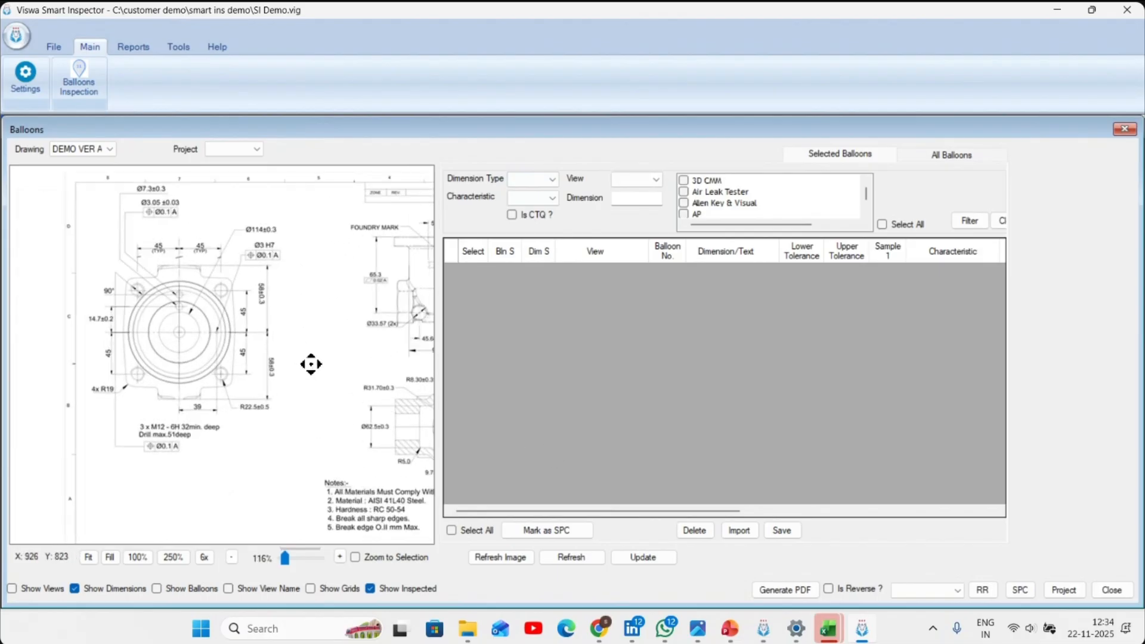
drag(297, 351, 212, 303)
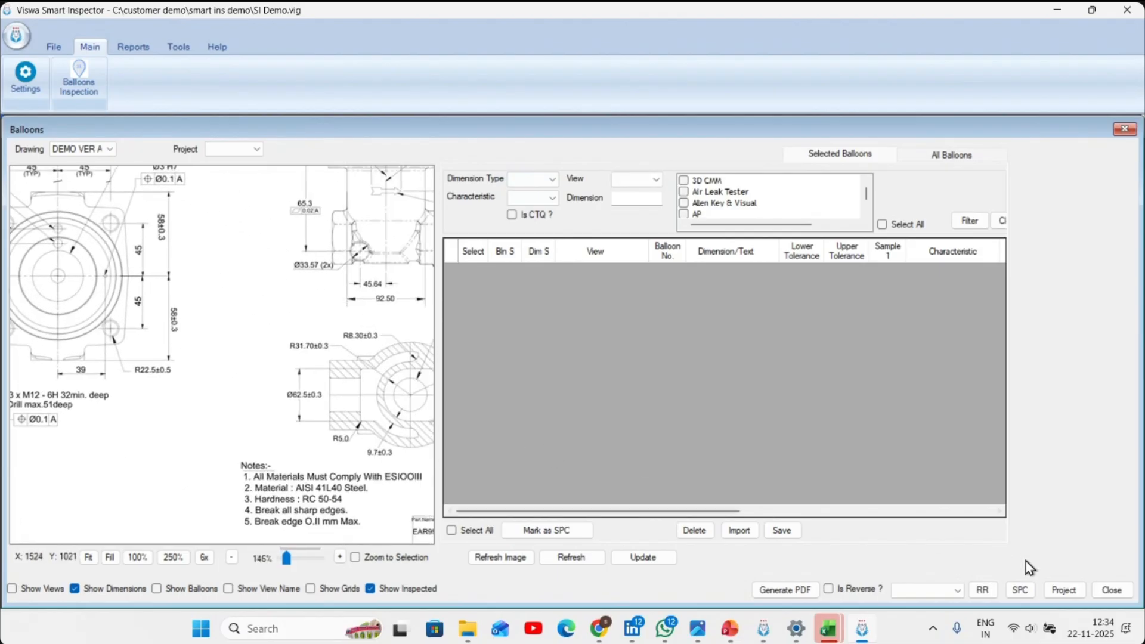
- Start a project for drawing DEMO VER A:421127R with project name 46465 and selection type All Balloons
click(1072, 594)
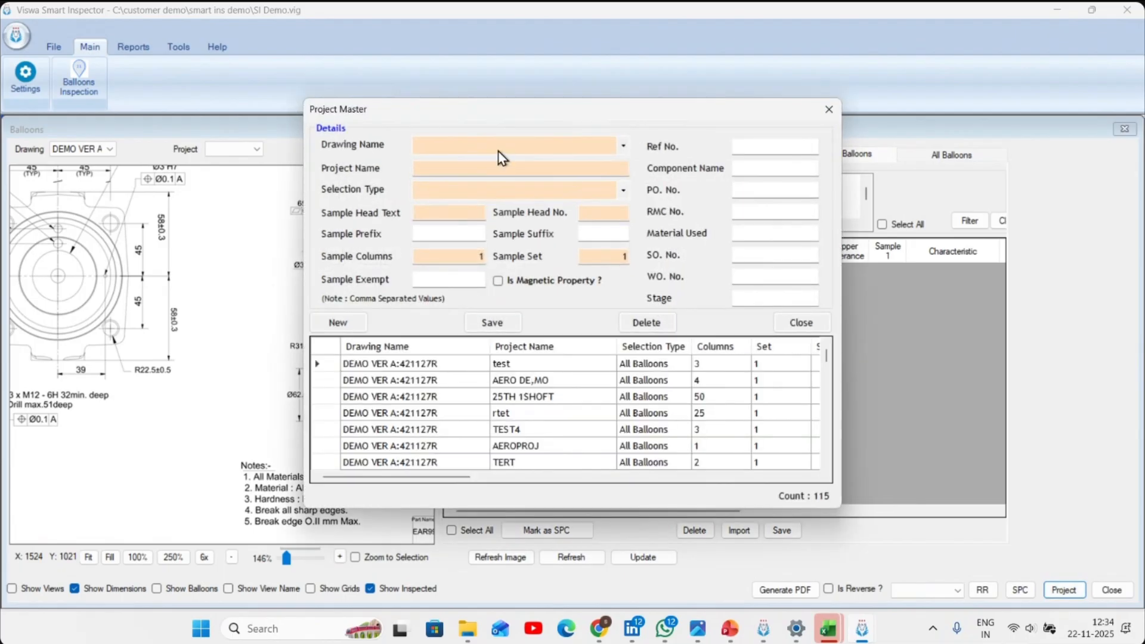
click(501, 149)
click(491, 163)
click(484, 171)
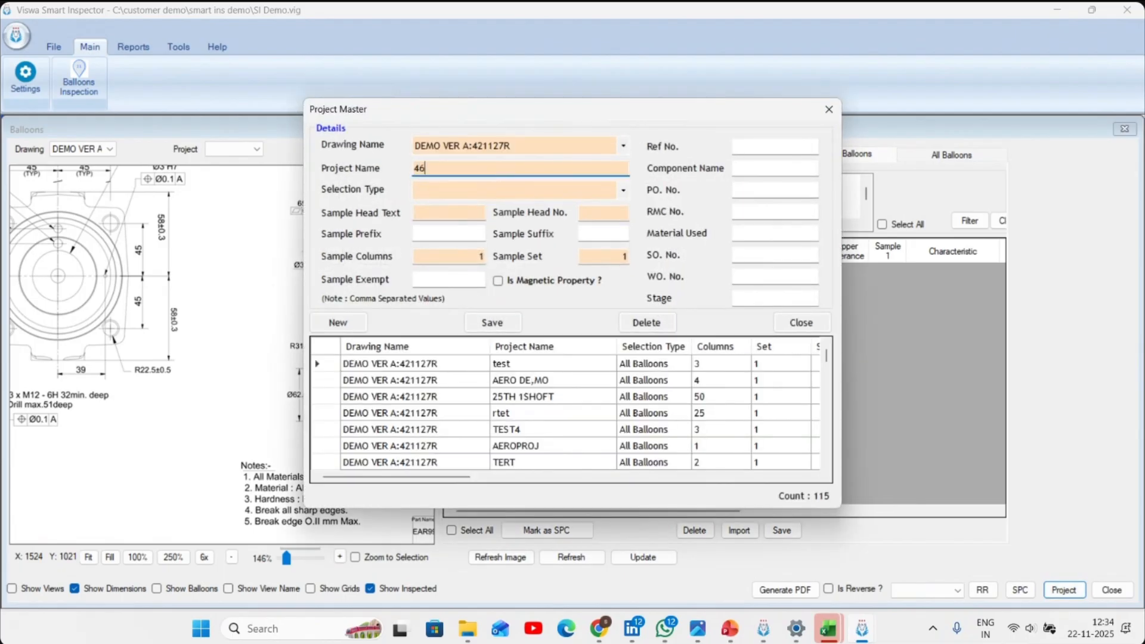
click(488, 190)
click(442, 206)
- Set the project's sample head text to S, head number to 1 and sample columns to 3, save it and close the project master
click(453, 215)
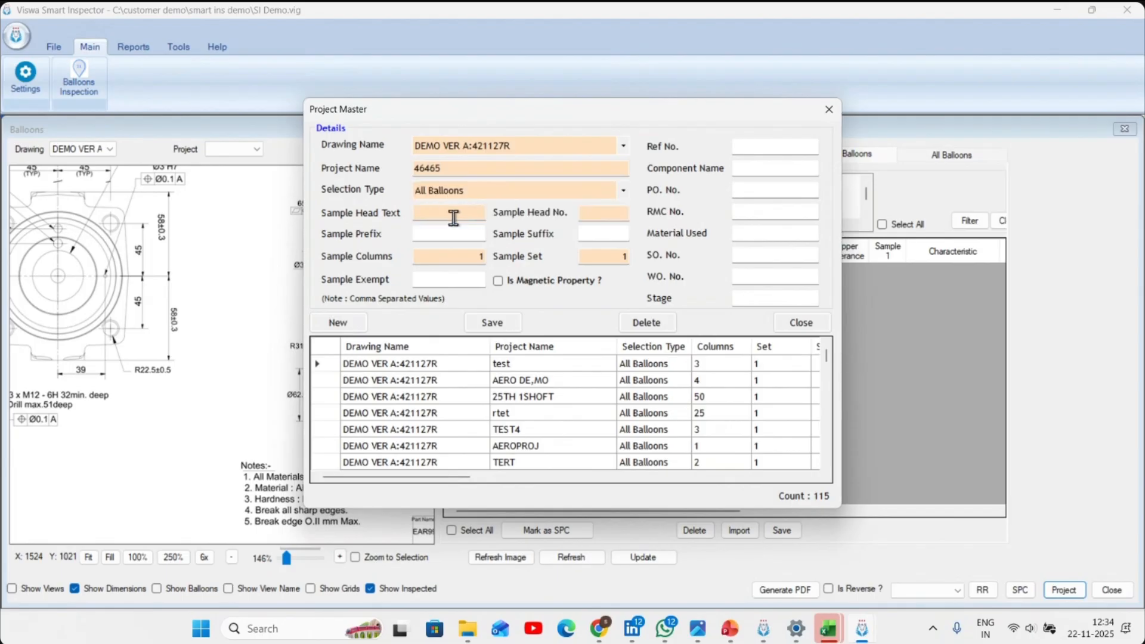
click(614, 212)
click(452, 257)
click(516, 326)
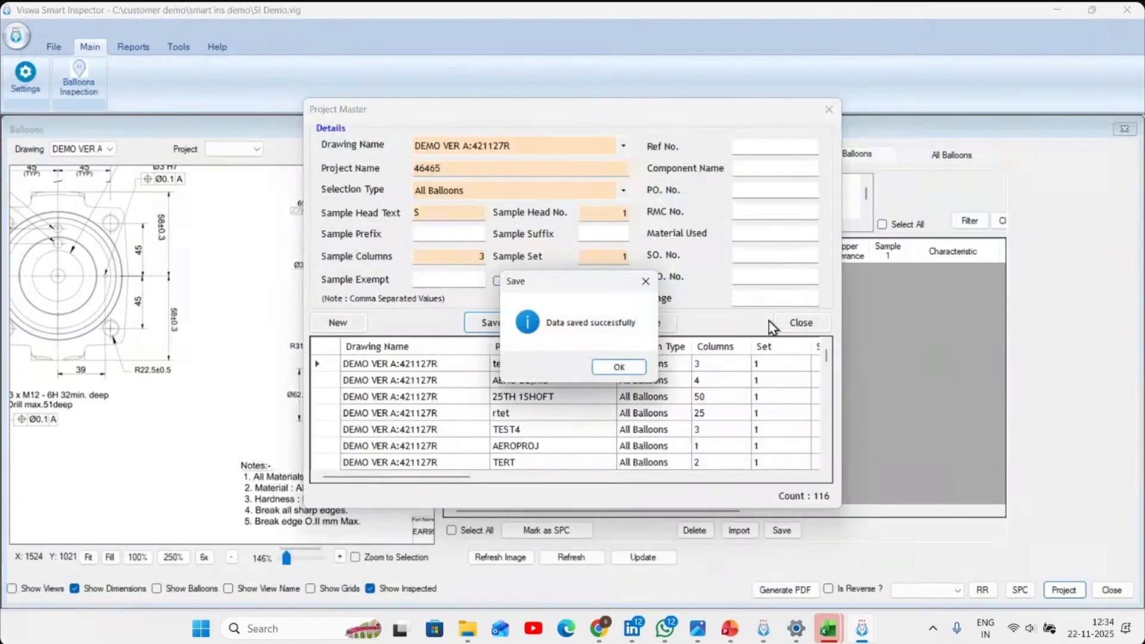
click(626, 367)
click(796, 323)
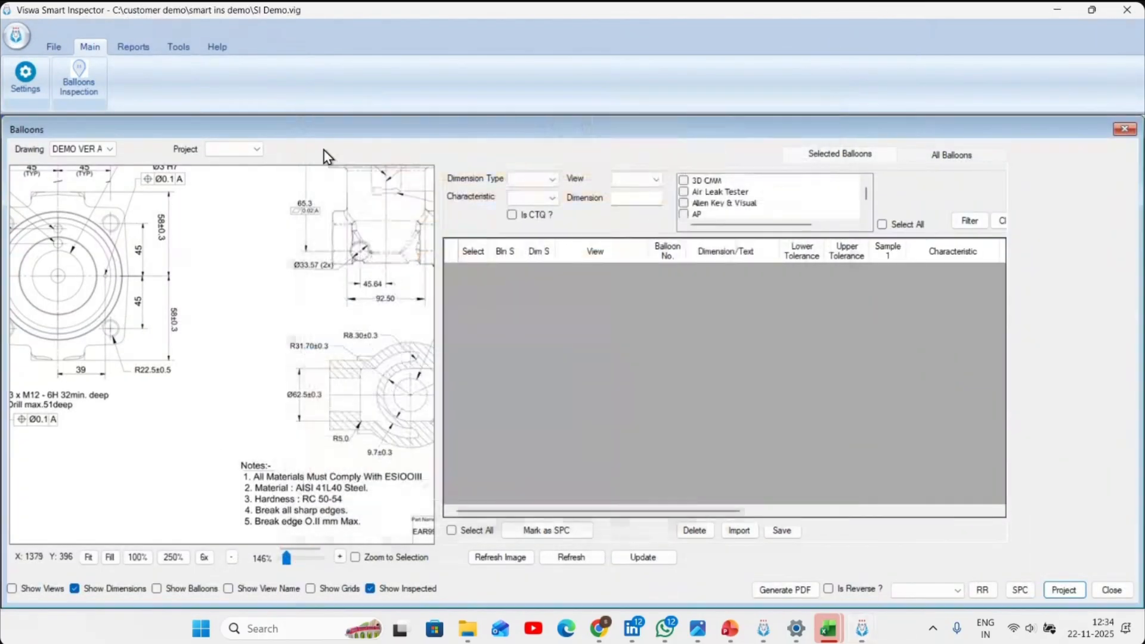
- Load project 46465 in the balloon inspection and enter 7.3 as the S 1 reading of balloon 1
click(220, 150)
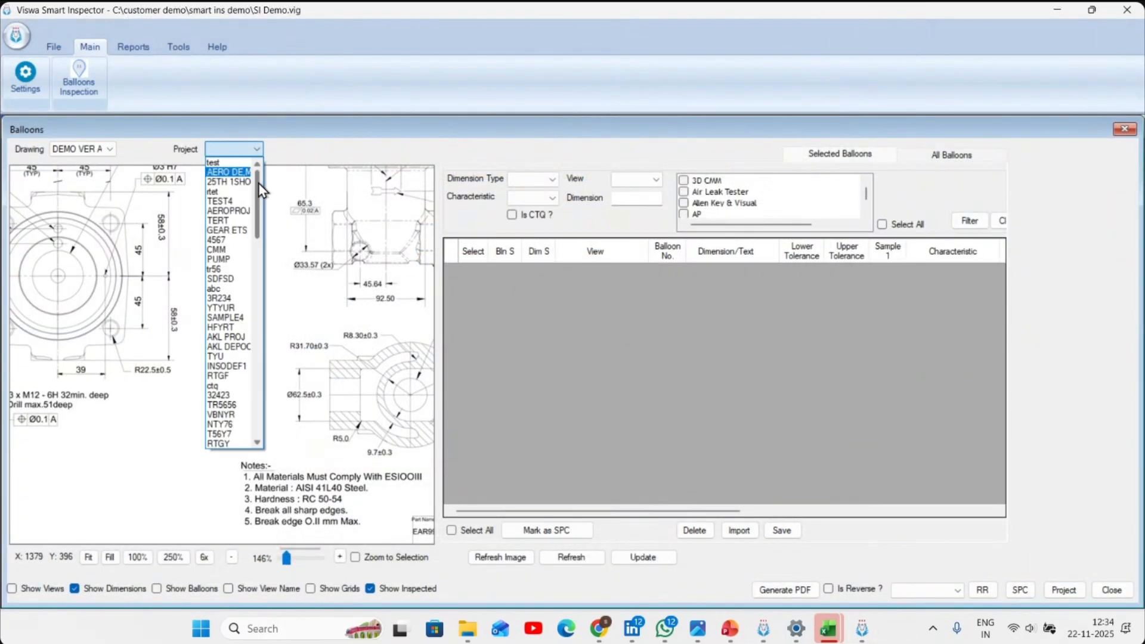
scroll(258, 183, down, 5)
click(235, 445)
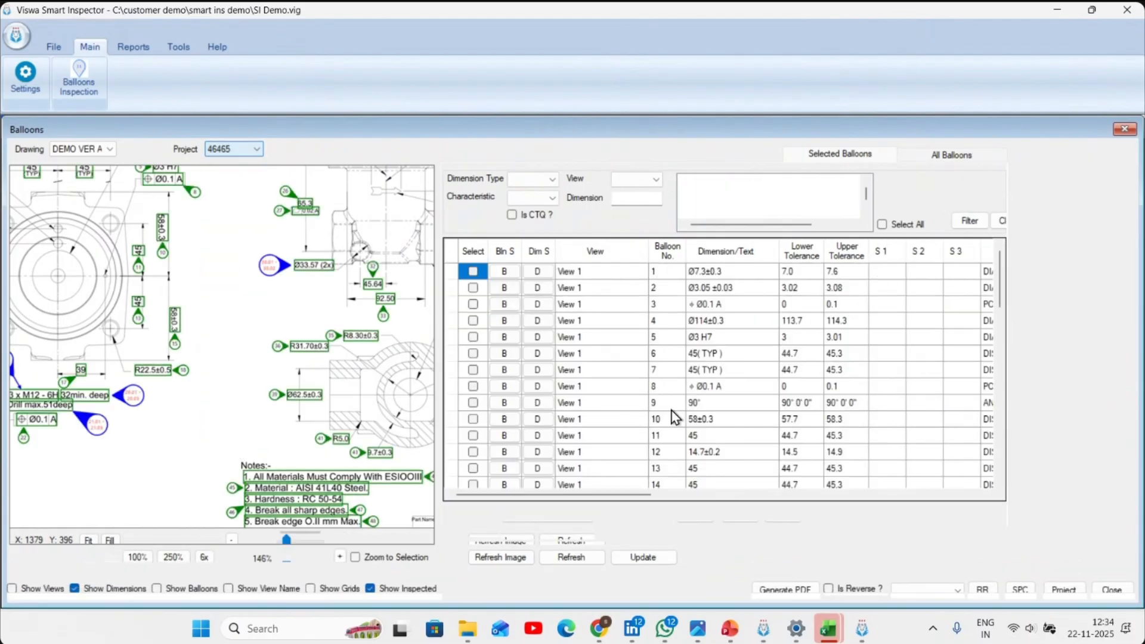
click(894, 272)
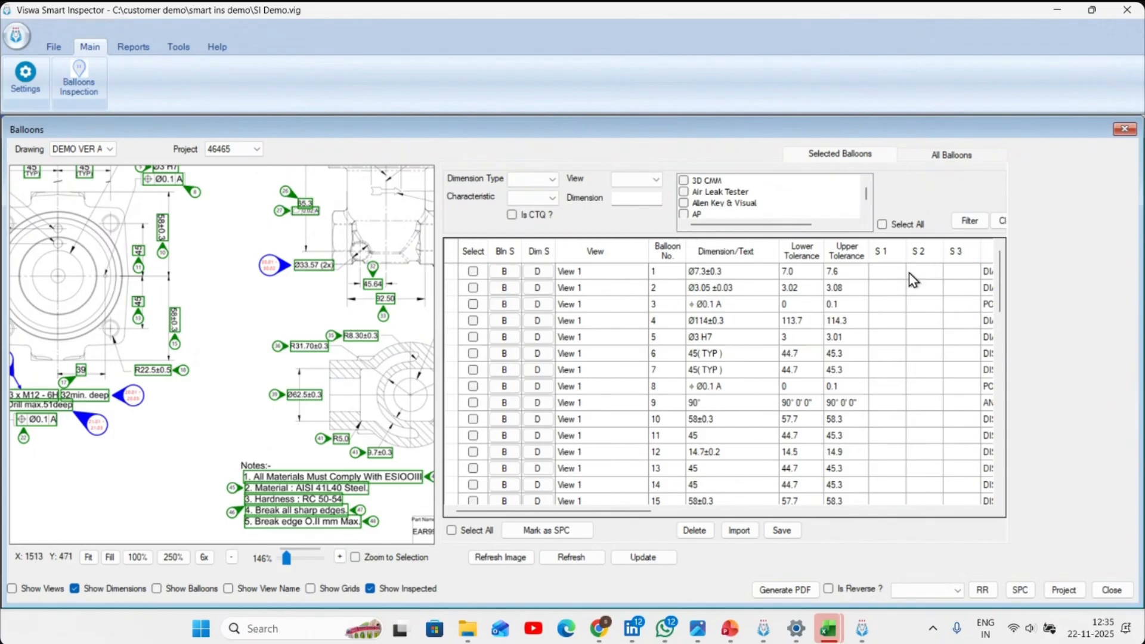
key(Return)
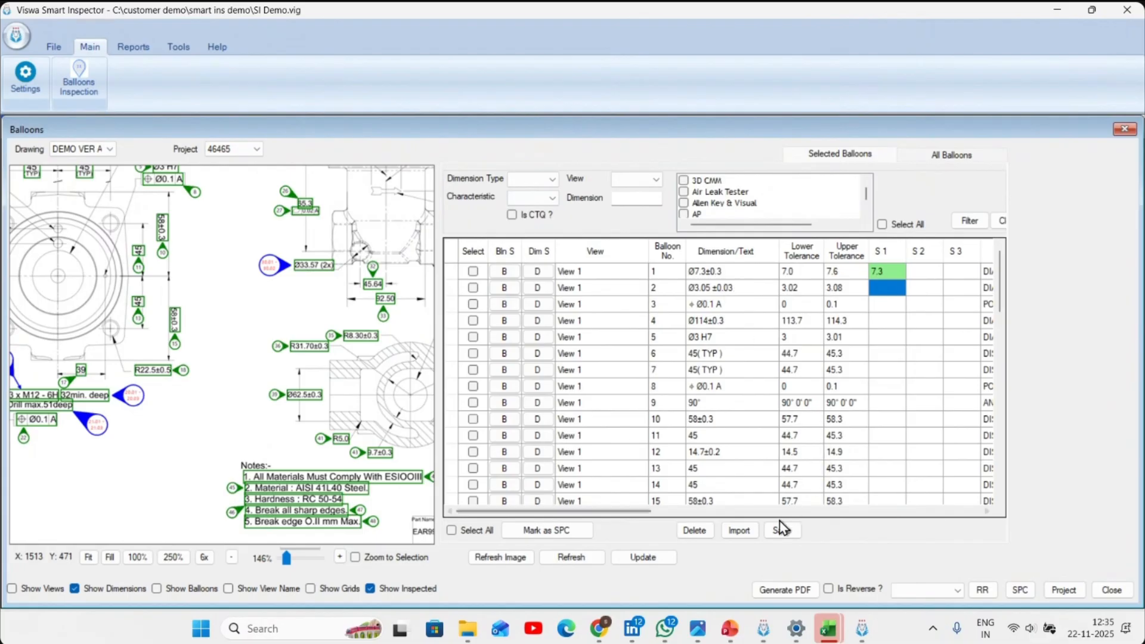
- Import the Hexagon CMM data from the Excel file Hexagon CMM.XLSX into project 46465 and save the inspection readings
click(739, 530)
click(623, 336)
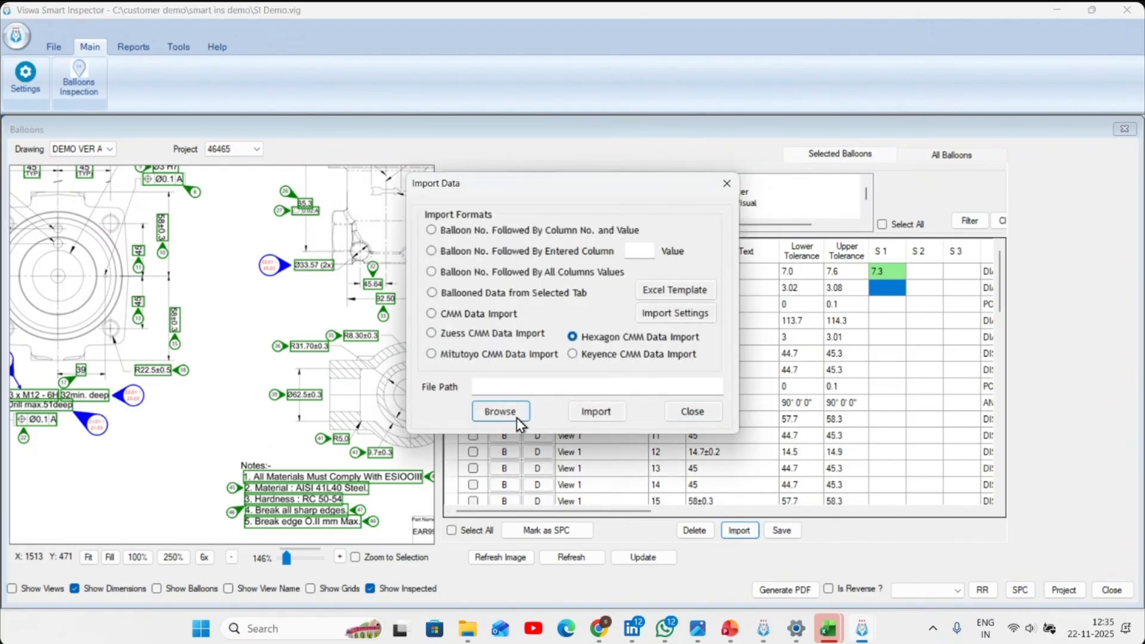
click(500, 412)
click(904, 502)
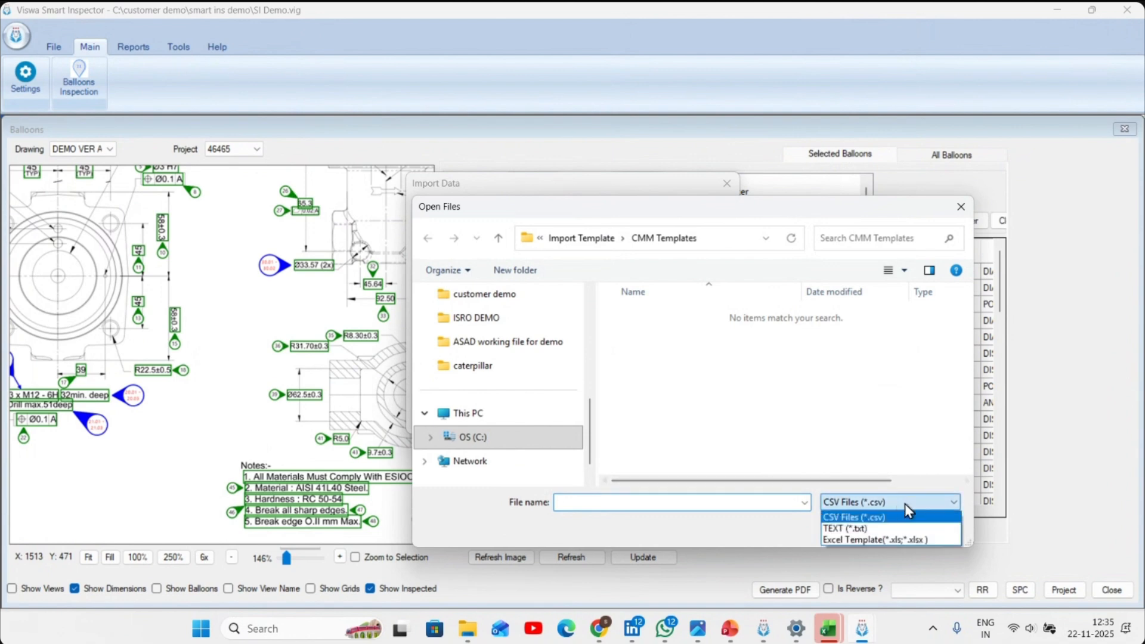
click(883, 539)
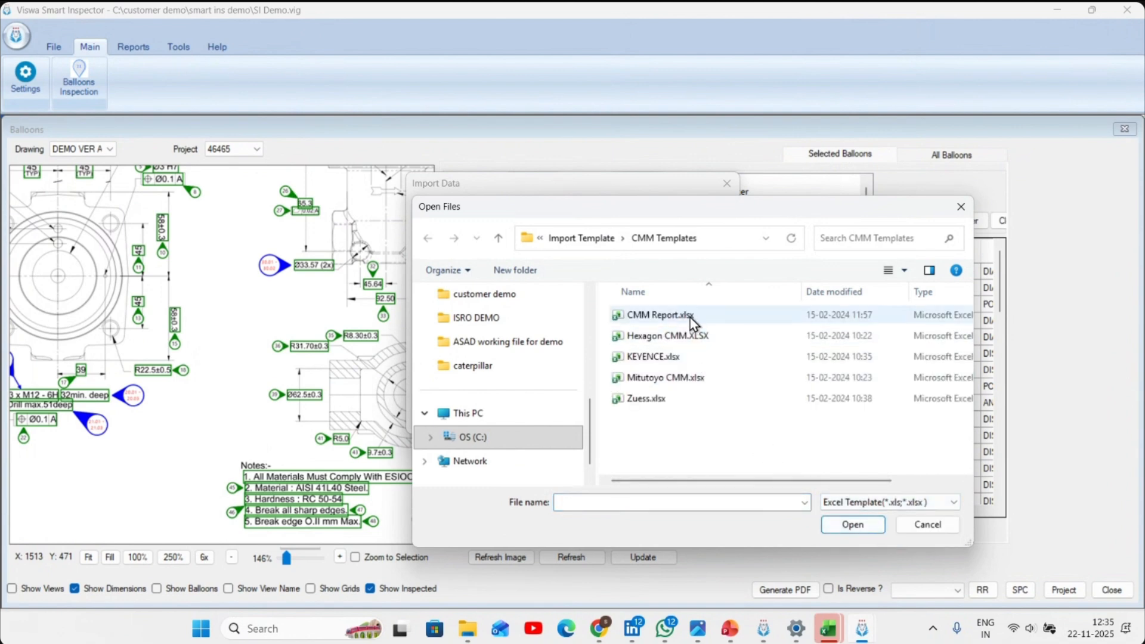
click(704, 338)
click(853, 525)
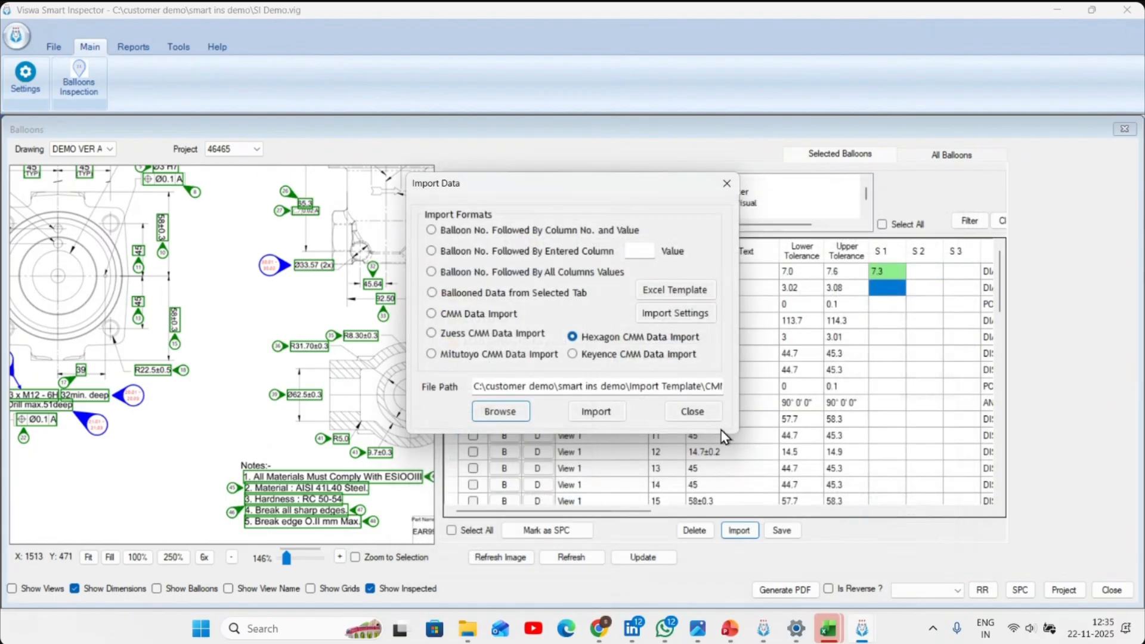
click(618, 417)
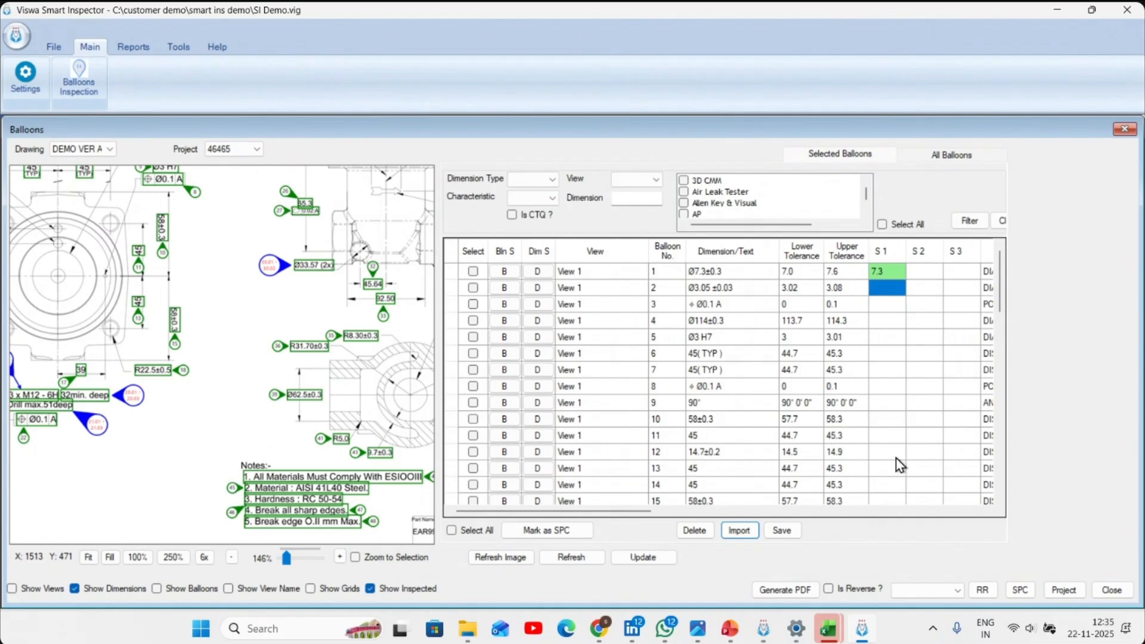
click(783, 532)
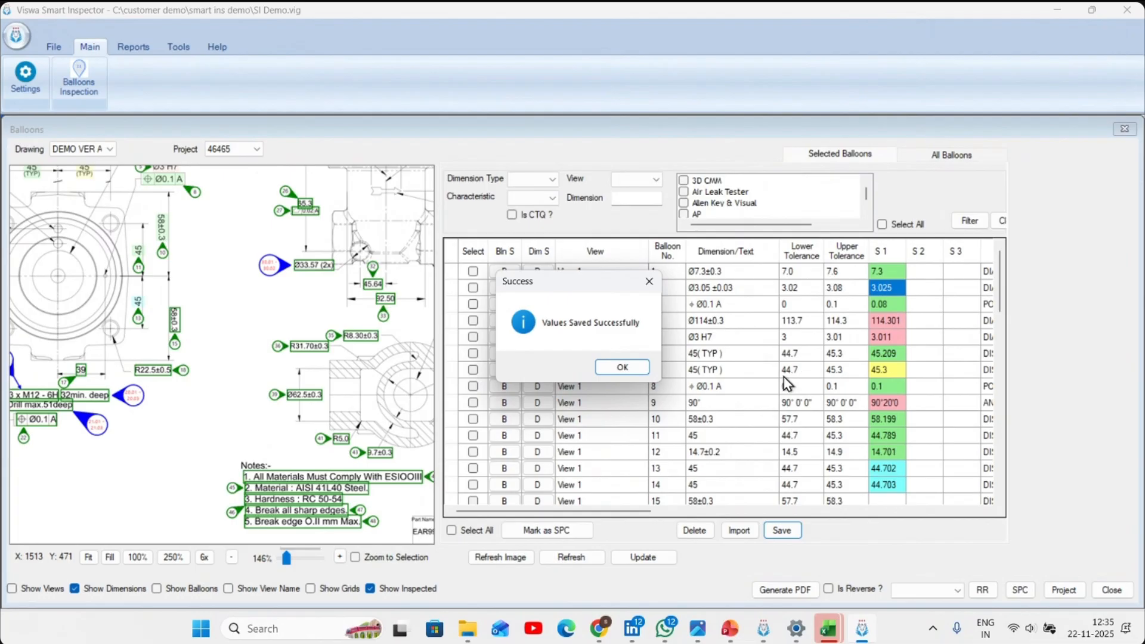
click(618, 376)
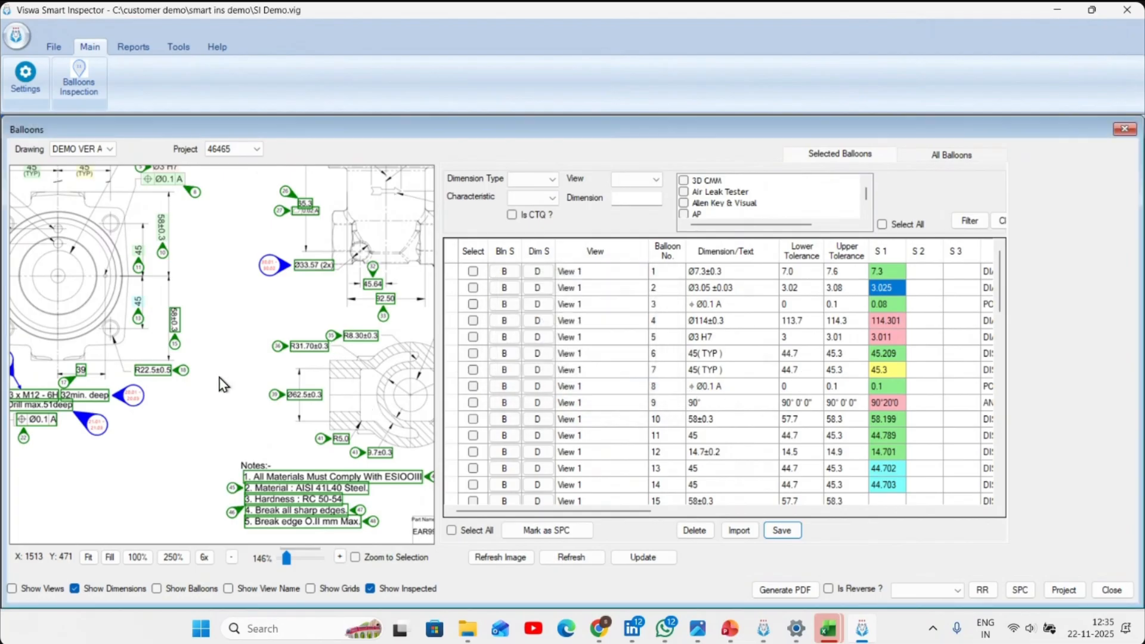
- Examine the colour-coded dimensions of balloons 1 to 14 in the flange view and compare them with their S 1 readings
drag(39, 224, 226, 361)
scroll(255, 291, up, 5)
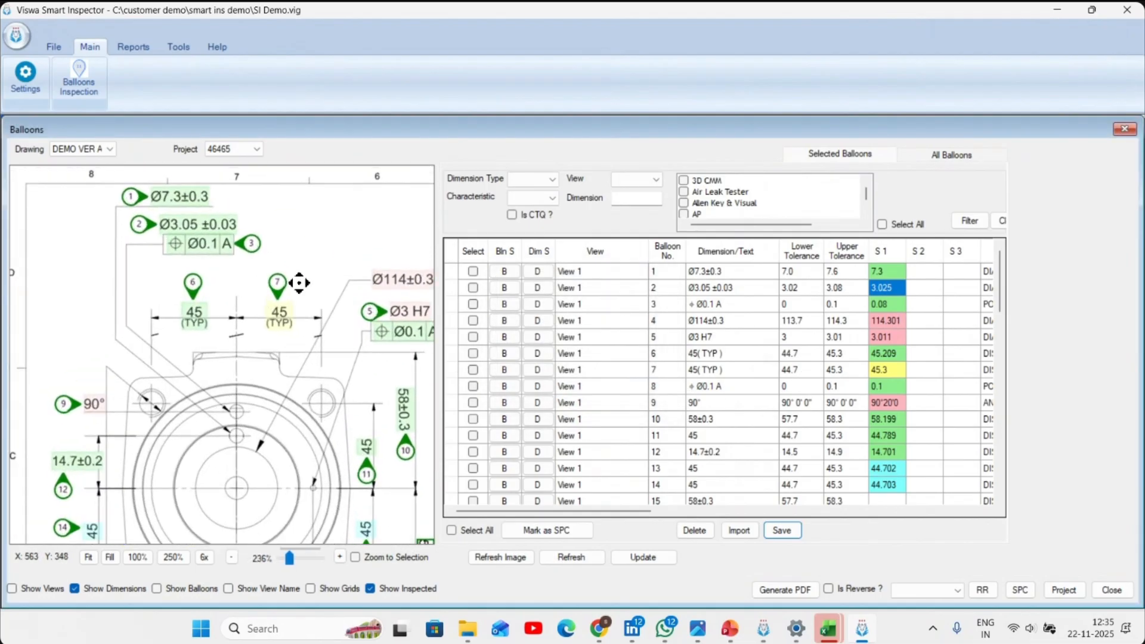
drag(372, 324, 187, 304)
scroll(186, 304, down, 2)
drag(49, 294, 245, 353)
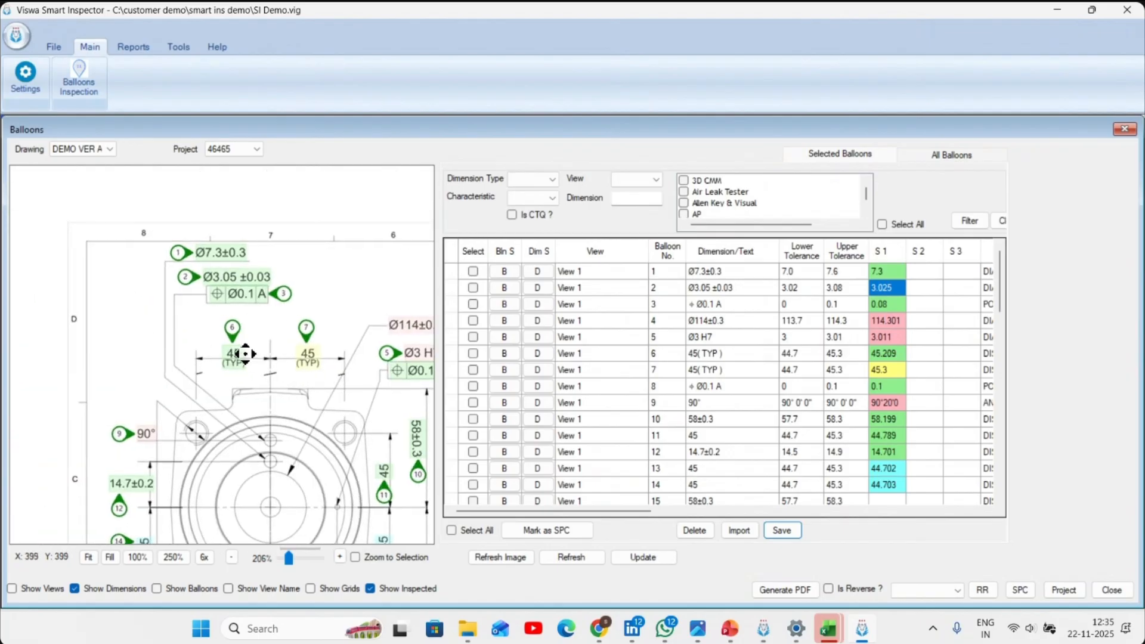
scroll(245, 354, up, 3)
drag(313, 339, 200, 353)
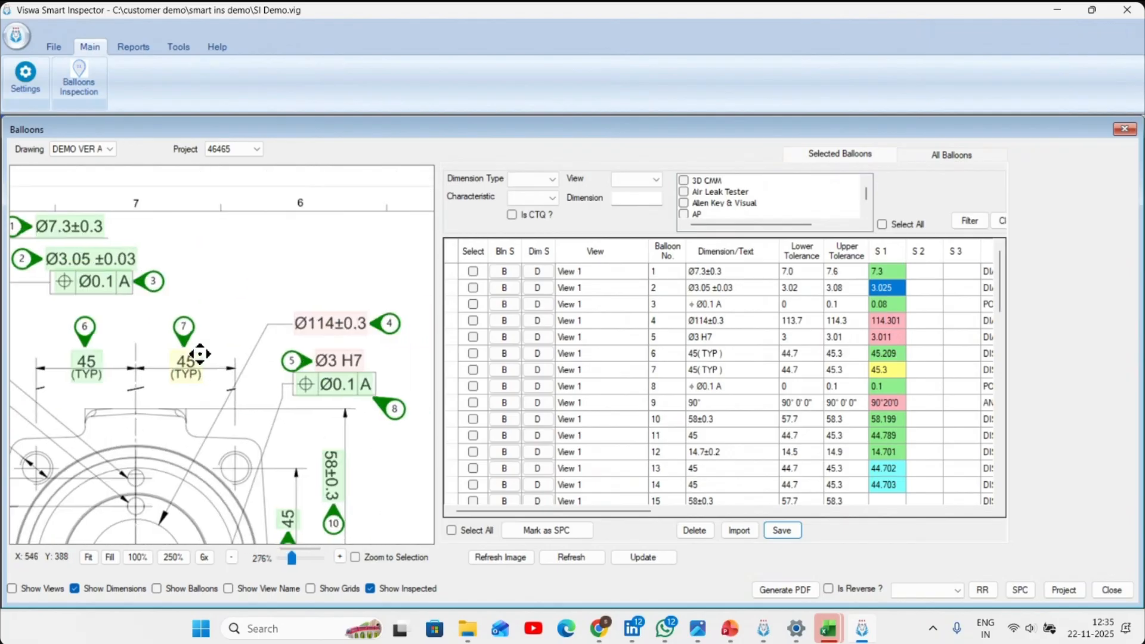
drag(141, 291, 204, 306)
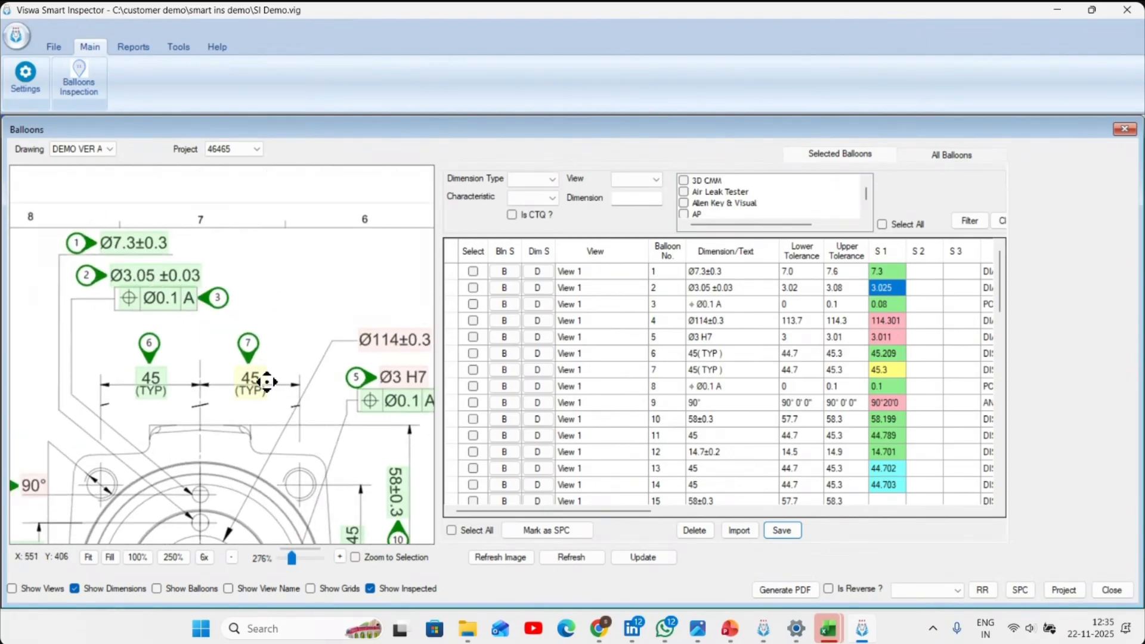
drag(382, 412, 347, 334)
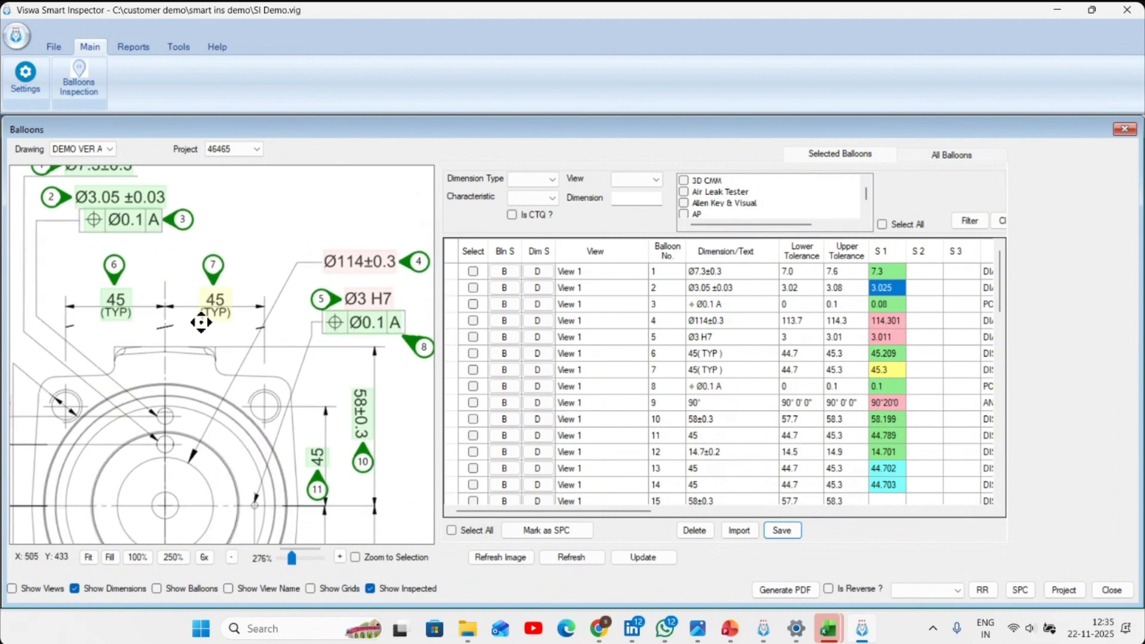
scroll(219, 338, down, 2)
drag(181, 391, 219, 325)
scroll(219, 325, down, 1)
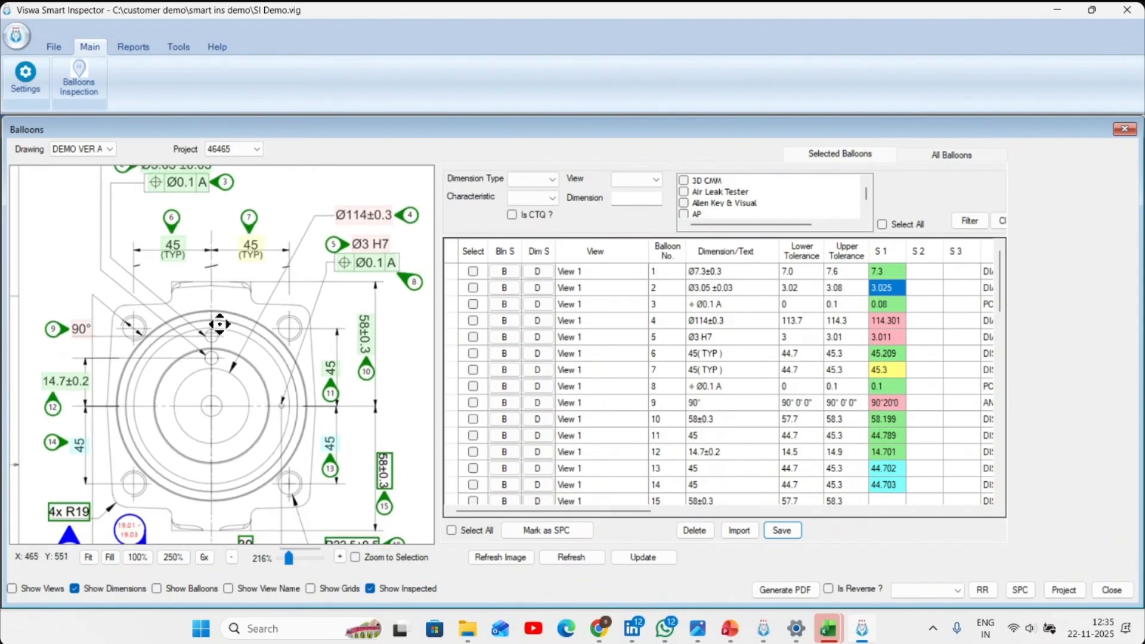
scroll(303, 485, up, 1)
scroll(303, 485, up, 5)
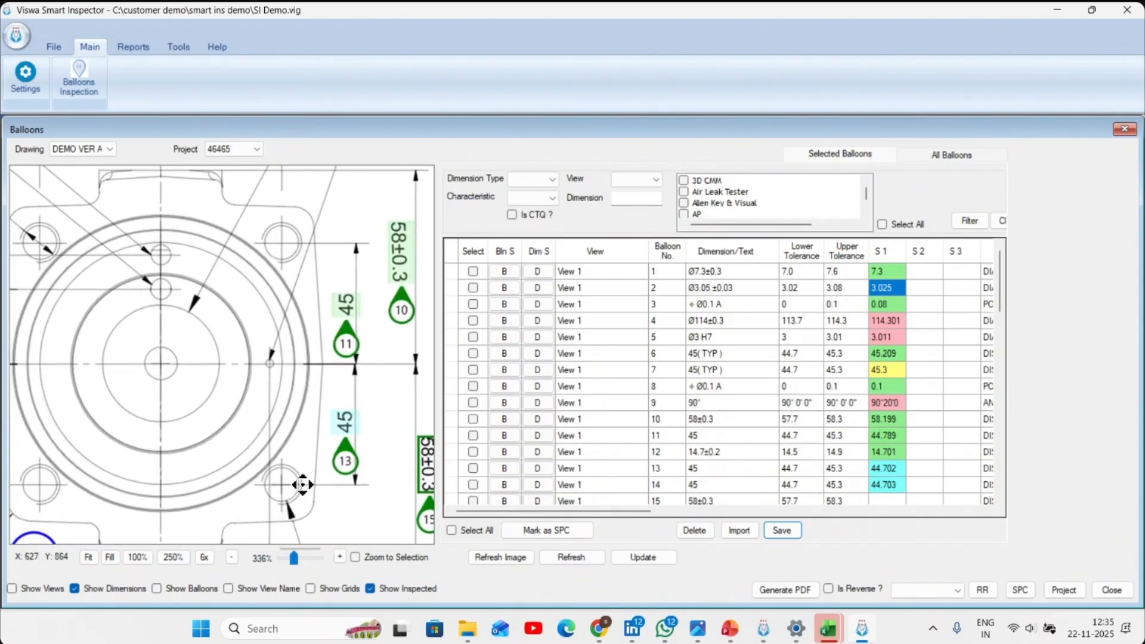
drag(302, 482, 292, 383)
scroll(315, 378, down, 4)
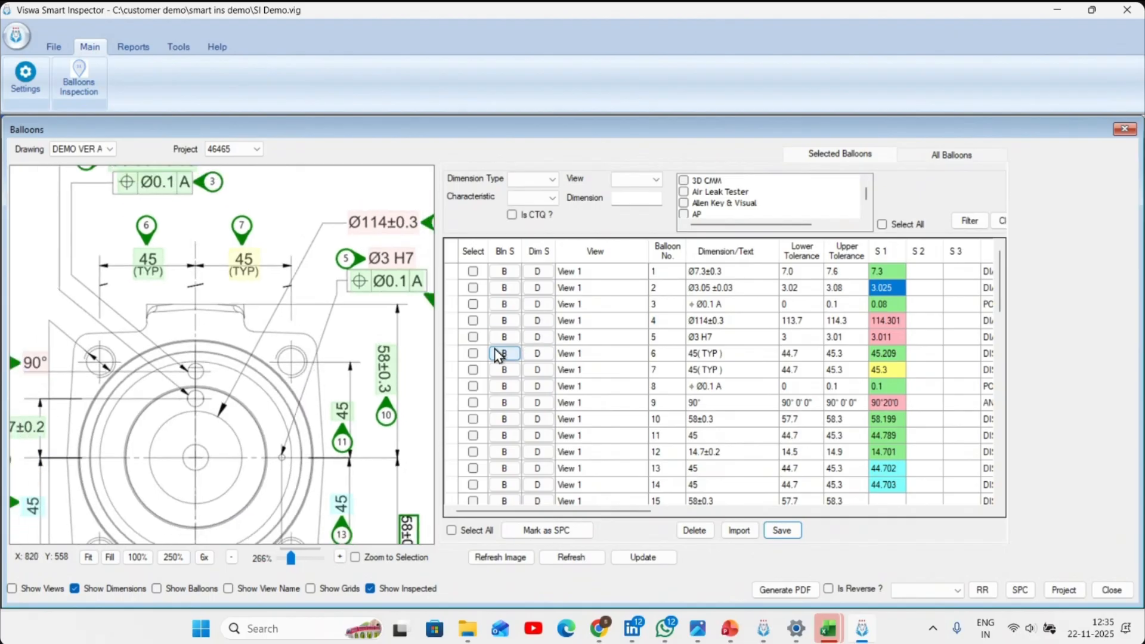
drag(308, 427, 326, 402)
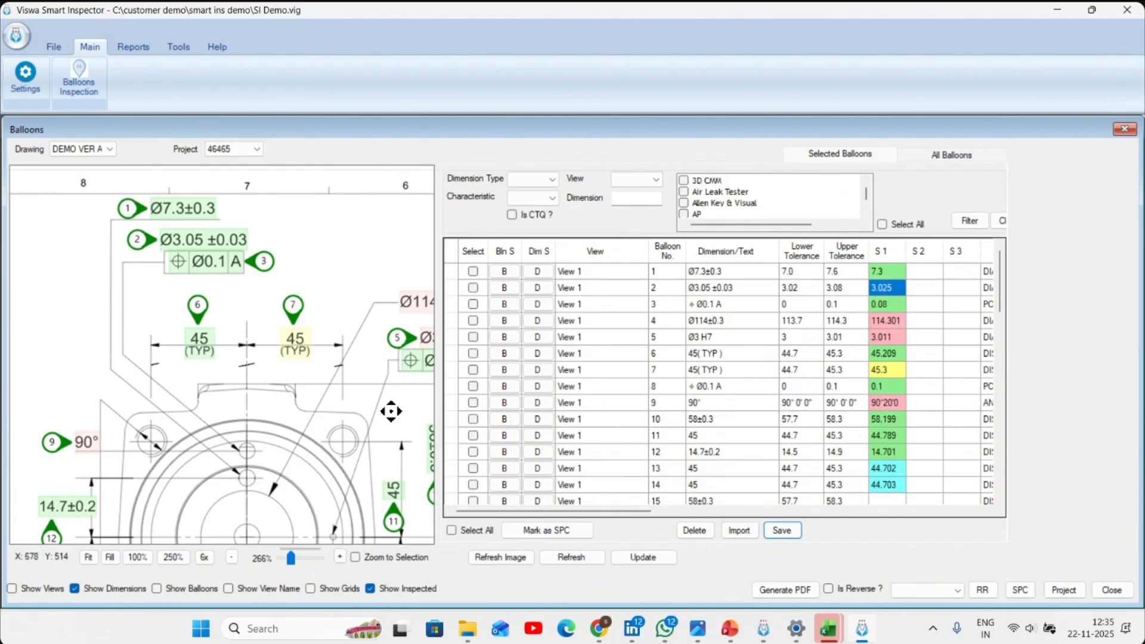
- Generate the ballooned PDF of the inspected DEMO VER A drawing and open it to examine the coloured dimensions in the flange view
click(546, 531)
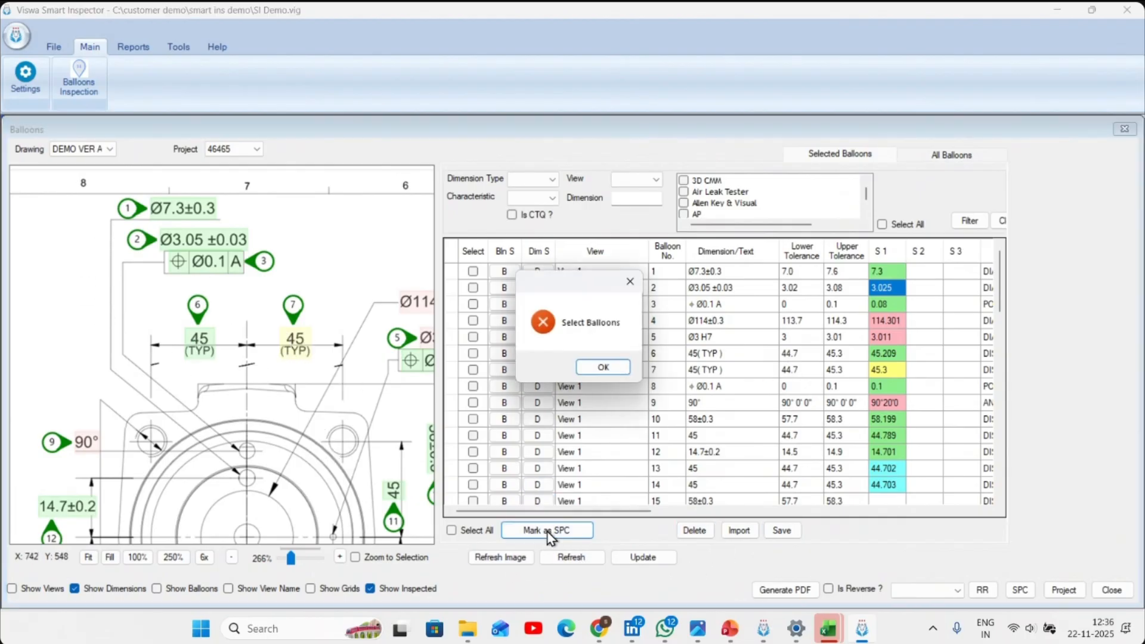
click(616, 370)
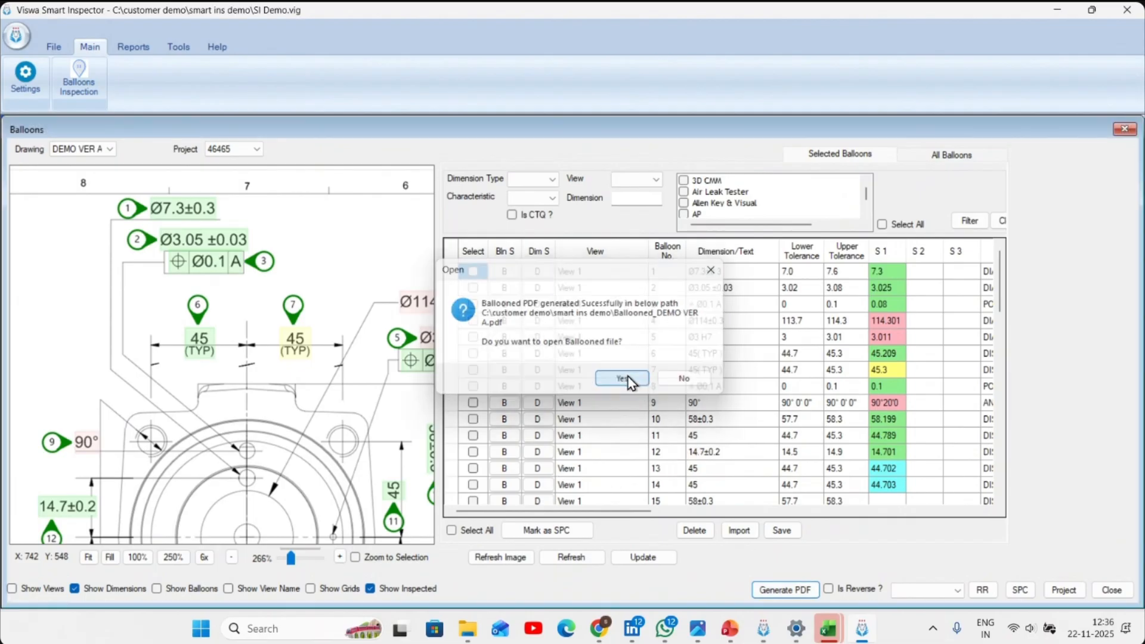
click(625, 379)
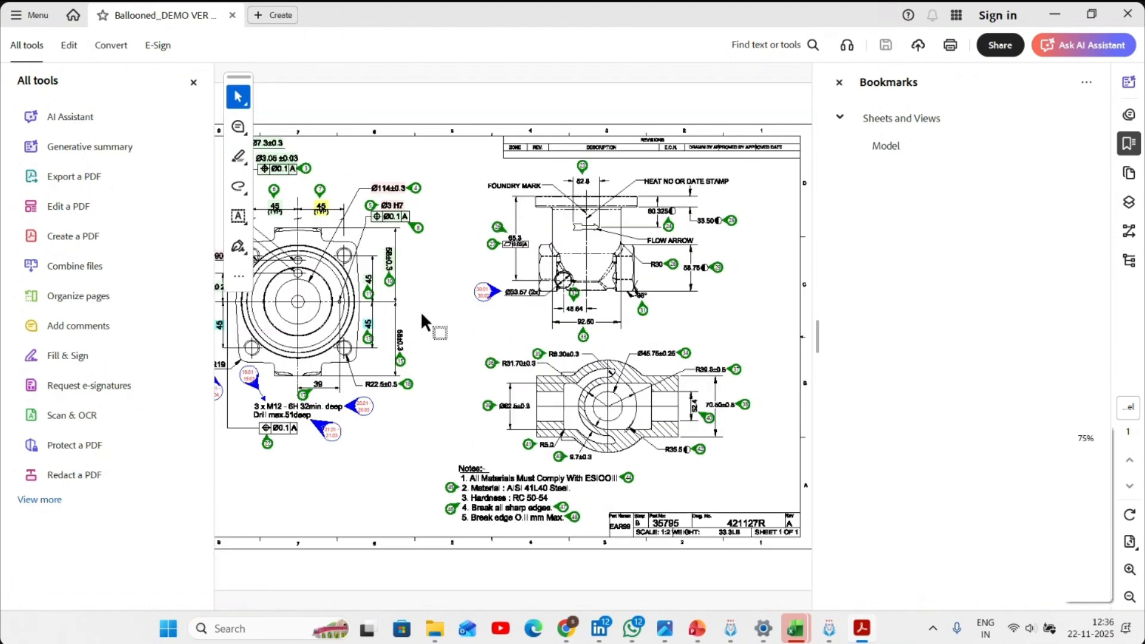
scroll(421, 310, up, 3)
drag(528, 606, 424, 600)
scroll(438, 450, up, 3)
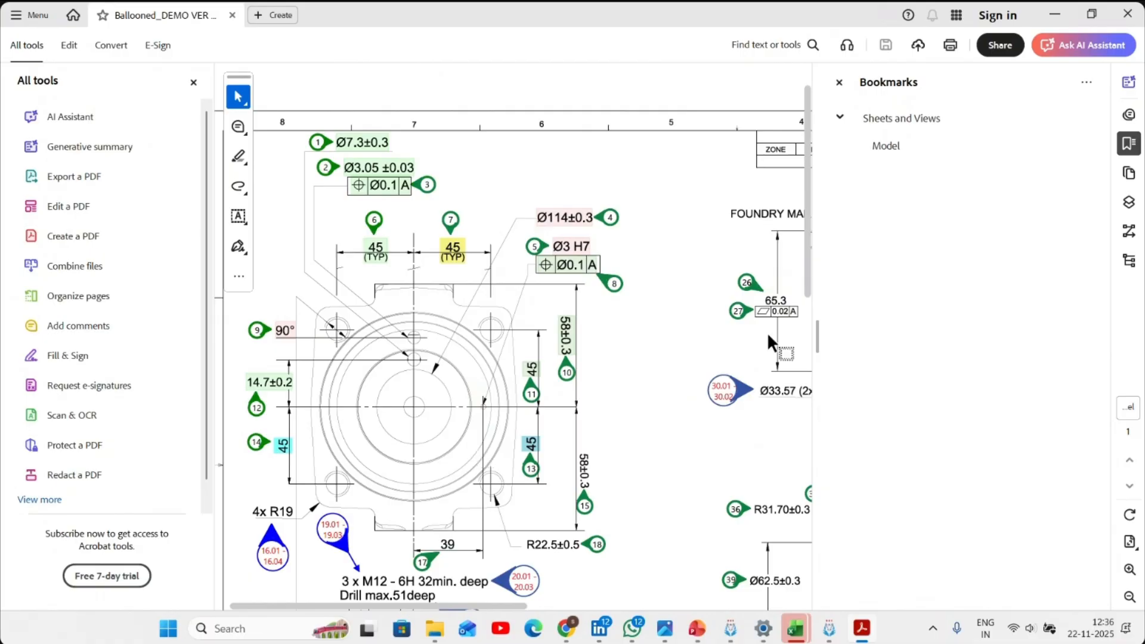